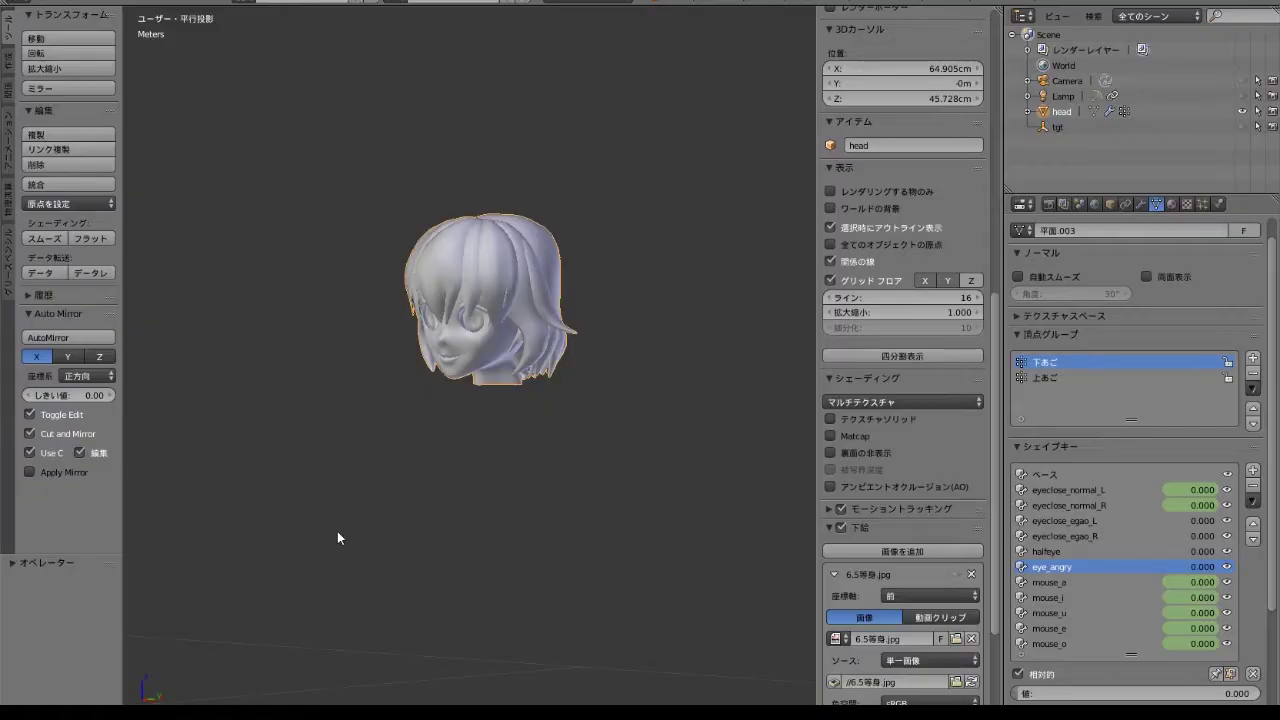
Append the previously made body torso from the video #01 file.
scroll(700, 468, "down", 7)
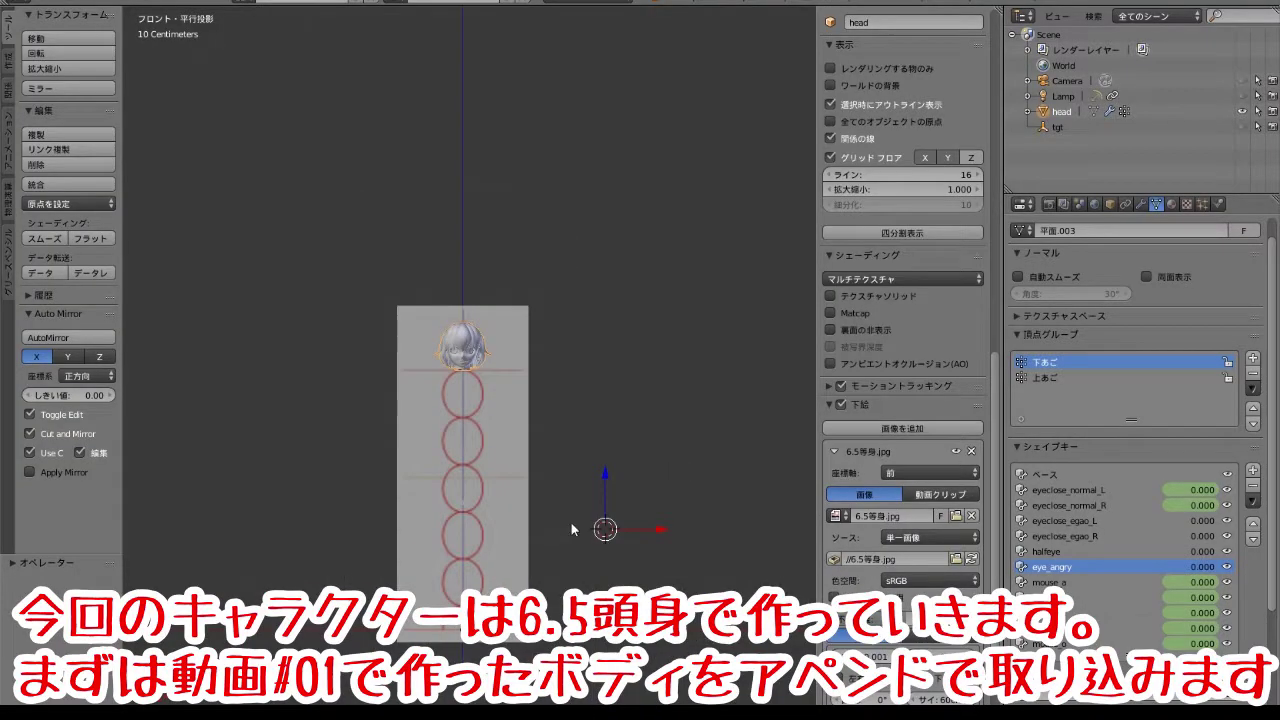
scroll(637, 582, "up", 3)
left_click(63, 3)
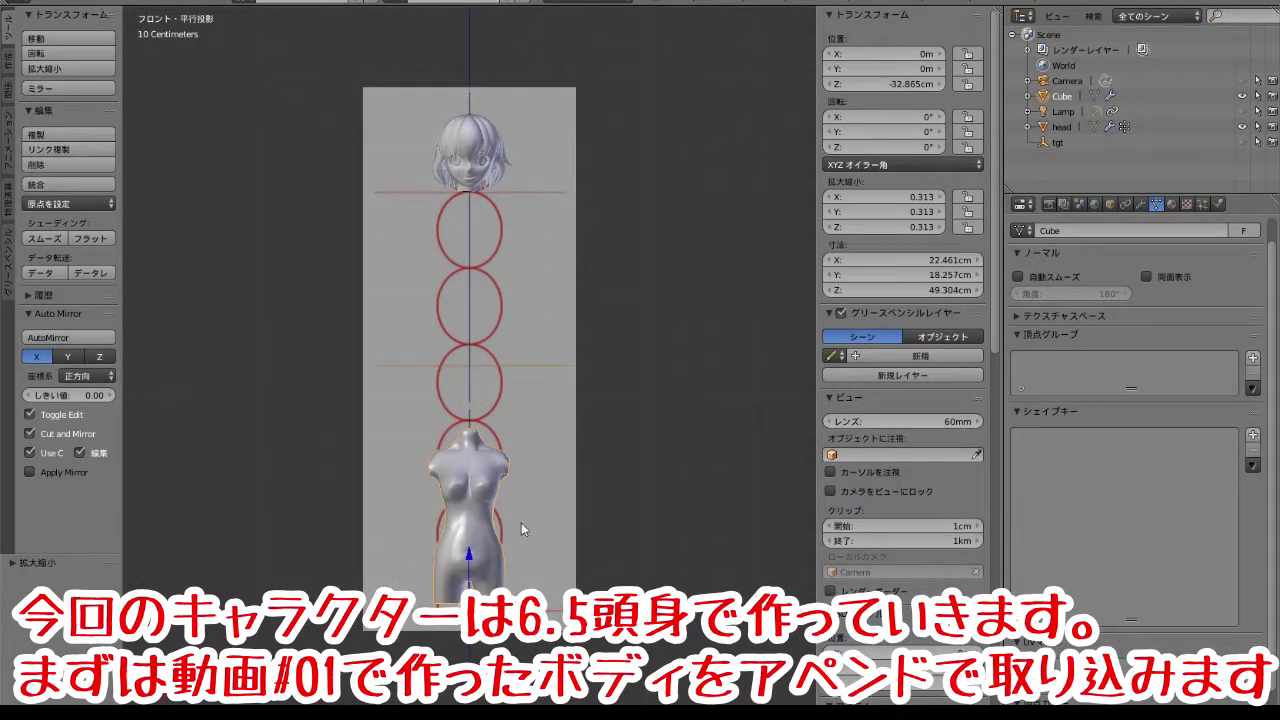
Move the body vertically under the head and enlarge it to roughly fit the guide.
key("g")
key("z")
left_click(525, 277)
key("s")
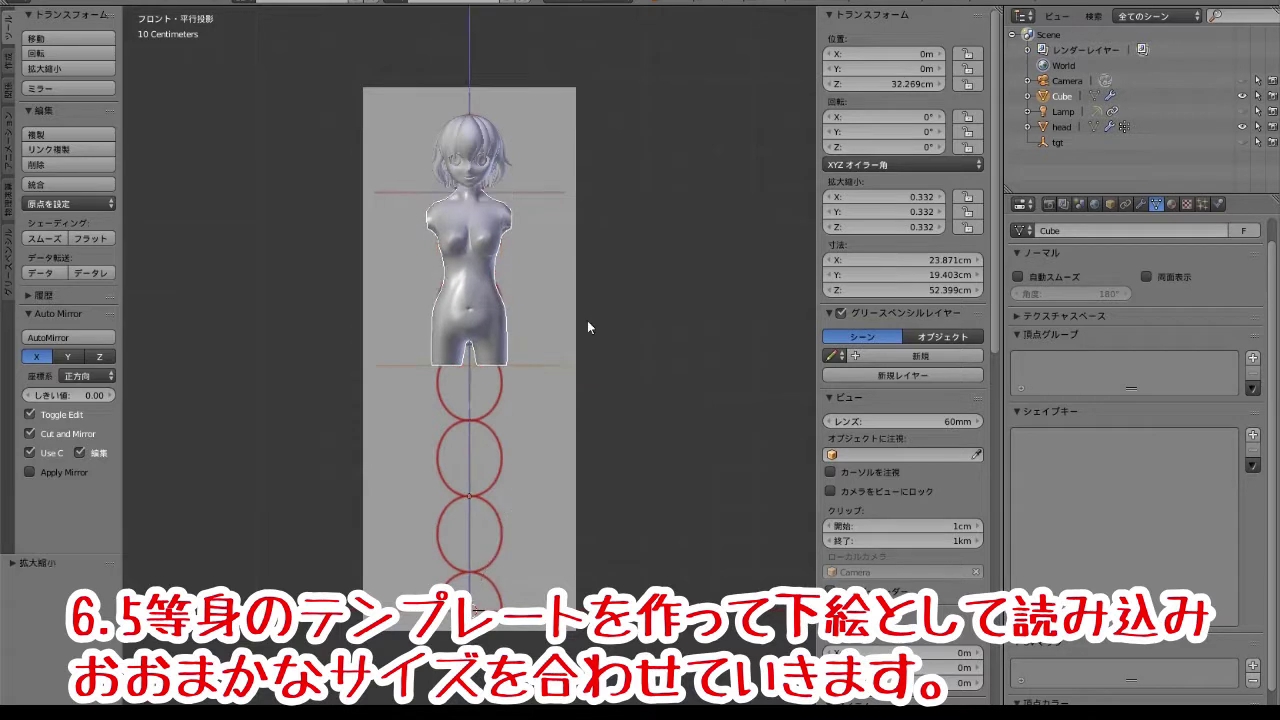
left_click(630, 303)
key("g")
key("z")
left_click(634, 357)
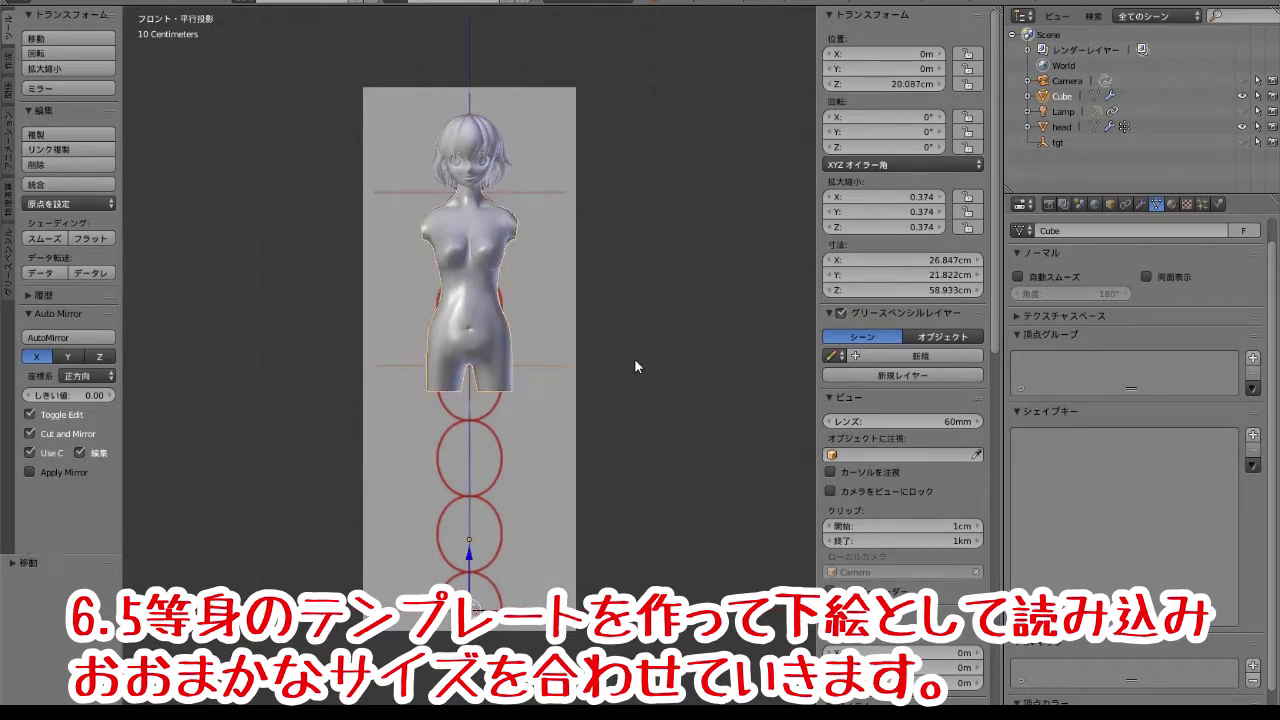
key("s")
left_click(635, 343)
Fine-tune the body to 0.382 scale and its height to fit the 6.5-head guide.
key("g")
key("z")
left_click(634, 355)
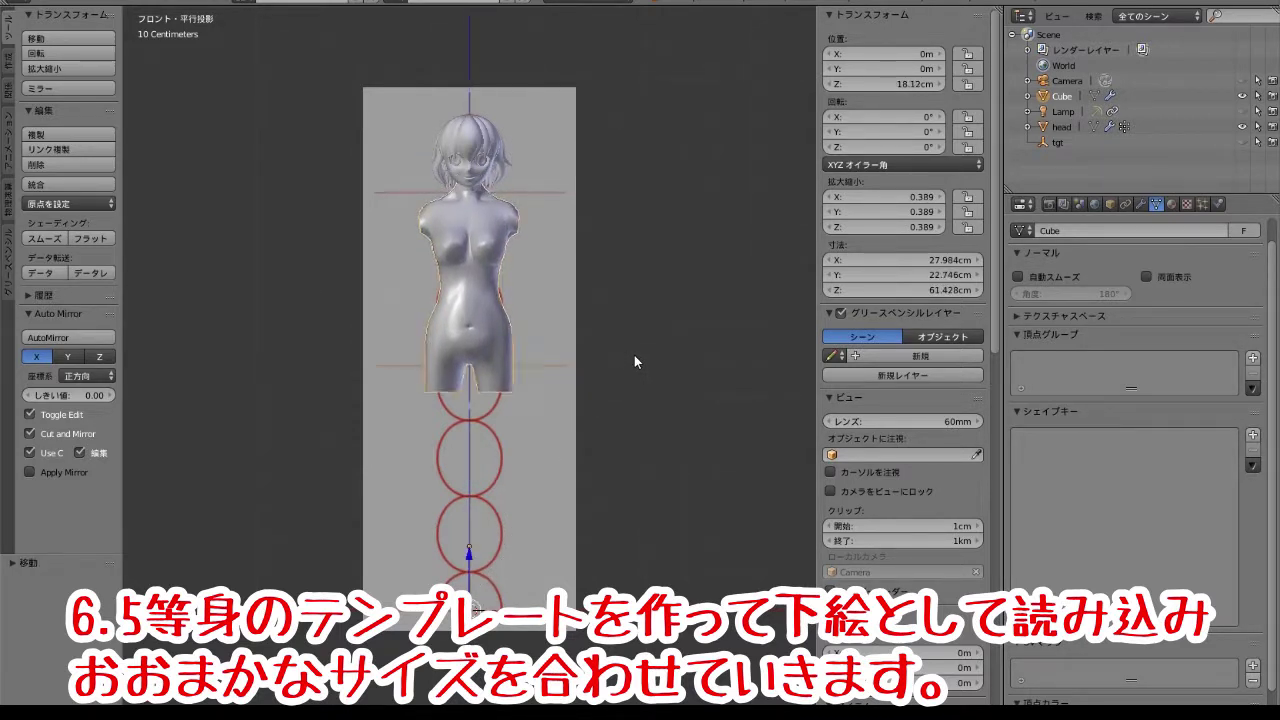
key("s")
left_click(626, 350)
key("g")
key("z")
left_click(628, 349)
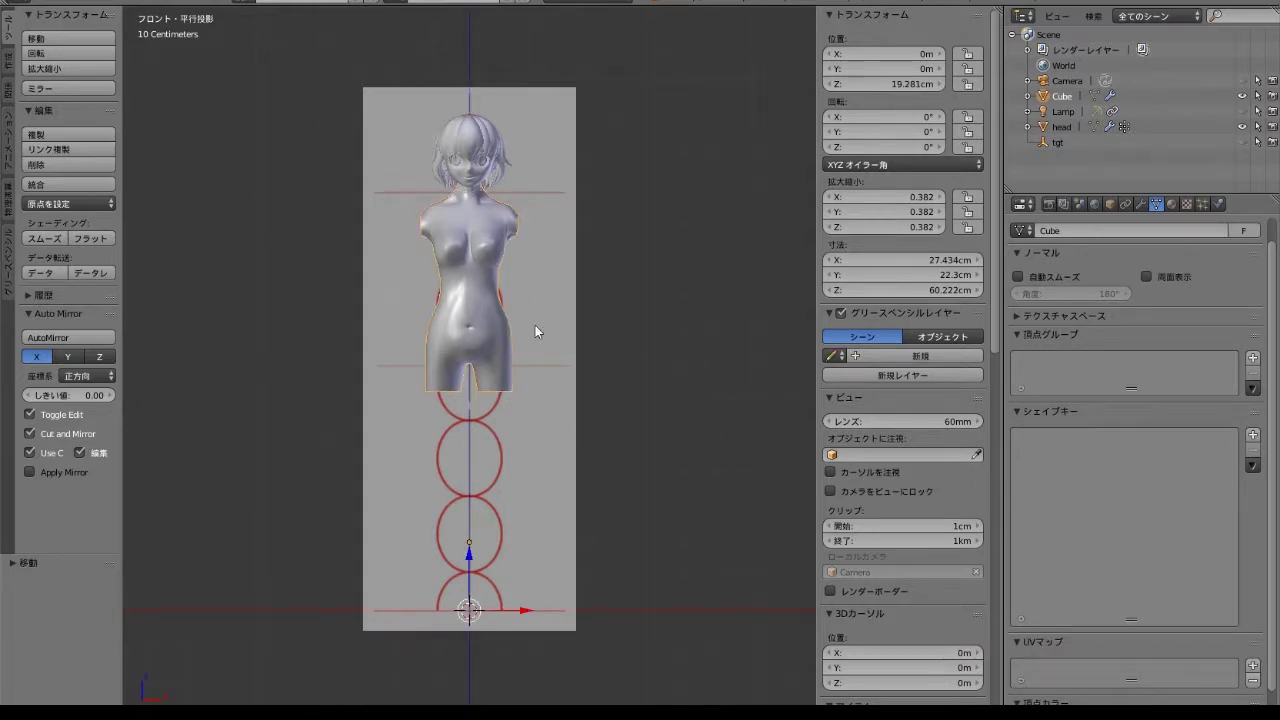
middle_click_drag(535, 325, 451, 349)
Enter Edit Mode on the body and select the edge loop around the navel.
scroll(451, 349, "up", 4)
key("Tab")
key("KP_1")
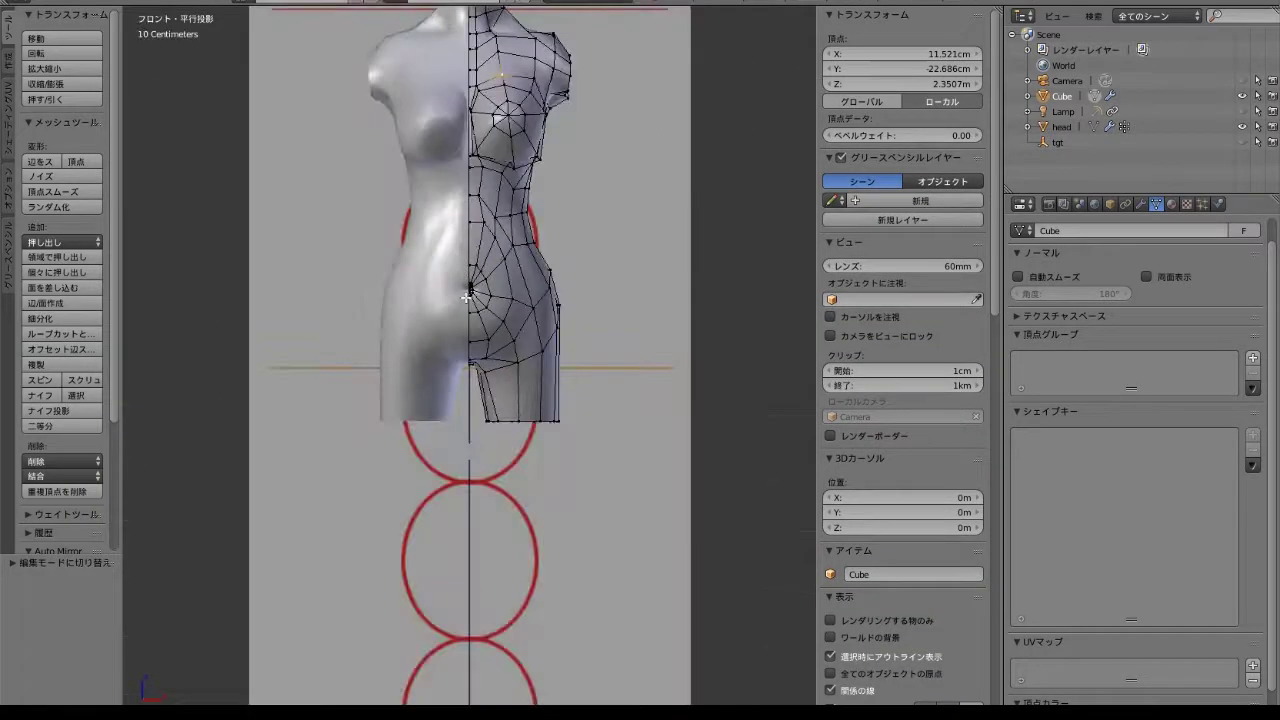
scroll(466, 297, "up", 5)
middle_click_drag(466, 297, 449, 97)
right_click(437, 286, "alt")
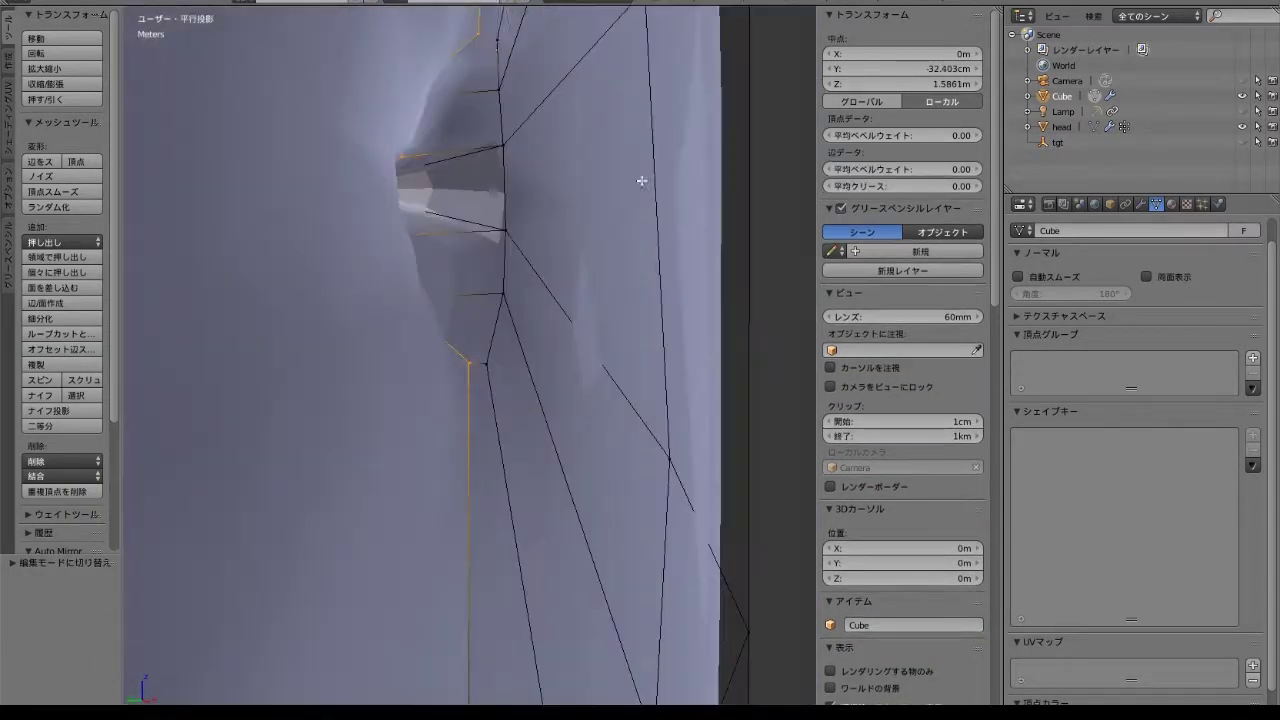
key("KP_1")
scroll(502, 275, "up", 2)
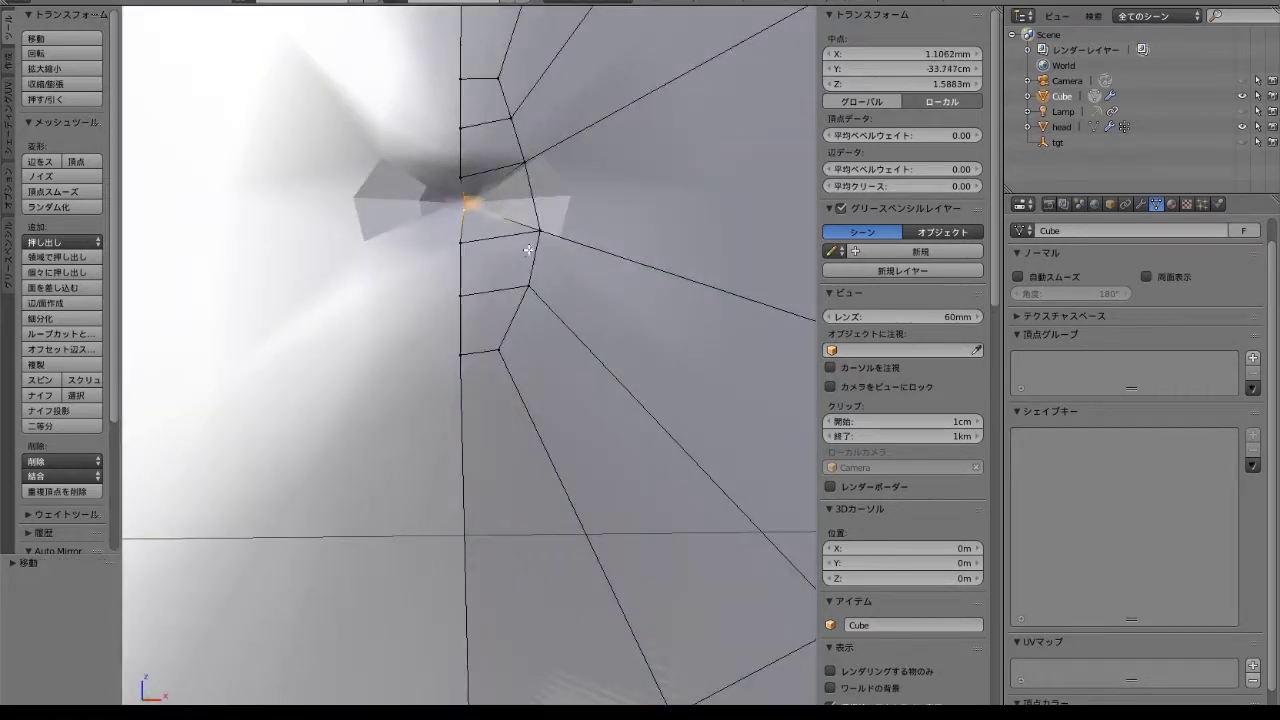
Move one vertex and slide another vertex beside the navel.
right_click(505, 90)
key("g")
left_click(516, 91)
right_click(548, 238)
key("g")
key("g")
left_click(532, 233)
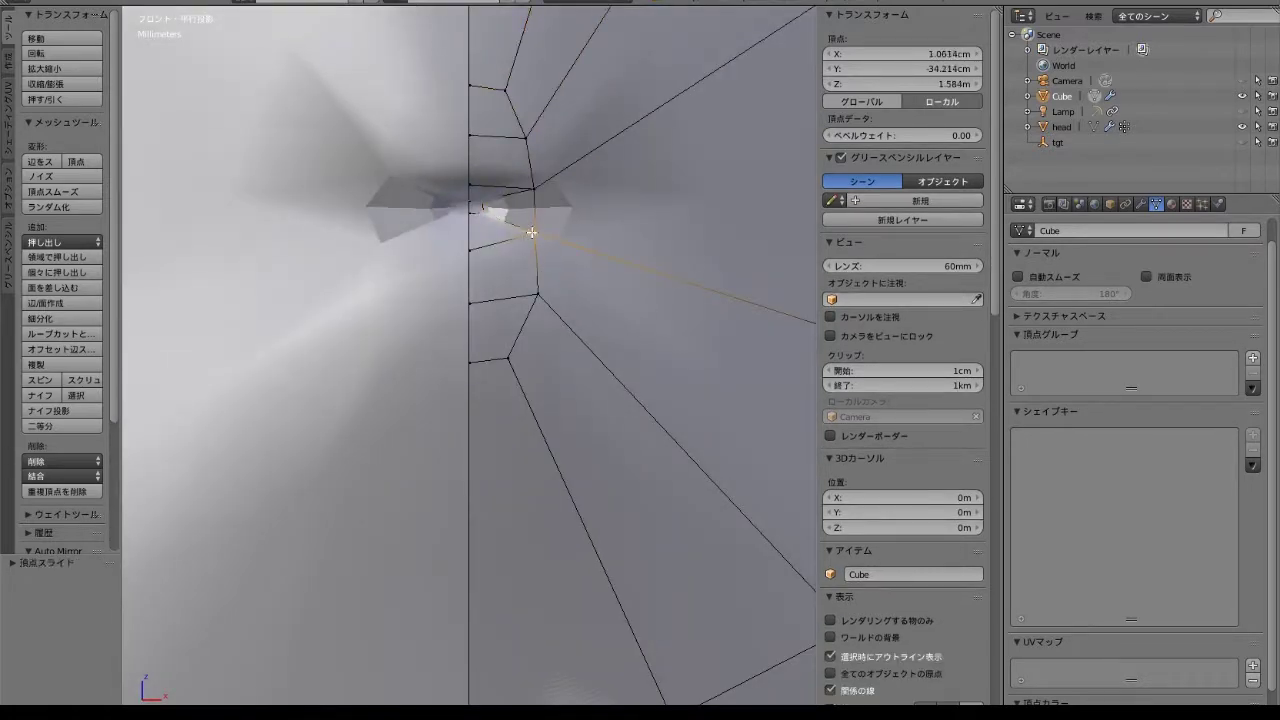
scroll(506, 338, "down", 3)
scroll(589, 414, "down", 2)
scroll(480, 343, "up", 4)
Select the loop below the navel, move the crotch vertex and slide a leg-junction edge.
right_click(480, 343, "alt")
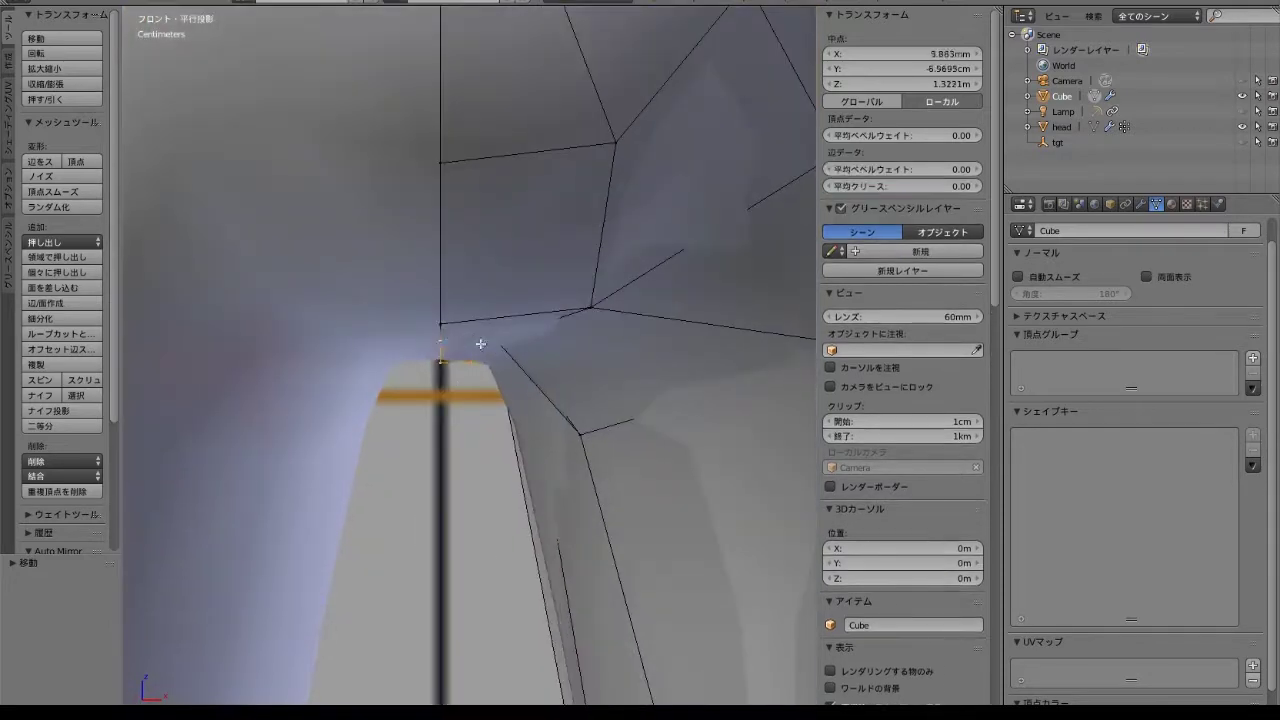
right_click(491, 380)
key("g")
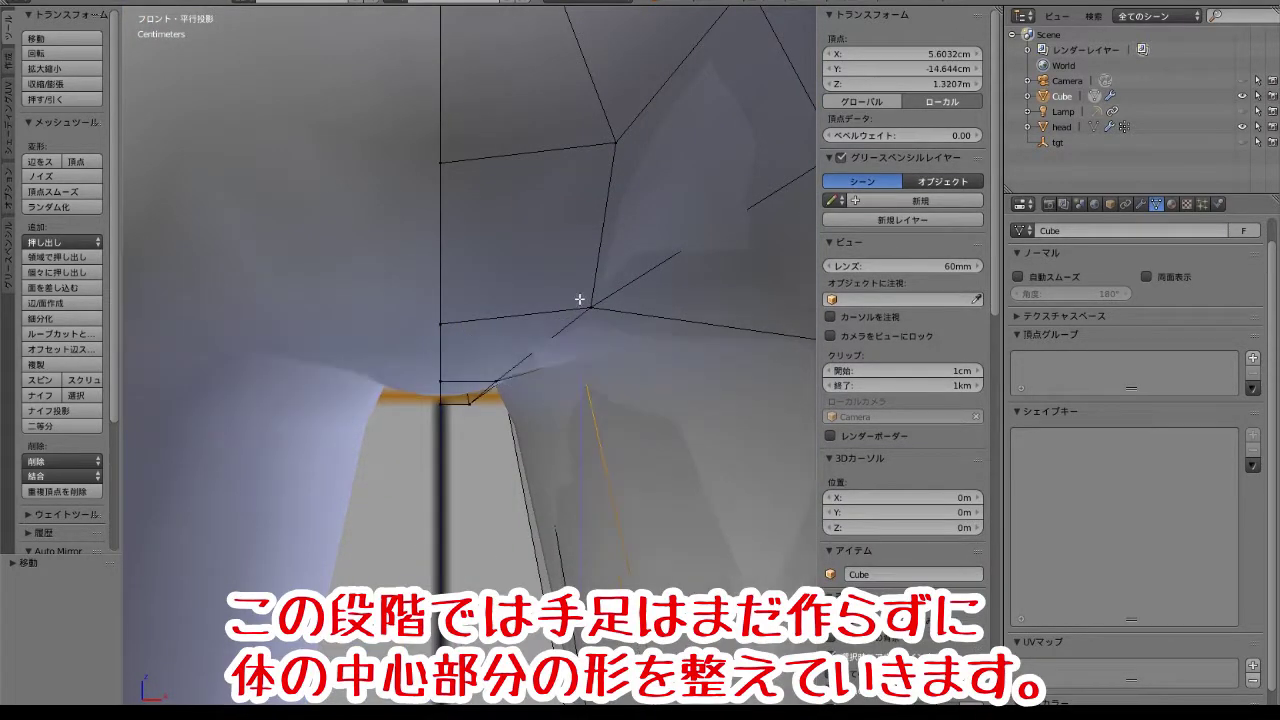
mouse_move(591, 228)
middle_mouse_down()
mouse_move(500, 300)
mouse_move(560, 420)
middle_mouse_up()
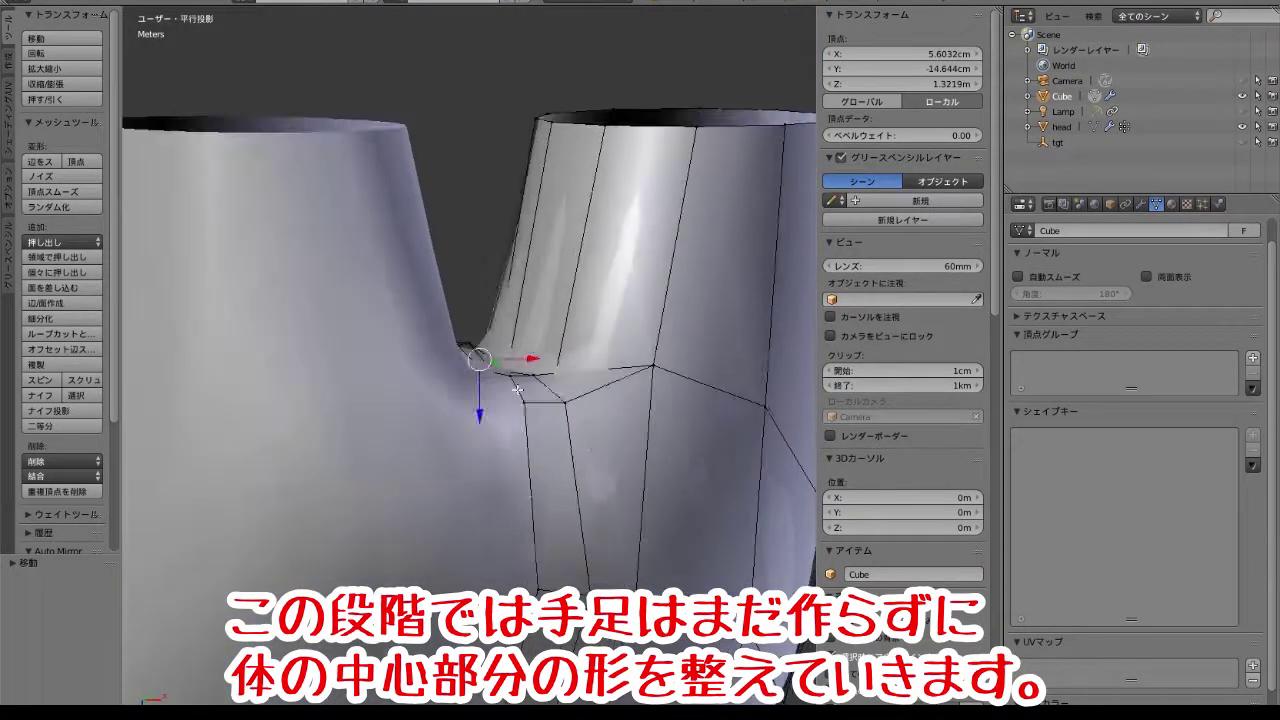
right_click(528, 490, "alt")
key("g")
key("g")
left_click(670, 568)
Show the Mirror and Subsurf modifier settings and select the leg's inner-rim vertex and edge.
mouse_move(670, 568)
middle_mouse_down()
mouse_move(536, 396)
mouse_move(627, 431)
mouse_move(520, 400)
middle_mouse_up()
right_click(536, 396)
left_click(1141, 204)
right_click(520, 400, "shift")
scroll(530, 415, "up", 2)
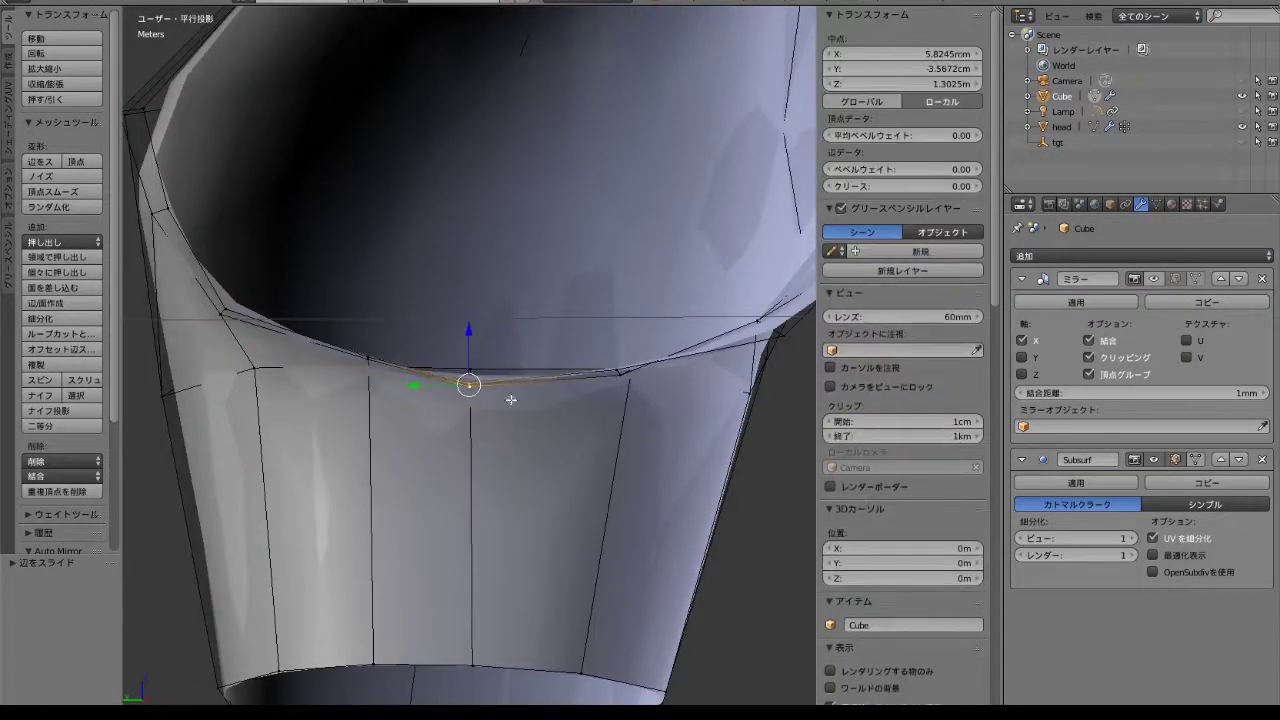
Inspect the leg opening's inner rim in wireframe, placing the 3D cursor at it, then return to solid.
key("z")
right_click(470, 384)
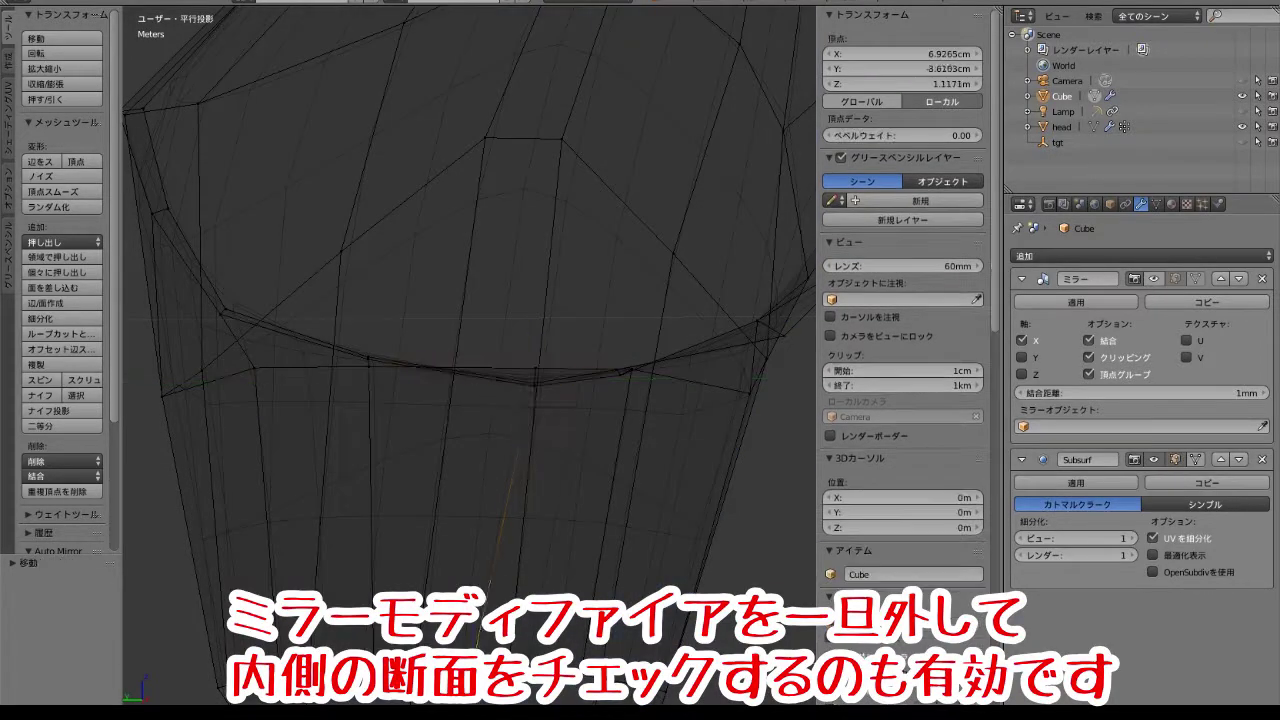
right_click(290, 332, "shift")
left_click(369, 359)
right_click(536, 388)
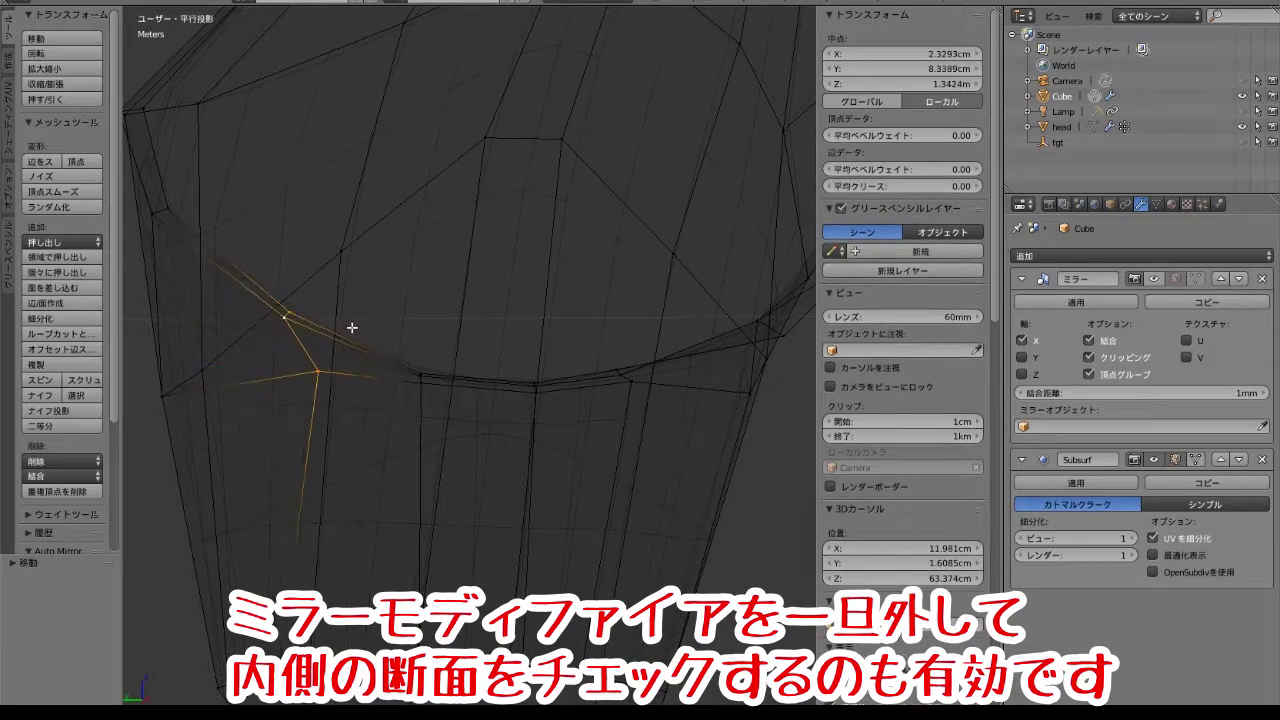
mouse_move(351, 329)
middle_mouse_down("shift")
mouse_move(351, 444)
mouse_move(610, 250)
mouse_move(568, 369)
middle_mouse_up("shift")
key("z")
Select centre-line and hip vertices and a side hip edge to smooth the hip-thigh contour.
right_click(610, 250)
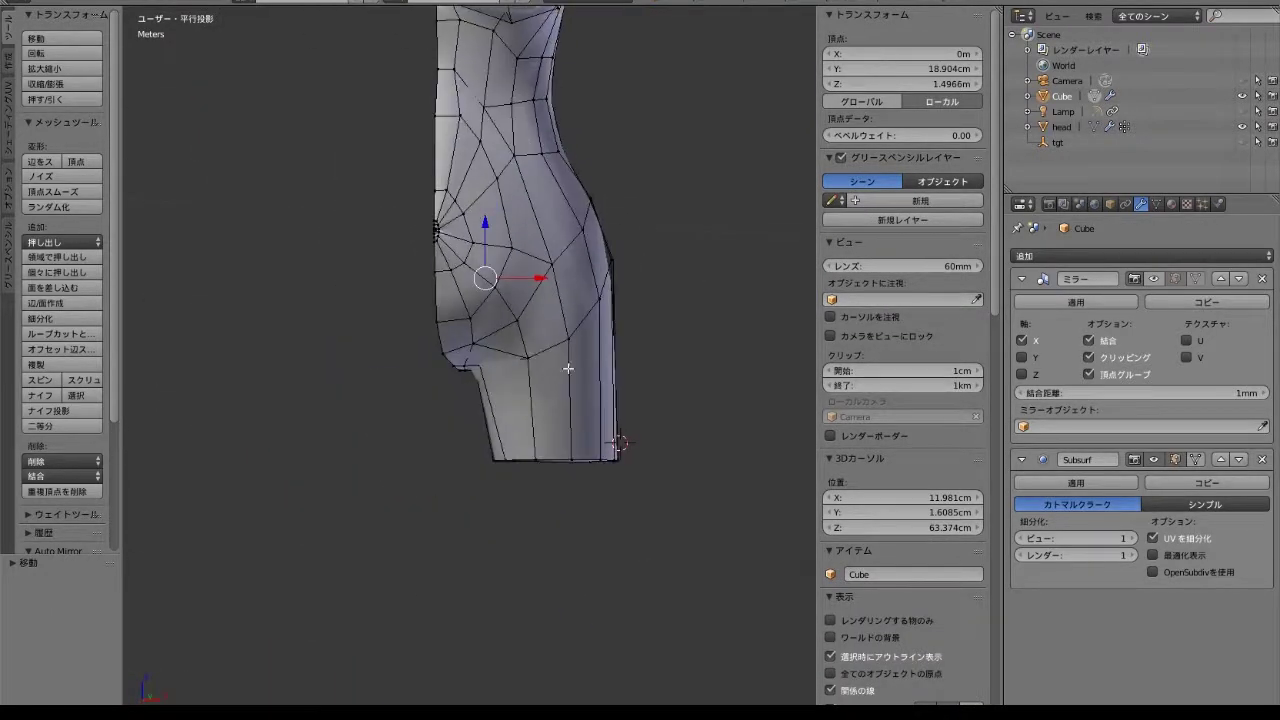
key("KP_1")
right_click(516, 373)
scroll(516, 373, "up", 2)
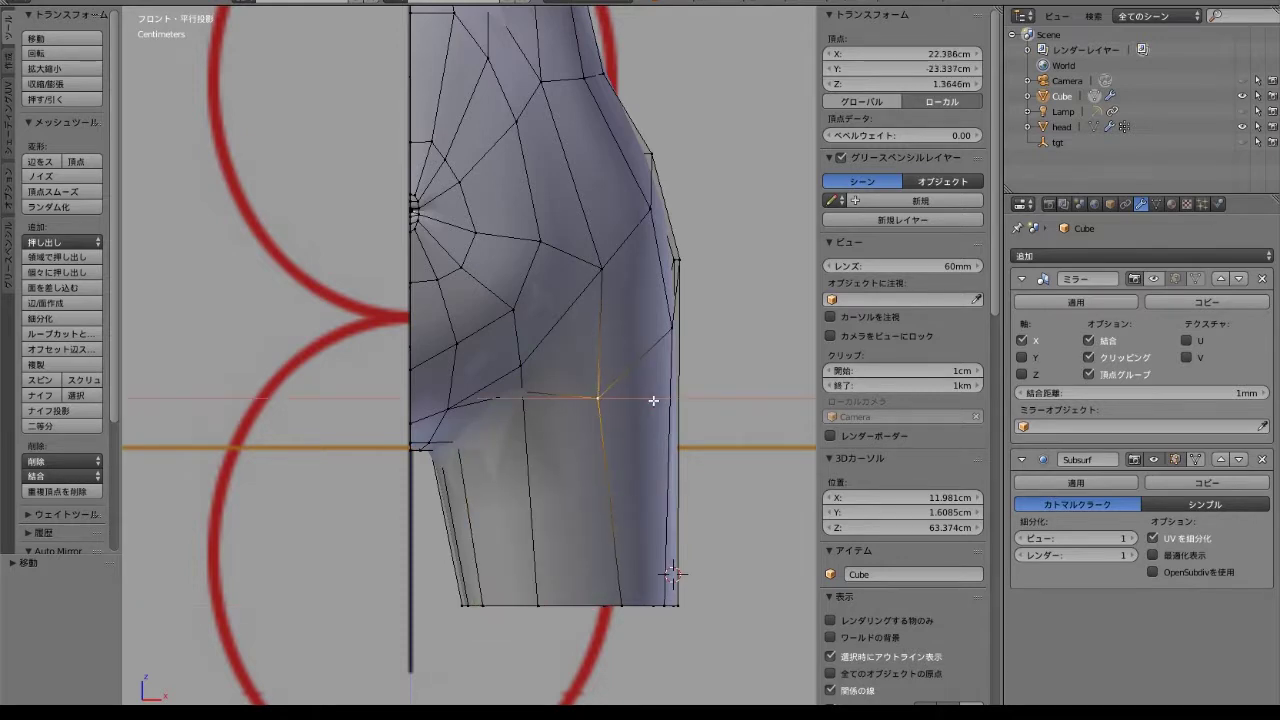
middle_click_drag(645, 254, 560, 260)
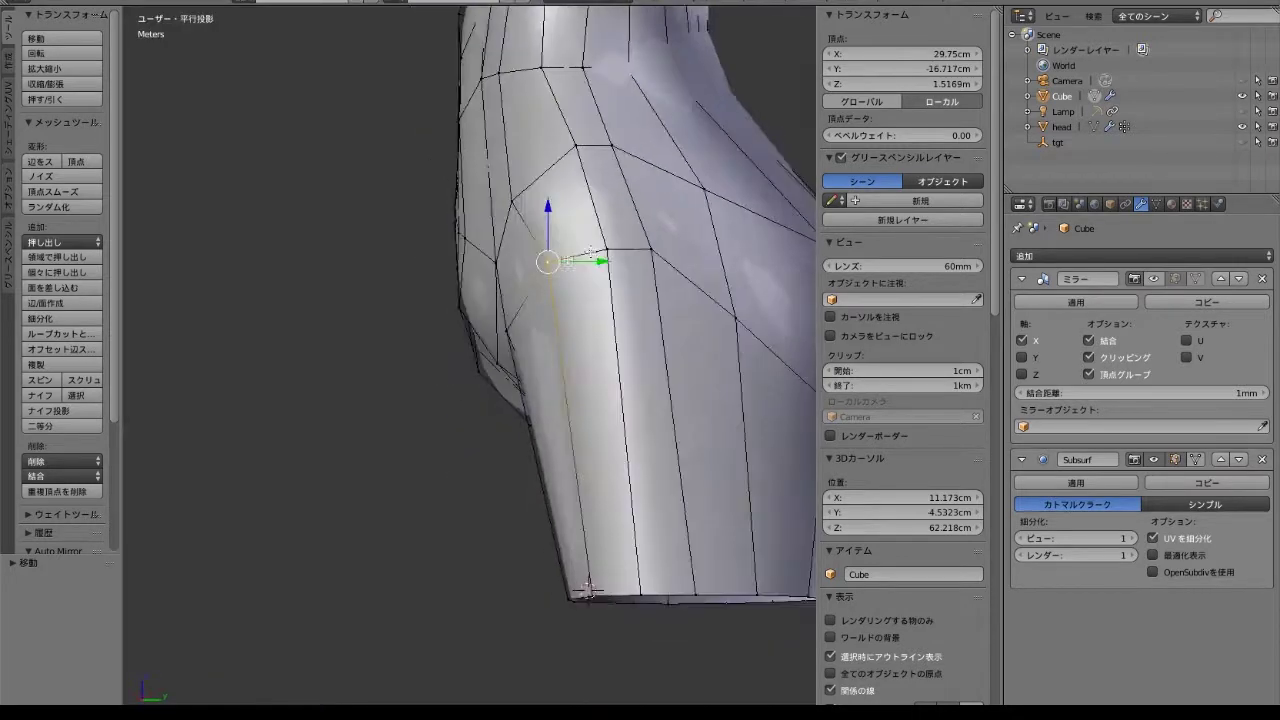
right_click(737, 300, "shift")
middle_click_drag(737, 300, 727, 299)
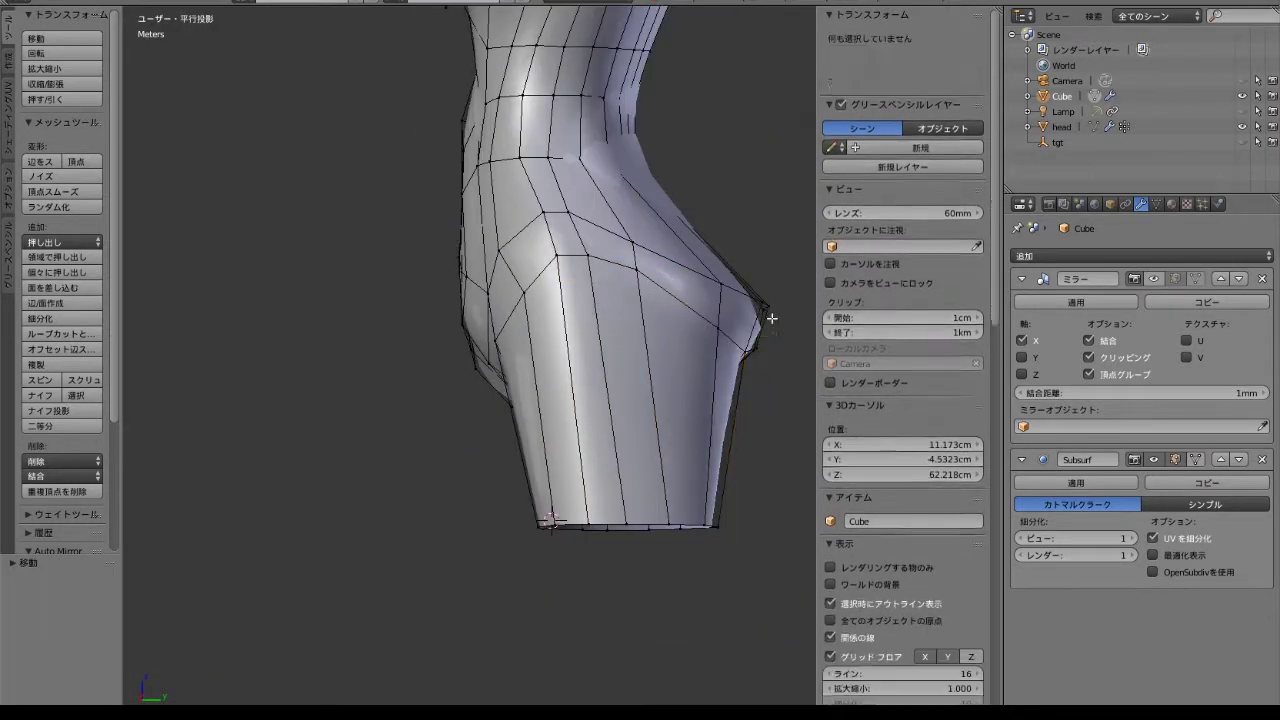
In back view, move a buttock vertex up and outward.
right_click(740, 250)
middle_click_drag(750, 256, 619, 343)
key("ctrl+KP_1")
right_click(452, 350)
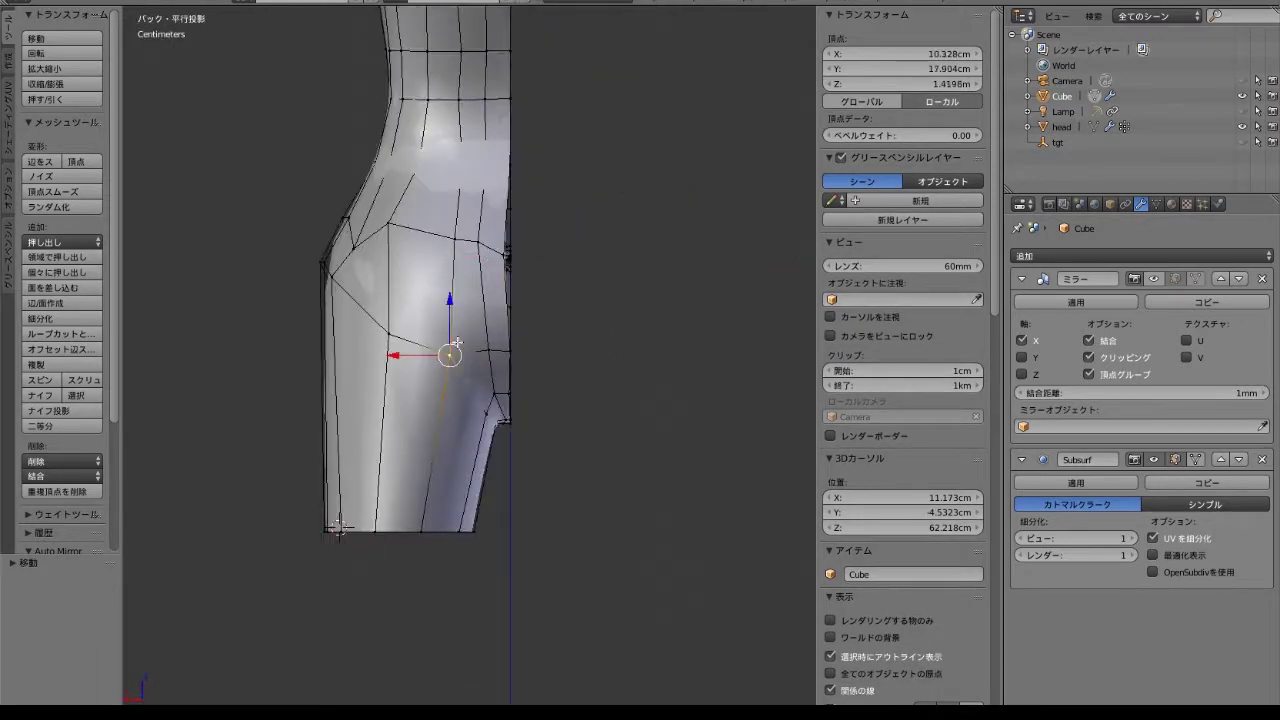
left_click_drag(418, 361, 317, 339)
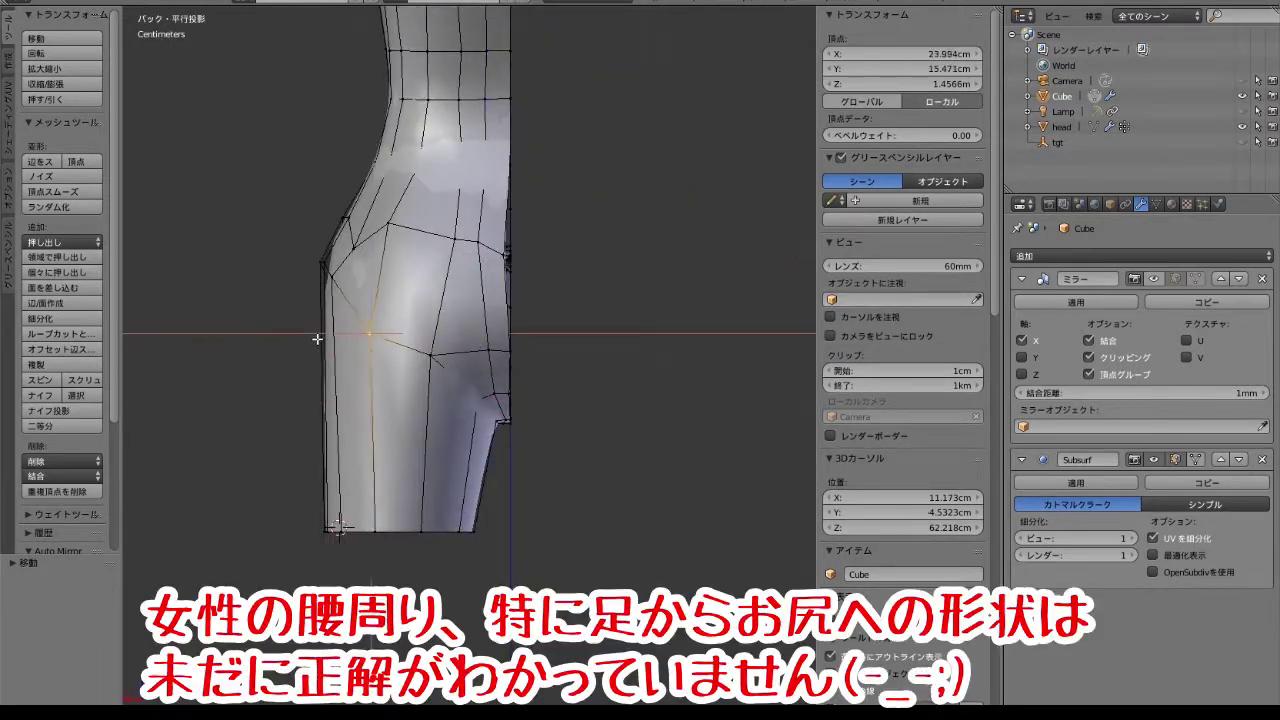
key("g")
left_click(354, 290)
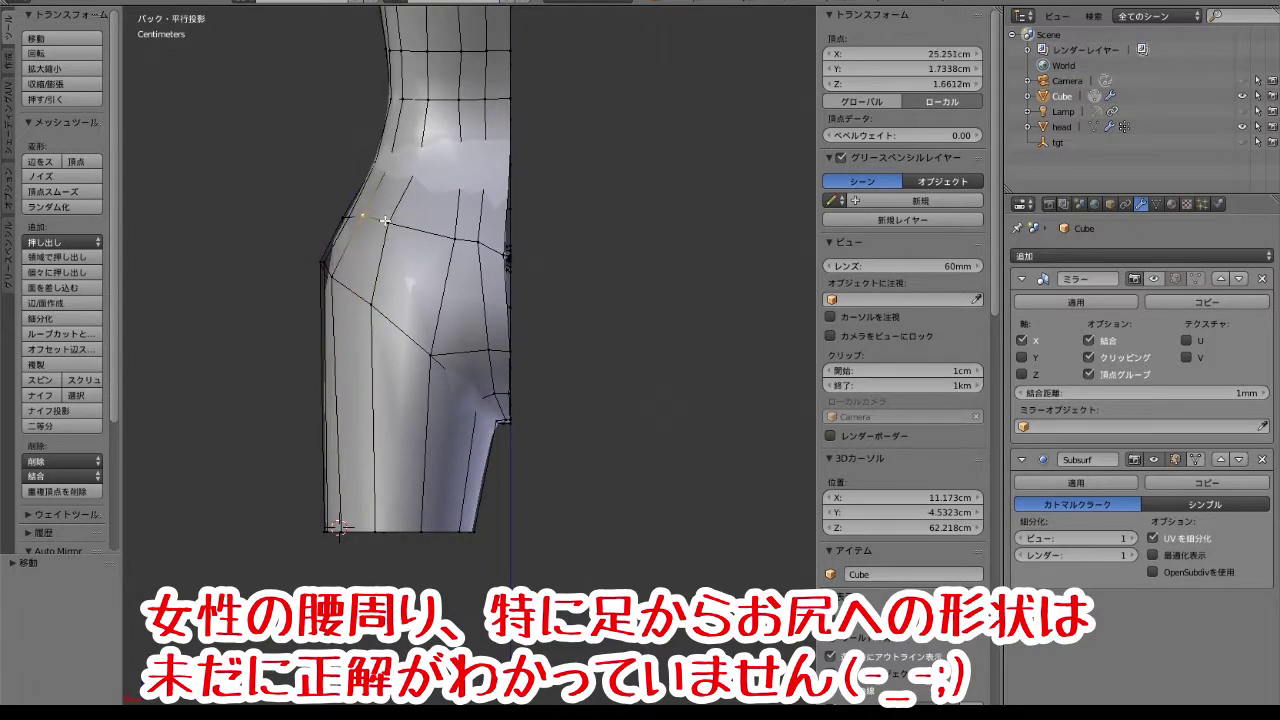
Select a buttock edge loop and move a buttock-curve vertex along the Y axis.
right_click(462, 240, "alt")
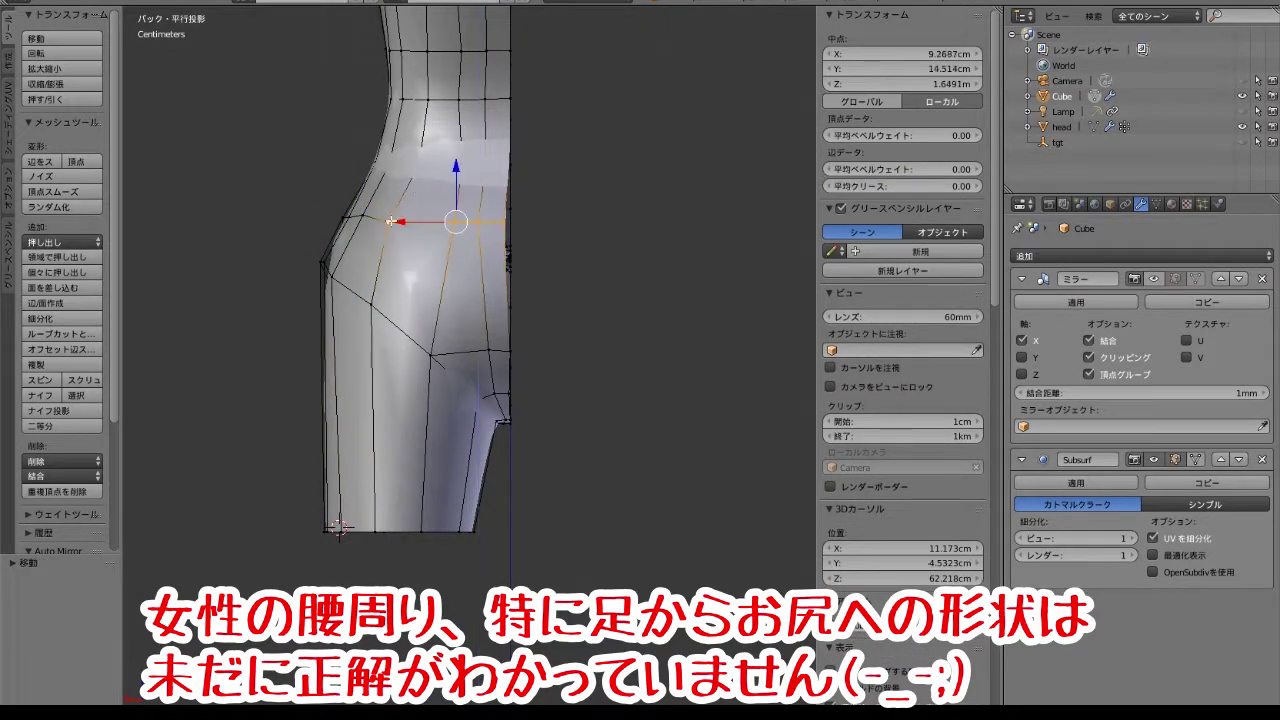
middle_click_drag(456, 272, 700, 280)
right_click(655, 281)
key("g")
key("y")
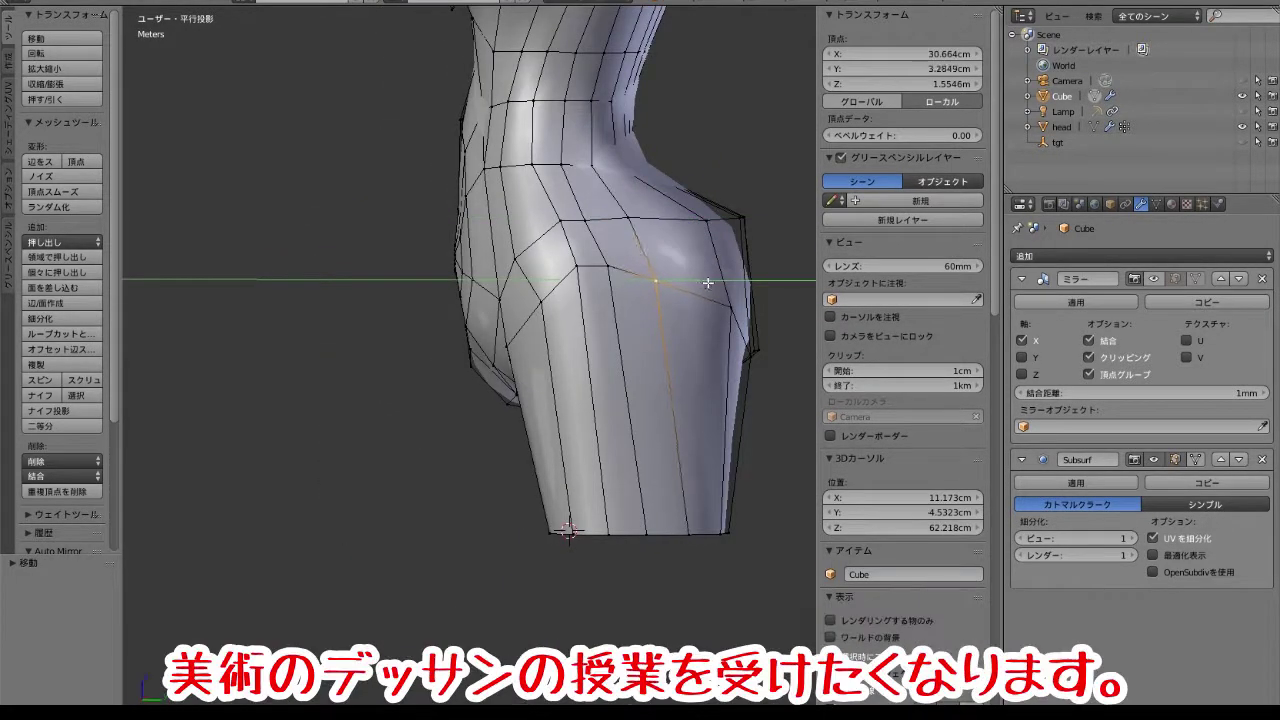
right_click(749, 348)
scroll(763, 423, "down", 3)
mouse_move(763, 423)
middle_mouse_down()
mouse_move(706, 429)
mouse_move(693, 417)
middle_mouse_up()
Delete the selected buttock vertices, then shift a hole-edge vertex along Y.
right_click(556, 262, "shift")
right_click(640, 378, "shift")
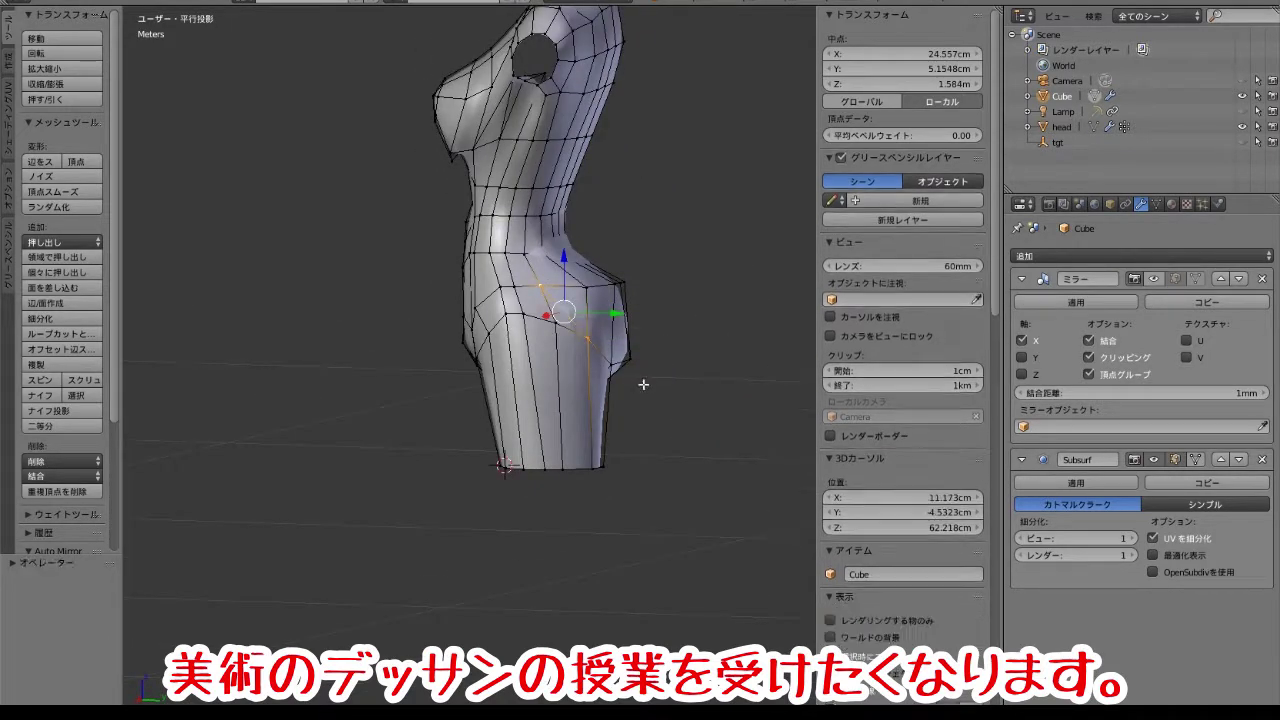
scroll(646, 380, "up", 2)
key("x")
left_click(733, 279)
right_click(700, 365)
key("g")
key("y")
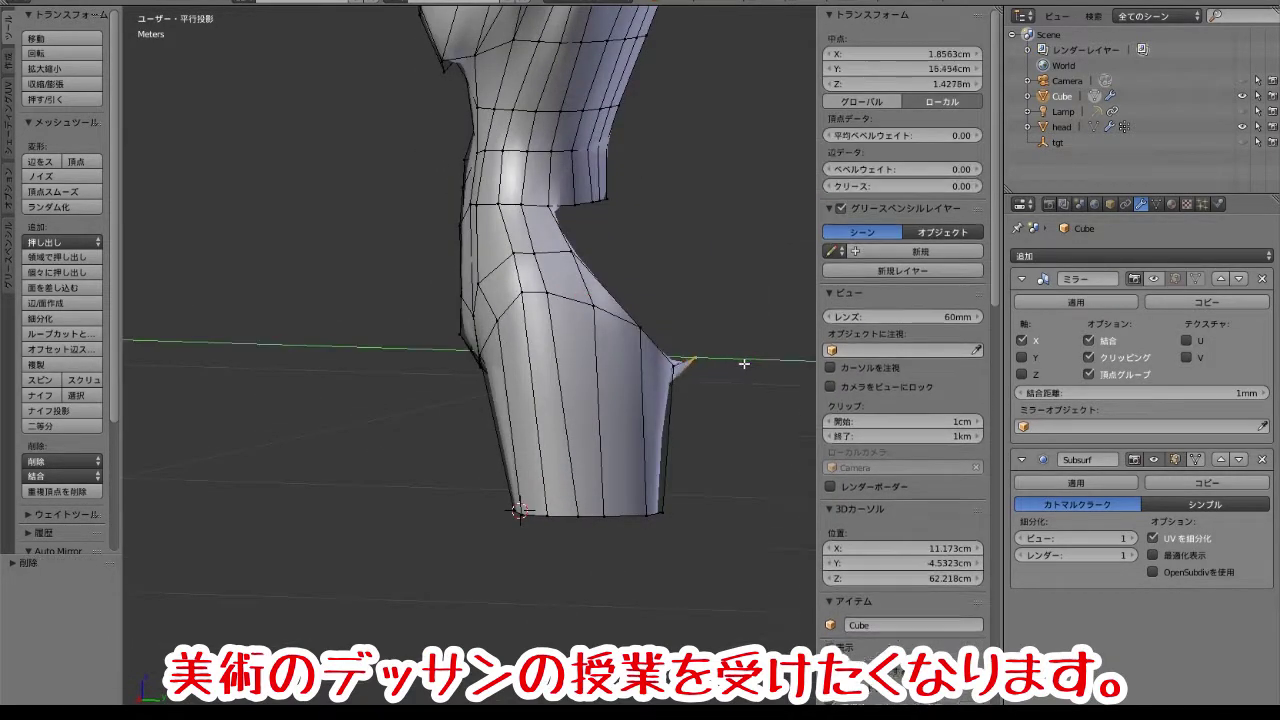
left_click(709, 359)
Examine the hip opening from side and back views, selecting its rim and undoing a stray change.
middle_click_drag(714, 371, 634, 386)
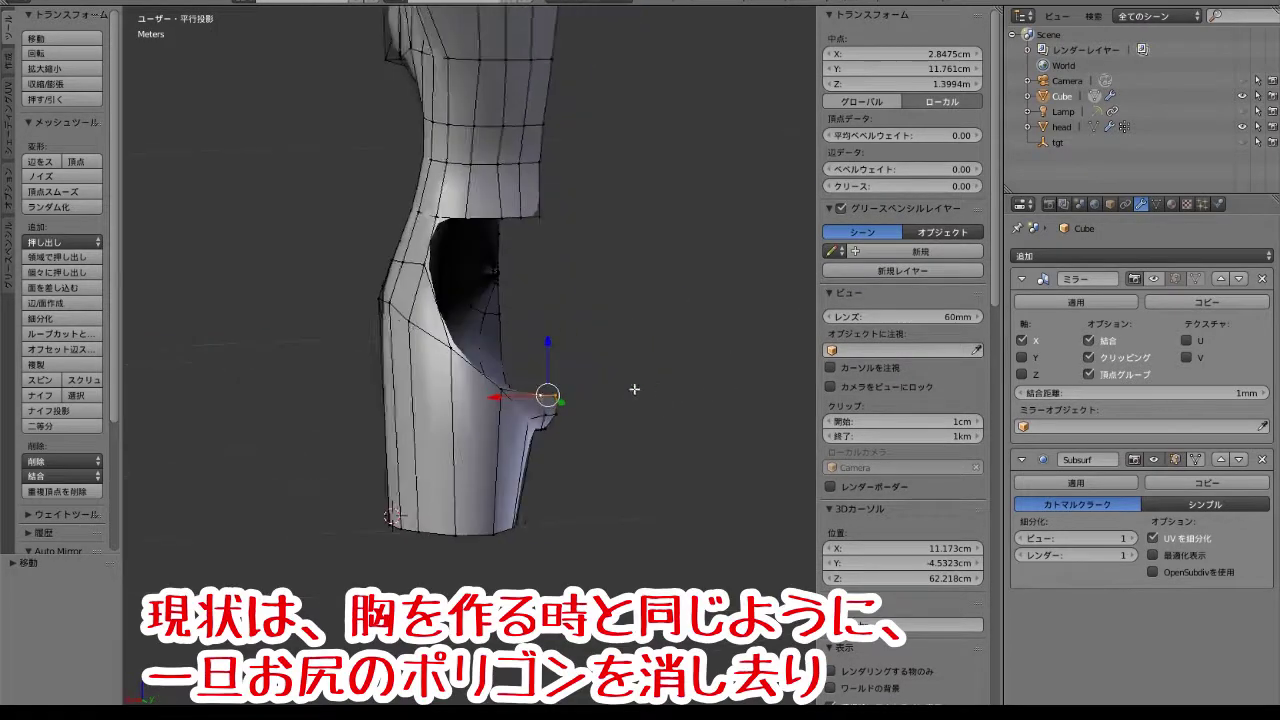
right_click(520, 171)
right_click(464, 147)
right_click(686, 294, "alt")
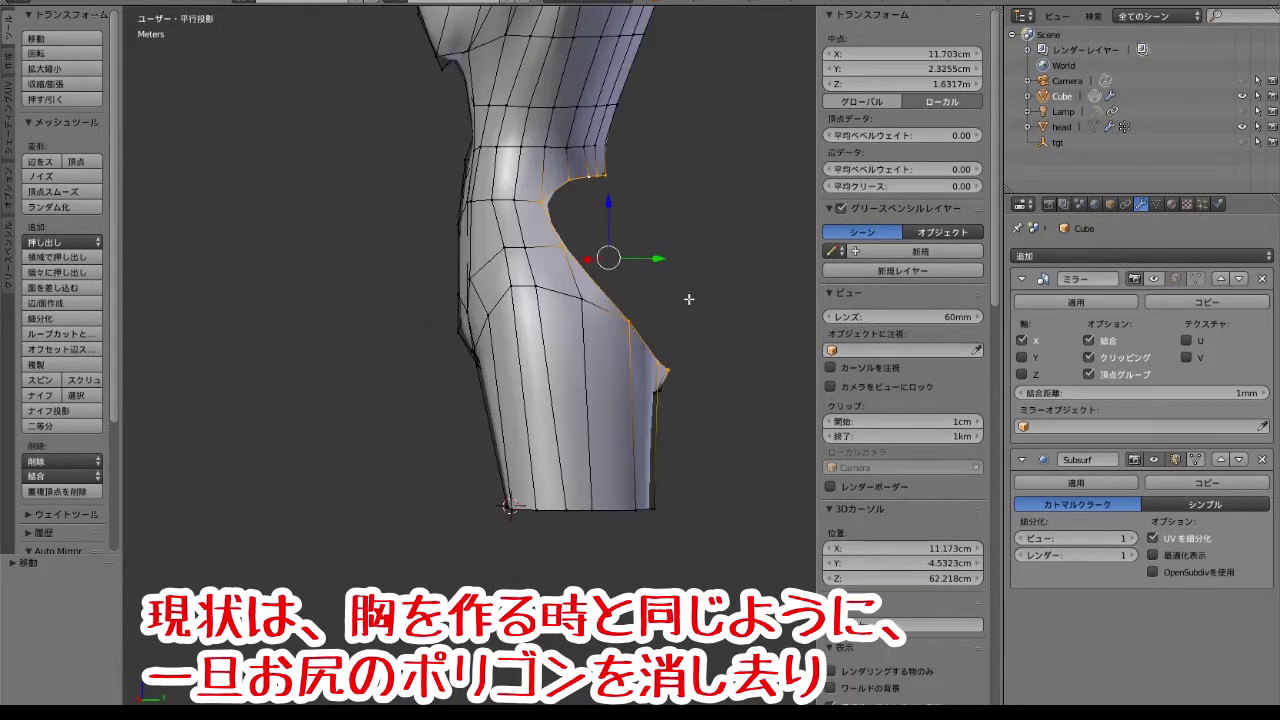
key("KP_3")
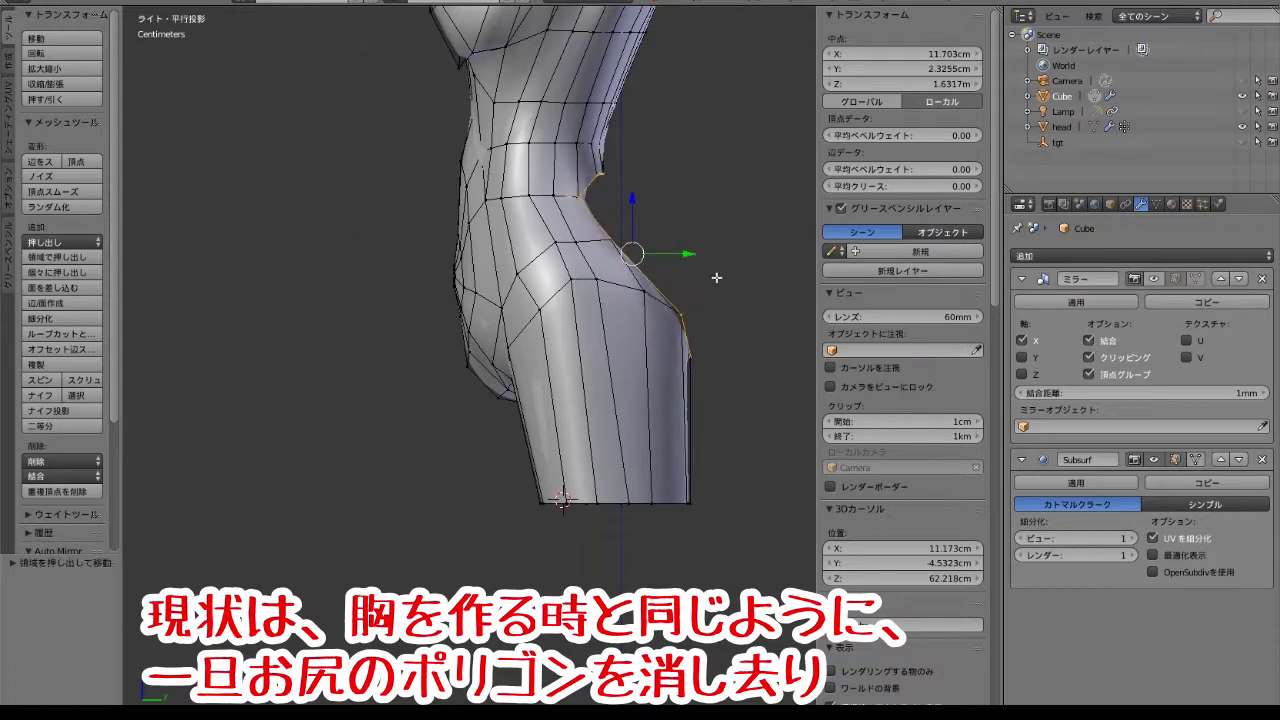
right_click(673, 218)
middle_click_drag(673, 218, 551, 240)
key("ctrl+KP_1")
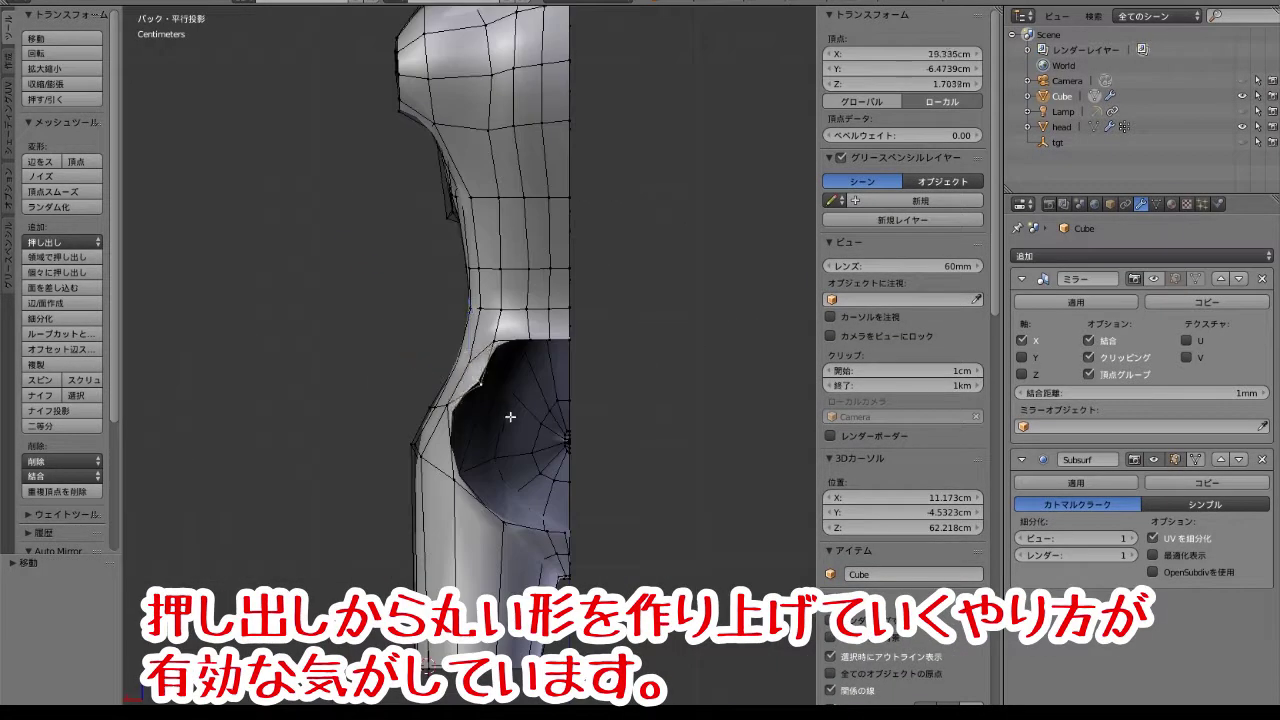
key("ctrl+z")
key("ctrl+z")
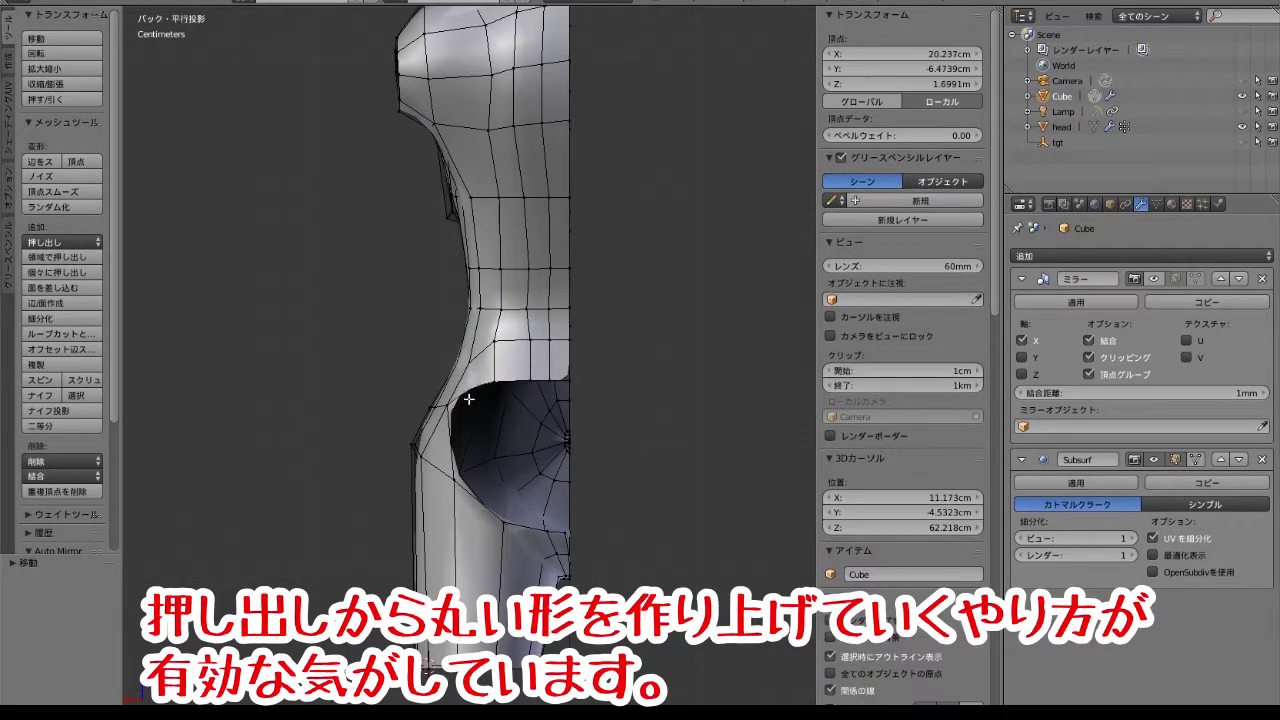
Select two more rim vertices, frame them, and display the mirrored half of the body.
right_click(555, 524, "shift")
right_click(564, 553, "shift")
key("KP_Decimal")
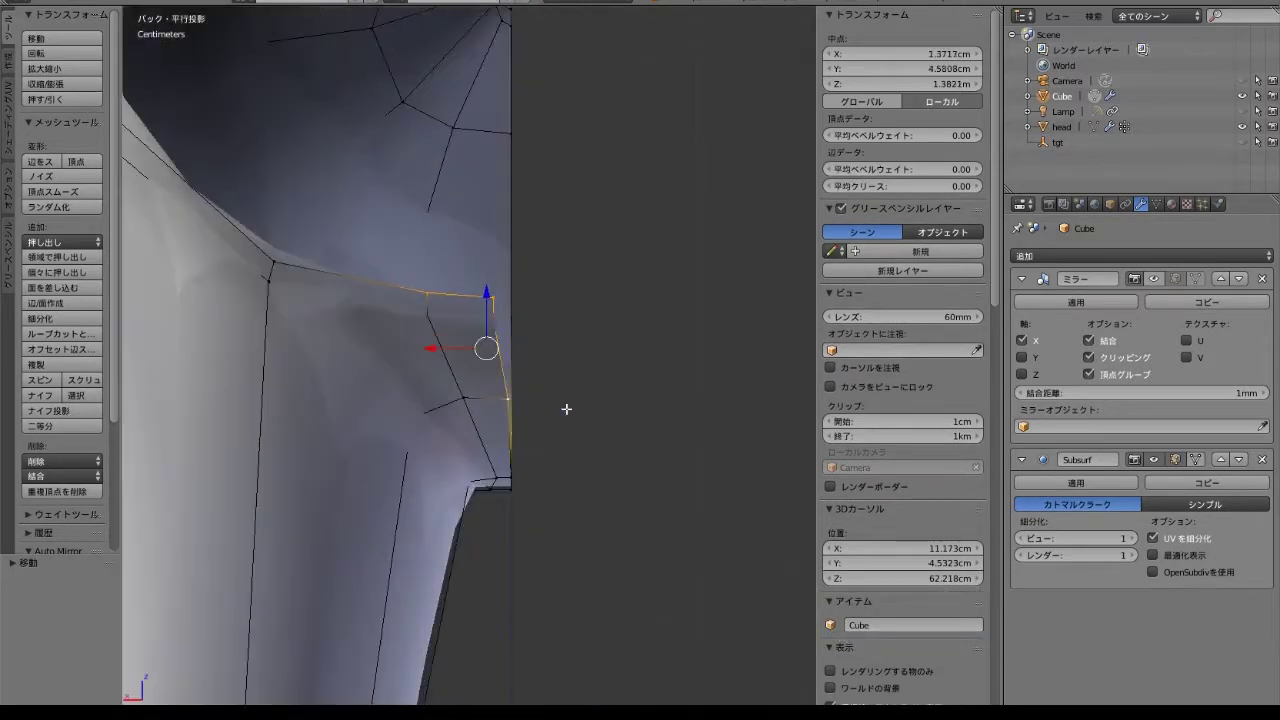
left_click(1154, 279)
Merge two rim vertices at the armpit opening with Alt+M.
right_click(468, 292)
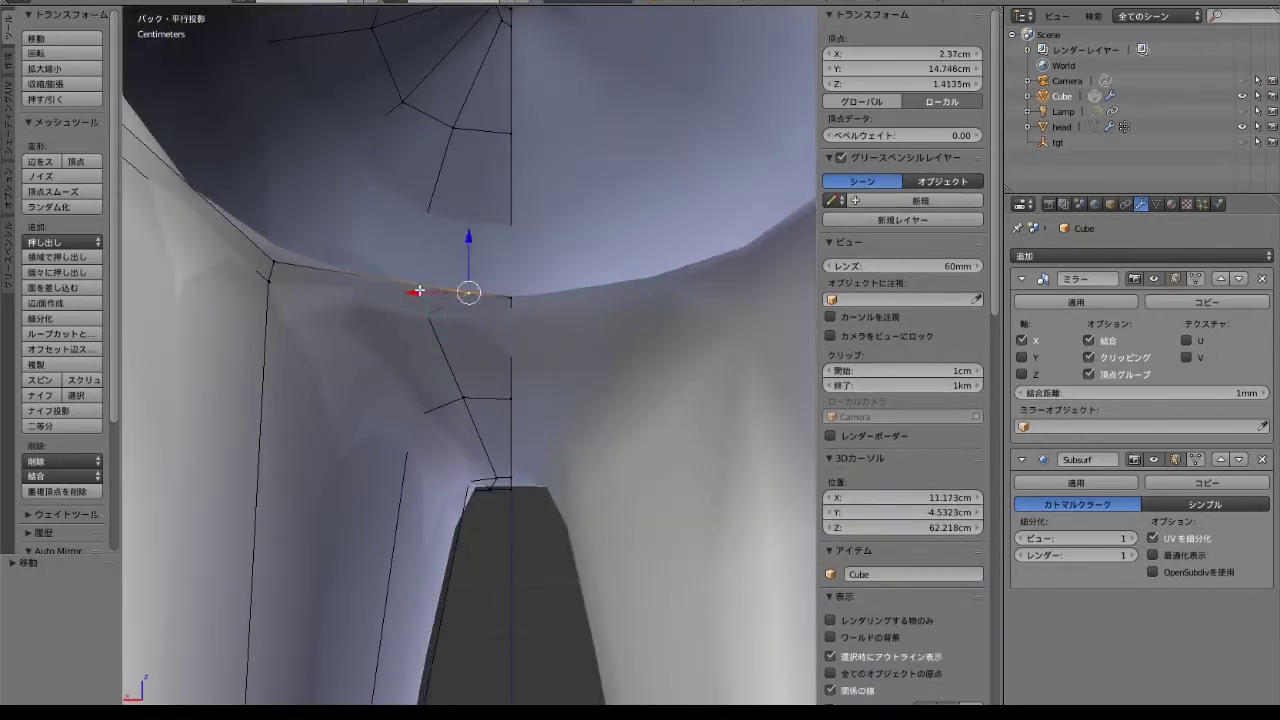
scroll(386, 323, "down", 5)
mouse_move(386, 323)
middle_mouse_down()
mouse_move(663, 371)
mouse_move(585, 349)
middle_mouse_up()
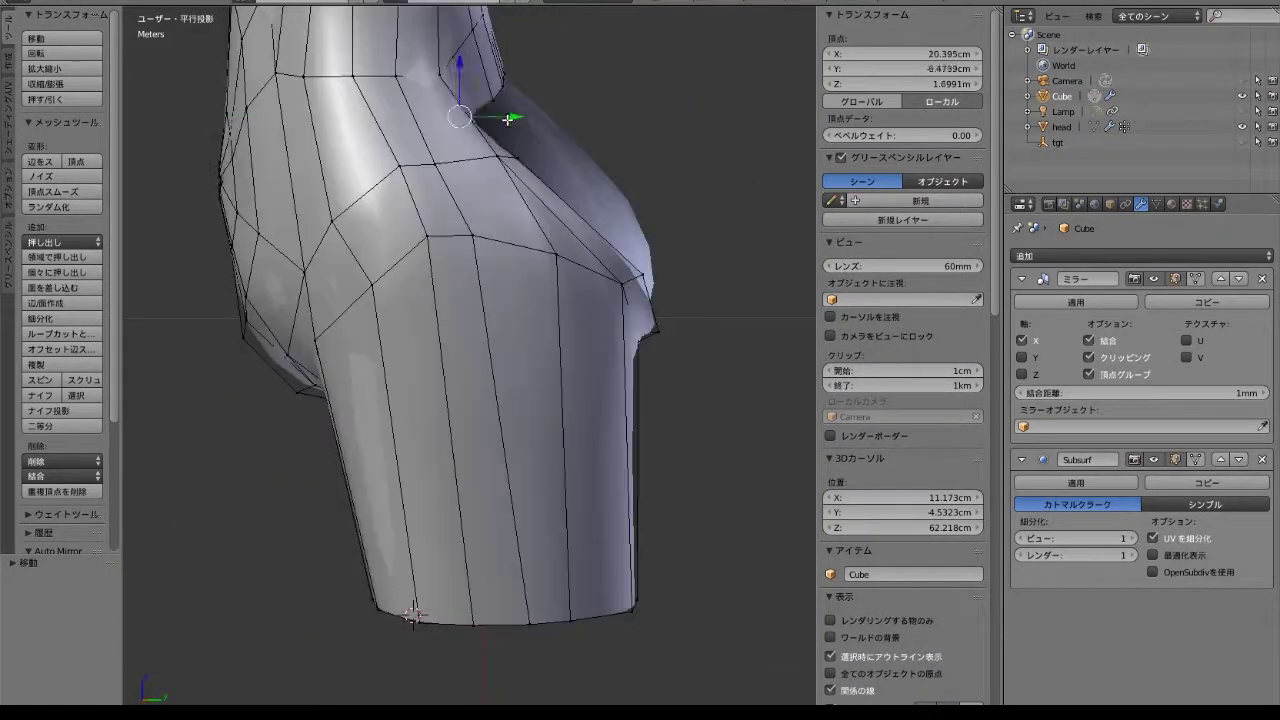
key("z")
key("z")
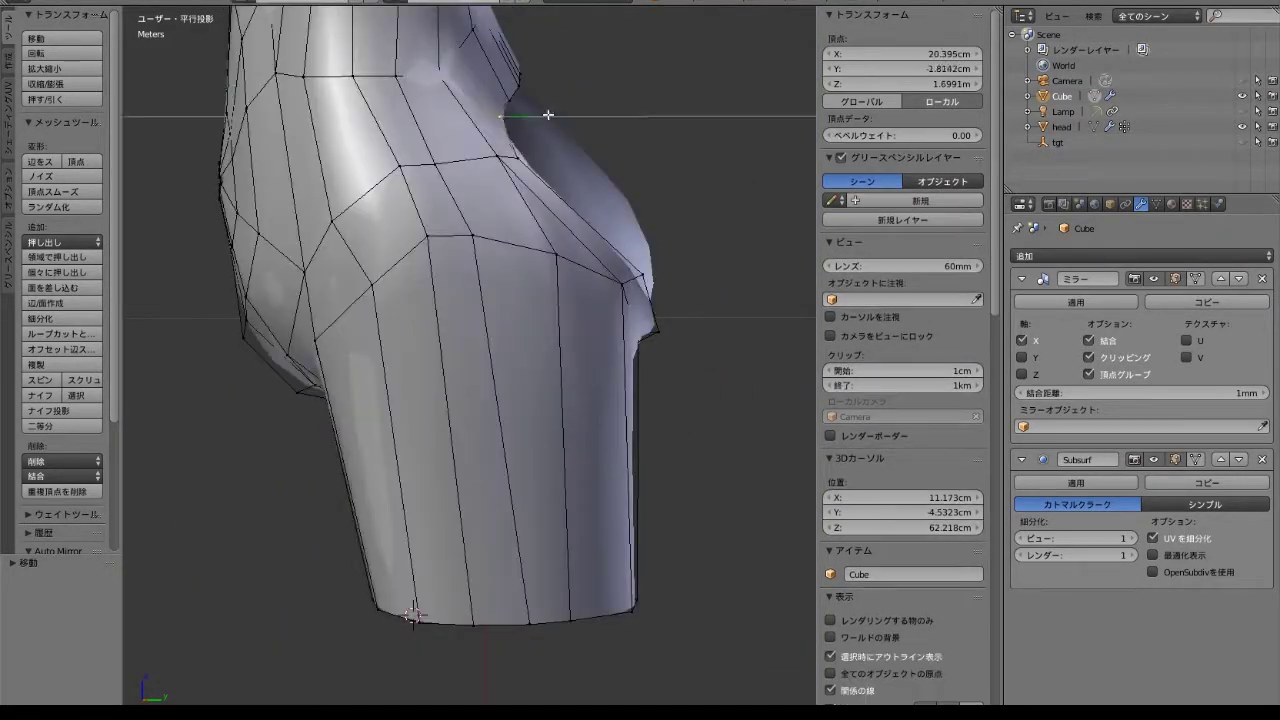
key("KP_3")
key("KP_Decimal")
middle_click_drag(536, 391, 503, 400)
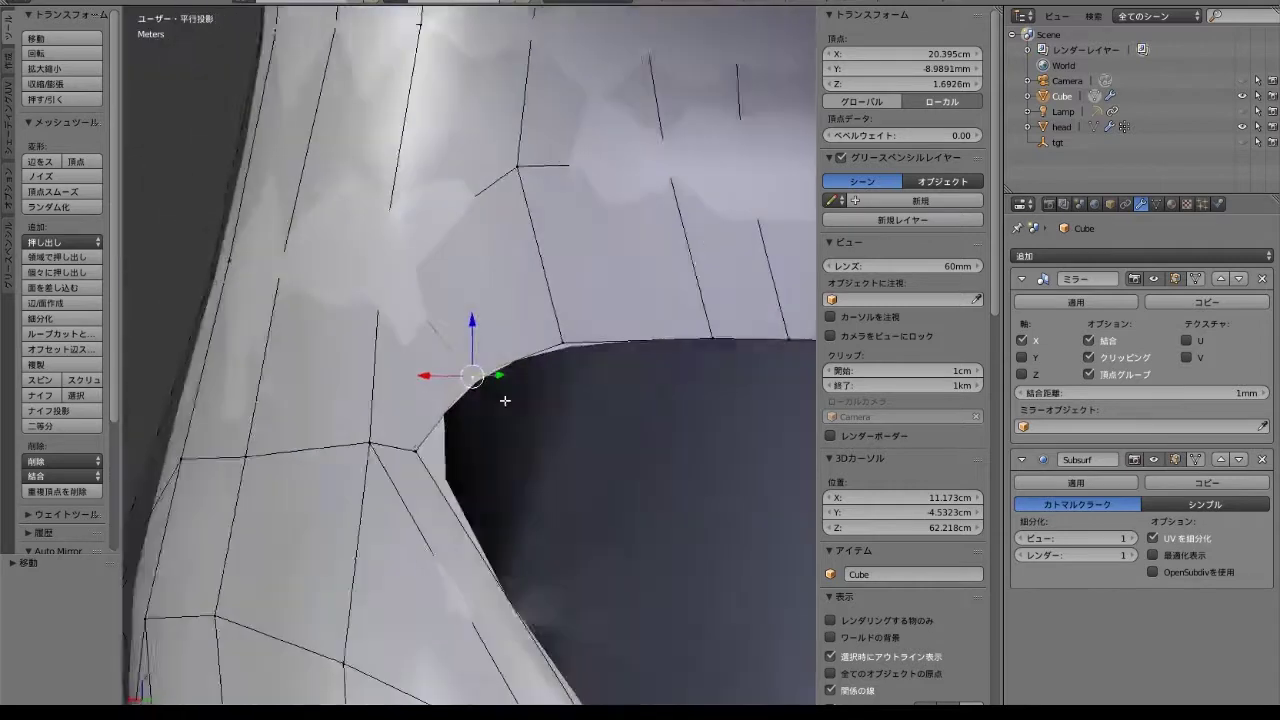
right_click(562, 342, "shift")
key("alt+m")
left_click(618, 370)
mouse_move(618, 370)
middle_mouse_down()
mouse_move(633, 406)
mouse_move(479, 413)
middle_mouse_up()
Join two other rim vertices of the opening with a new edge using F.
right_click(479, 413)
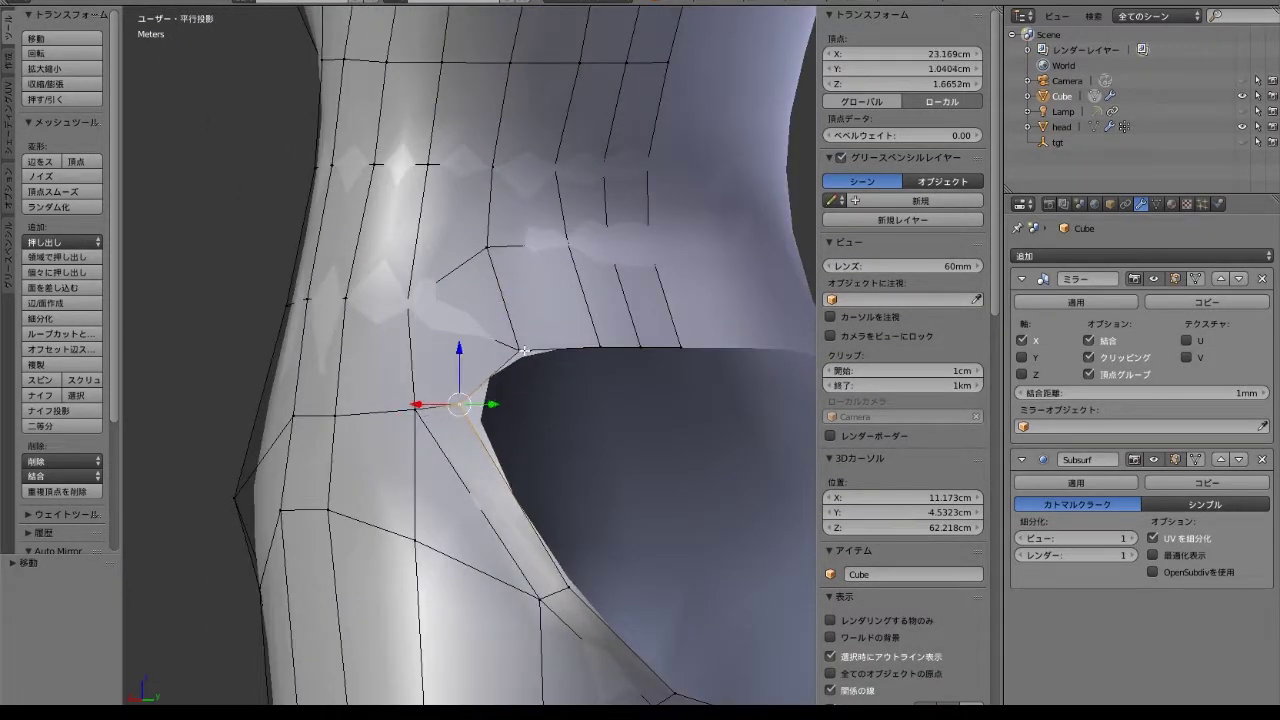
right_click(525, 350)
middle_click_drag(525, 350, 460, 360)
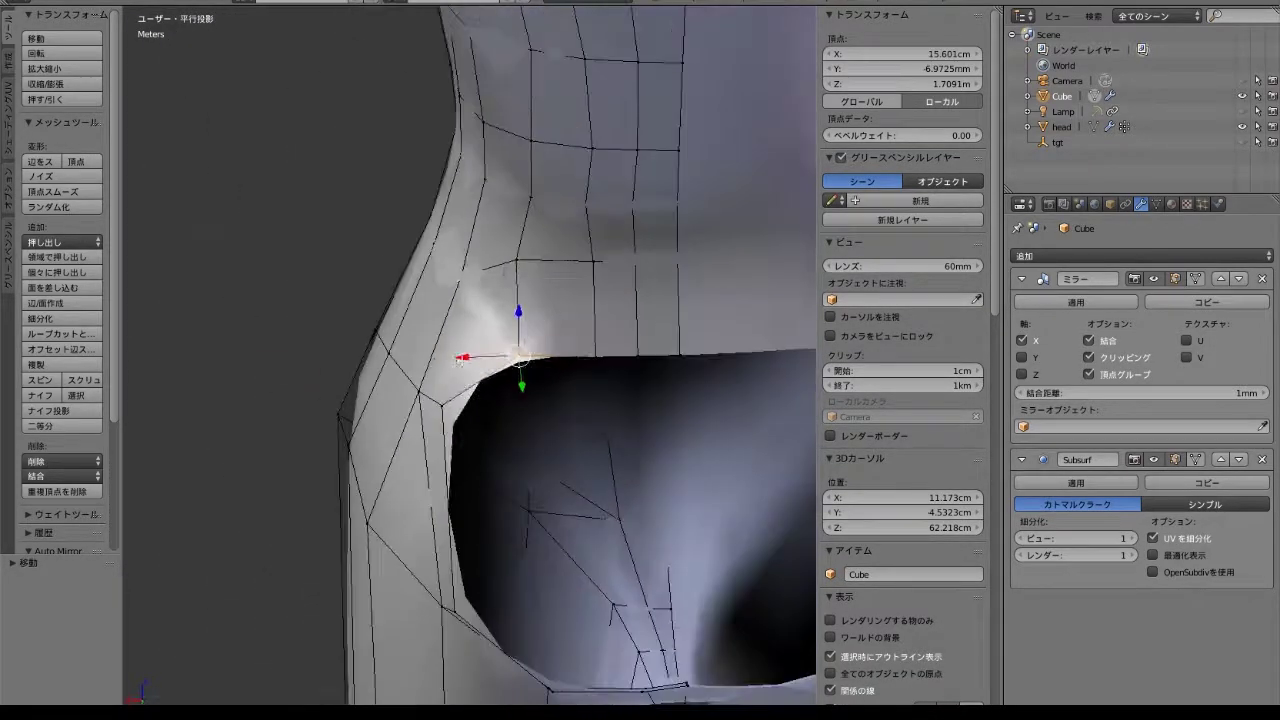
right_click(600, 356, "shift")
key("f")
middle_click_drag(604, 363, 606, 380)
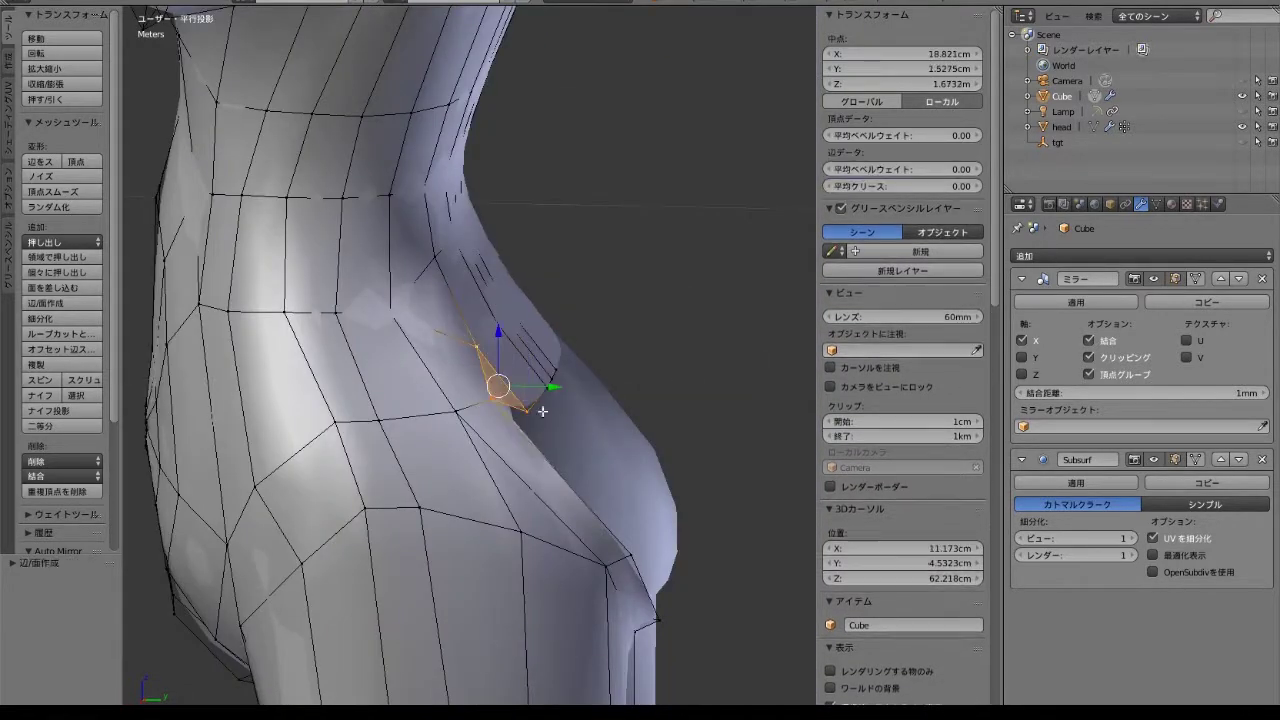
Extrude the armpit edge and fill the remaining gap with quad faces.
mouse_move(542, 411)
middle_mouse_down()
mouse_move(531, 426)
mouse_move(606, 540)
middle_mouse_up()
key("e")
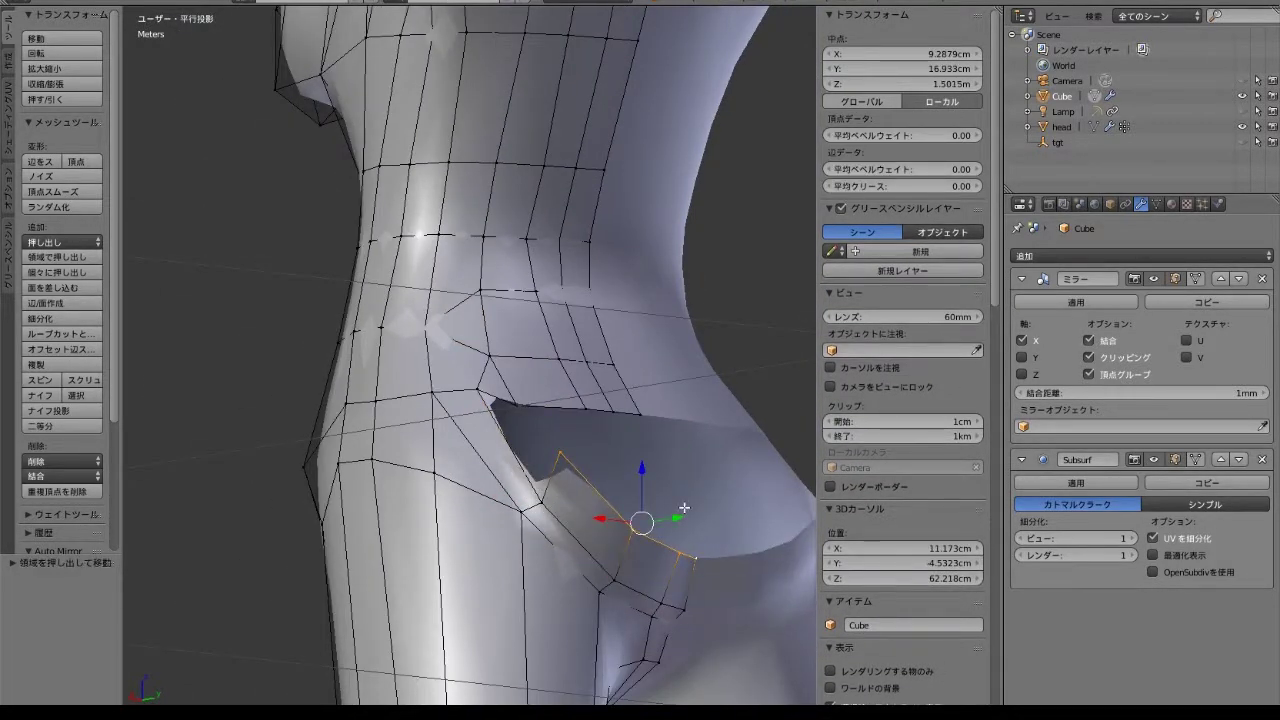
mouse_move(684, 508)
middle_mouse_down()
mouse_move(630, 450)
mouse_move(588, 485)
mouse_move(662, 470)
middle_mouse_up()
key("f")
right_click(626, 440)
right_click(614, 423, "shift")
key("f")
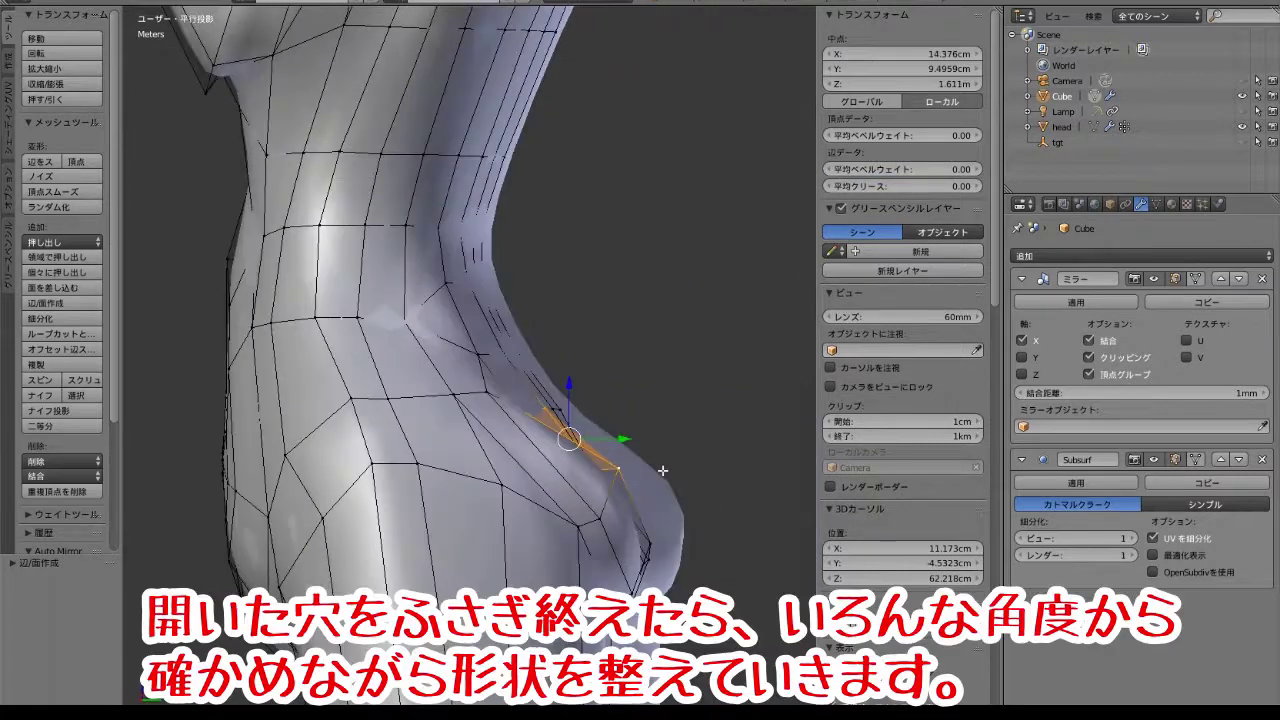
Reposition a vertex near the armpit, then select a shoulder-edge vertex from the right side view.
right_click(617, 468)
key("g")
left_click(600, 450)
key("KP_3")
scroll(666, 503, "up", 4)
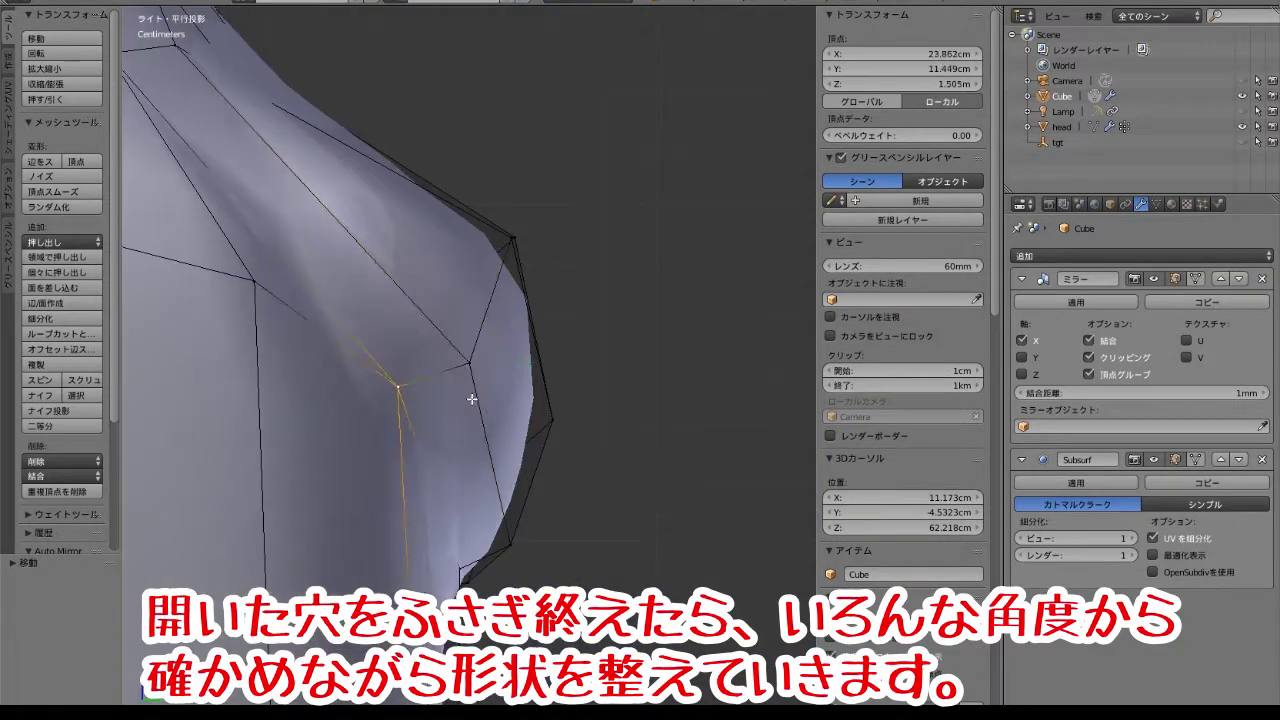
right_click(501, 538)
scroll(512, 258, "down", 3)
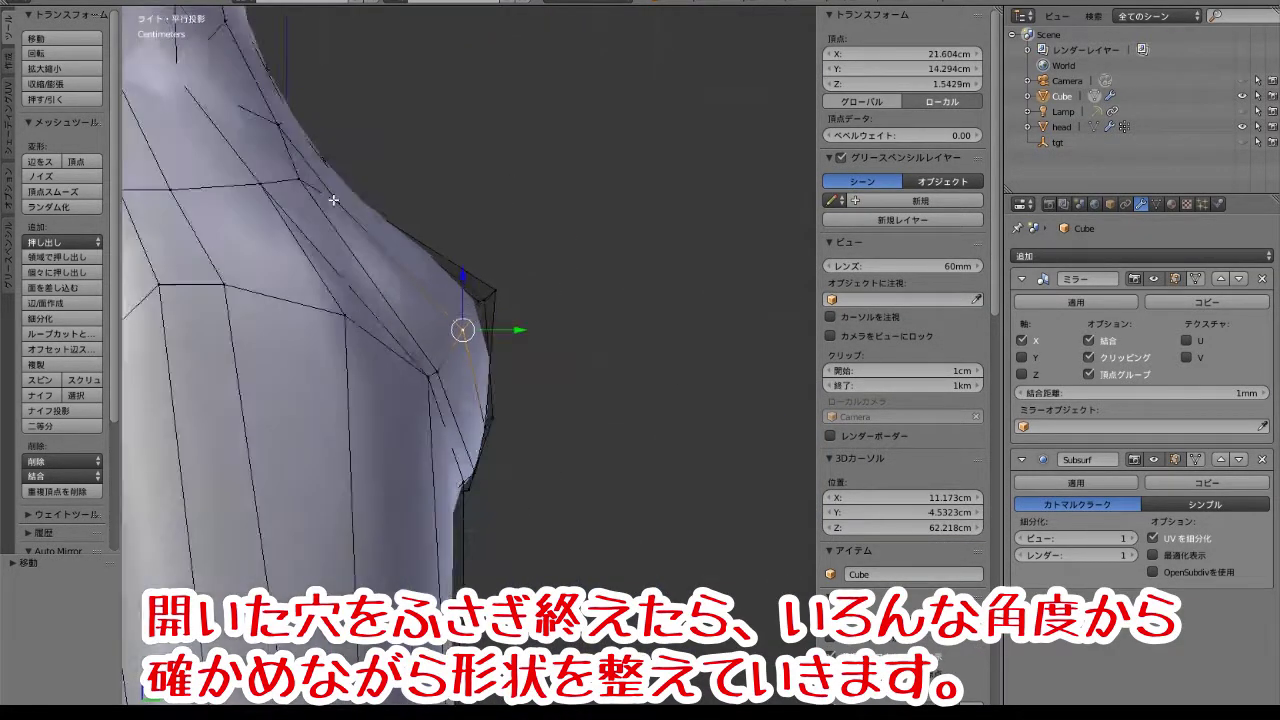
middle_click_drag(512, 258, 469, 149)
Nudge a hip vertex along the X axis and add a second vertex from below.
right_click(490, 255)
key("g")
key("x")
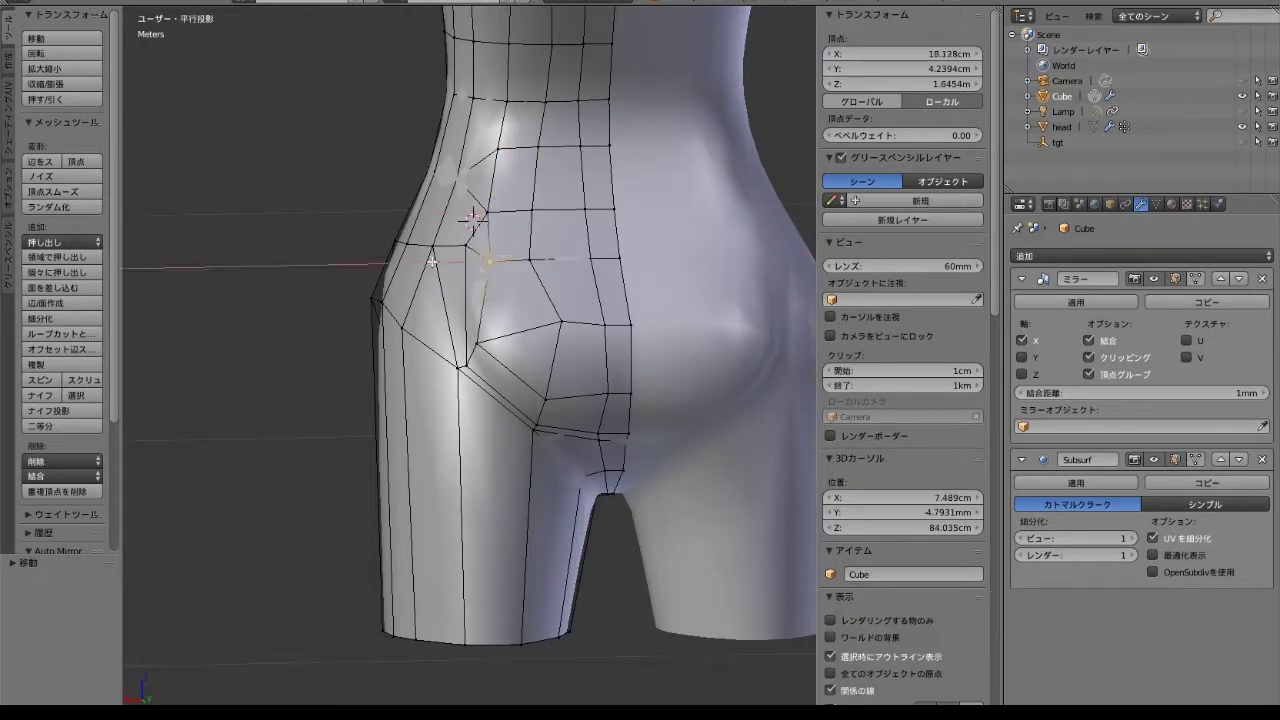
scroll(562, 388, "down", 2)
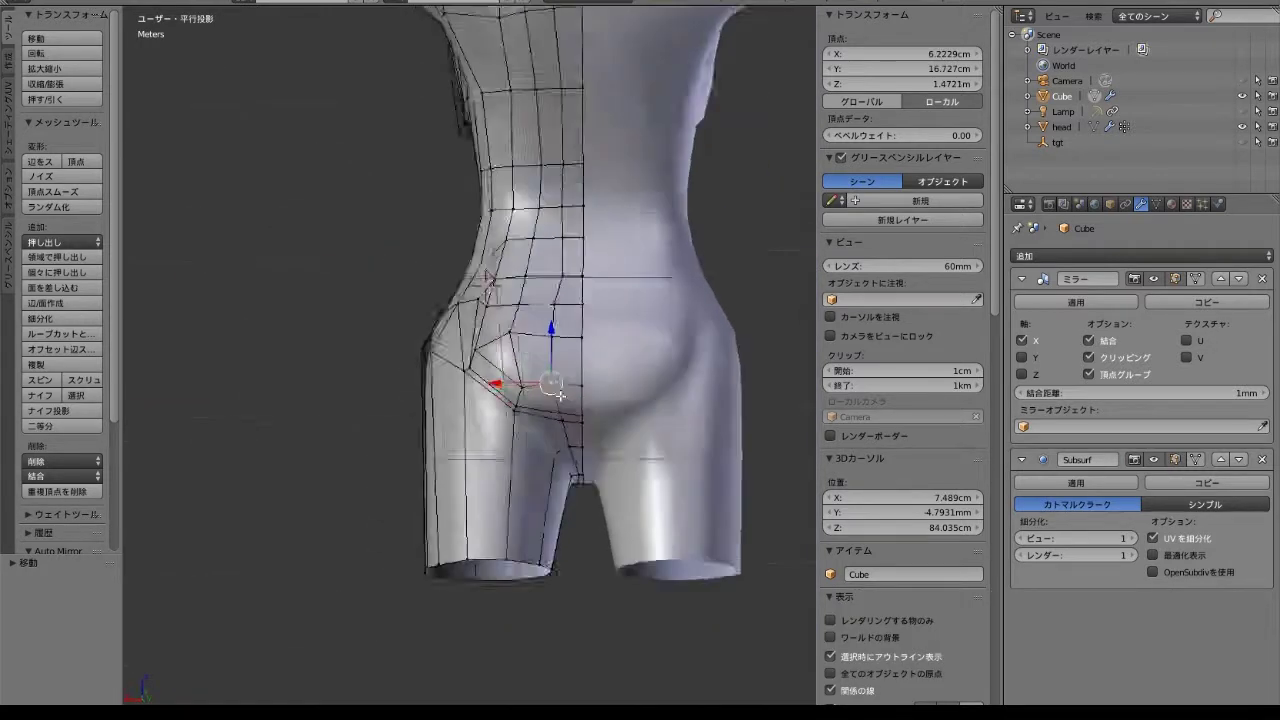
mouse_move(562, 388)
middle_mouse_down()
mouse_move(557, 400)
mouse_move(530, 303)
middle_mouse_up()
right_click(560, 410, "shift")
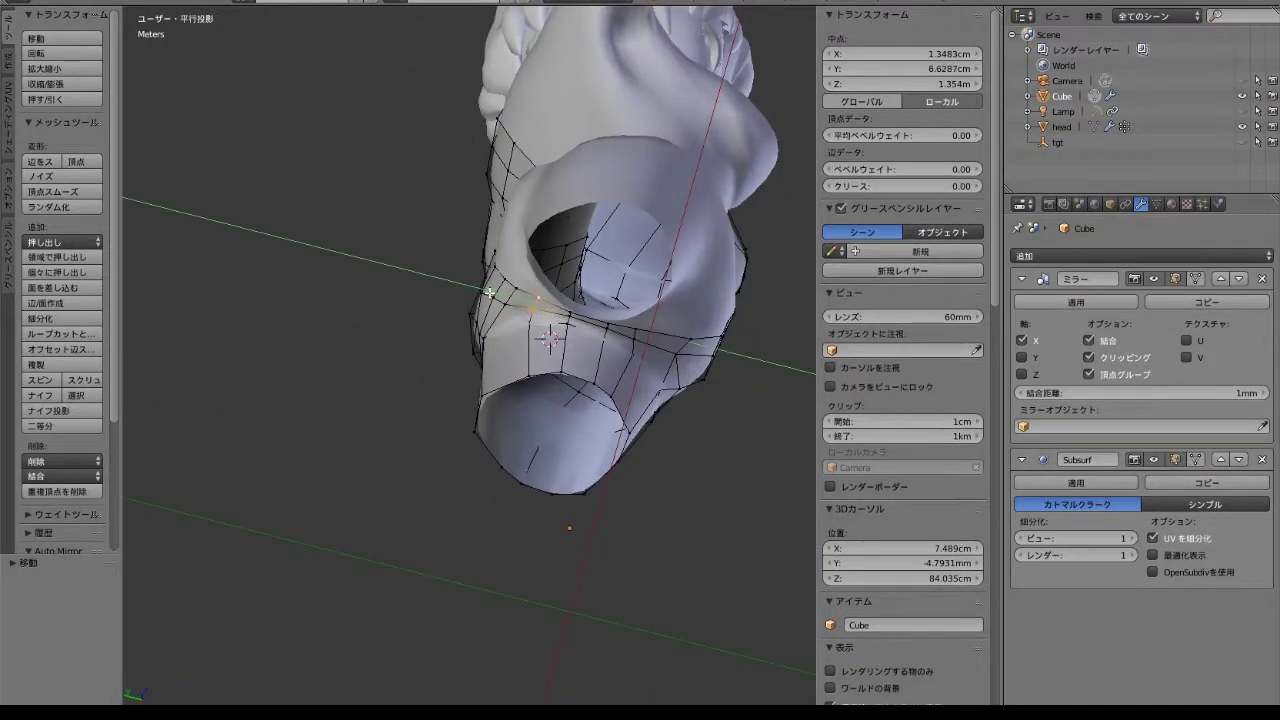
Slide an edge on the hip along the surface.
right_click(481, 311)
middle_click_drag(432, 327, 473, 373)
scroll(473, 373, "up", 2)
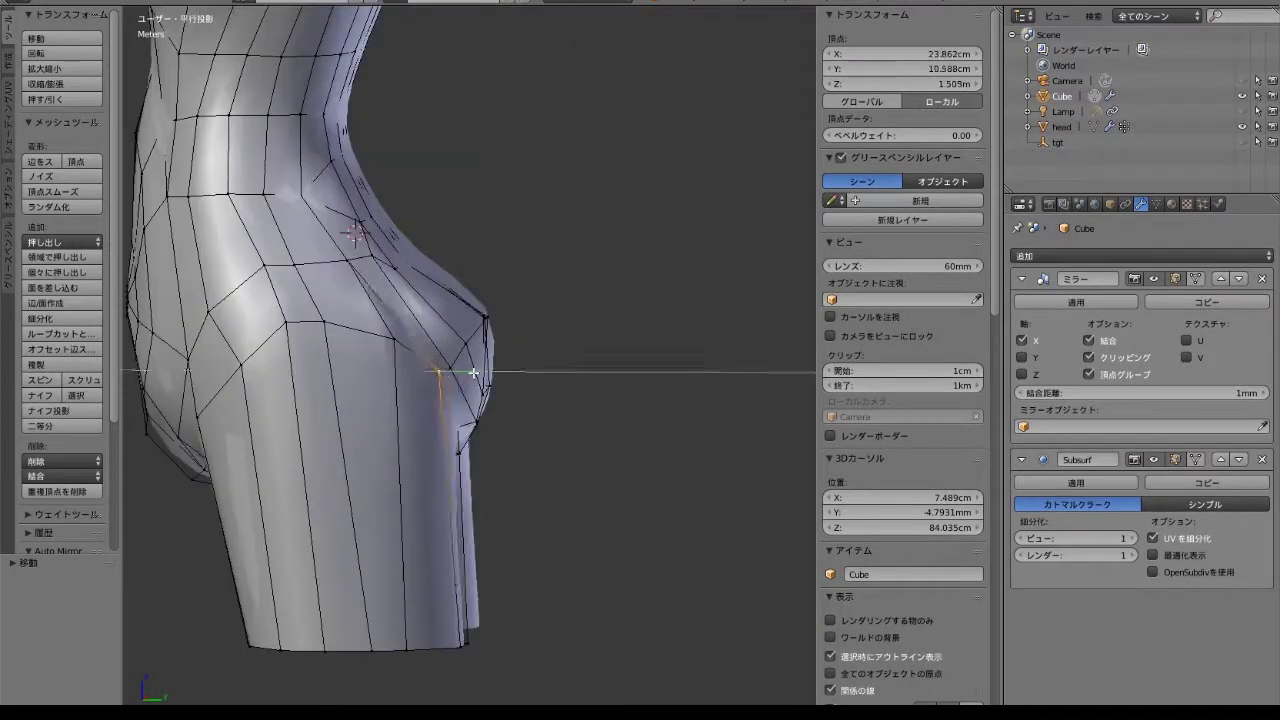
scroll(411, 352, "down", 2)
right_click(411, 352, "shift")
key("g")
key("g")
left_click(411, 352)
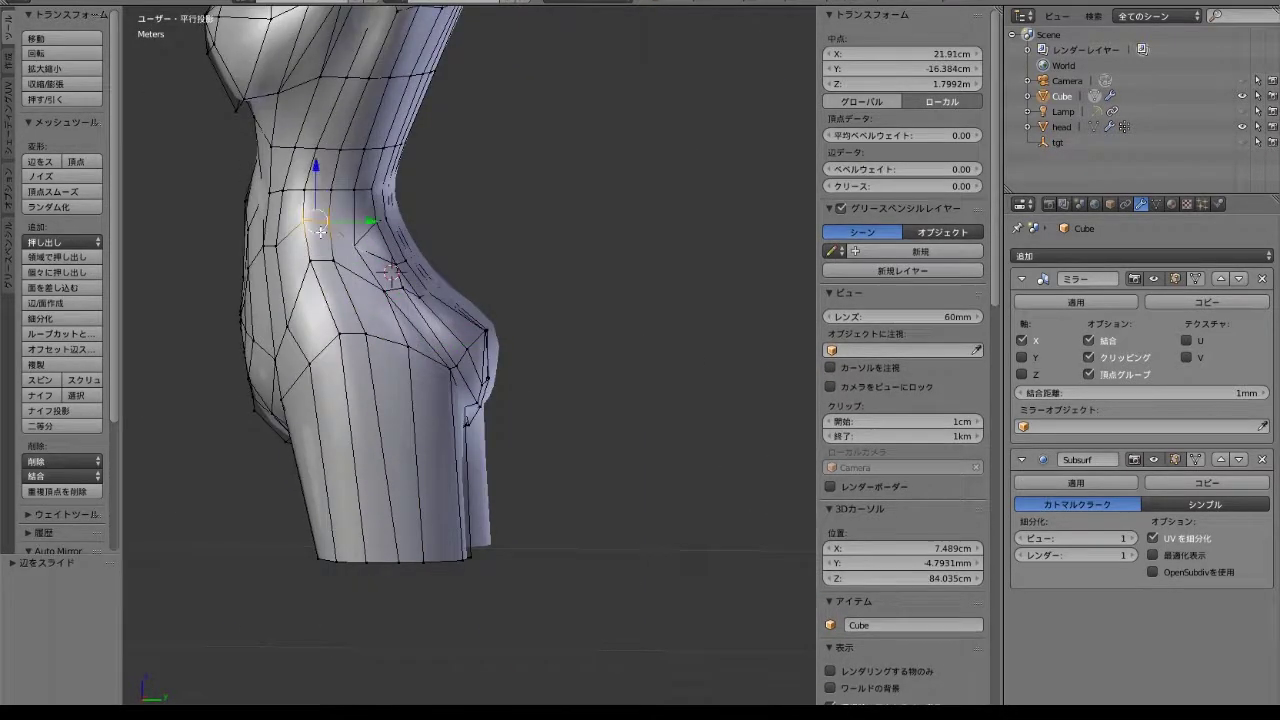
Move another hip vertex along the X axis.
middle_click_drag(411, 352, 574, 343)
scroll(474, 157, "up", 3)
right_click(463, 108)
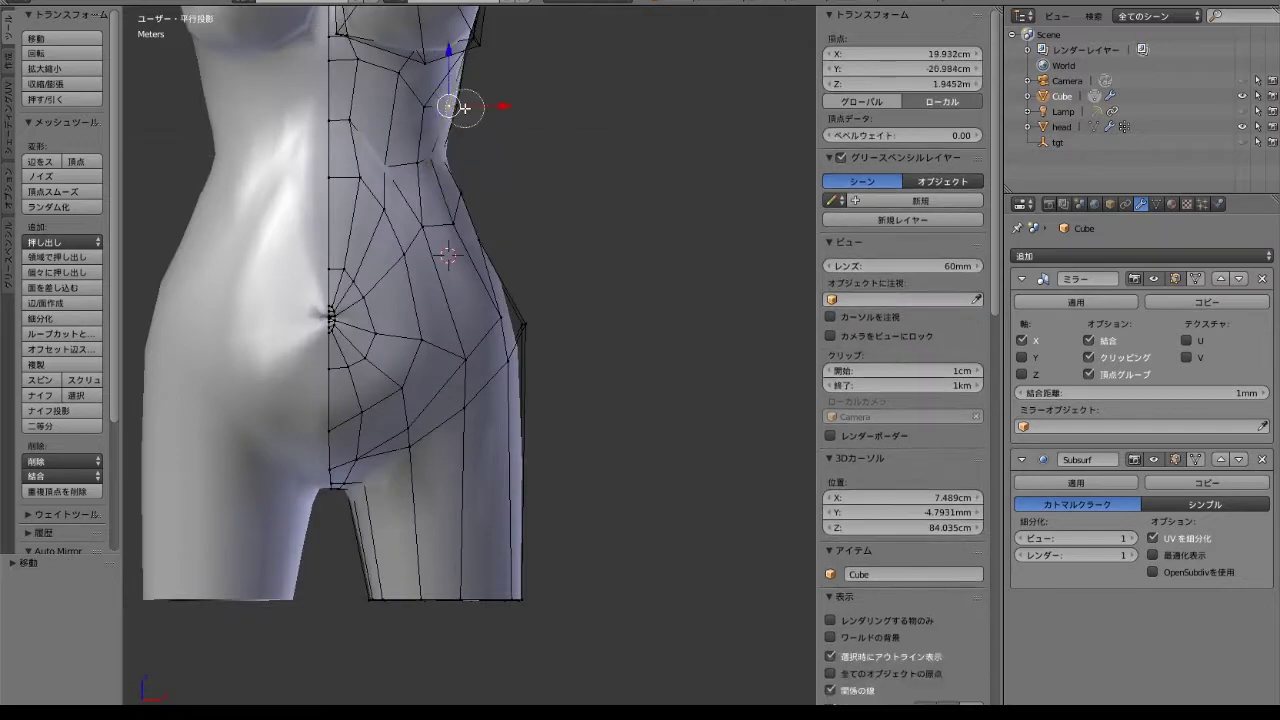
key("g")
key("x")
left_click(494, 105)
Slide a chest vertex along its edge.
scroll(494, 105, "down", 3)
mouse_move(494, 105)
middle_mouse_down()
mouse_move(397, 323)
mouse_move(528, 330)
middle_mouse_up()
scroll(397, 323, "up", 3)
right_click(344, 299)
key("g")
key("g")
left_click(528, 330)
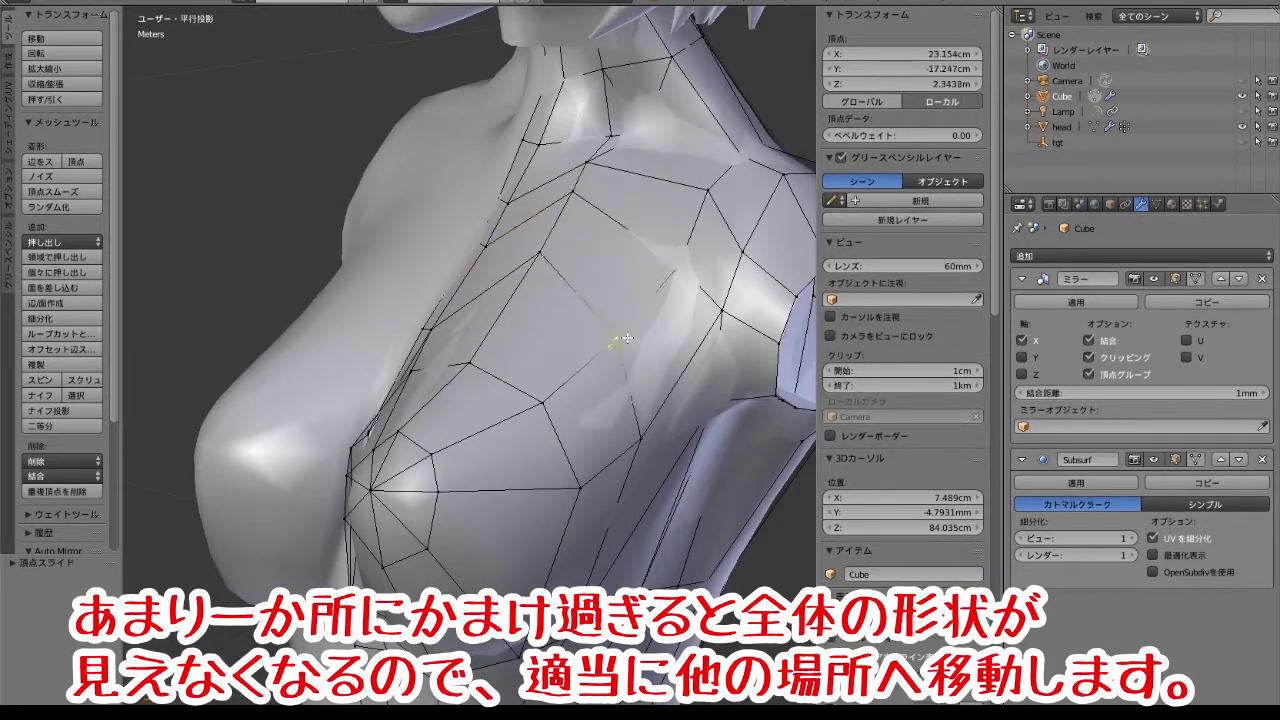
Select the neck edge loop, then move a vertex on the back of the shoulder.
scroll(626, 338, "down", 3)
mouse_move(626, 338)
middle_mouse_down()
mouse_move(615, 121)
mouse_move(604, 280)
middle_mouse_up()
scroll(615, 121, "up", 3)
right_click(615, 121)
right_click(604, 280, "alt")
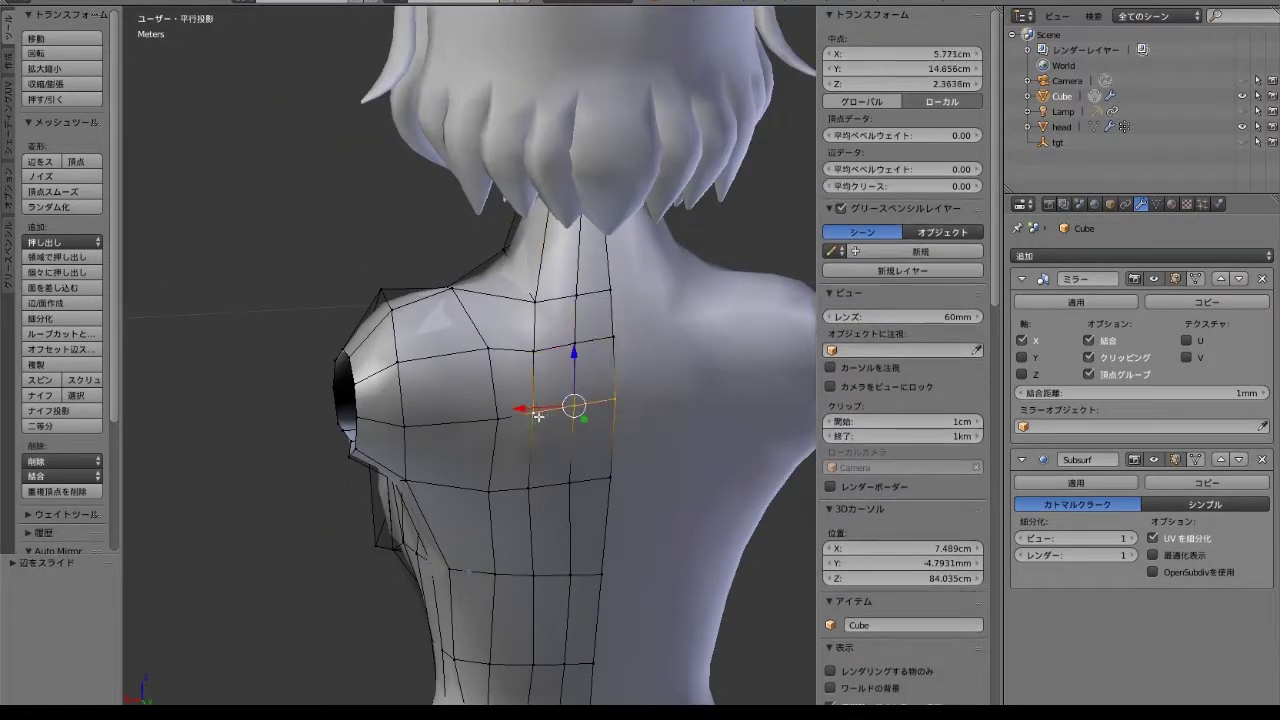
right_click(531, 486)
key("g")
left_click(560, 490)
Move the selected back vertex along the Y axis.
mouse_move(560, 490)
middle_mouse_down()
mouse_move(607, 483)
mouse_move(430, 298)
middle_mouse_up()
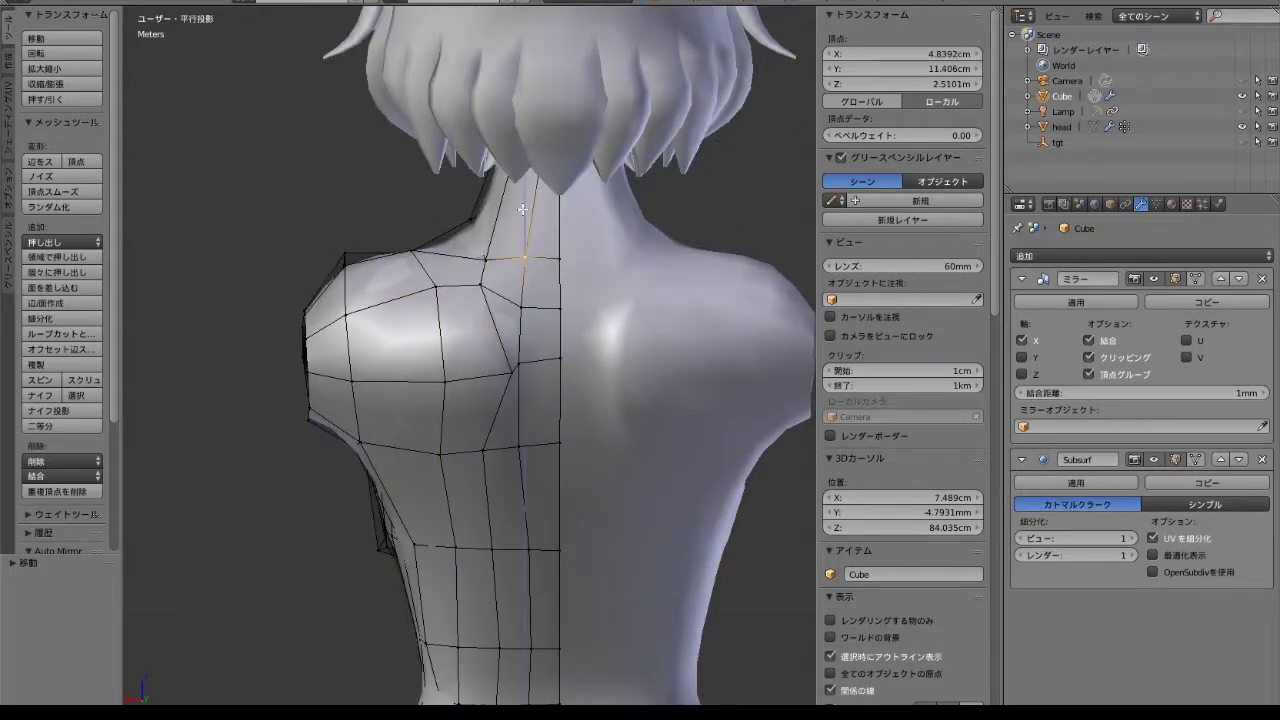
middle_click_drag(522, 209, 680, 250)
scroll(535, 400, "down", 3)
scroll(535, 659, "up", 8)
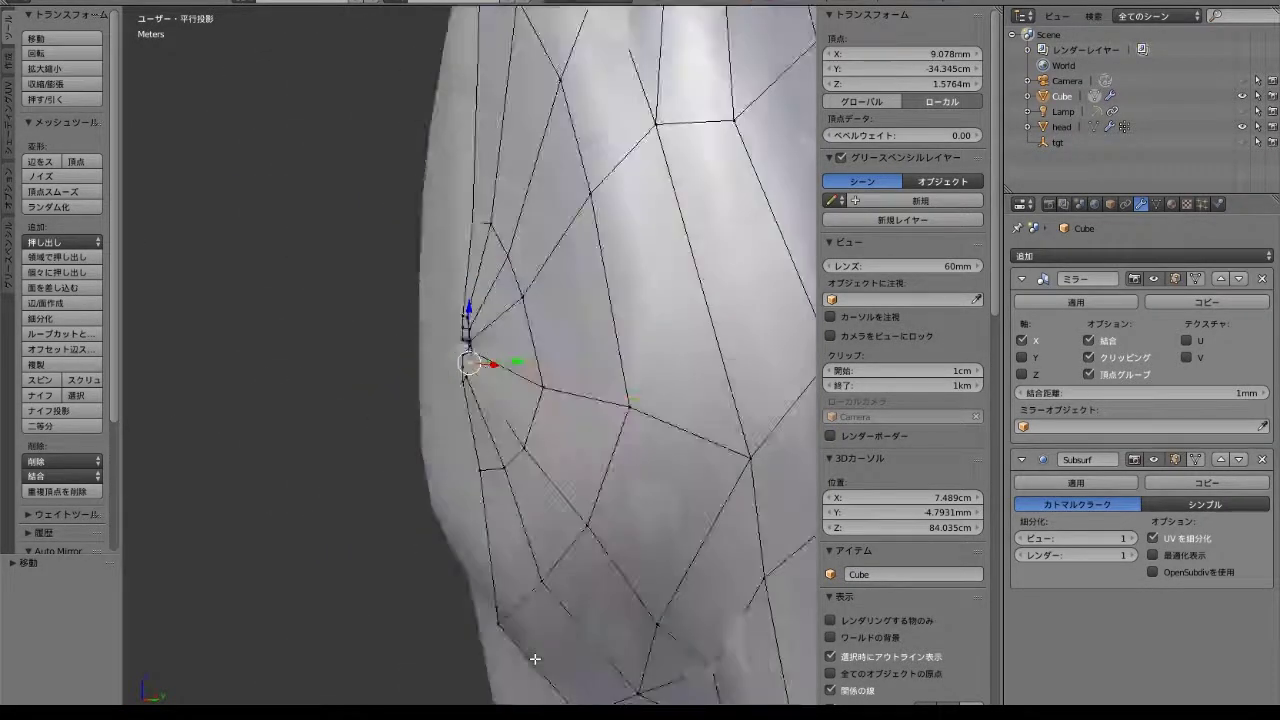
scroll(535, 659, "down", 3)
scroll(535, 659, "down", 3)
key("g")
key("y")
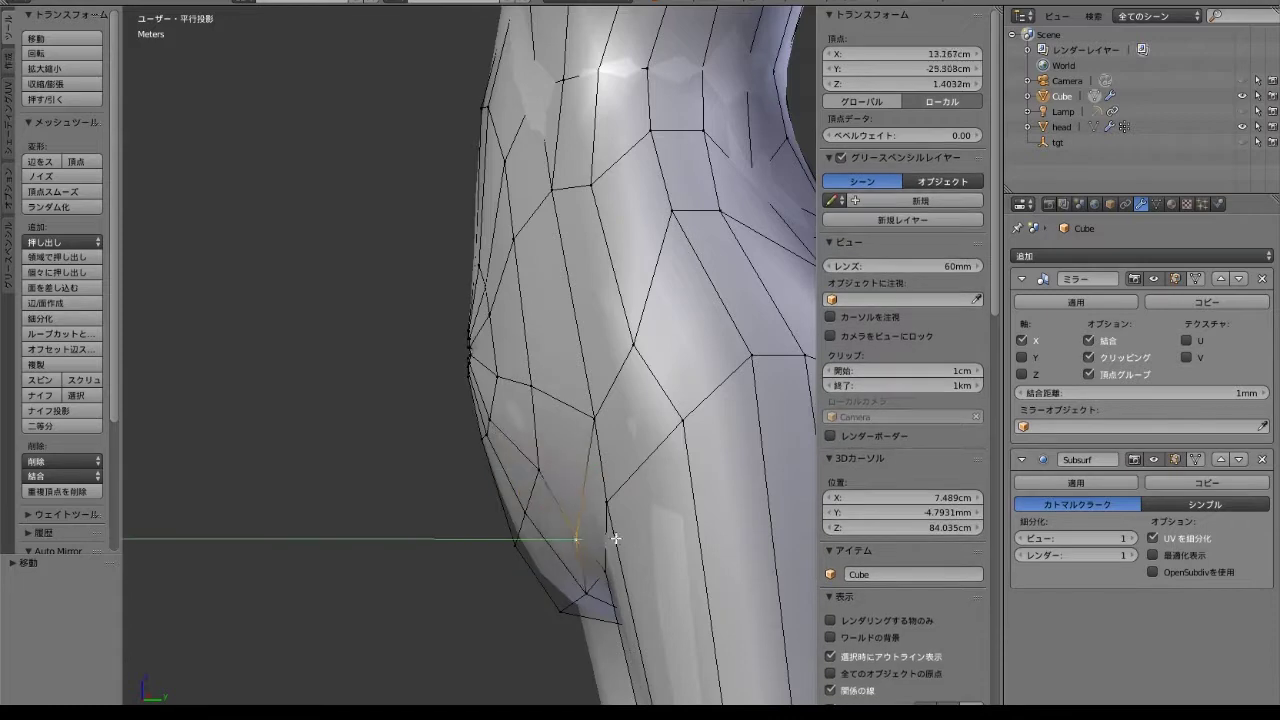
scroll(616, 520, "down", 2)
key("g")
key("y")
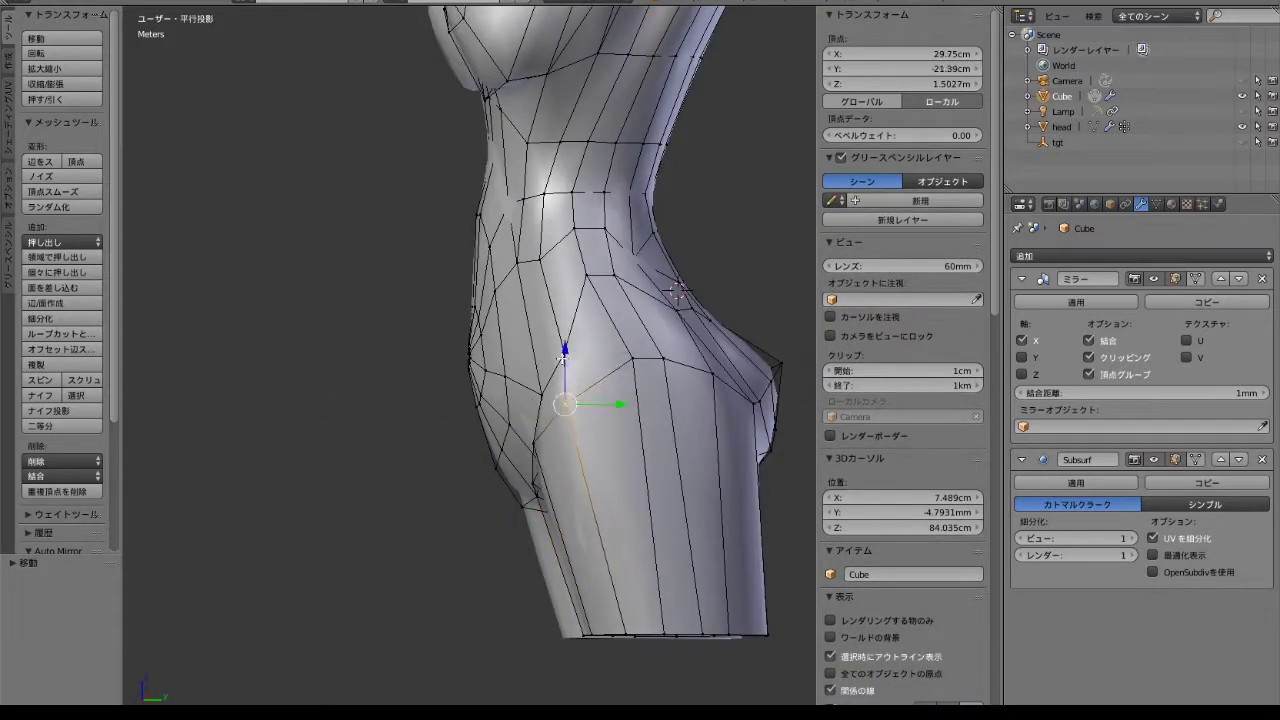
Check the hip shape from several angles and commit the moved vertex.
middle_click_drag(562, 274, 700, 320)
scroll(721, 331, "up", 3)
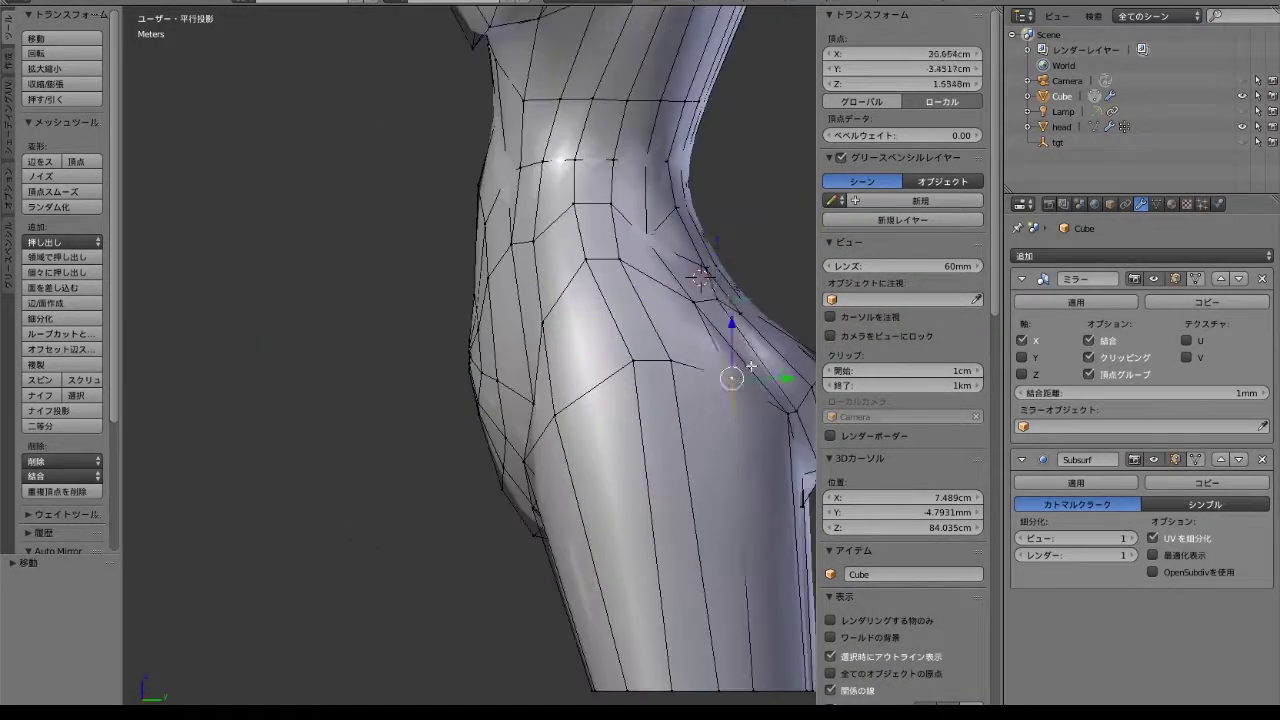
scroll(721, 331, "up", 2)
middle_click_drag(459, 512, 503, 242)
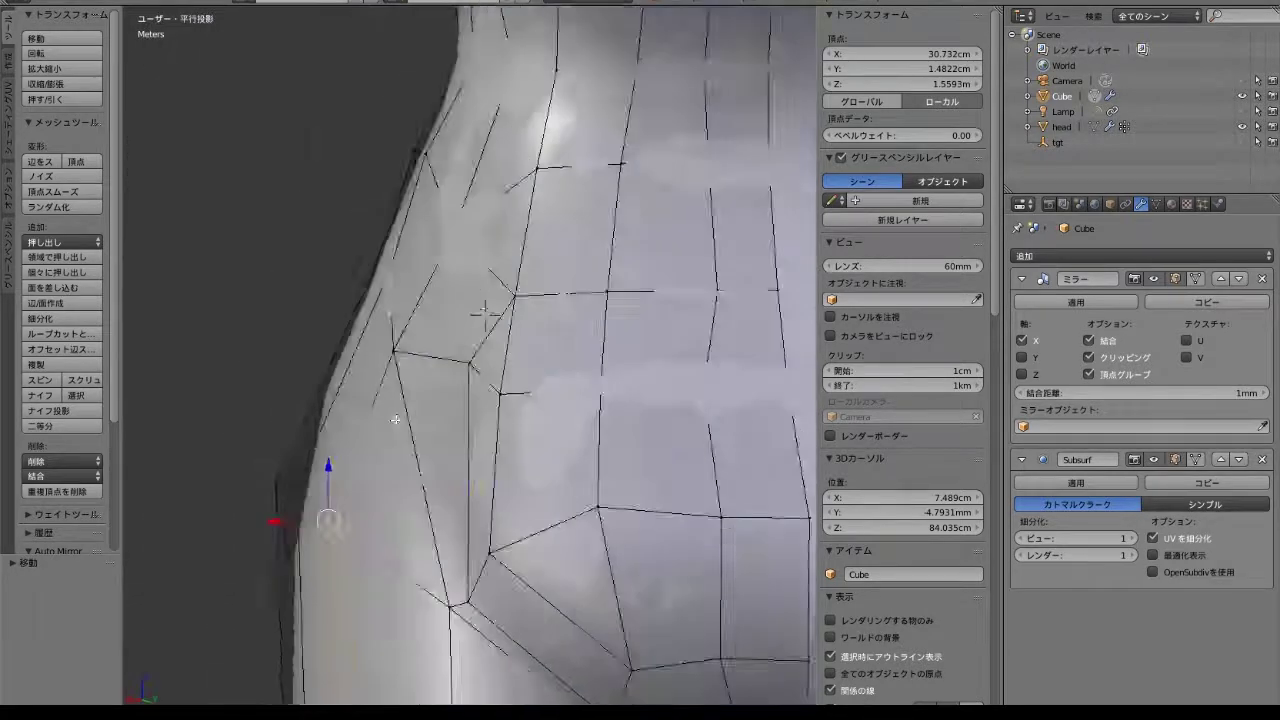
middle_click_drag(614, 199, 692, 335)
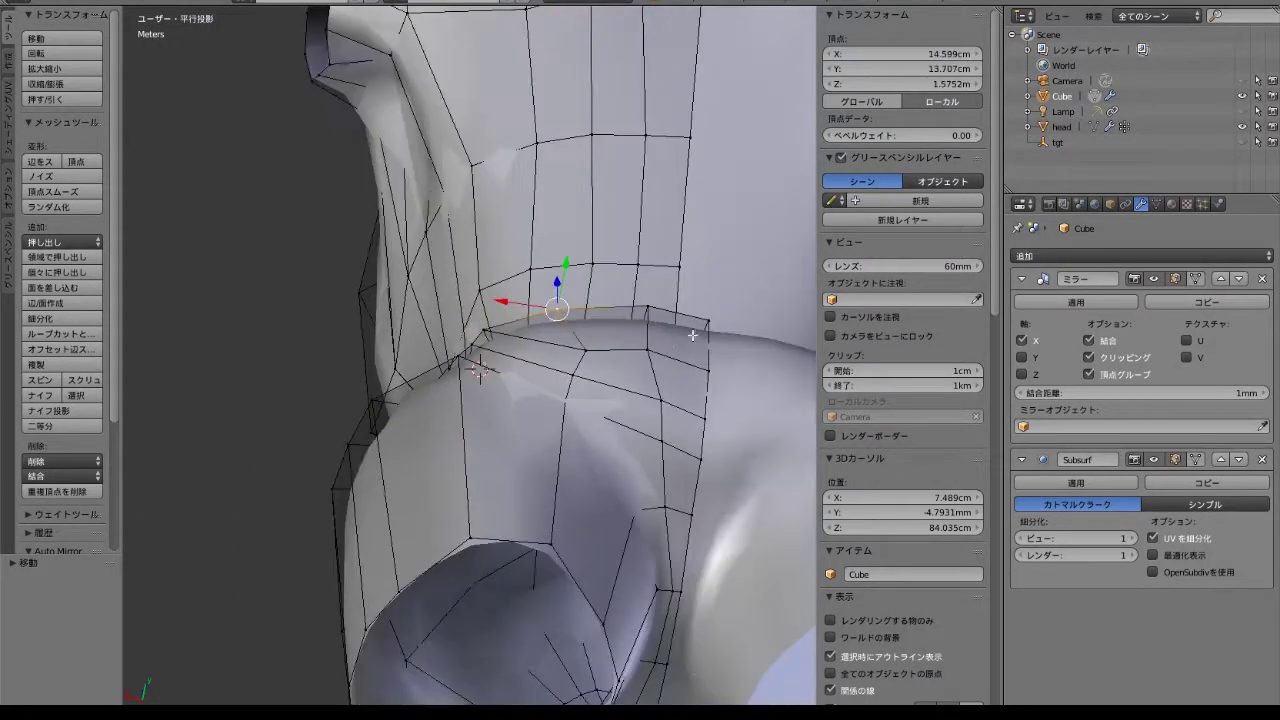
mouse_move(591, 355)
middle_mouse_down()
mouse_move(729, 531)
mouse_move(650, 341)
middle_mouse_up()
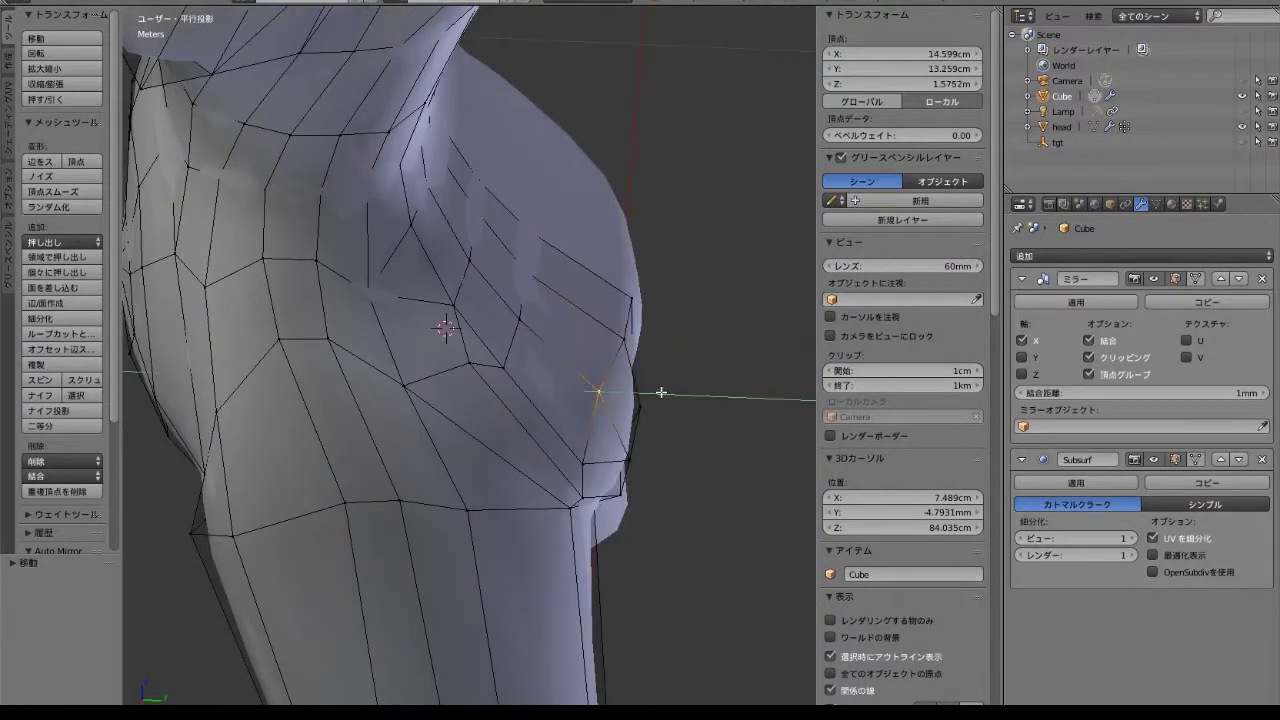
middle_click_drag(600, 466, 396, 370)
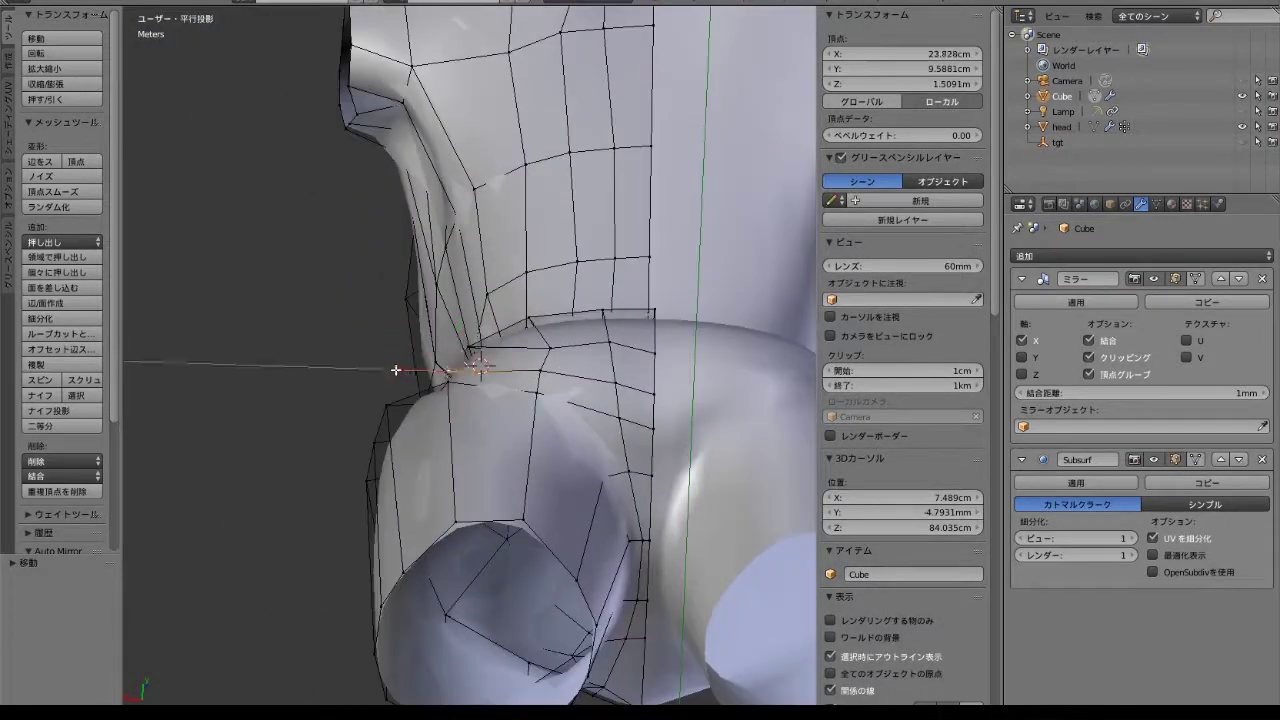
left_click(378, 348)
middle_click_drag(481, 367, 472, 479)
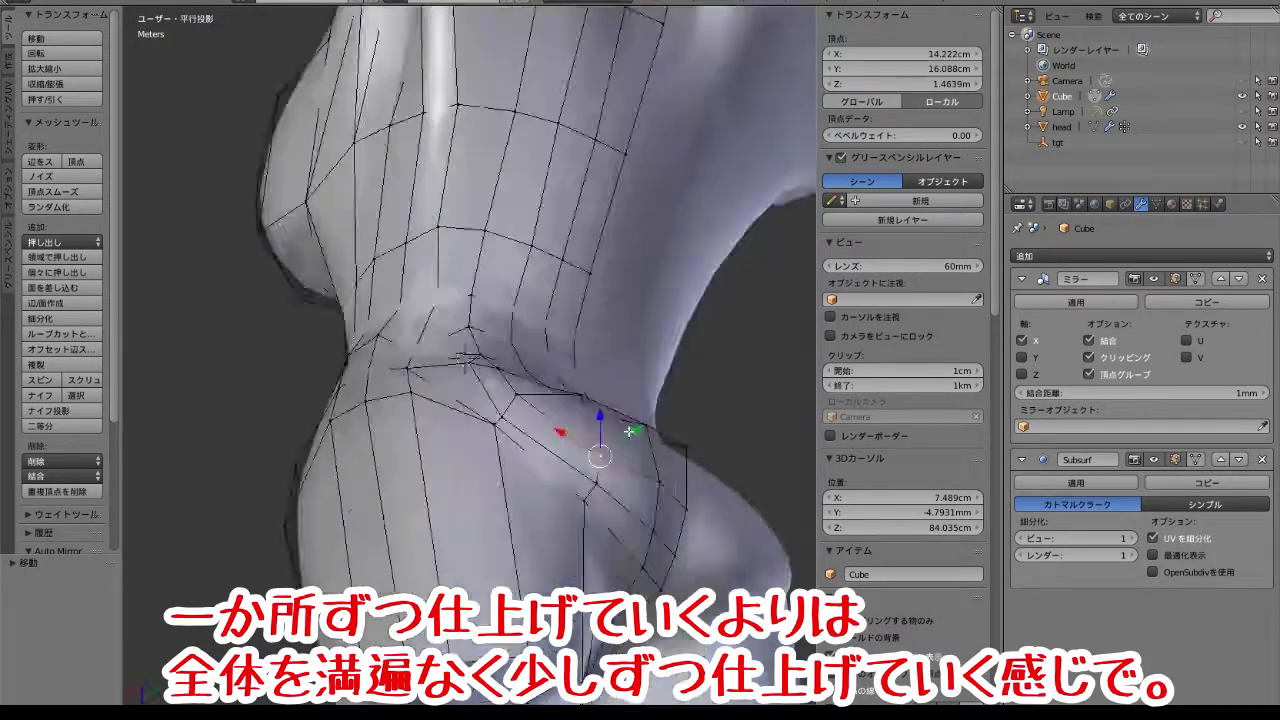
Select and frame chest vertices, viewing them from the front and side.
scroll(472, 479, "down", 5)
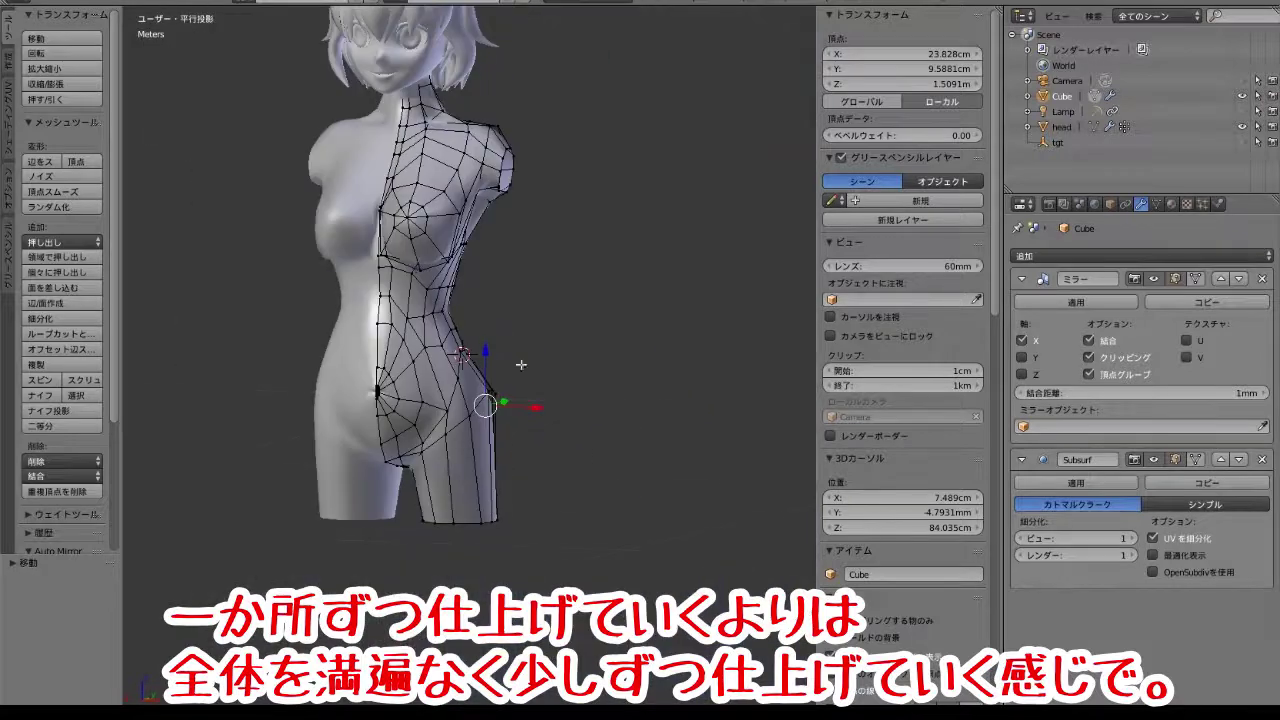
right_click(414, 223)
key("KP_Decimal")
scroll(570, 431, "down", 3)
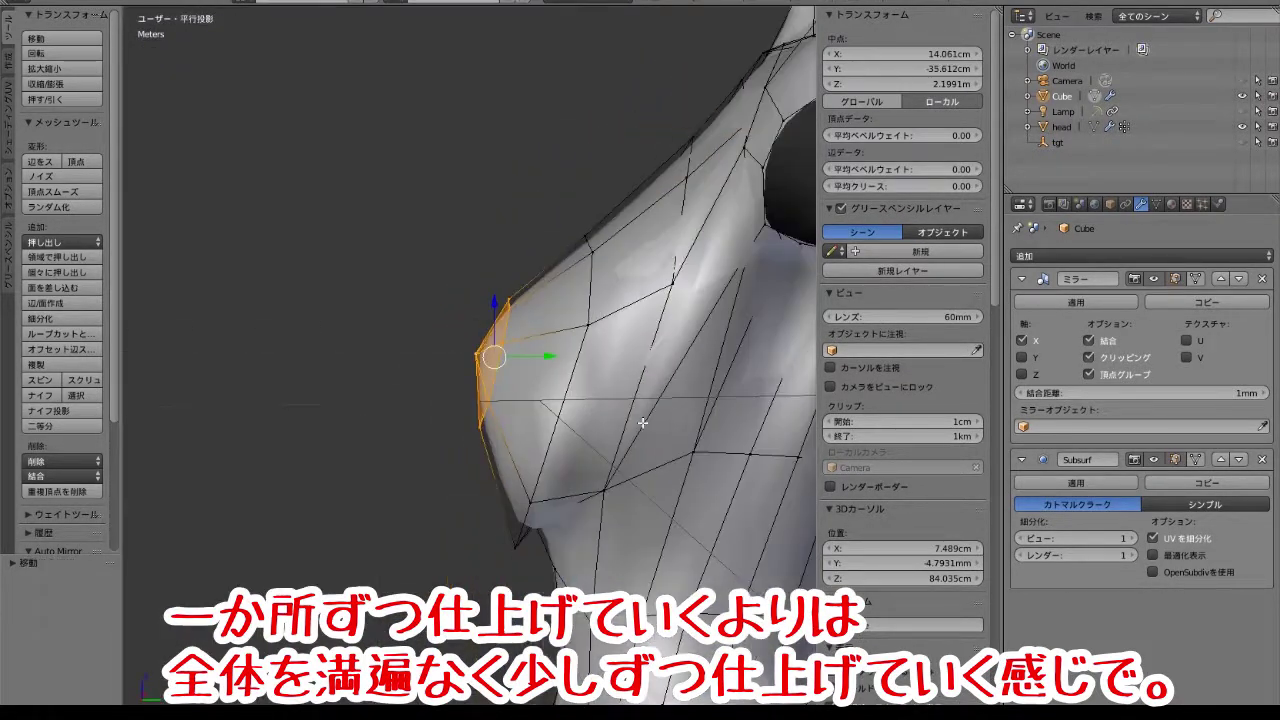
right_click(502, 487)
key("KP_1")
scroll(616, 342, "up", 1)
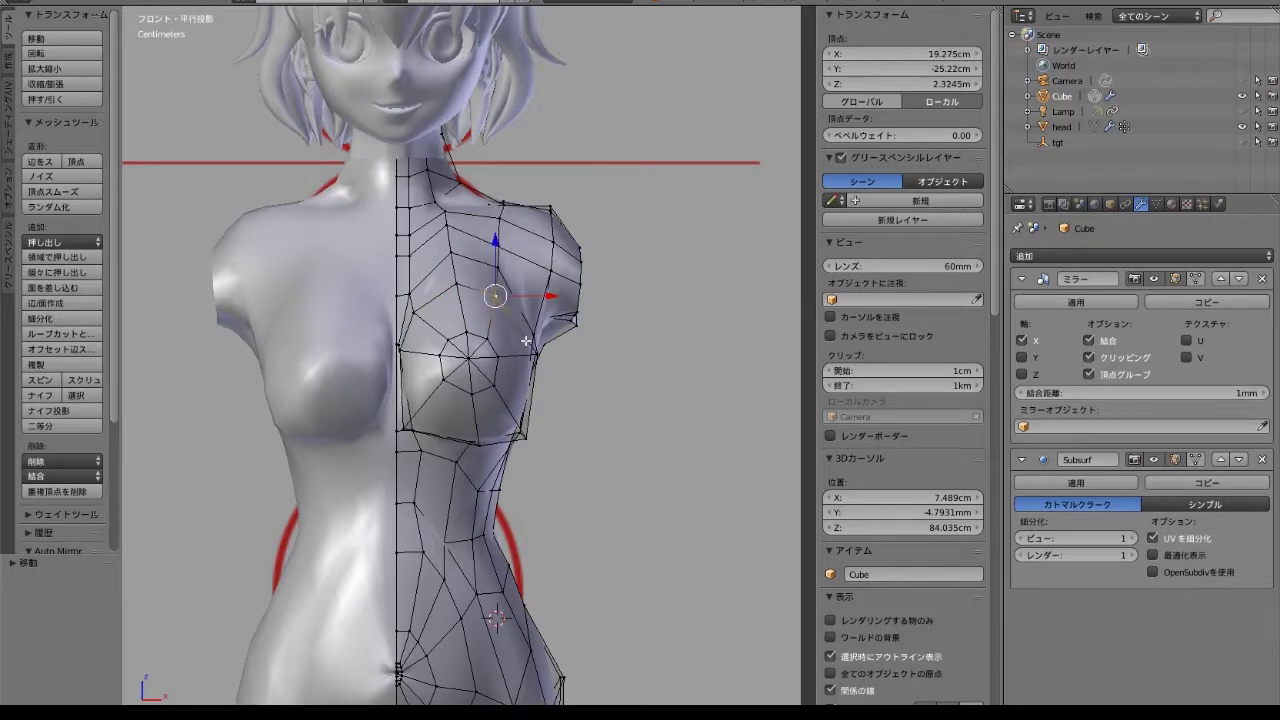
middle_click_drag(500, 346, 702, 342)
scroll(702, 342, "up", 2)
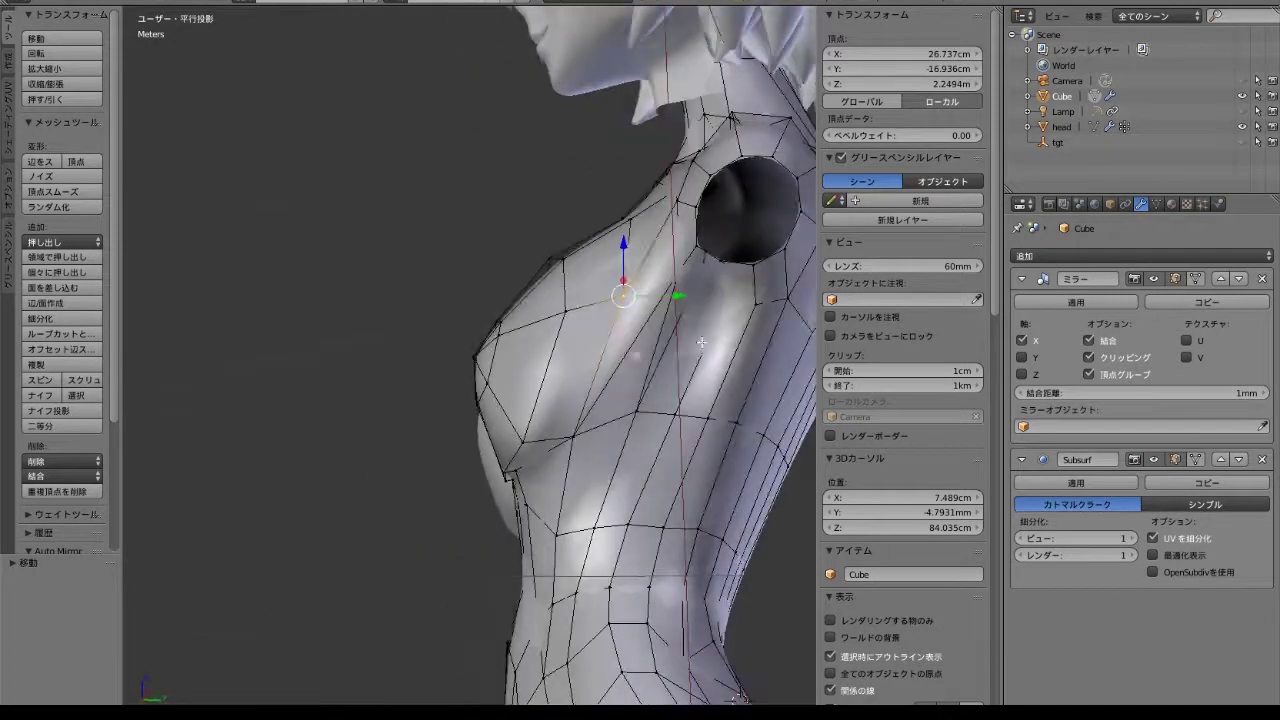
In wireframe front view, select four vertices along the top of the shoulder.
key("z")
right_click(706, 312, "shift")
key("z")
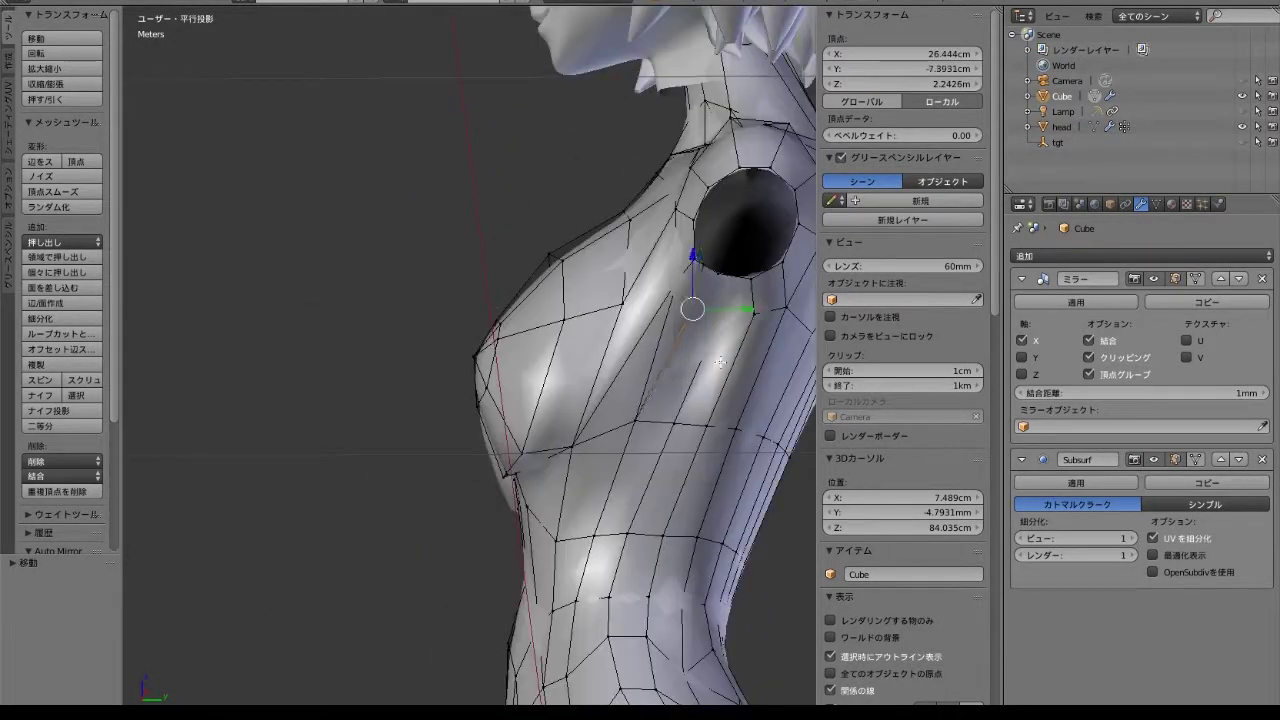
key("z")
key("z")
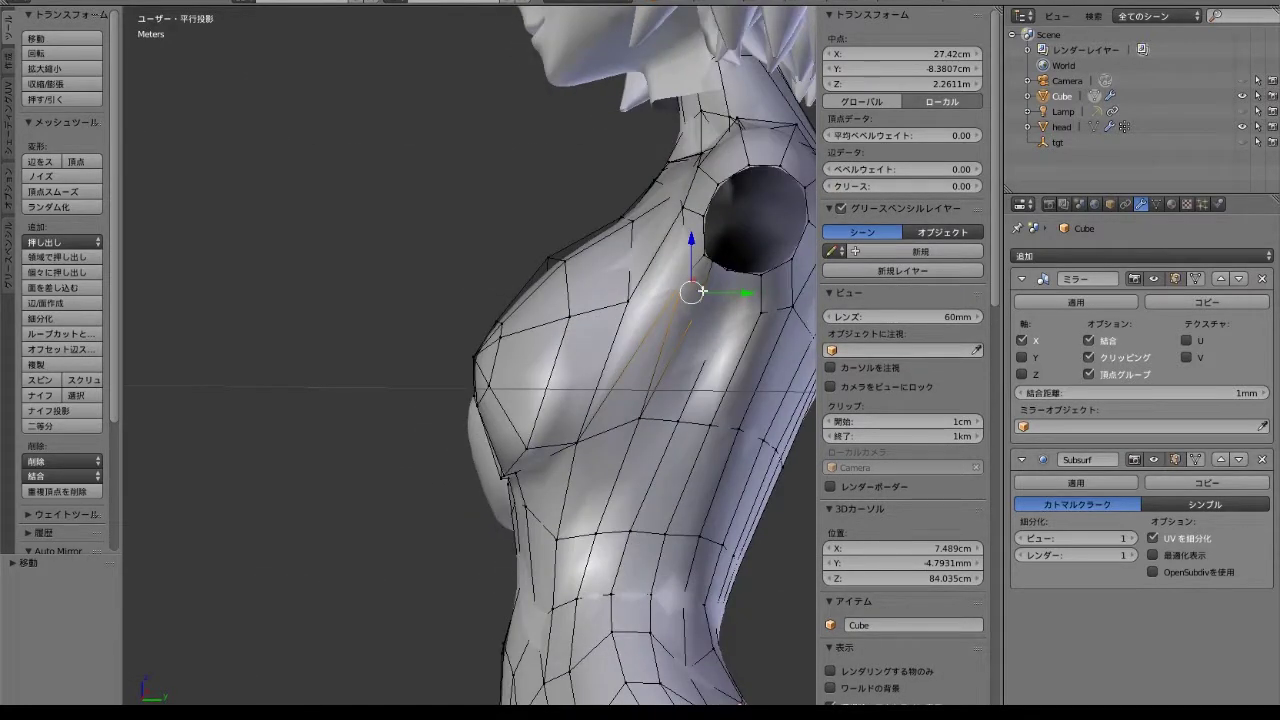
key("KP_1")
scroll(686, 386, "up", 3)
right_click(587, 220)
right_click(600, 205, "shift")
right_click(585, 177)
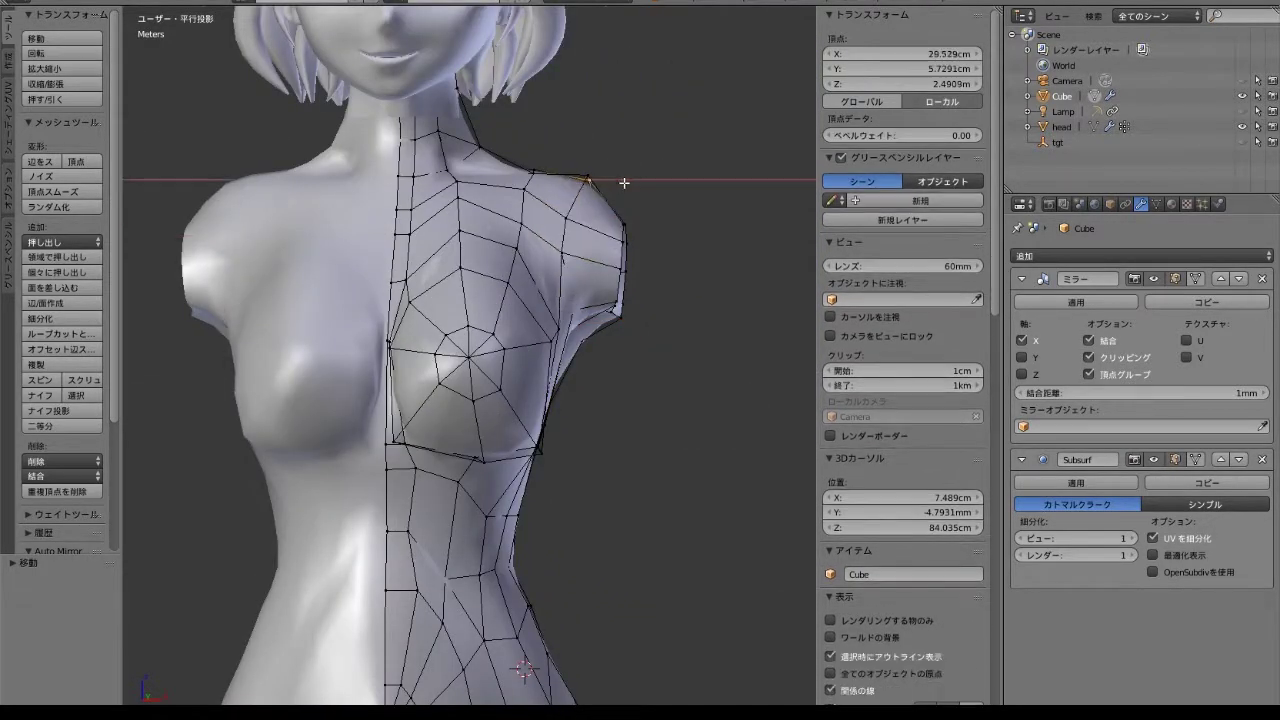
right_click(616, 177, "shift")
From the back view, push the shoulder-top vertices outward along the X axis.
middle_click_drag(562, 246, 583, 276)
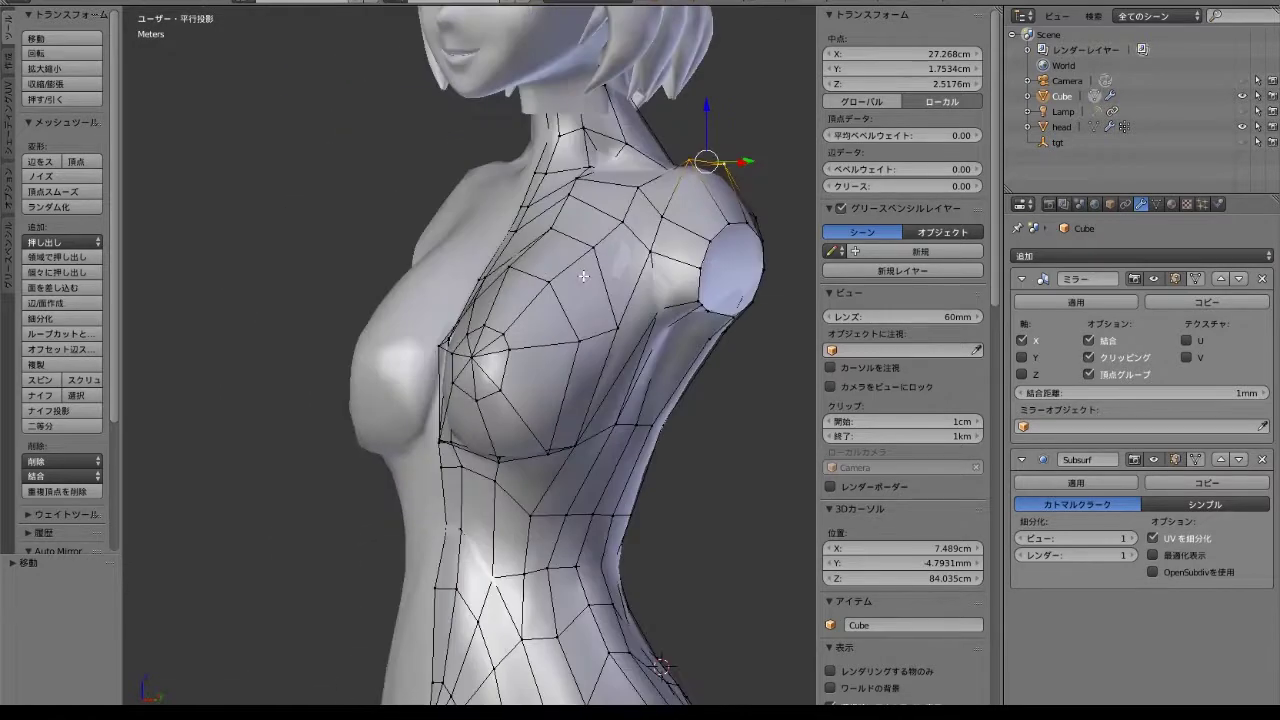
middle_click_drag(678, 221, 484, 240)
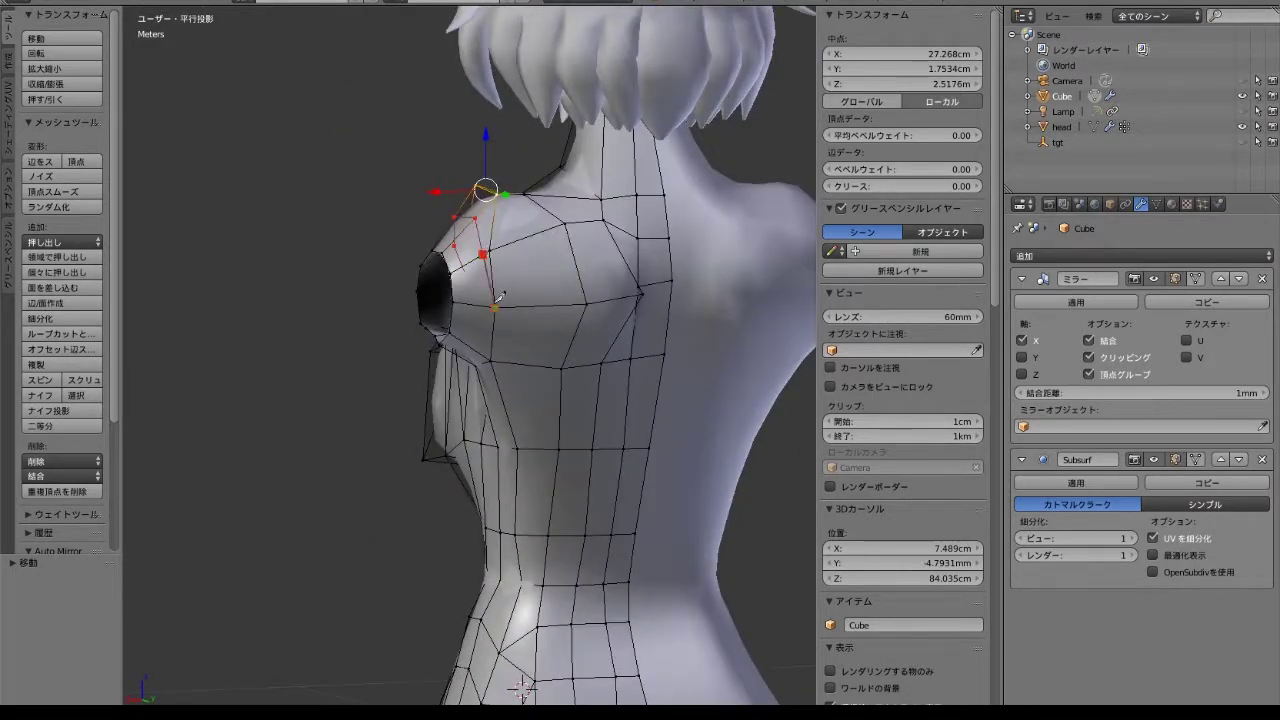
key("ctrl+KP_1")
key("g")
key("x")
left_click(277, 220)
Select and zoom in on a single shoulder vertex in front view.
middle_click_drag(277, 220, 701, 329)
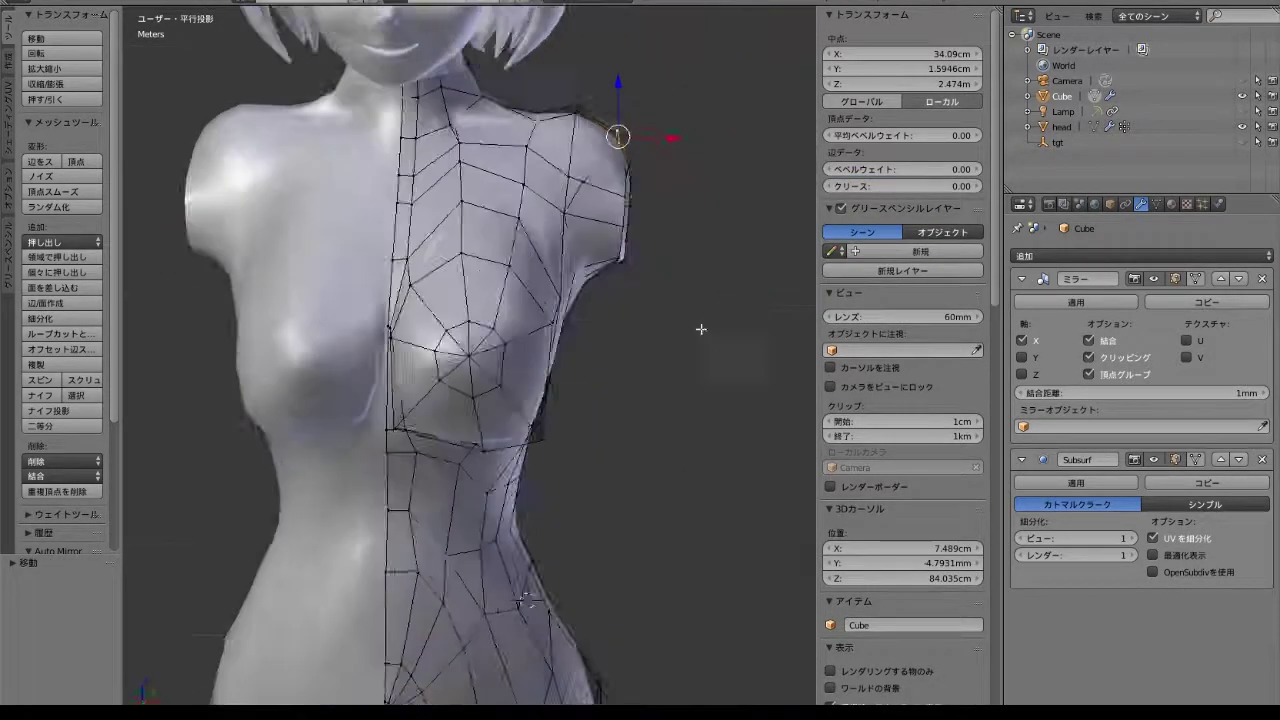
key("KP_1")
right_click(543, 118)
key("KP_Decimal")
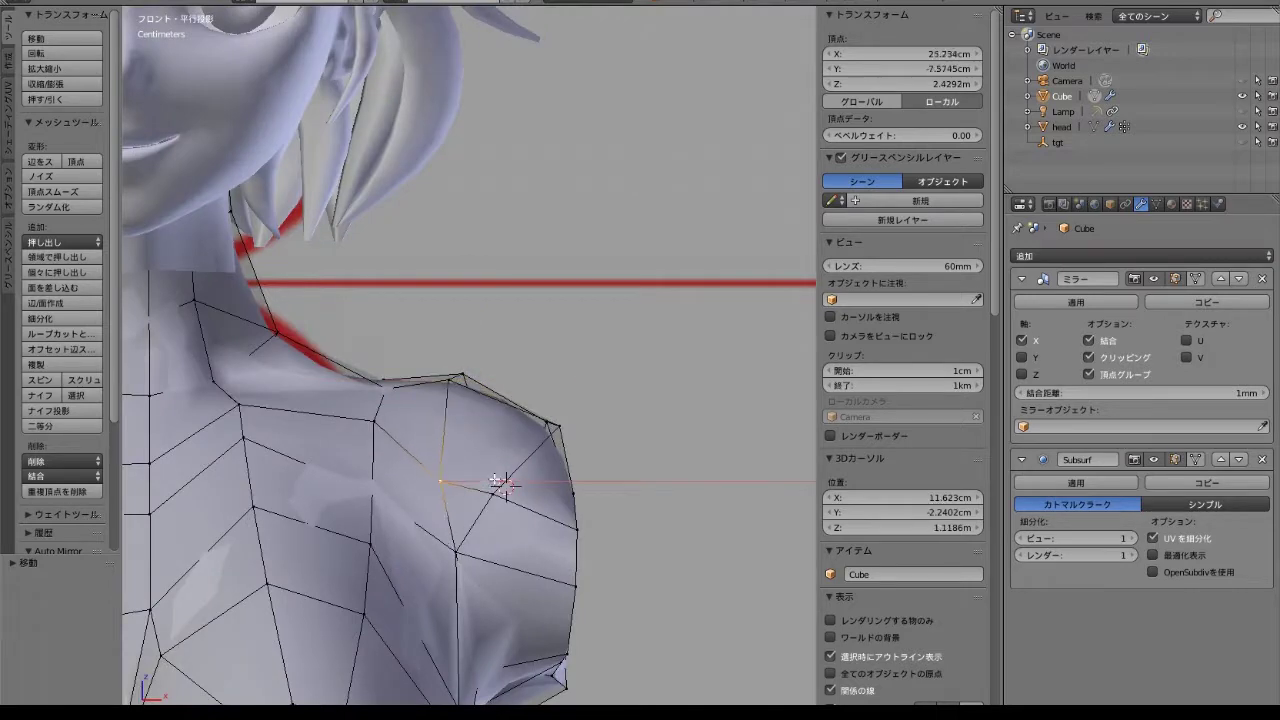
Select the centre-line vertex at the neck.
middle_click_drag(474, 555, 420, 380)
right_click(386, 363)
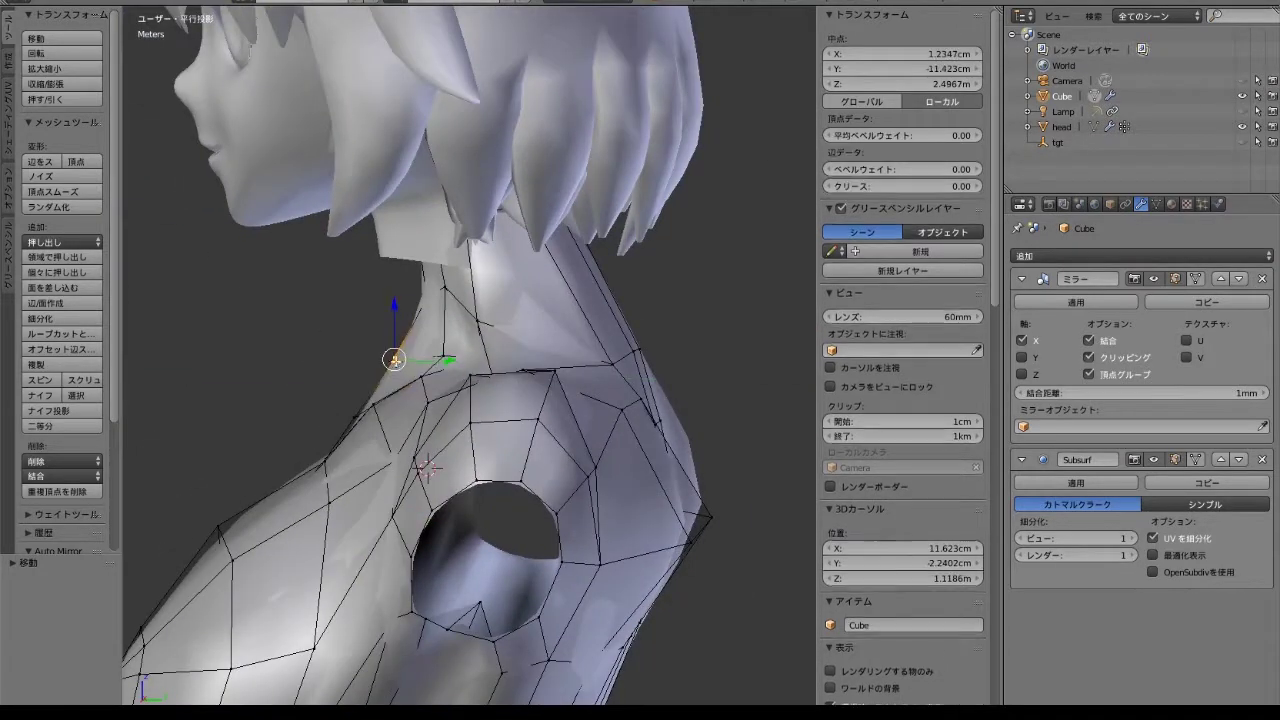
scroll(609, 400, "up", 2)
scroll(609, 400, "down", 3)
key("z")
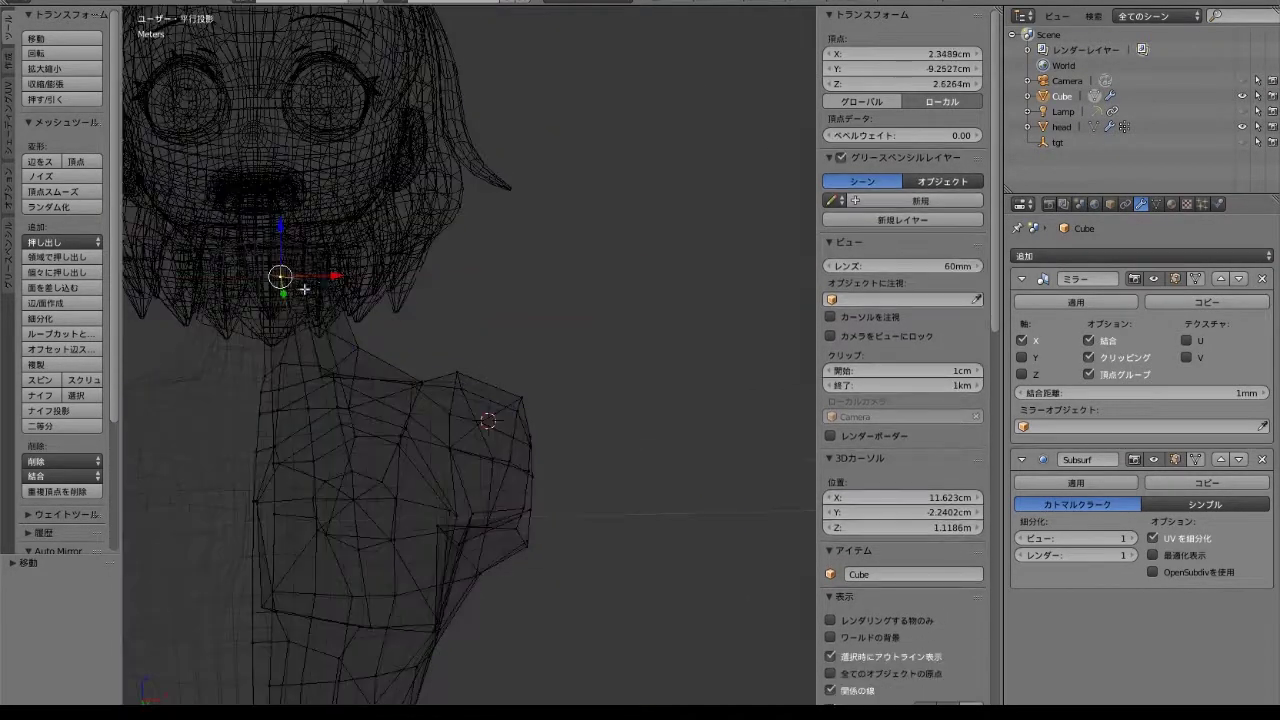
key("z")
Merge a pair of stray neck vertices into one with Alt+M.
mouse_move(609, 400)
middle_mouse_down()
mouse_move(455, 430)
mouse_move(540, 420)
middle_mouse_up()
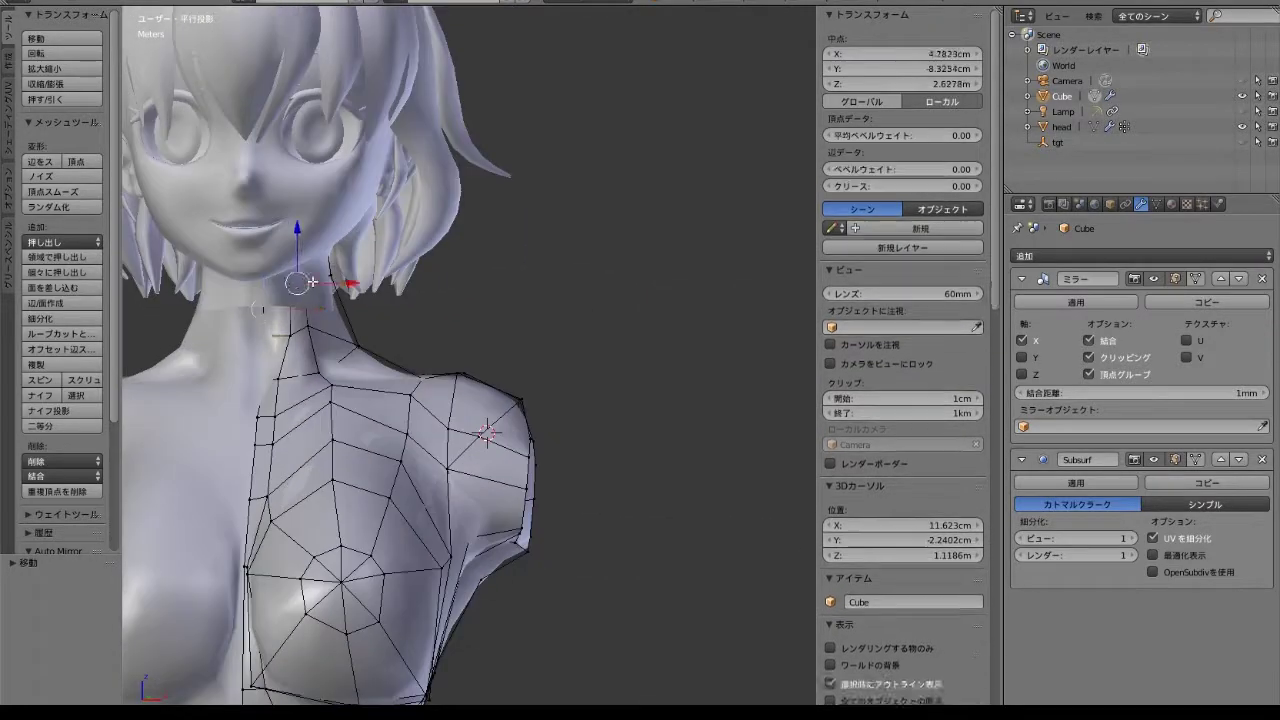
right_click(262, 282)
mouse_move(395, 335)
middle_mouse_down()
mouse_move(380, 340)
mouse_move(400, 338)
mouse_move(330, 245)
mouse_move(373, 337)
middle_mouse_up()
right_click(326, 243)
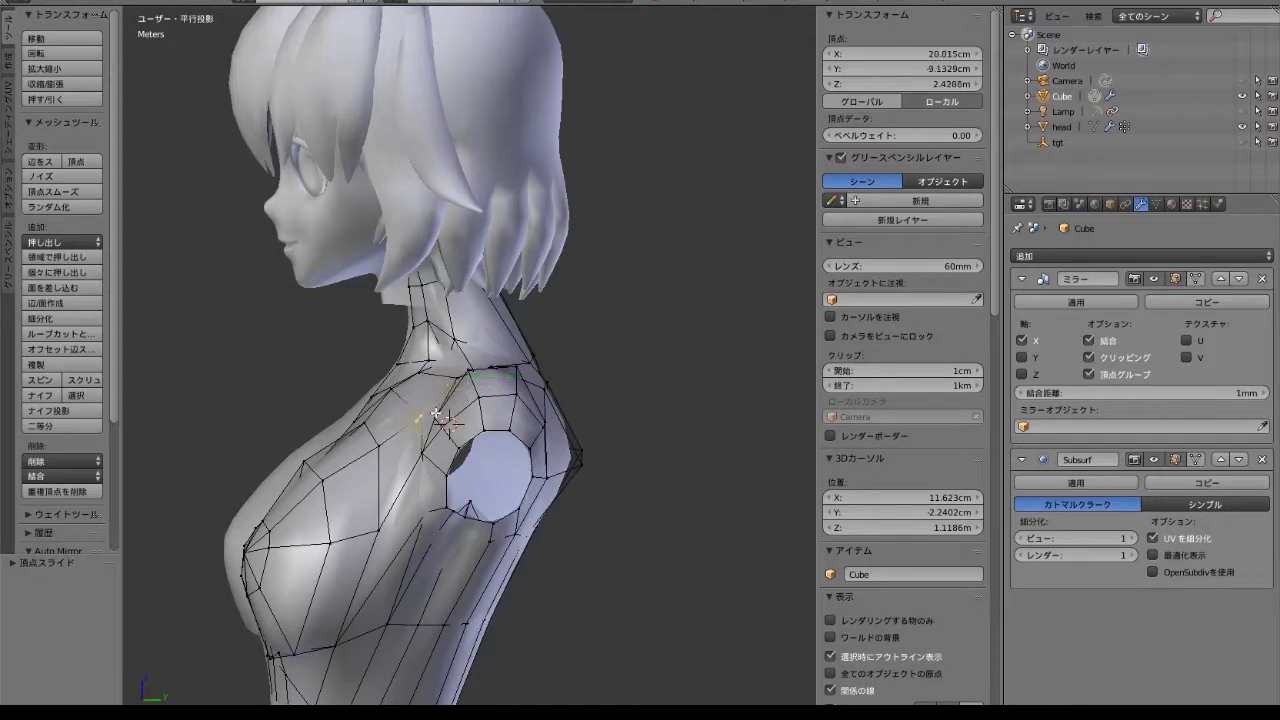
mouse_move(436, 412)
middle_mouse_down()
mouse_move(480, 360)
mouse_move(442, 498)
middle_mouse_up()
right_click(442, 498)
key("alt+m")
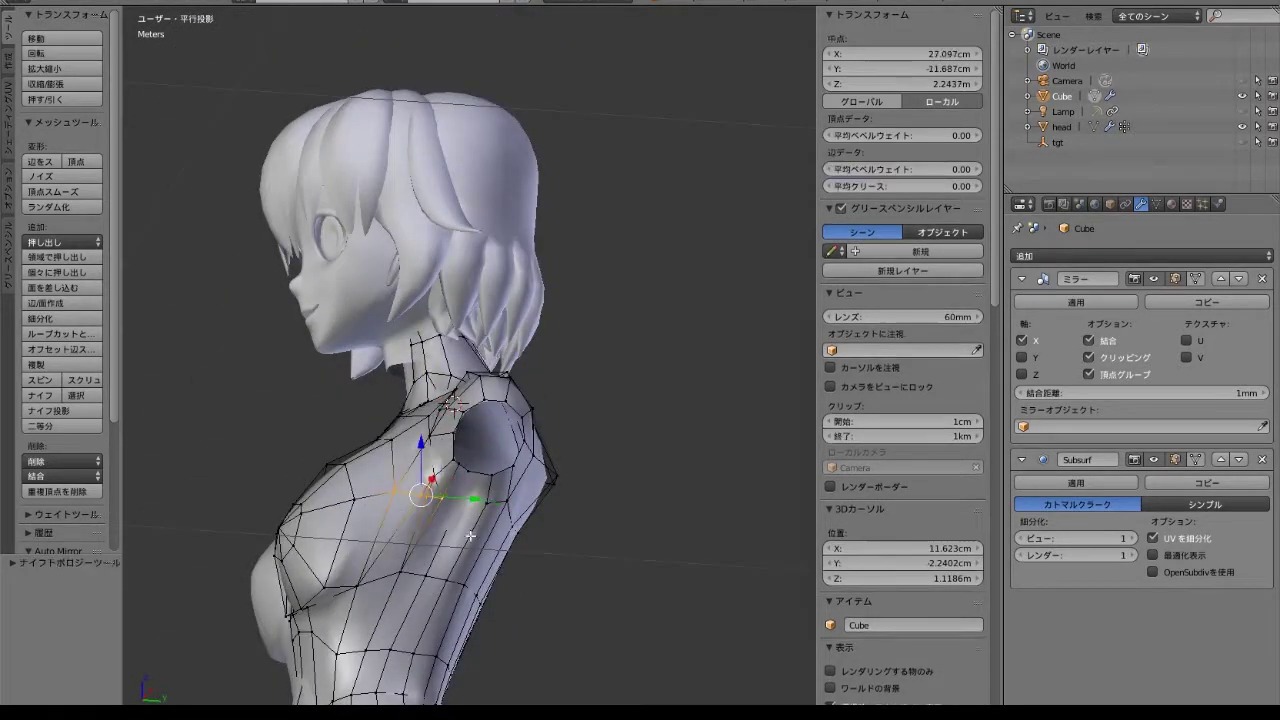
Slide a shoulder vertex along its edge.
scroll(520, 508, "down", 3)
scroll(528, 476, "up", 6)
mouse_move(528, 476)
middle_mouse_down()
mouse_move(410, 530)
mouse_move(490, 540)
mouse_move(484, 550)
middle_mouse_up()
right_click(474, 537)
key("shift+v")
left_click(472, 526)
Join two shoulder vertices with J, then undo it and return to front view.
scroll(526, 548, "down", 3)
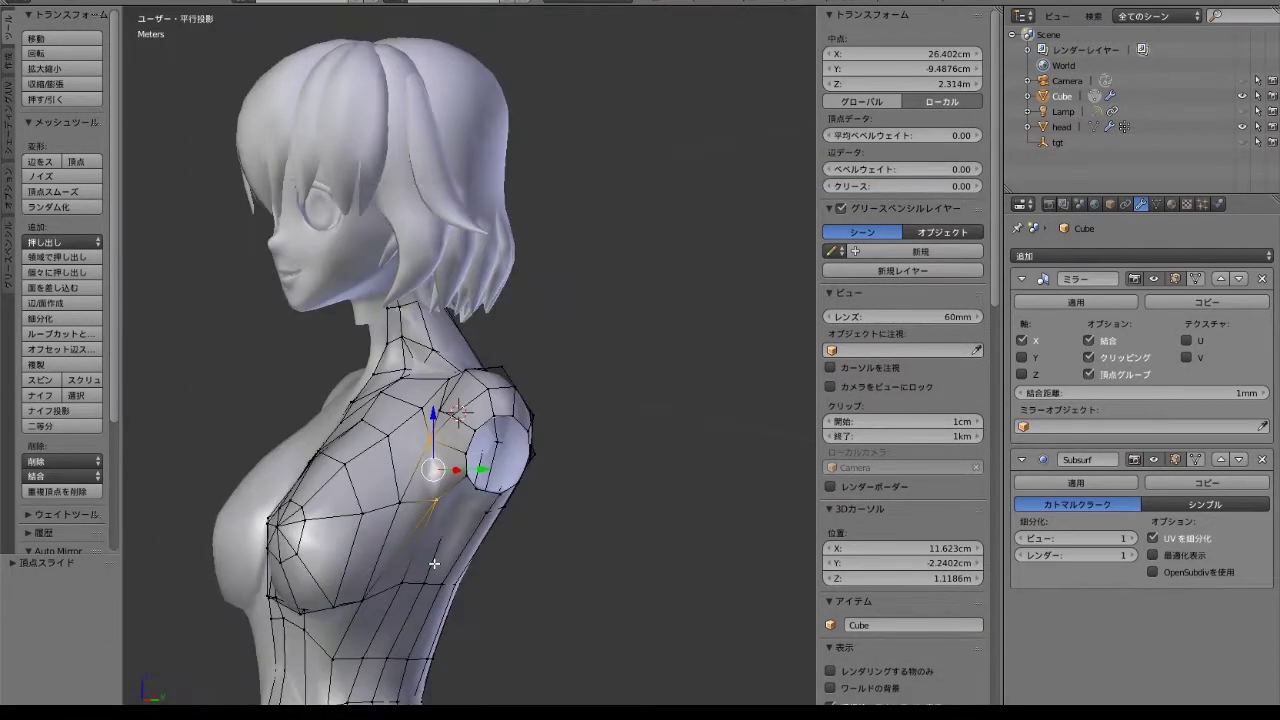
mouse_move(526, 548)
middle_mouse_down()
mouse_move(478, 414)
mouse_move(452, 424)
middle_mouse_up()
right_click(478, 414)
right_click(452, 424)
right_click(397, 430, "shift")
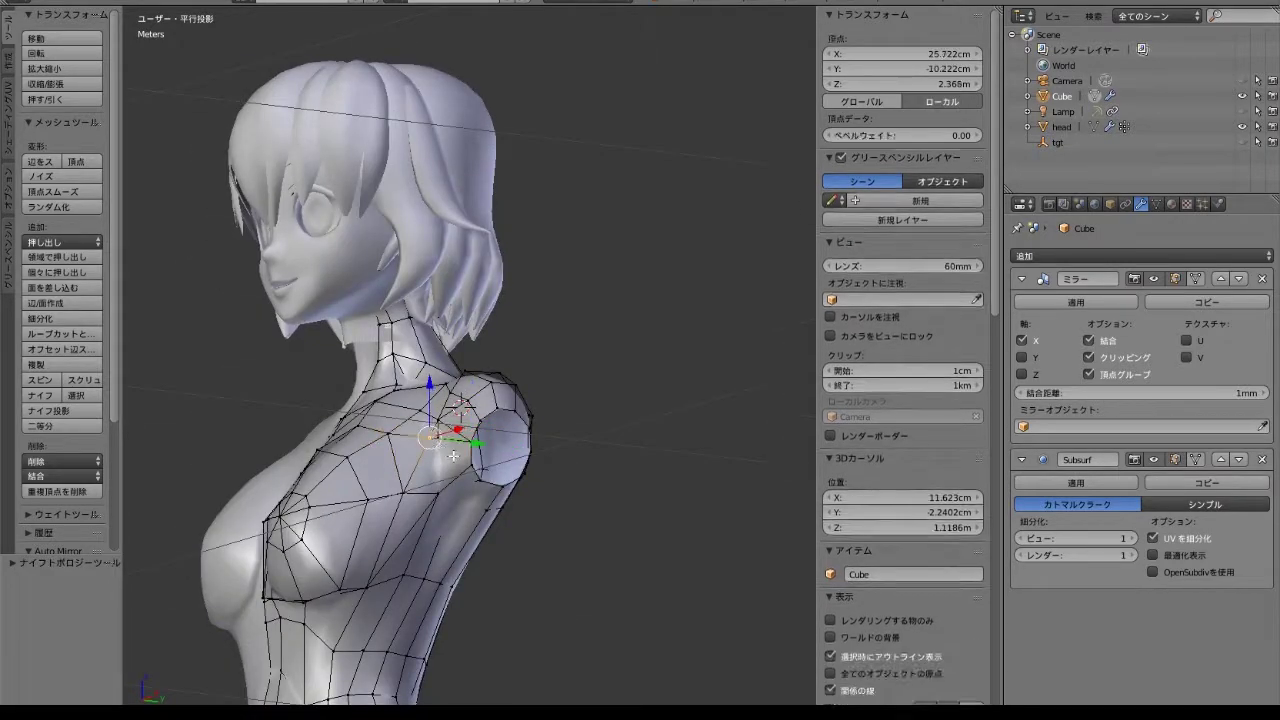
key("j")
mouse_move(459, 458)
middle_mouse_down()
mouse_move(614, 523)
mouse_move(464, 444)
middle_mouse_up()
key("ctrl+z")
key("KP_1")
scroll(494, 457, "up", 2)
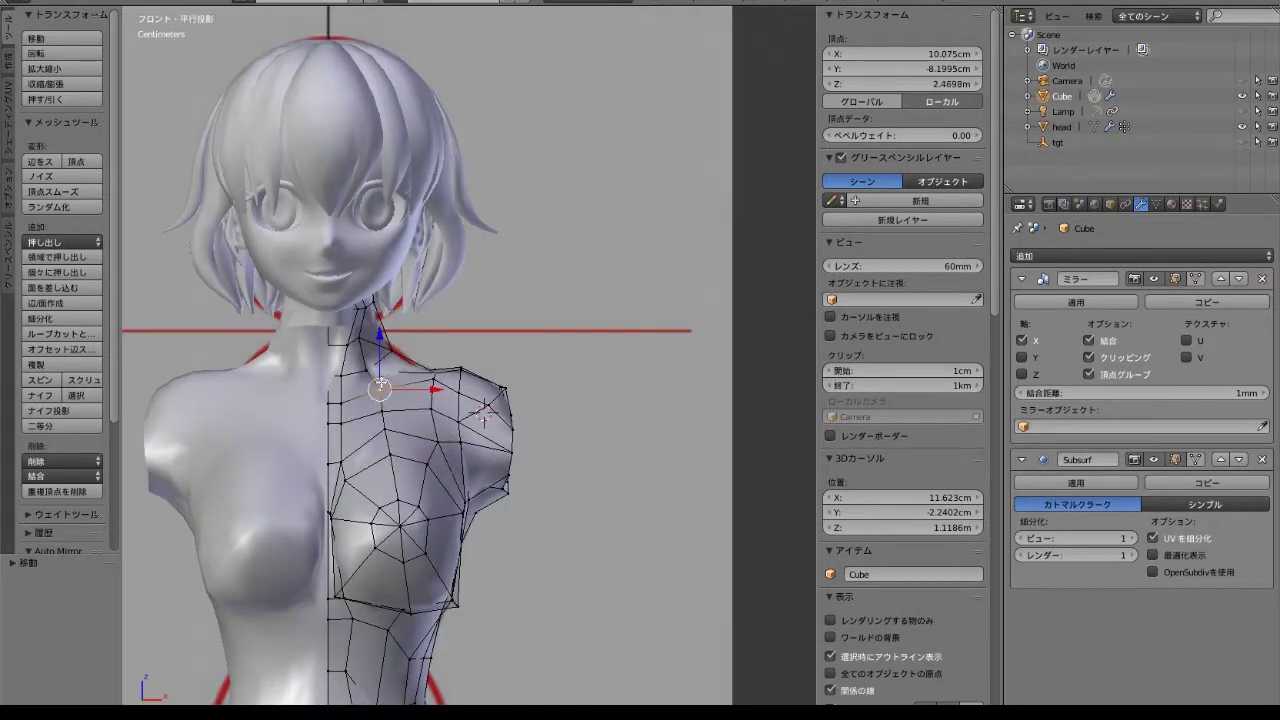
Select the edge loop around the shoulder opening, then pick a single vertex.
middle_click_drag(394, 389, 351, 333)
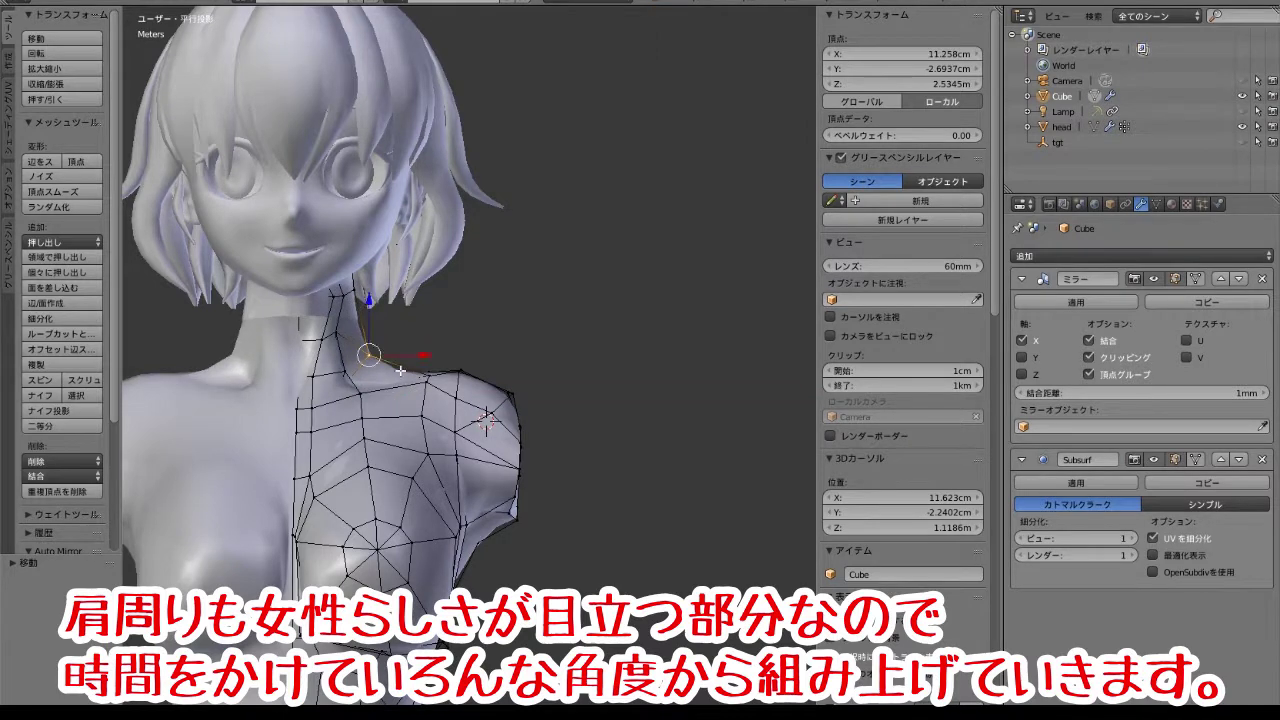
scroll(400, 371, "down", 3)
right_click(363, 564, "shift")
mouse_move(400, 371)
middle_mouse_down()
mouse_move(363, 564)
mouse_move(502, 600)
mouse_move(593, 479)
middle_mouse_up()
right_click(366, 580)
scroll(593, 479, "up", 2)
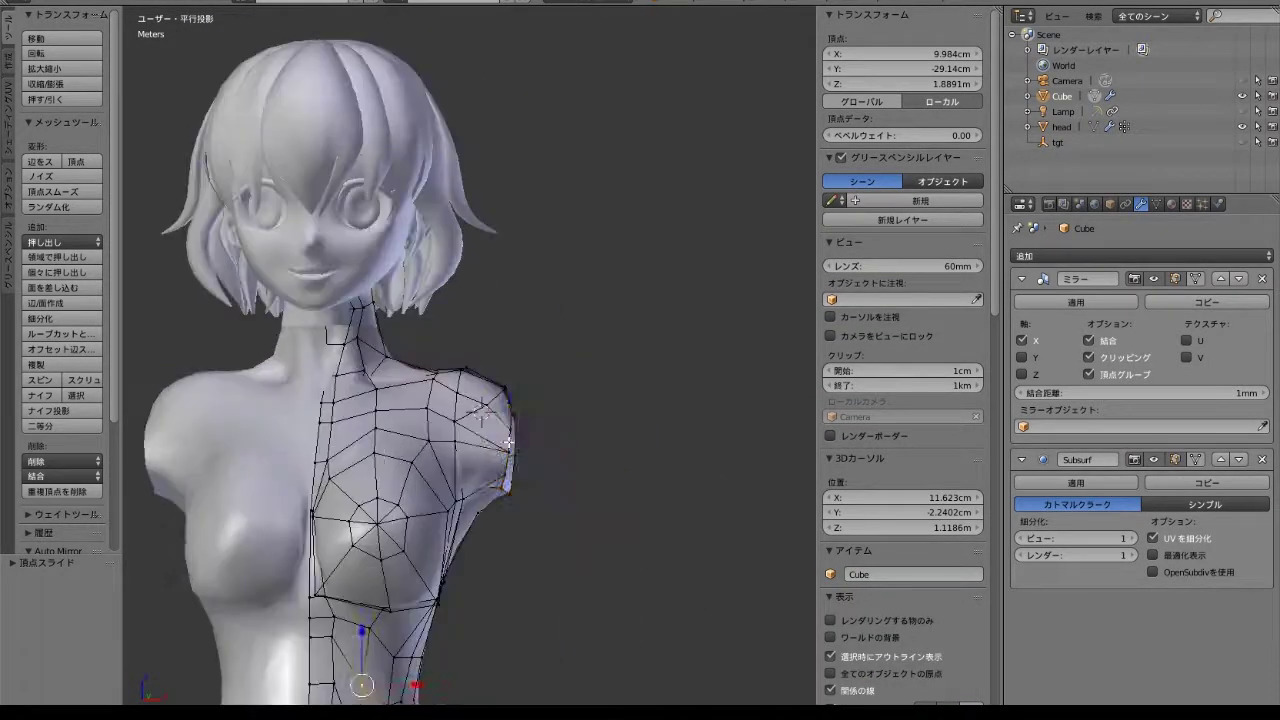
key("w")
left_click(593, 479)
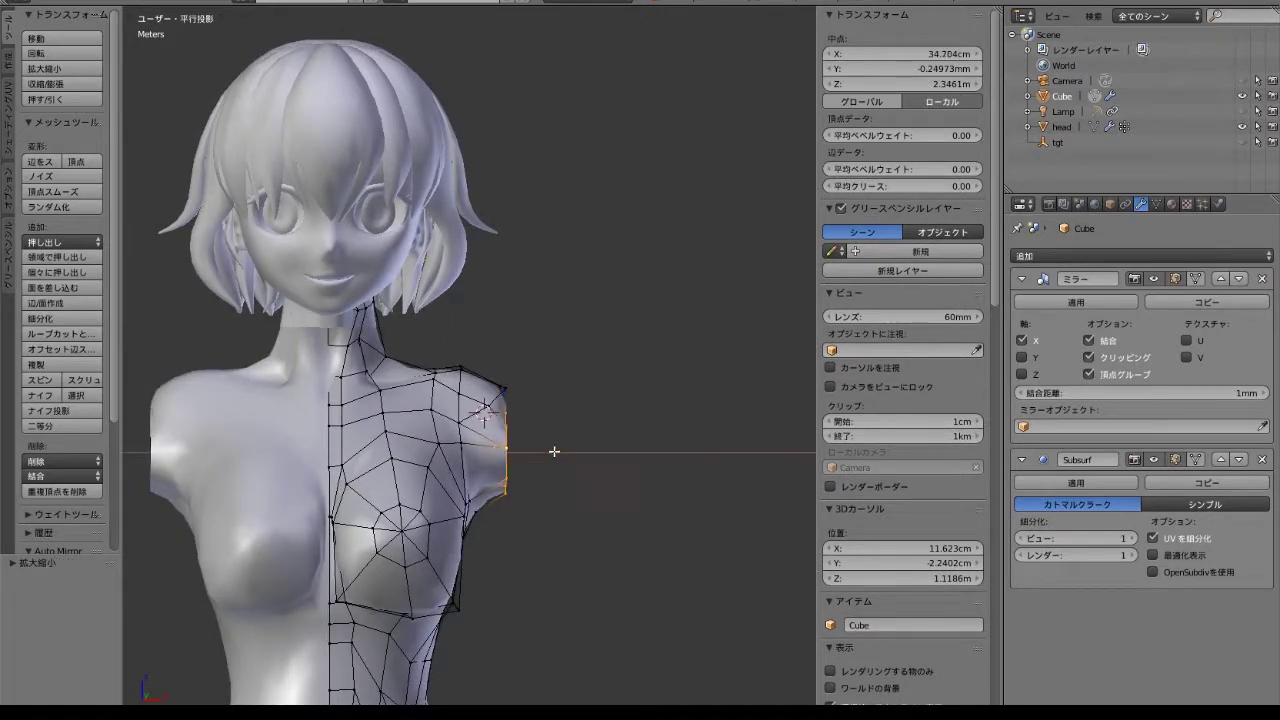
mouse_move(583, 517)
middle_mouse_down()
mouse_move(491, 428)
mouse_move(643, 591)
mouse_move(520, 423)
middle_mouse_up()
right_click(491, 428)
Select the edge loop around the breast and scale it.
scroll(520, 423, "down", 2)
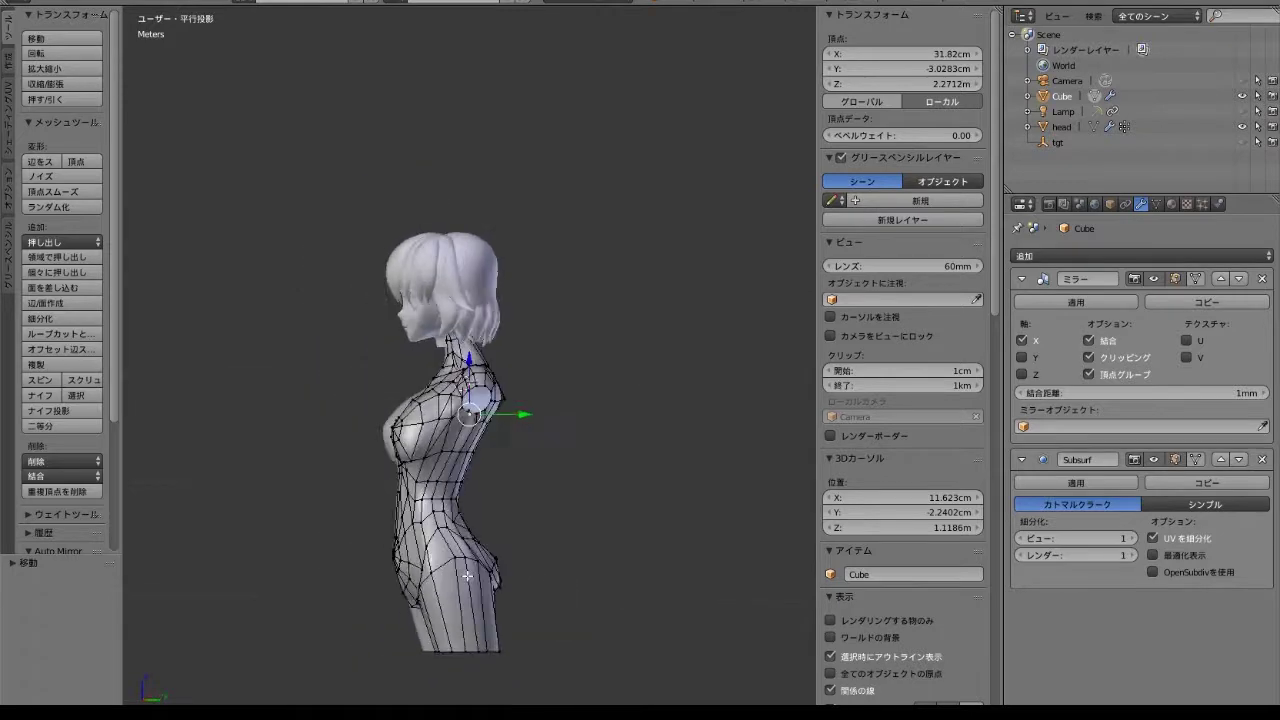
scroll(520, 423, "up", 3)
right_click(372, 488, "alt")
key("s")
In front view, select chest vertices, then look under the shoulder.
middle_click_drag(453, 557, 500, 509)
key("KP_1")
right_click(443, 535)
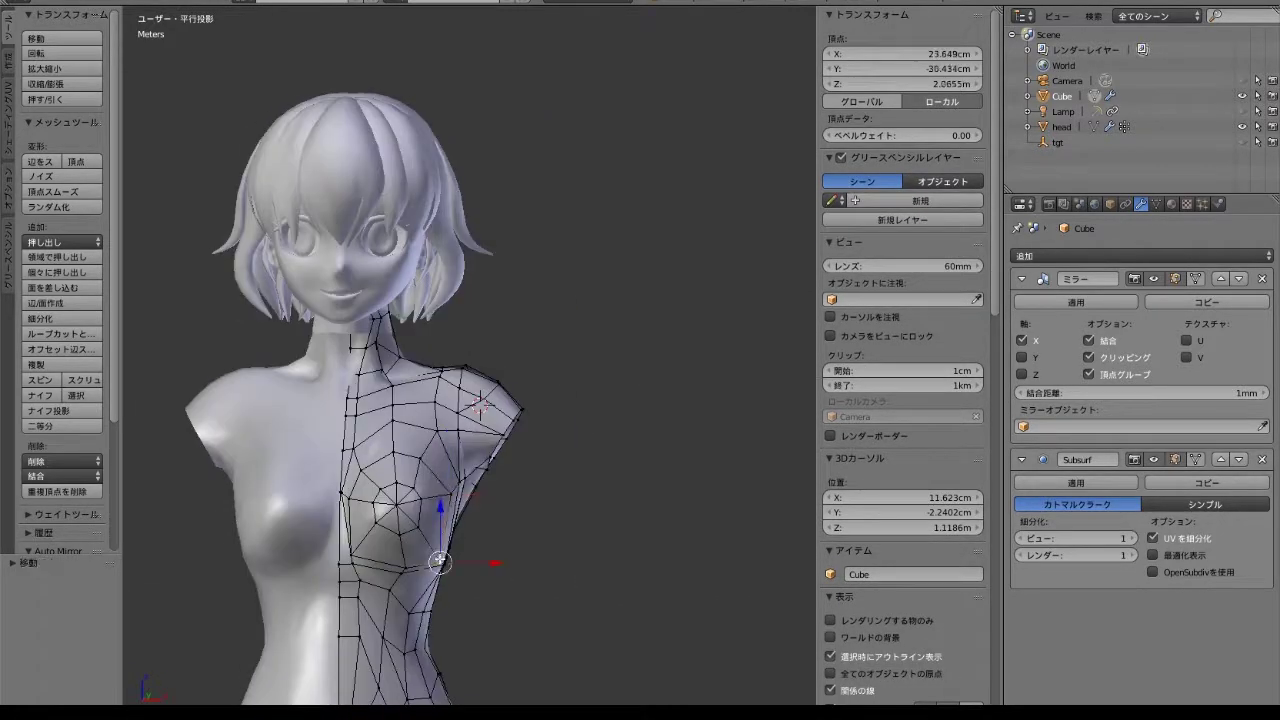
scroll(547, 530, "up", 5)
scroll(547, 530, "down", 5)
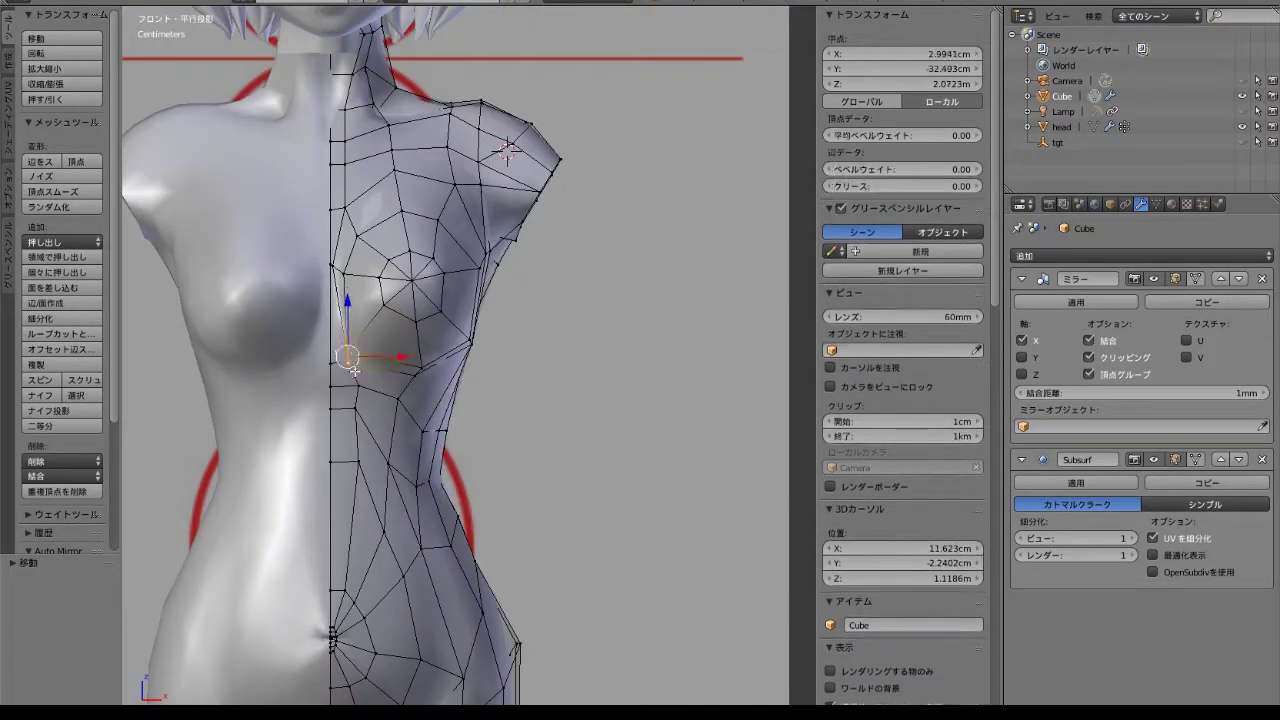
right_click(343, 271)
scroll(358, 246, "up", 1)
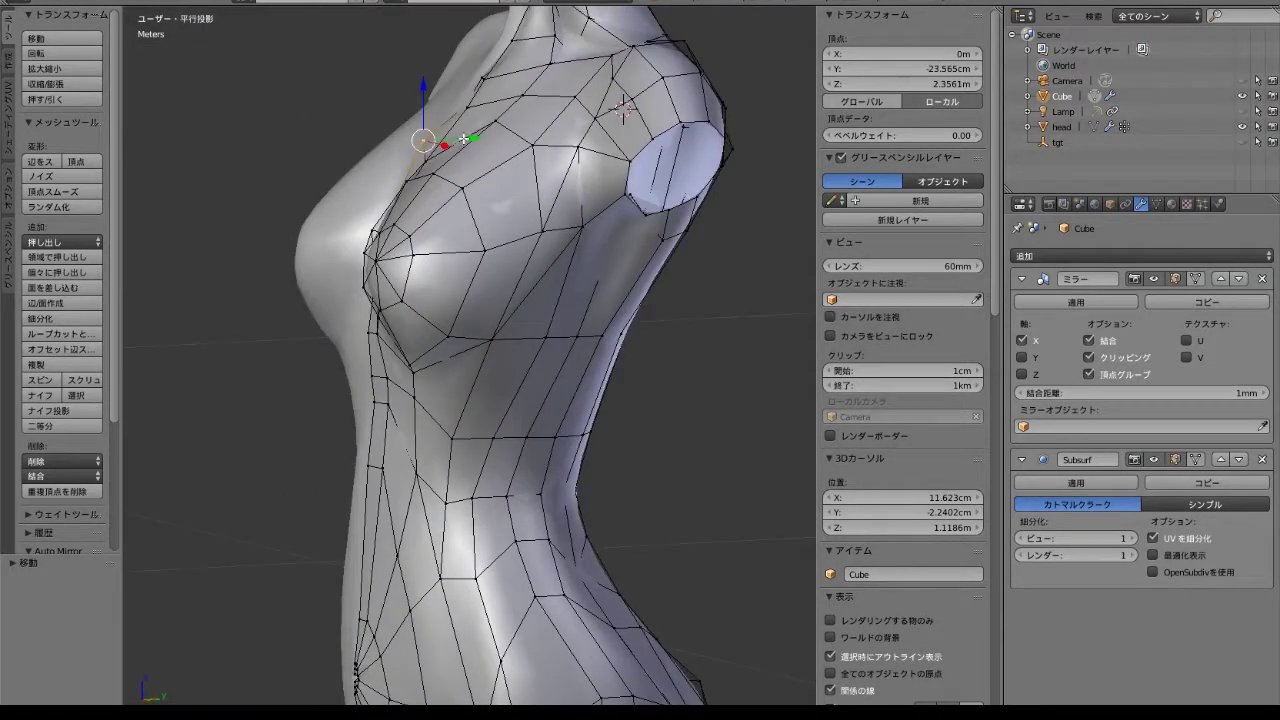
middle_click_drag(298, 104, 643, 211)
scroll(260, 254, "up", 3)
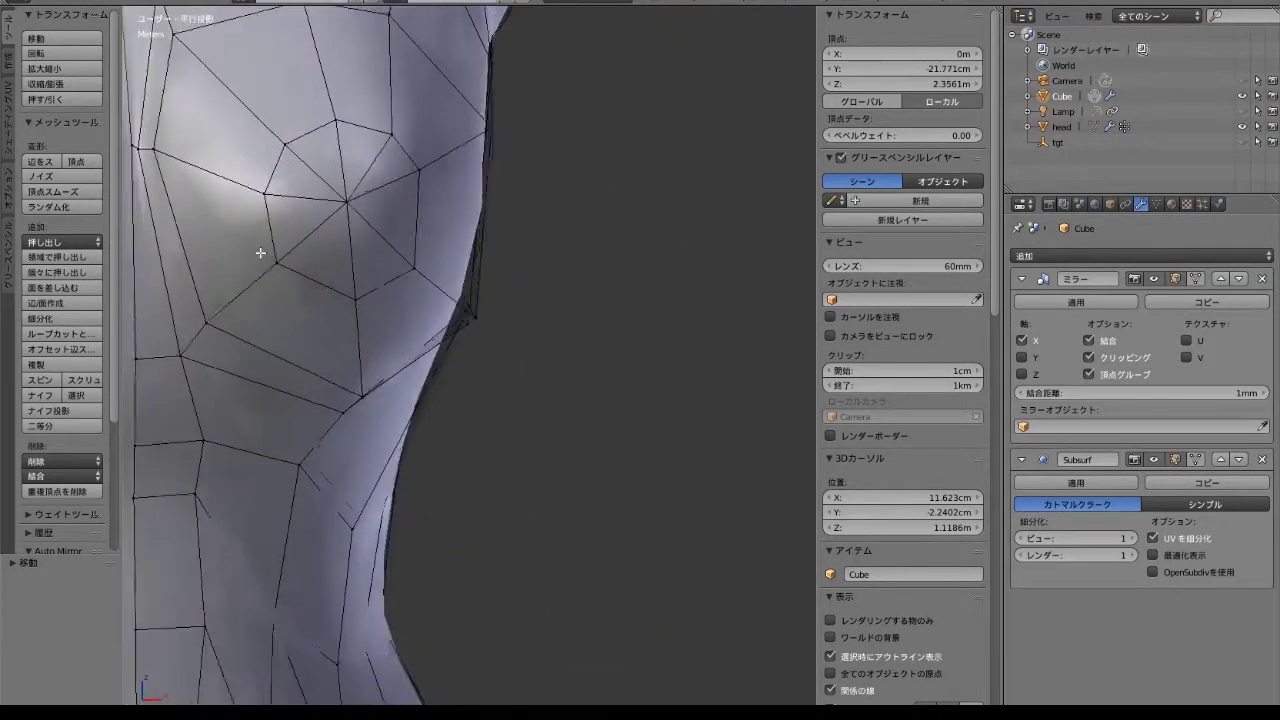
mouse_move(260, 254)
middle_mouse_down()
mouse_move(287, 341)
mouse_move(250, 151)
middle_mouse_up()
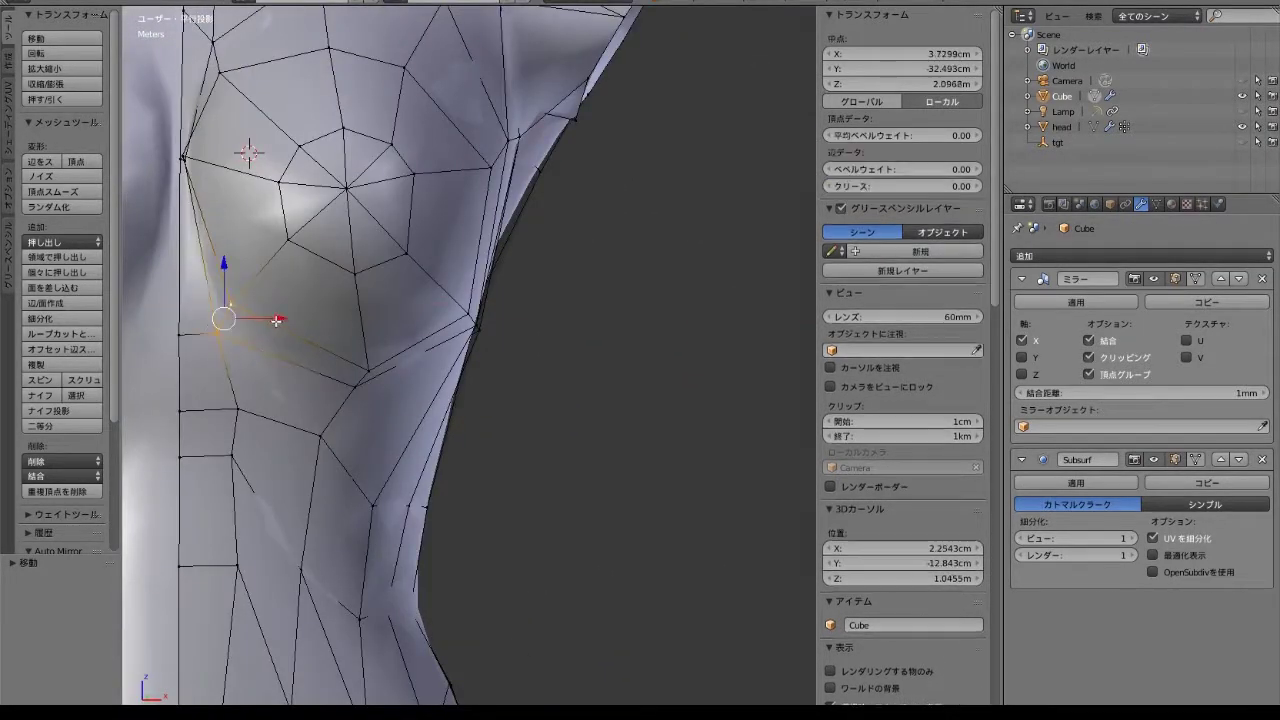
scroll(418, 377, "down", 2)
Add two vertices near the shoulder to the selection and centre the front view on them.
right_click(418, 377, "shift")
scroll(420, 360, "down", 2)
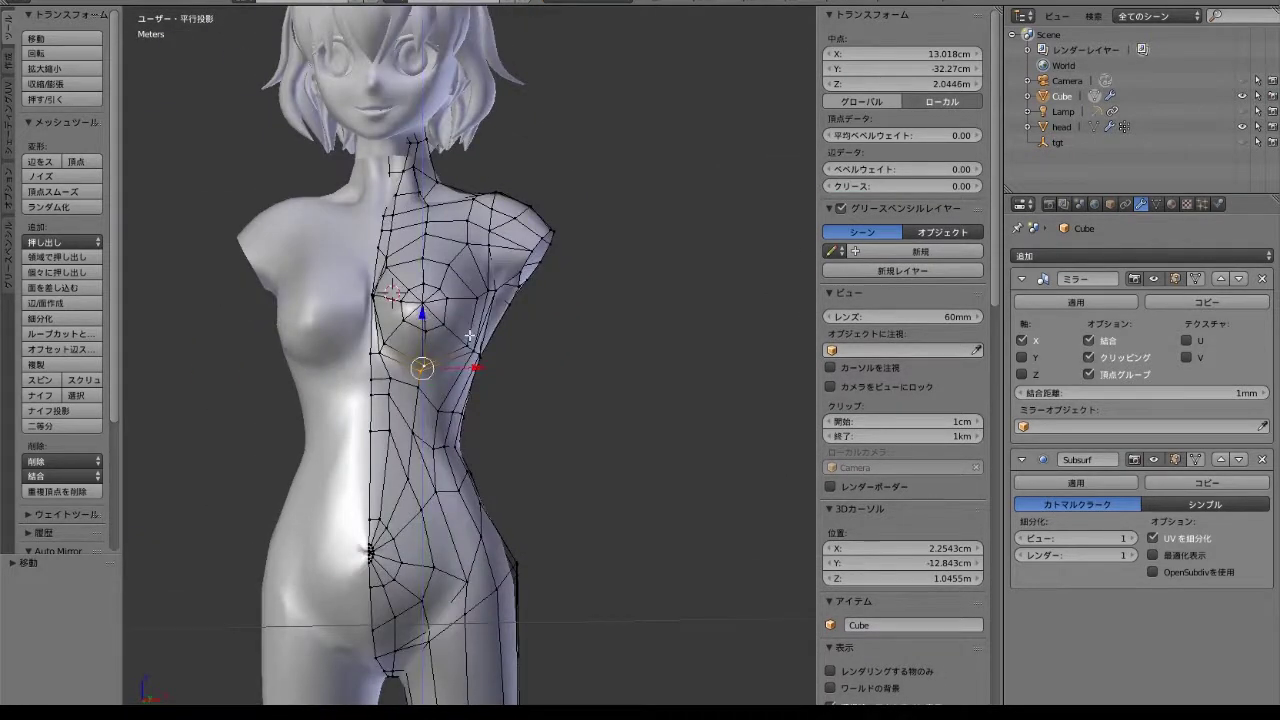
right_click(470, 335, "shift")
scroll(571, 371, "down", 2)
middle_click_drag(508, 394, 537, 331)
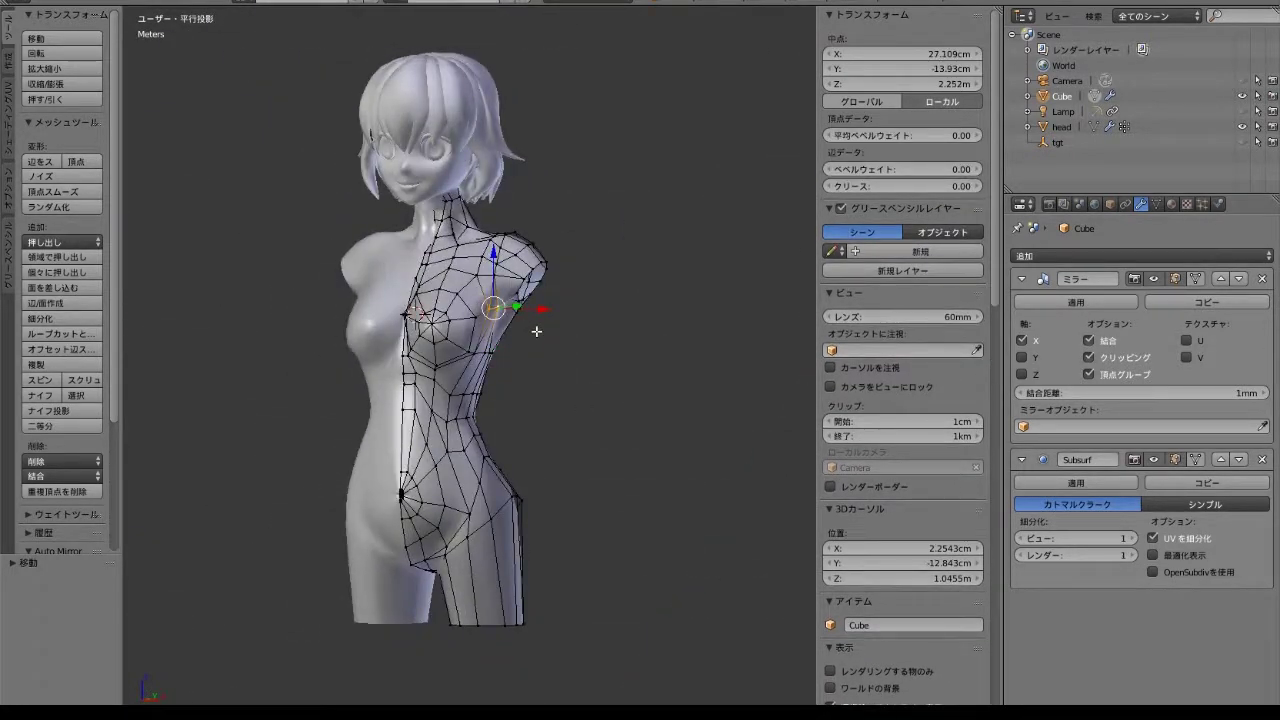
key("KP_1")
key("KP_Decimal")
Slide a vertex near the armpit along its edge, then move it behind the shoulder.
right_click(478, 365)
middle_click_drag(528, 380, 436, 370)
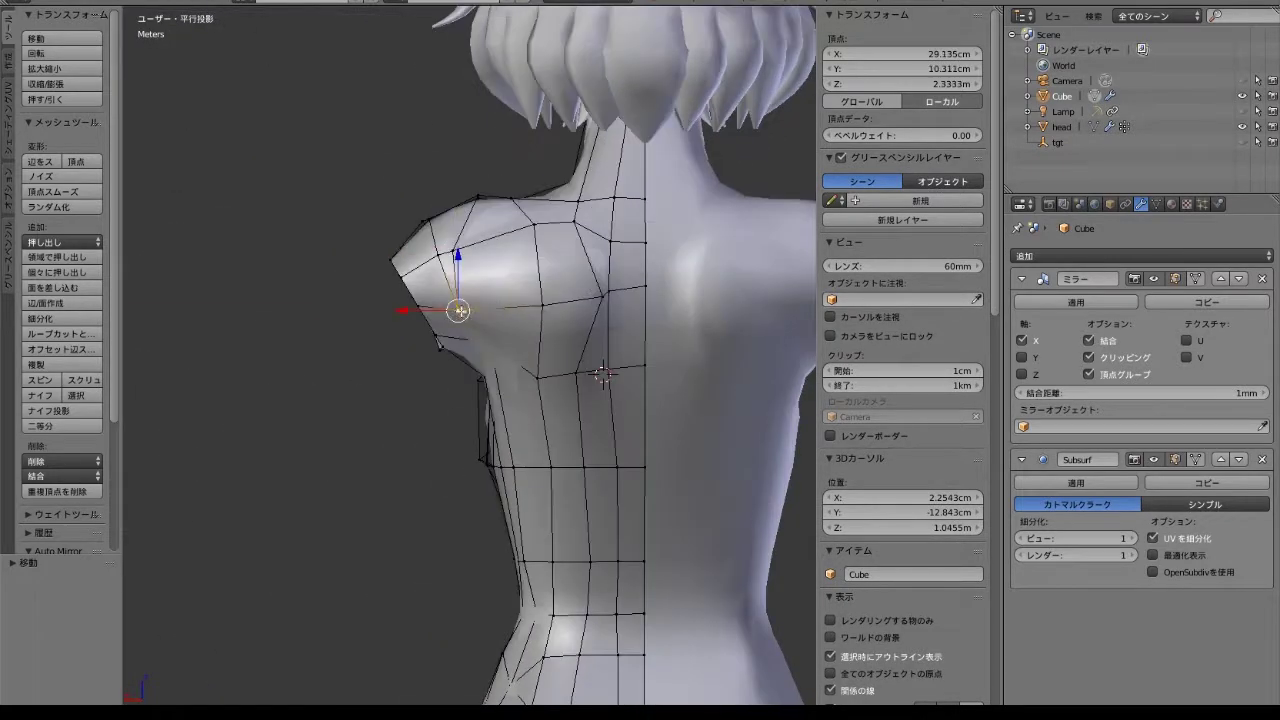
mouse_move(514, 315)
middle_mouse_down()
mouse_move(540, 330)
mouse_move(528, 309)
mouse_move(680, 339)
mouse_move(600, 480)
middle_mouse_up()
key("shift+v")
left_click(520, 320)
key("g")
left_click(595, 487)
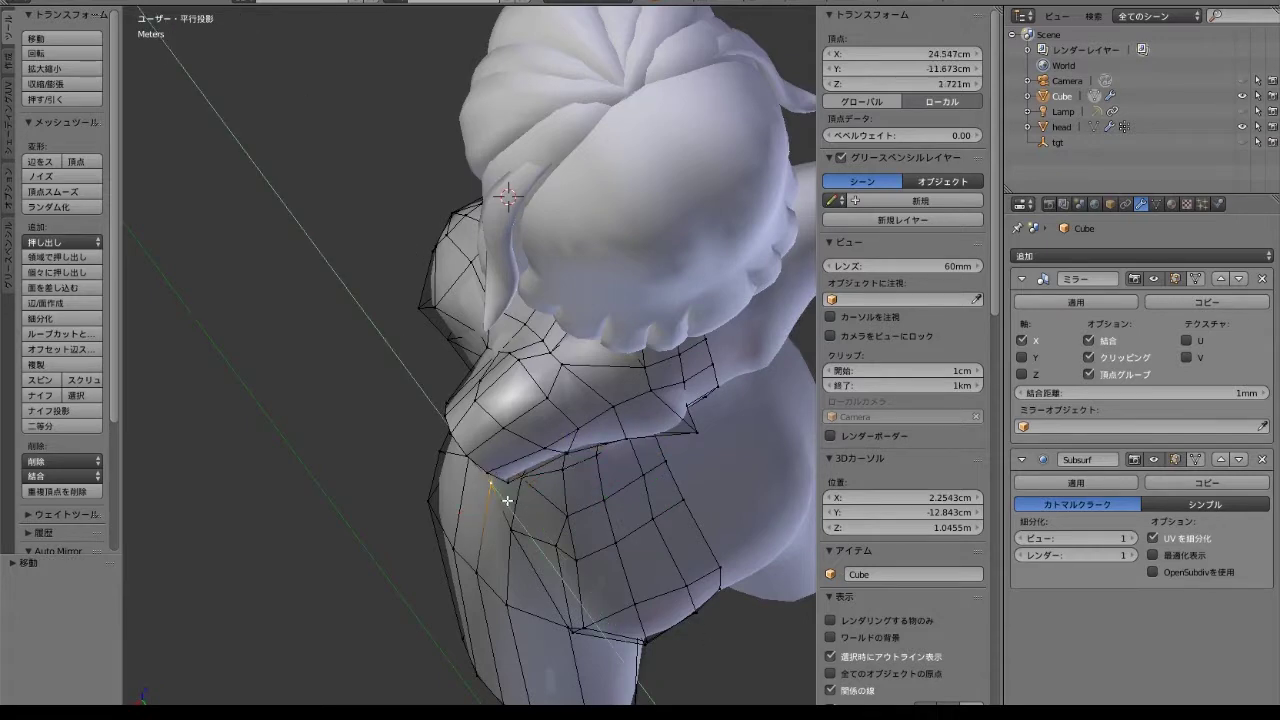
From the right side view, slide the neck vertex along its edge.
mouse_move(452, 434)
middle_mouse_down()
mouse_move(680, 449)
mouse_move(583, 257)
middle_mouse_up()
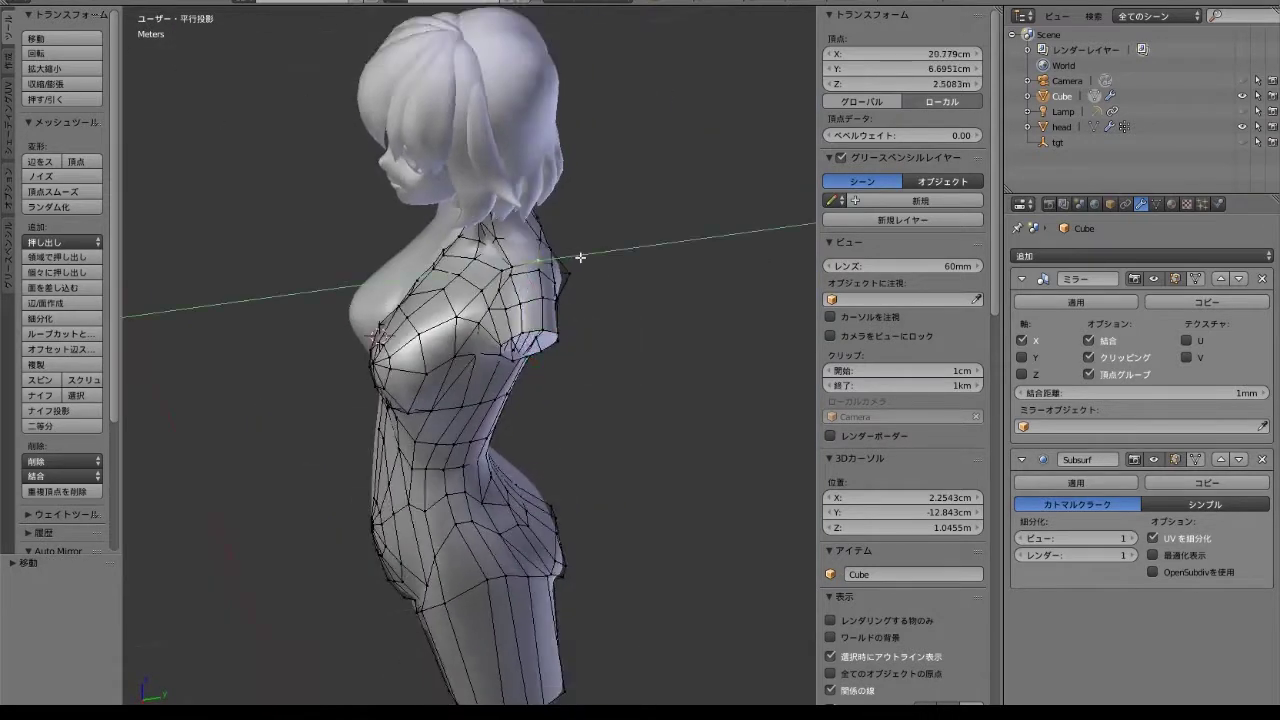
key("KP_3")
key("KP_Decimal")
key("shift+v")
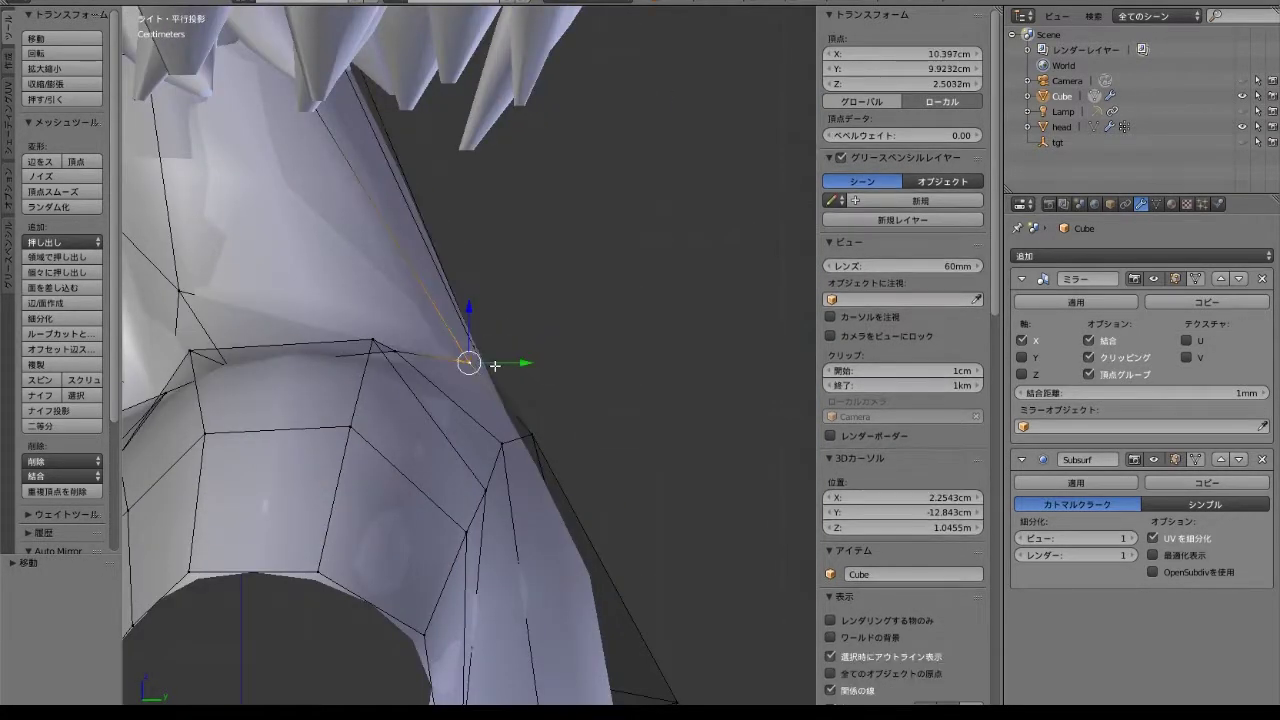
Move the neck-base vertex along the Y axis, checking it in wireframe.
key("ctrl+KP_Add")
key("z")
key("z")
scroll(455, 329, "down", 5)
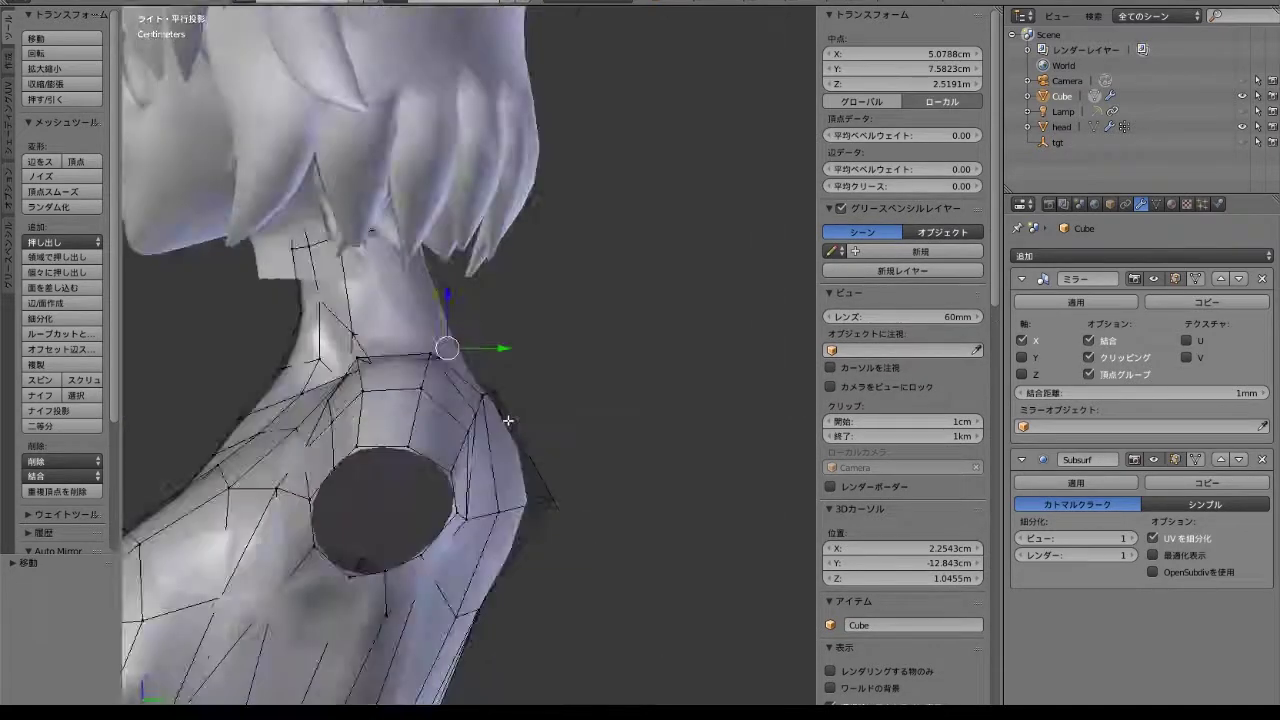
scroll(526, 409, "up", 3)
key("ctrl+KP_Subtract")
scroll(467, 363, "up", 3)
left_click_drag(470, 363, 362, 401)
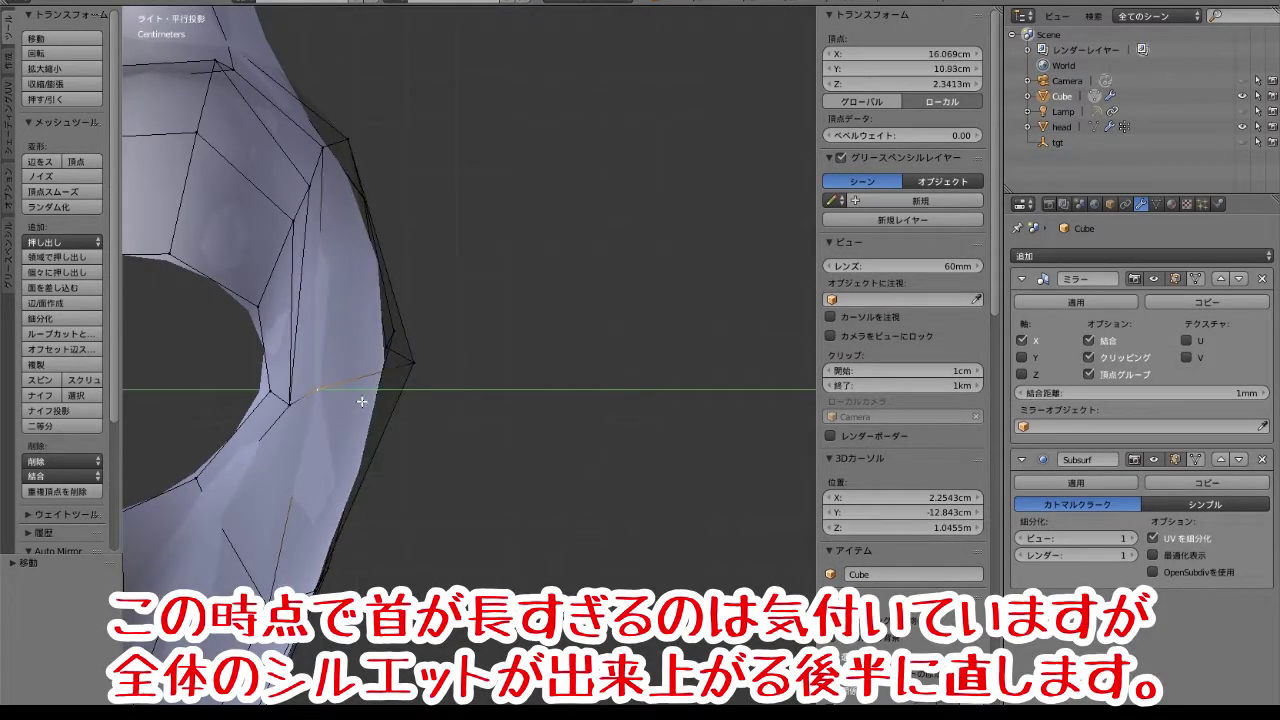
left_click_drag(367, 592, 358, 585)
Select an upper-back edge and slide it between its neighbouring edges.
middle_click_drag(327, 568, 206, 294)
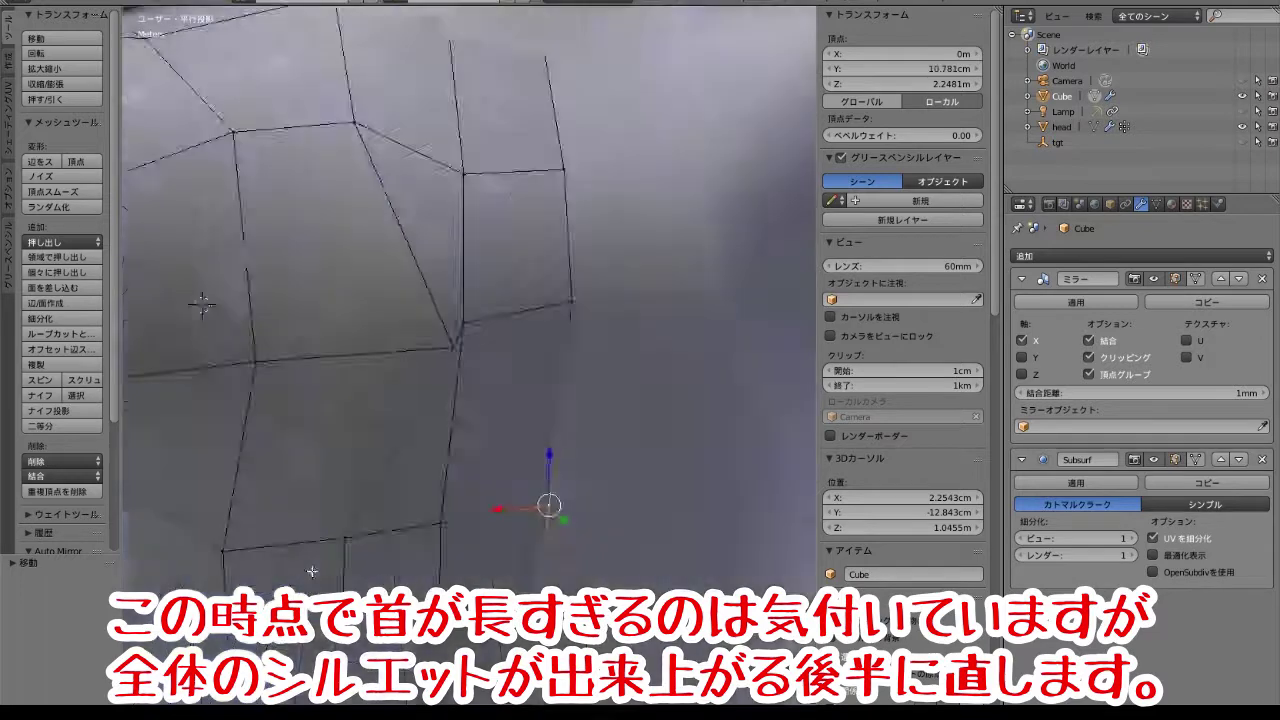
right_click(519, 127)
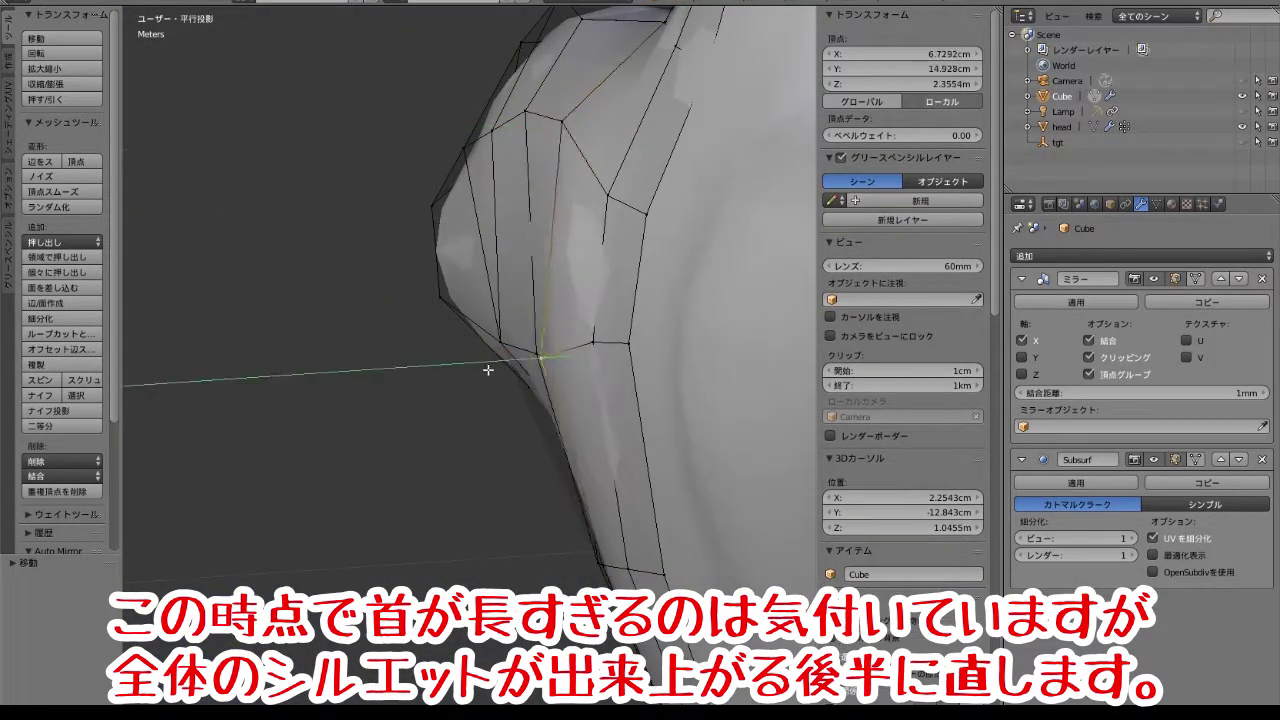
middle_click_drag(519, 127, 414, 517)
right_click(505, 512, "shift")
scroll(505, 512, "down", 4)
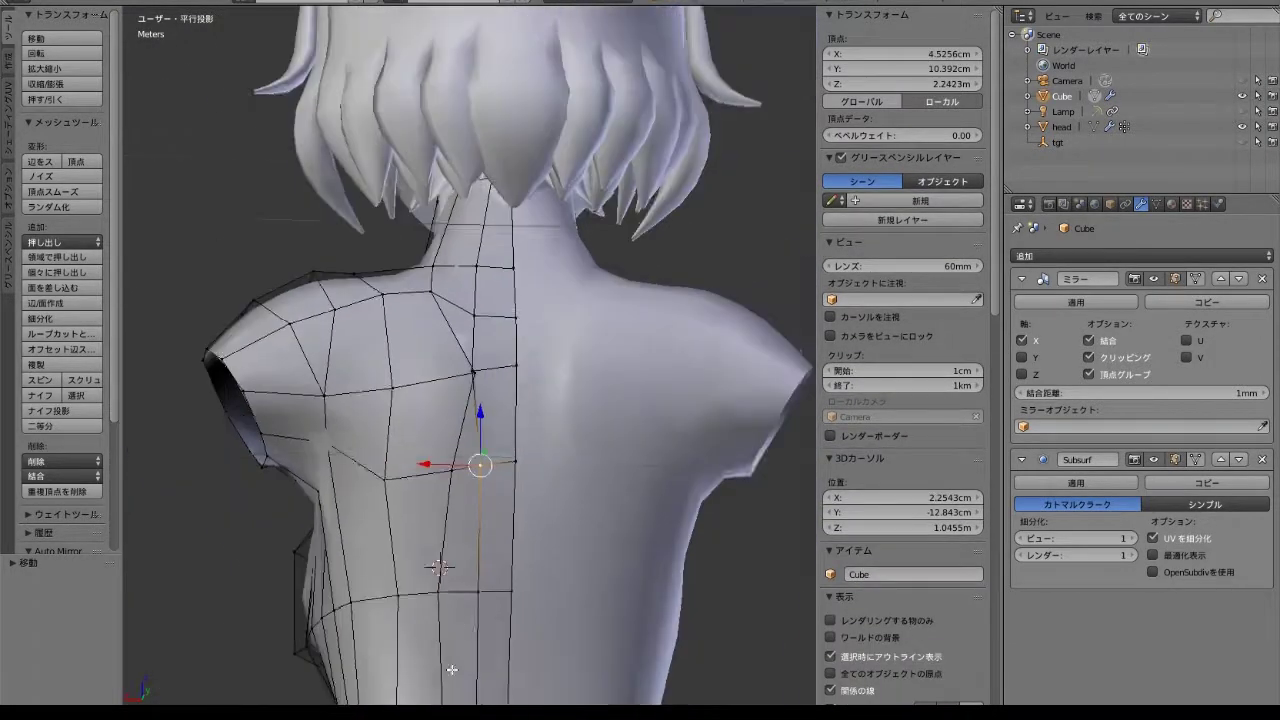
key("g")
key("g")
left_click(423, 500)
Select individual vertices on the back of the torso for adjustment.
scroll(430, 385, "down", 3)
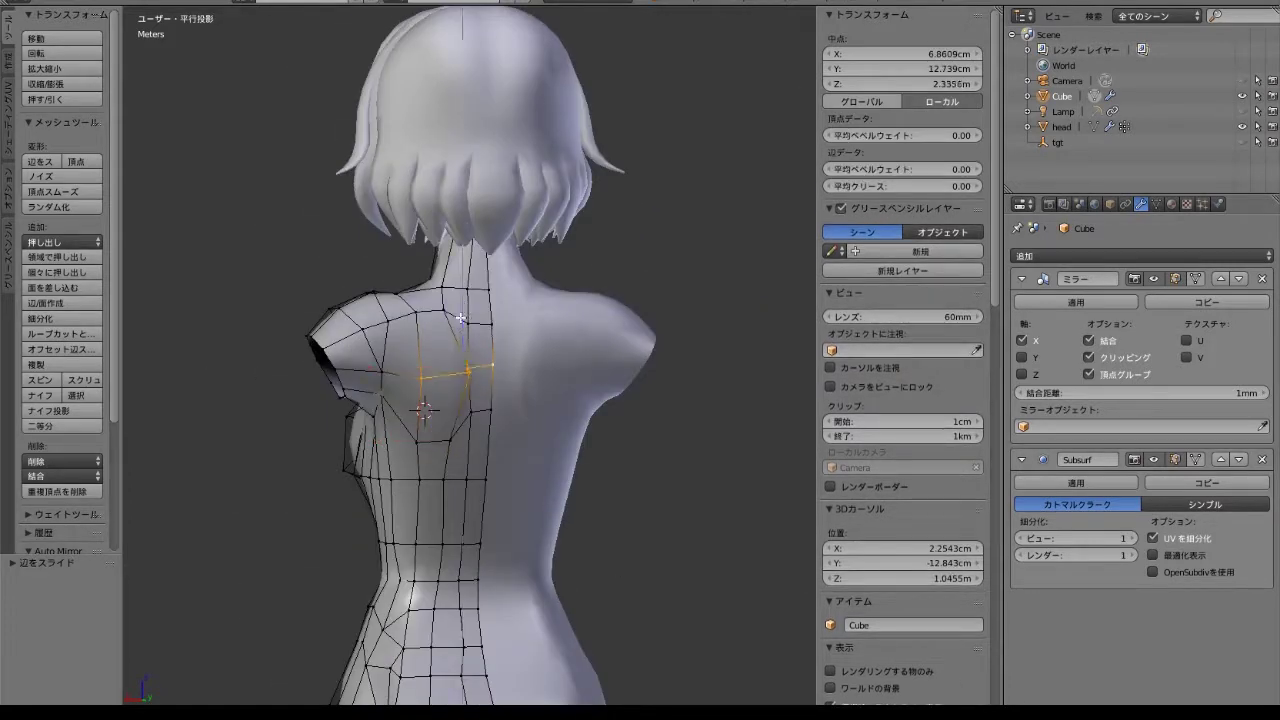
right_click(420, 378)
scroll(420, 378, "down", 2)
mouse_move(420, 378)
middle_mouse_down()
mouse_move(487, 426)
mouse_move(489, 535)
middle_mouse_up()
scroll(487, 426, "up", 4)
right_click(436, 389)
right_click(415, 411)
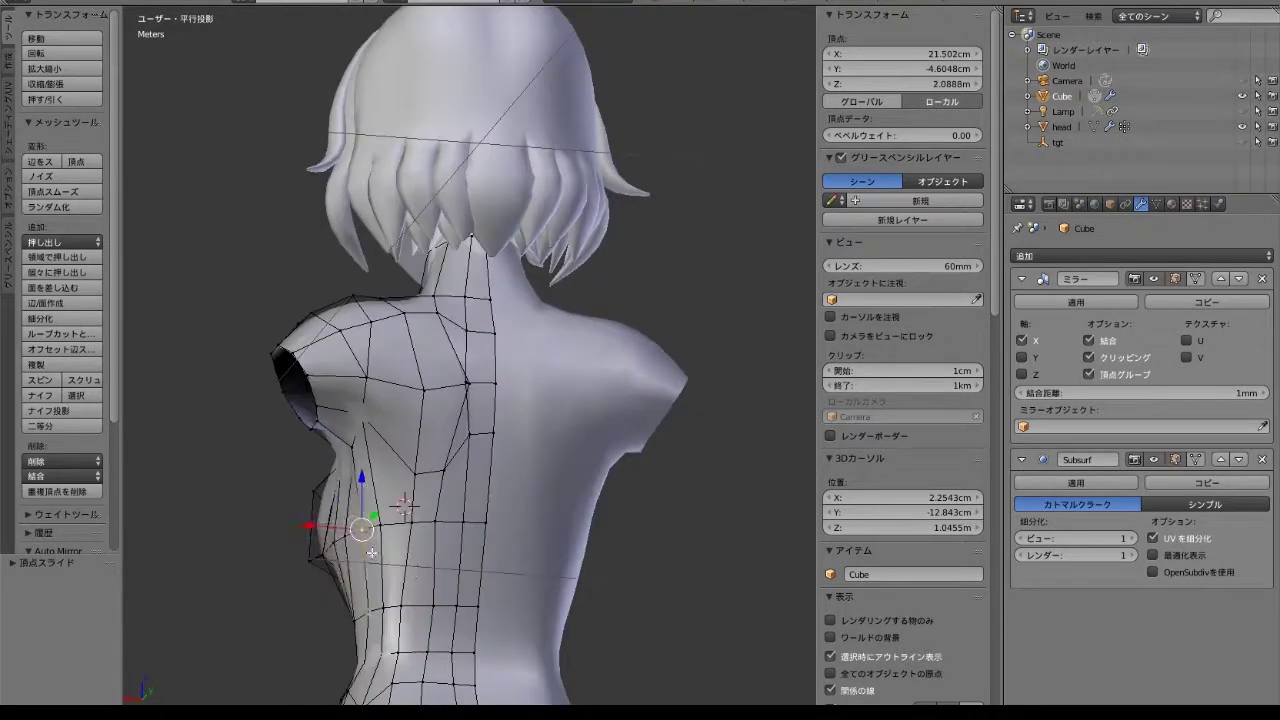
Move the selected back vertices along the X axis.
middle_click_drag(398, 557, 345, 535)
key("g")
key("x")
middle_click_drag(443, 575, 720, 586)
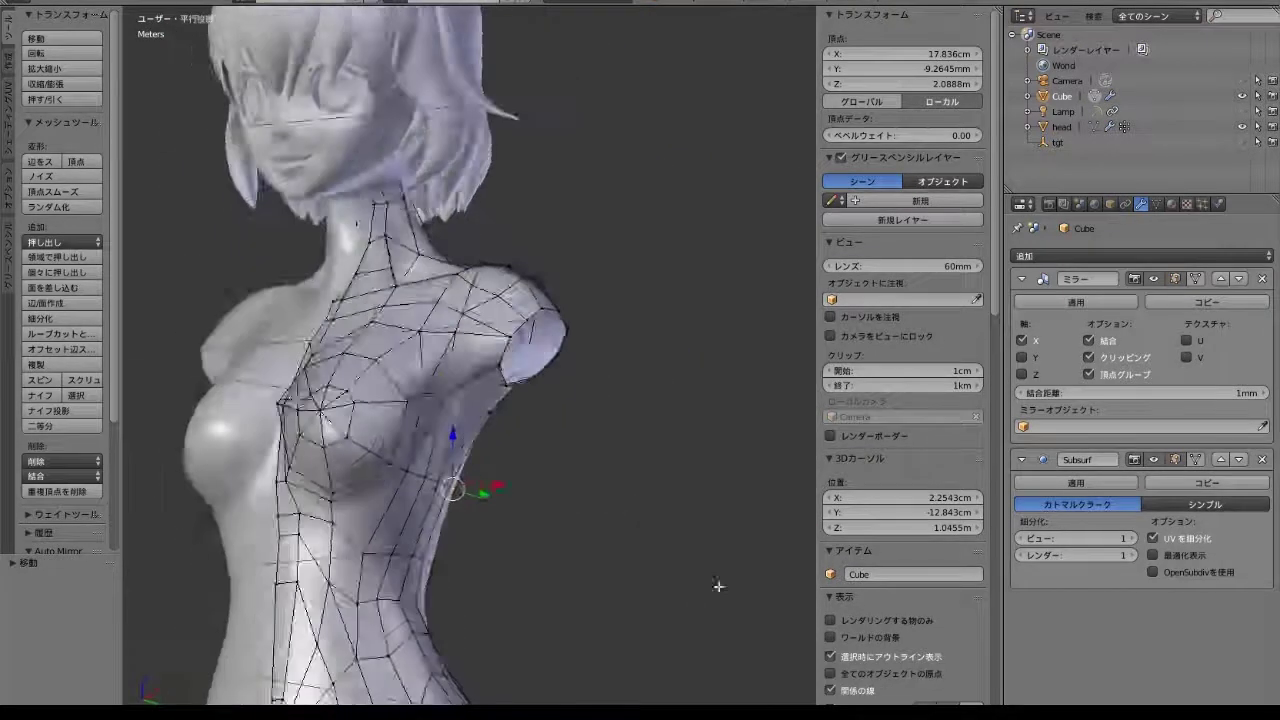
right_click(380, 423, "shift")
middle_click_drag(380, 423, 300, 508)
key("g")
key("x")
Connect two chest-side vertices with a new edge.
right_click(443, 523)
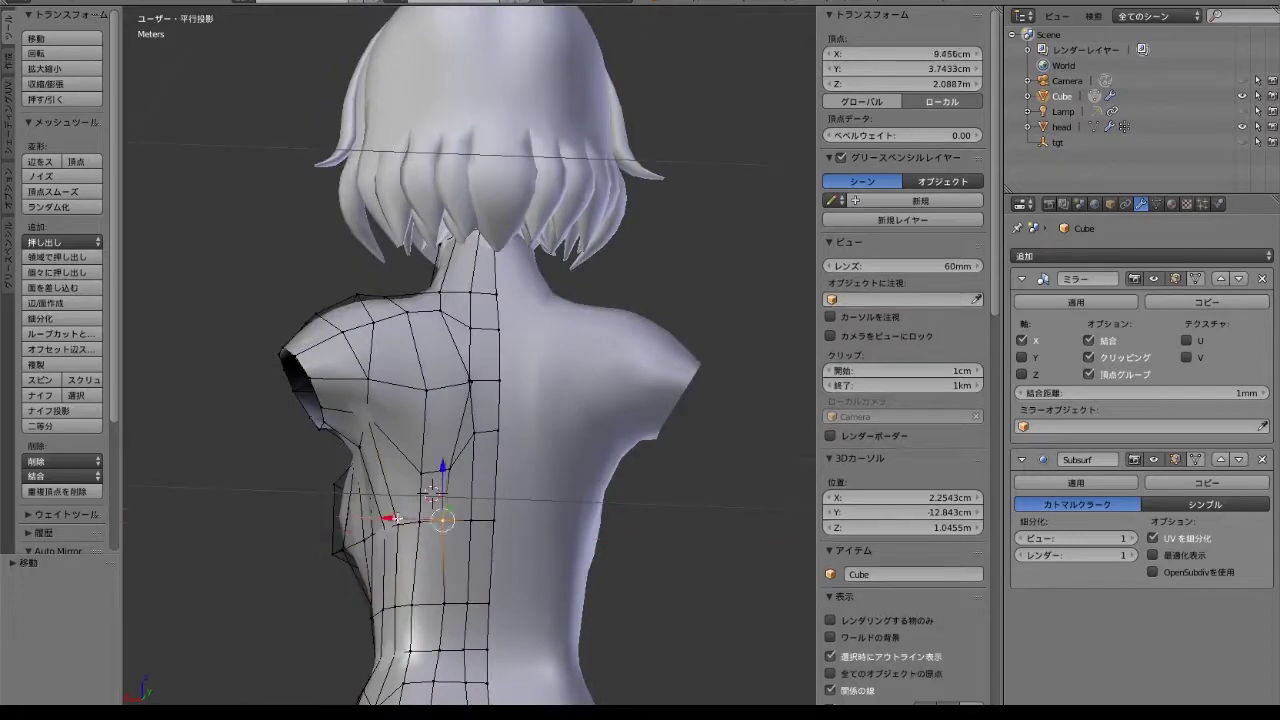
mouse_move(443, 523)
middle_mouse_down()
mouse_move(404, 558)
mouse_move(470, 552)
mouse_move(340, 553)
mouse_move(340, 536)
middle_mouse_up()
right_click(404, 558)
key("j")
Dissolve the edge between two vertices below the chest.
right_click(357, 489)
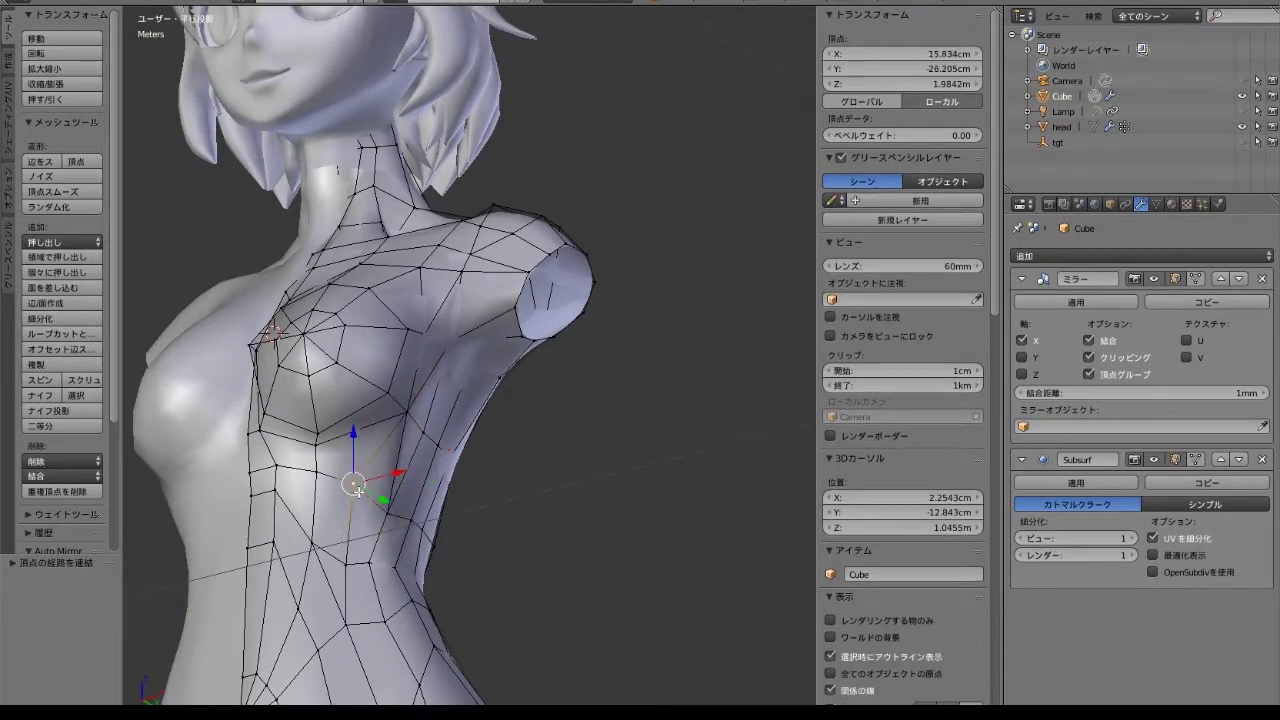
right_click(320, 432, "shift")
key("x")
left_click(400, 577)
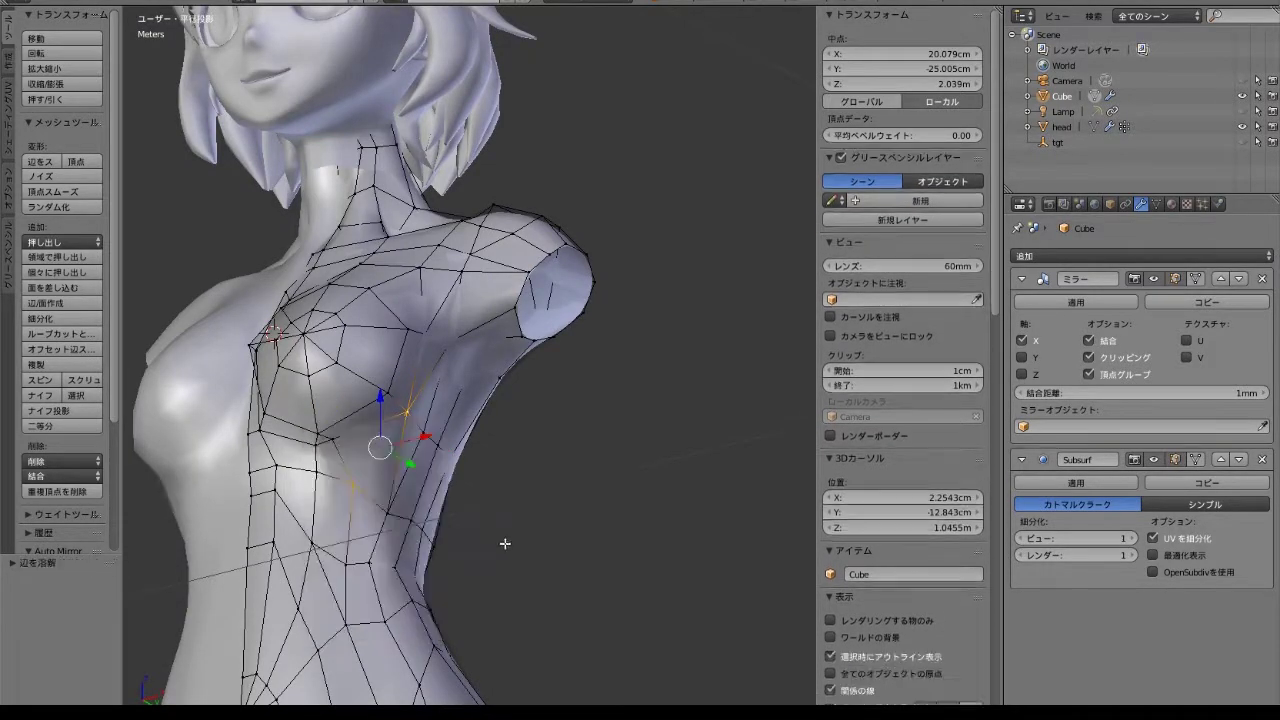
Select vertices on the side of the torso and the lower back.
middle_click_drag(503, 543, 411, 525)
right_click(411, 525)
key("KP_1")
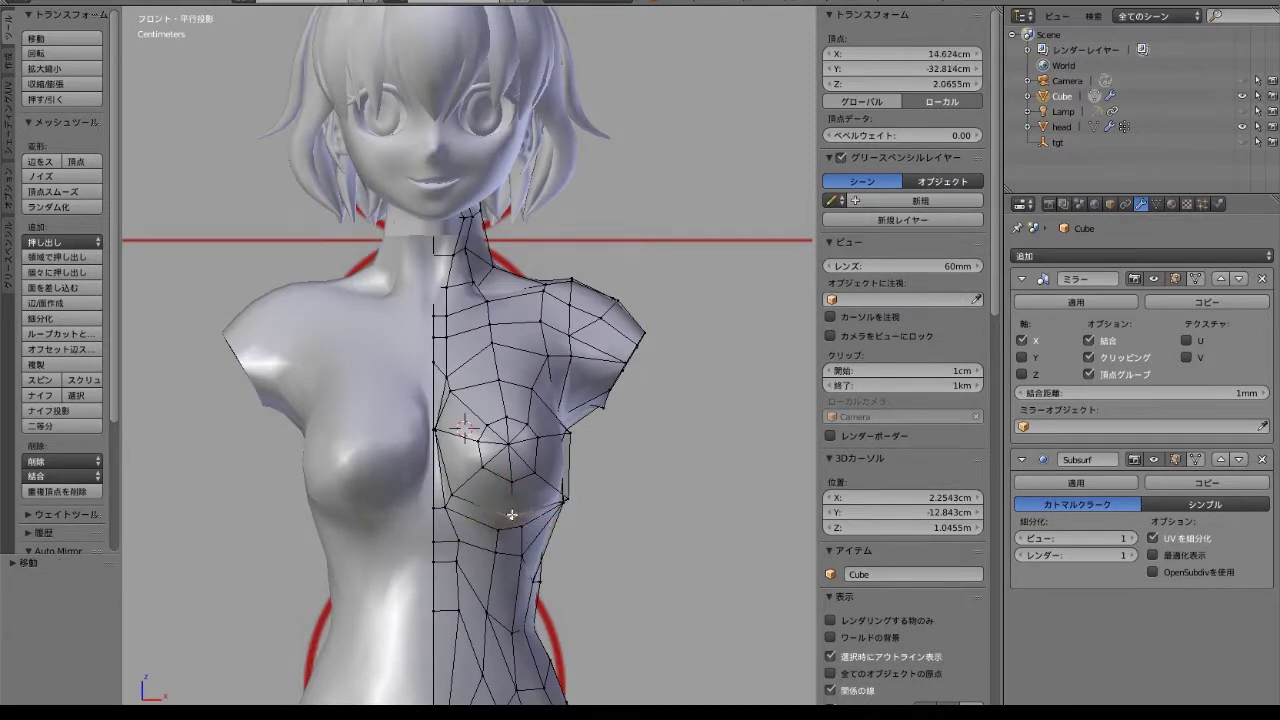
mouse_move(537, 627)
middle_mouse_down()
mouse_move(571, 583)
mouse_move(323, 586)
middle_mouse_up()
right_click(514, 571)
right_click(346, 586)
From the left side, select the back edge, lower-back loop and small-of-back vertex.
right_click(352, 627)
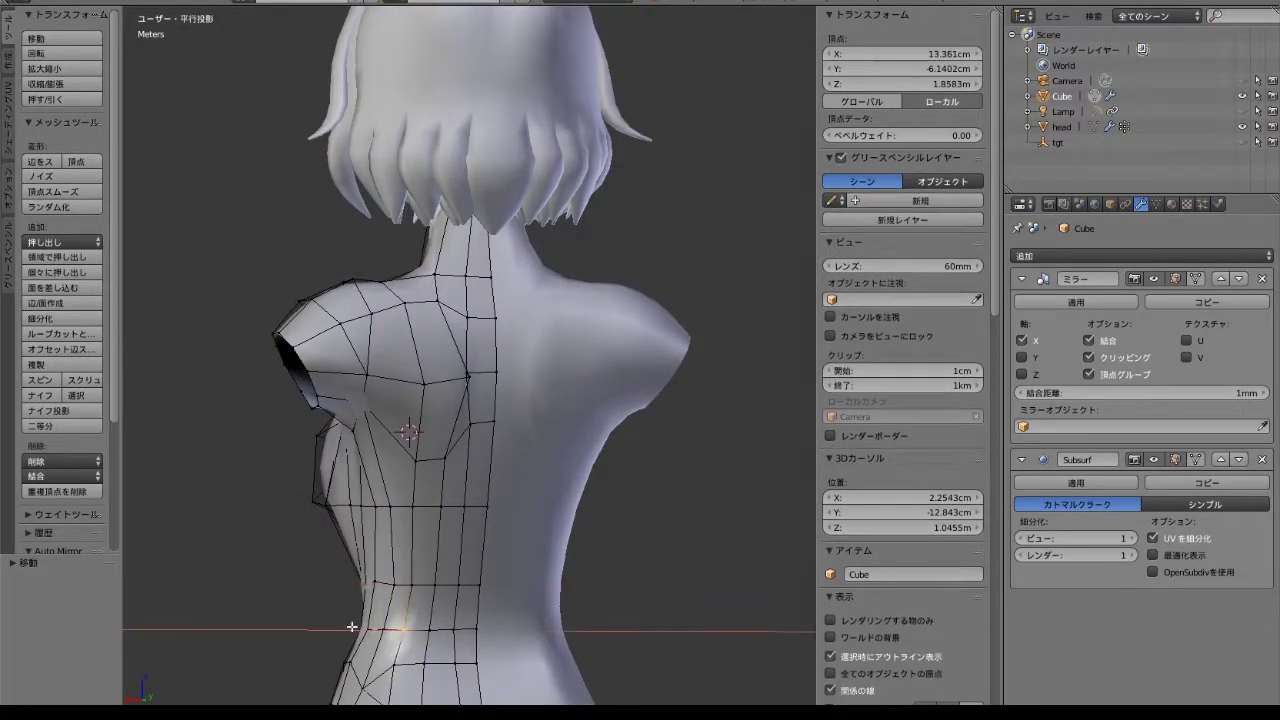
middle_click_drag(403, 641, 389, 475)
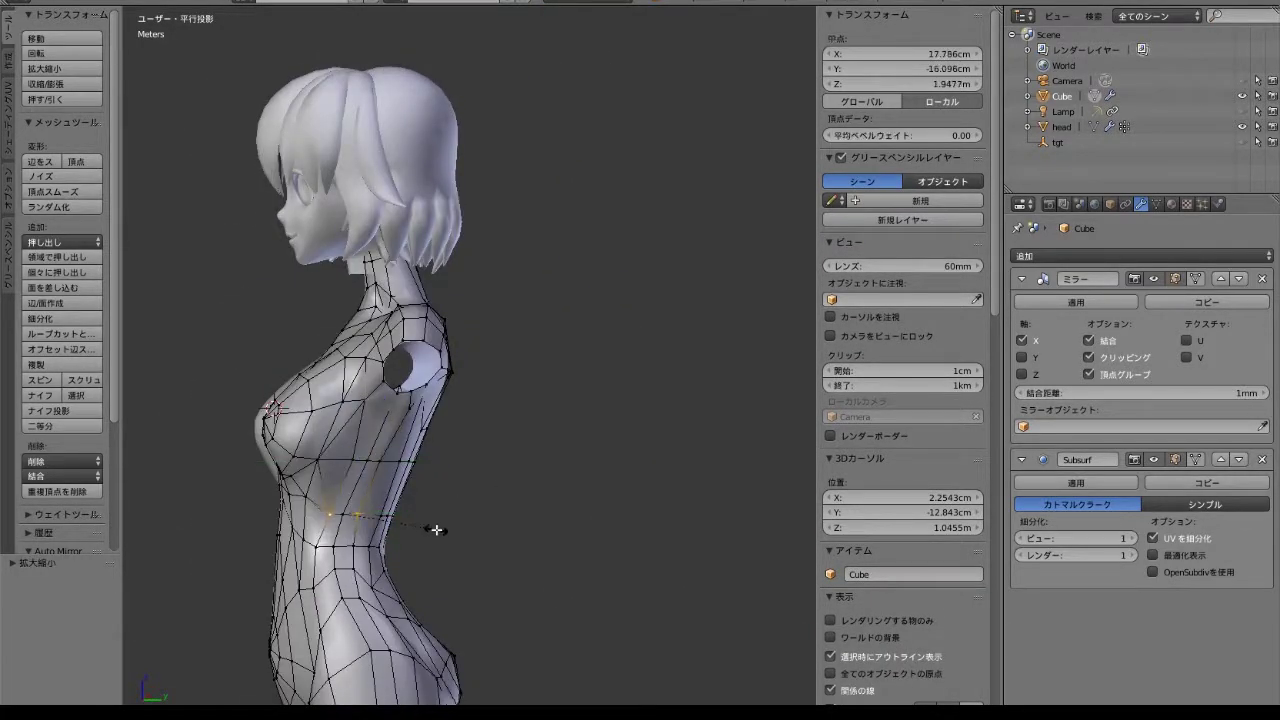
right_click(355, 547, "shift")
key("KP_Decimal")
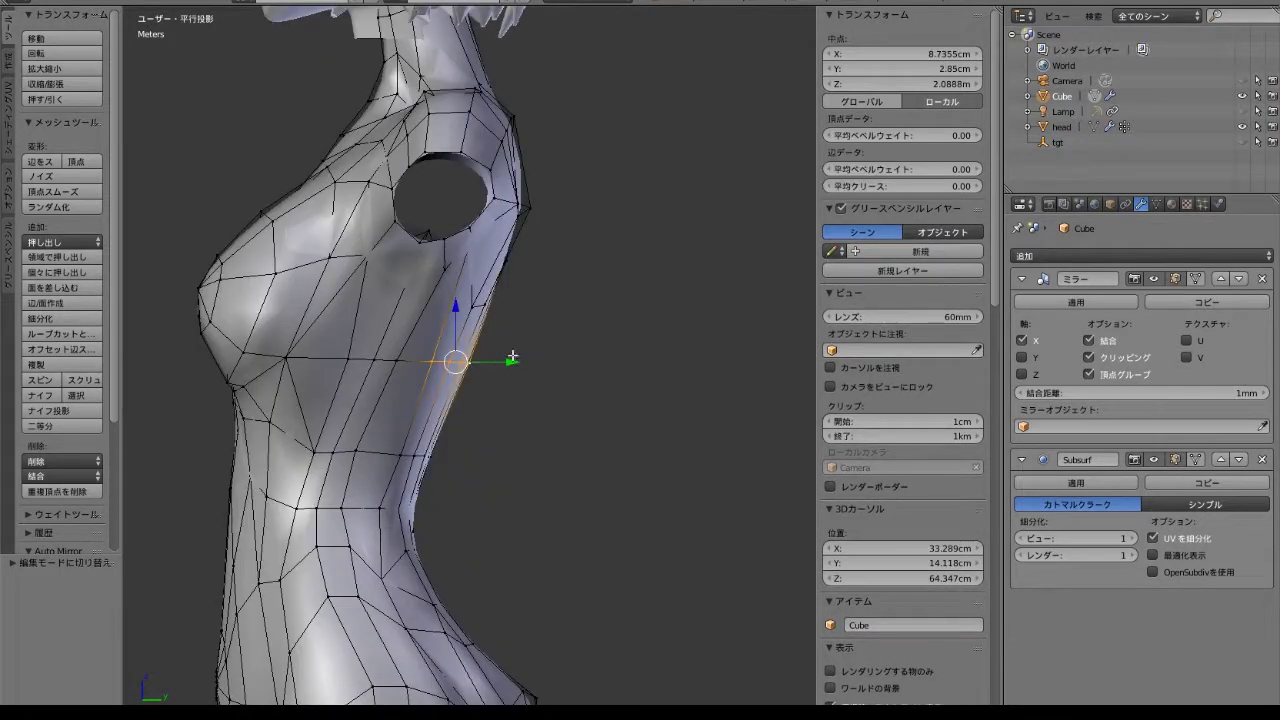
right_click(430, 425, "alt")
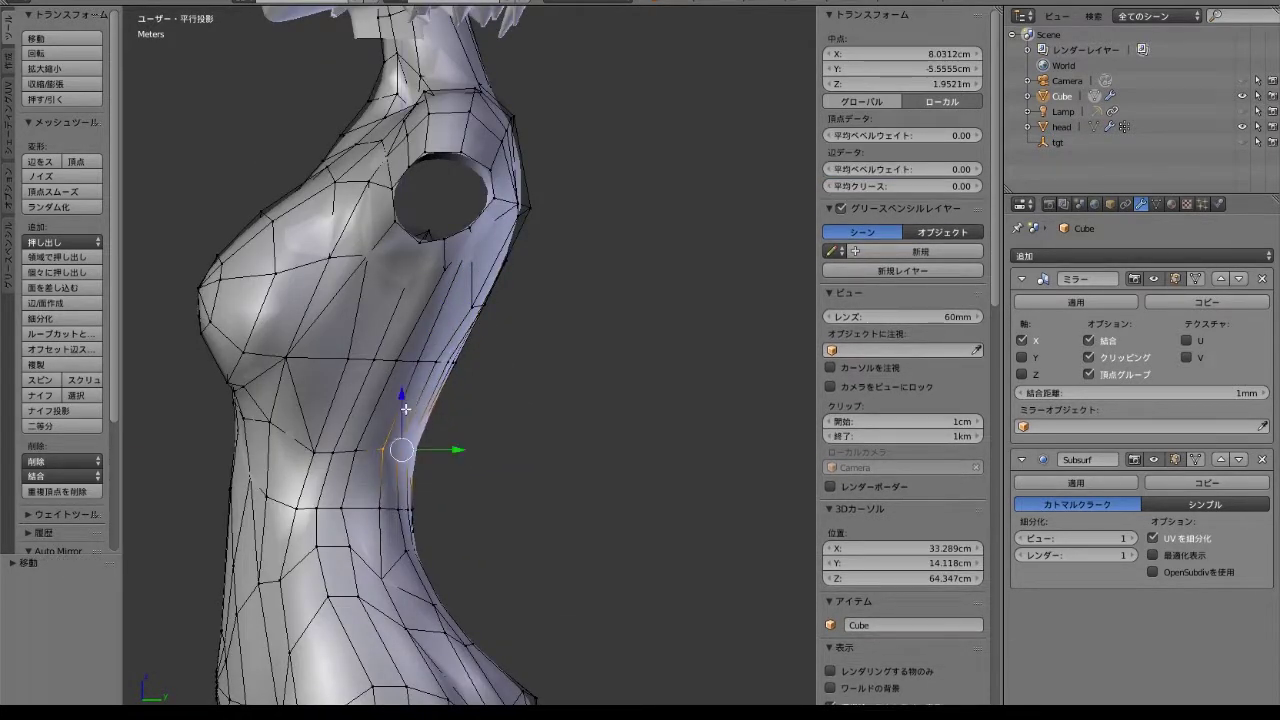
right_click(369, 419)
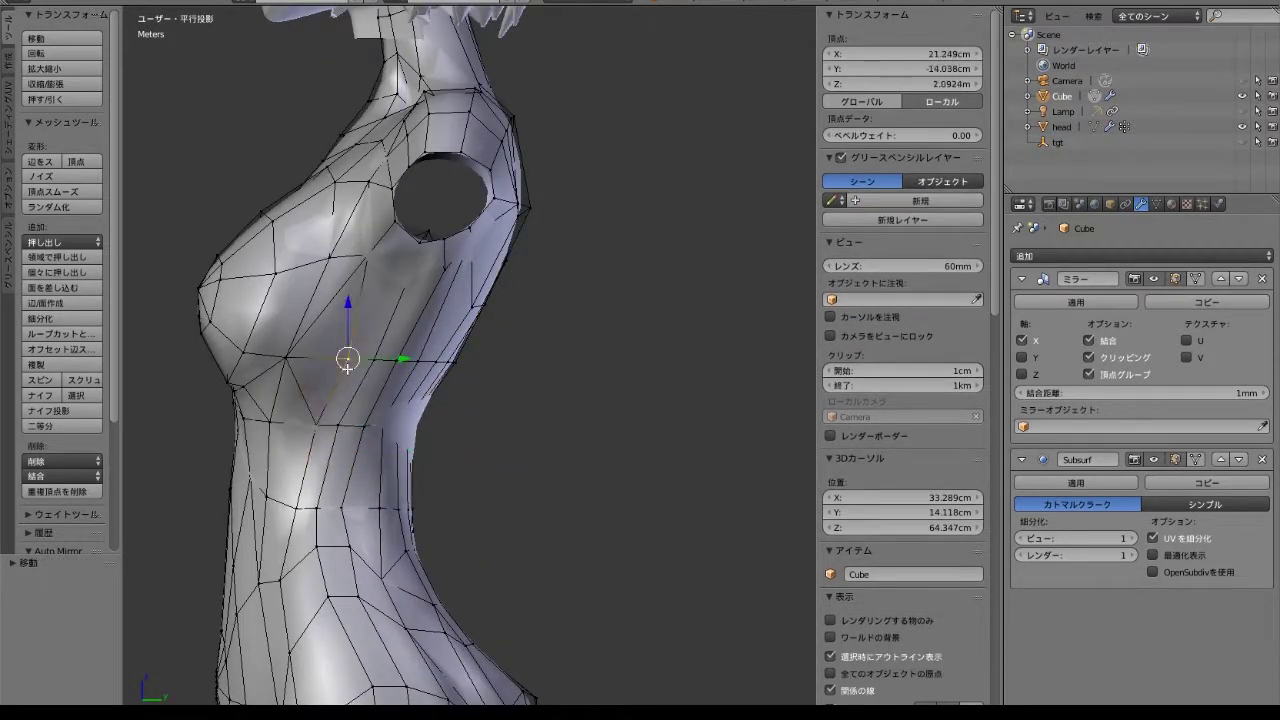
Select the side and vertical waist edges and a single waist vertex.
right_click(452, 361, "shift")
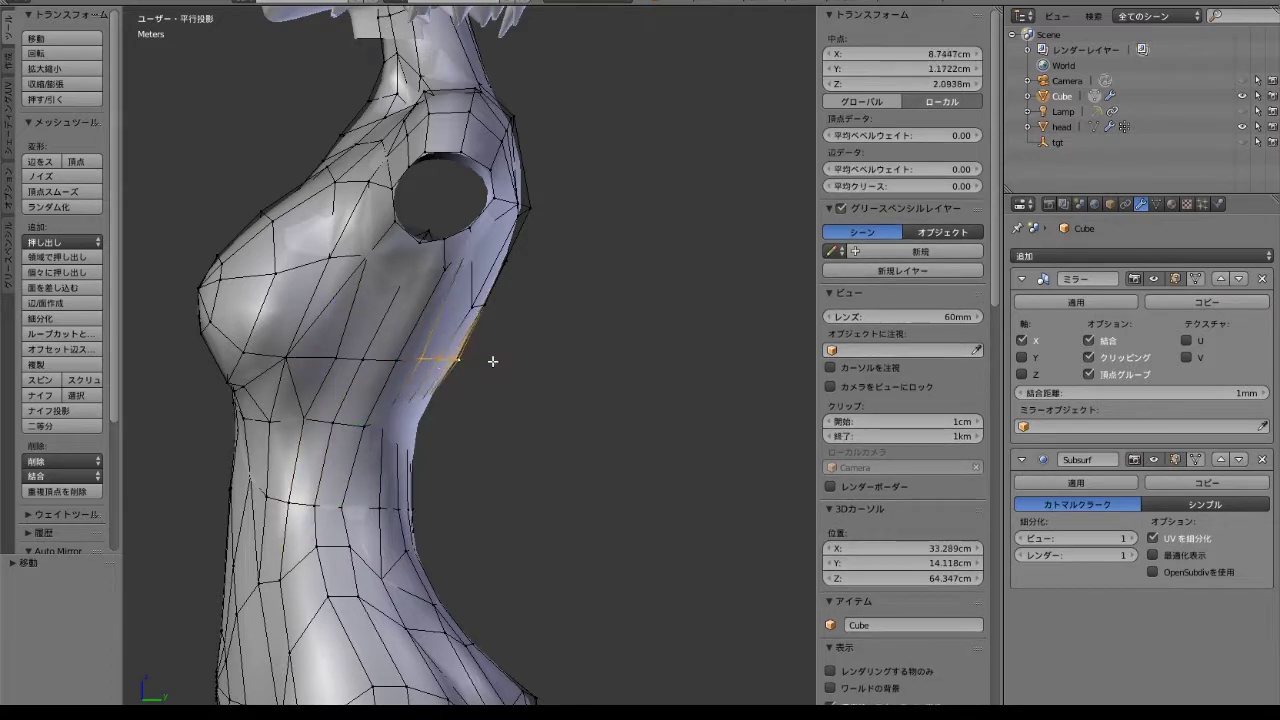
mouse_move(508, 303)
middle_mouse_down()
mouse_move(420, 288)
mouse_move(533, 300)
mouse_move(440, 501)
middle_mouse_up()
right_click(440, 501, "shift")
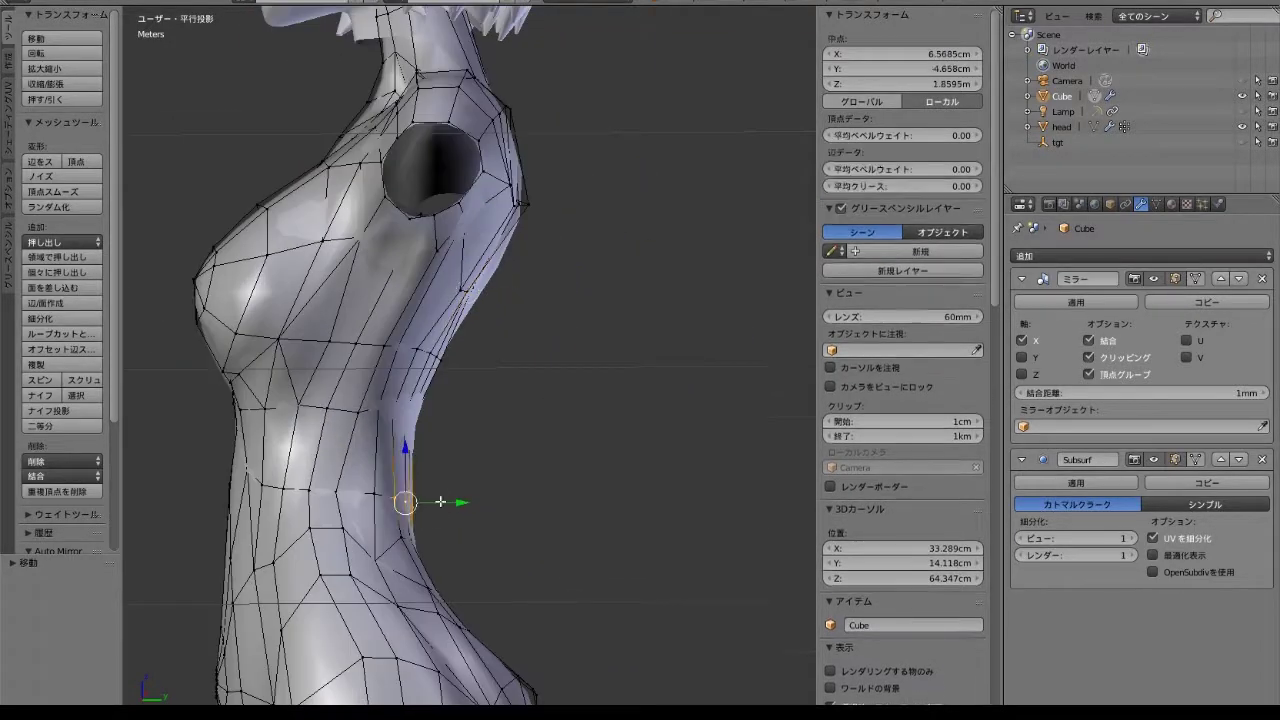
right_click(408, 432)
scroll(408, 432, "down", 2)
scroll(540, 600, "down", 2)
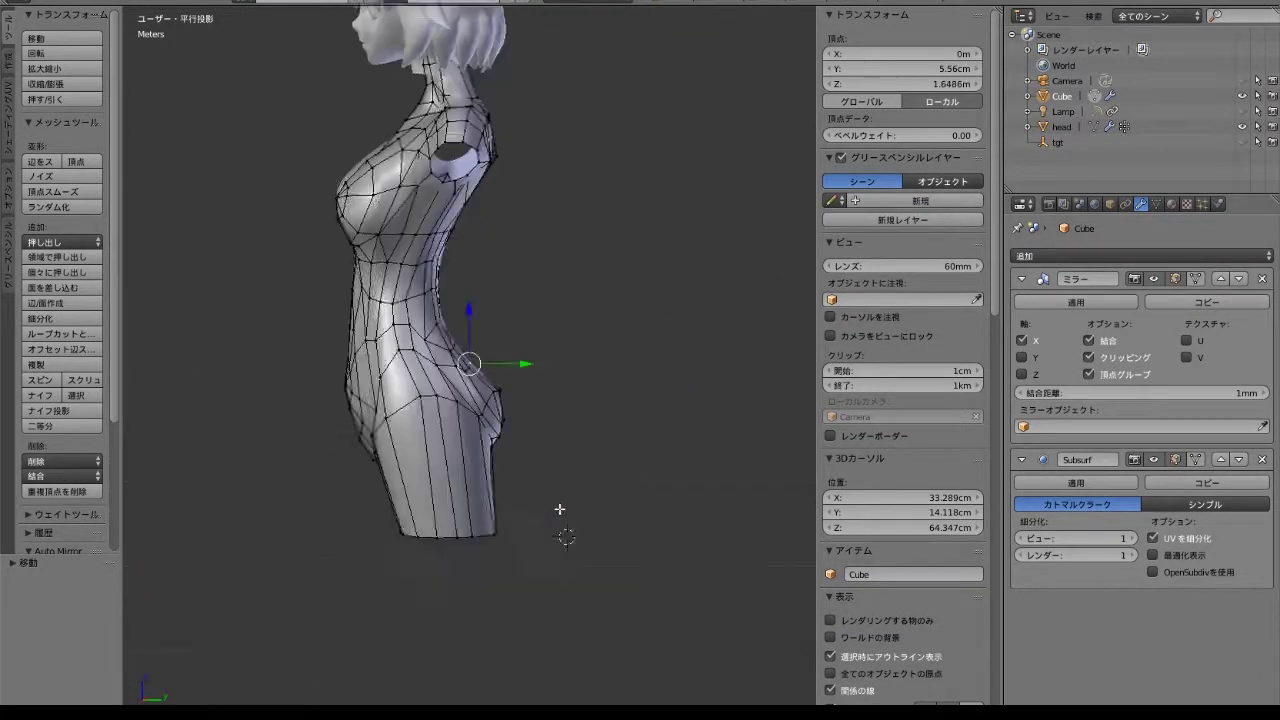
Make a knife cut across the hip and confirm it.
scroll(559, 509, "up", 3)
right_click(521, 473)
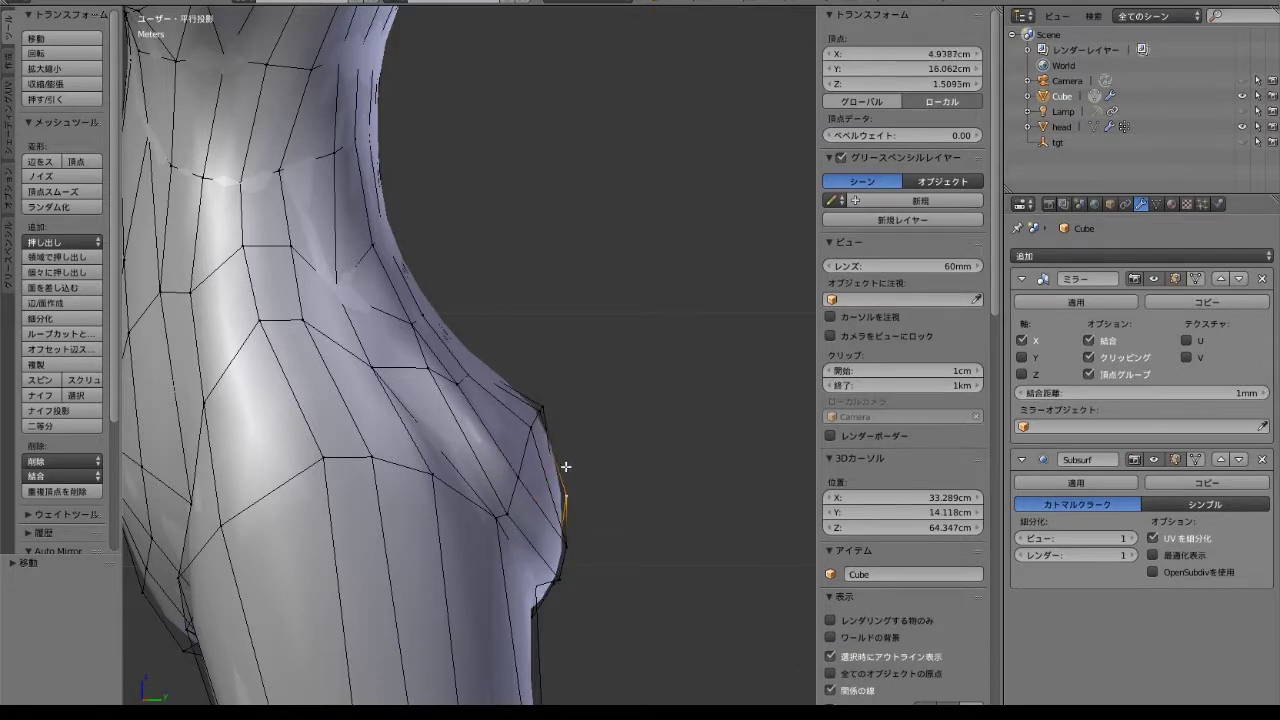
middle_click_drag(565, 466, 530, 510)
middle_click_drag(412, 479, 390, 443)
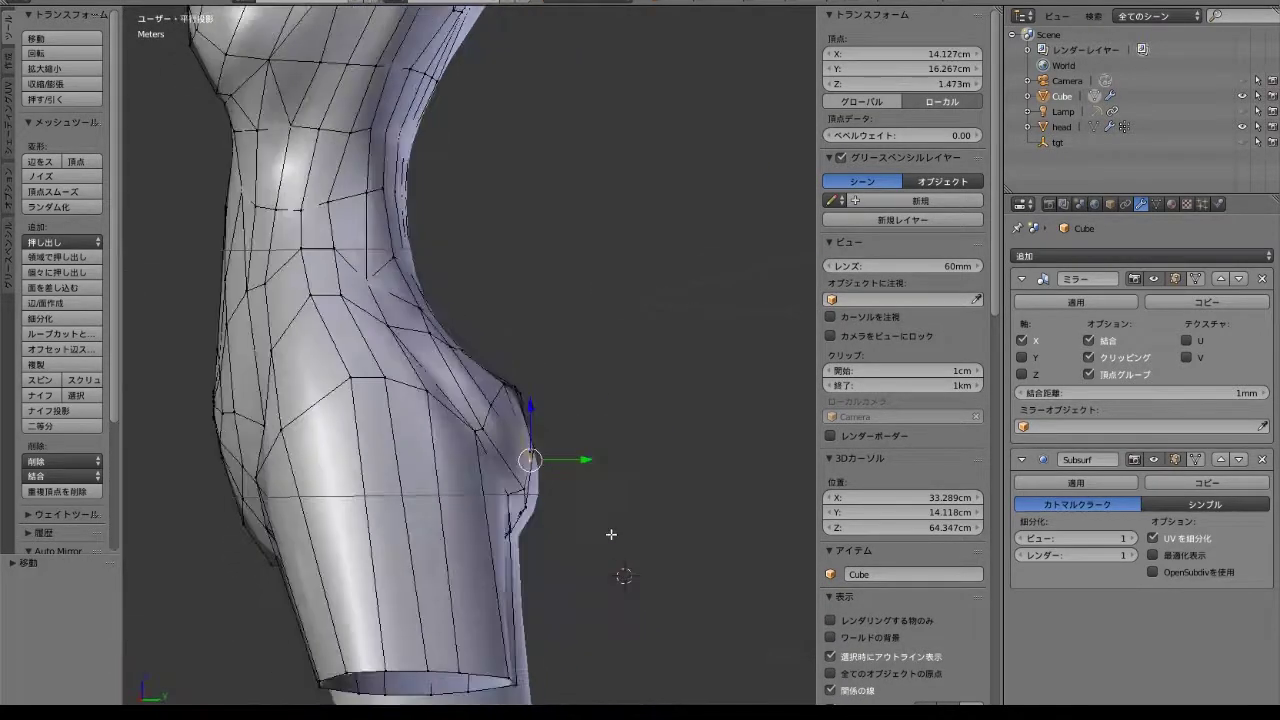
key("Return")
mouse_move(471, 461)
middle_mouse_down()
mouse_move(522, 484)
mouse_move(500, 414)
middle_mouse_up()
Select hip, buttock and centre-line vertices around the new cut.
right_click(533, 453)
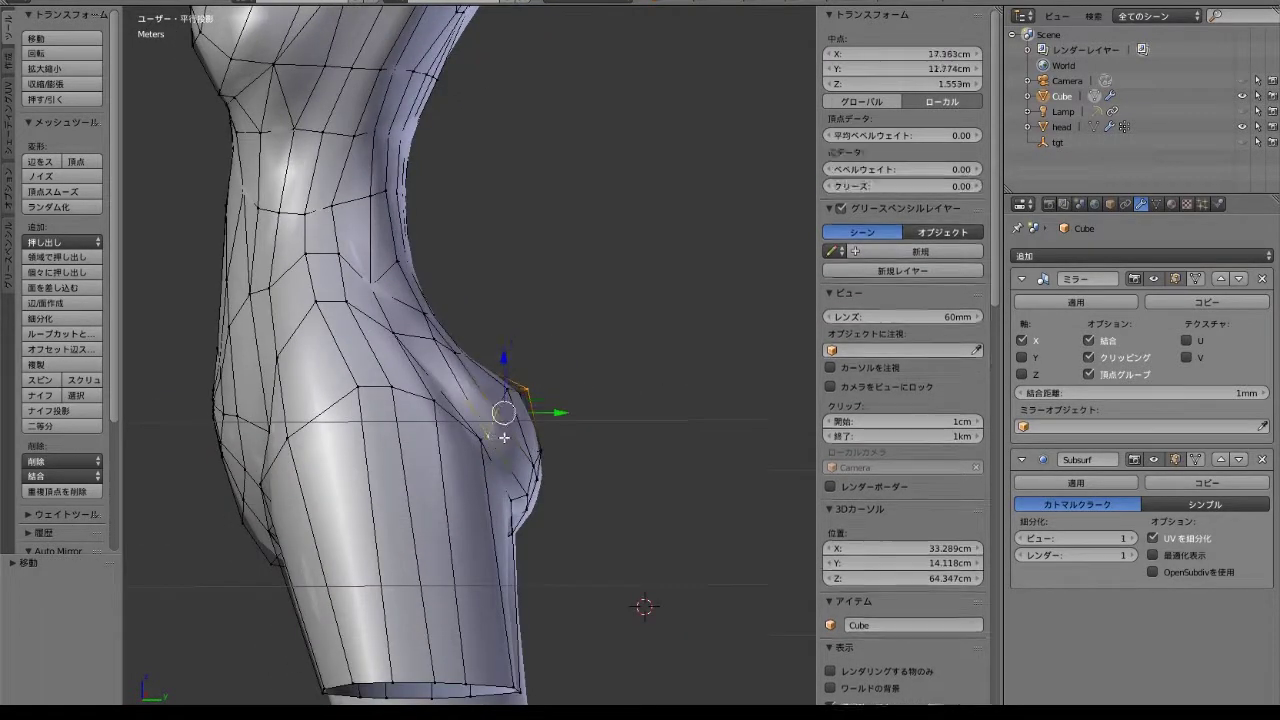
right_click(520, 362, "shift")
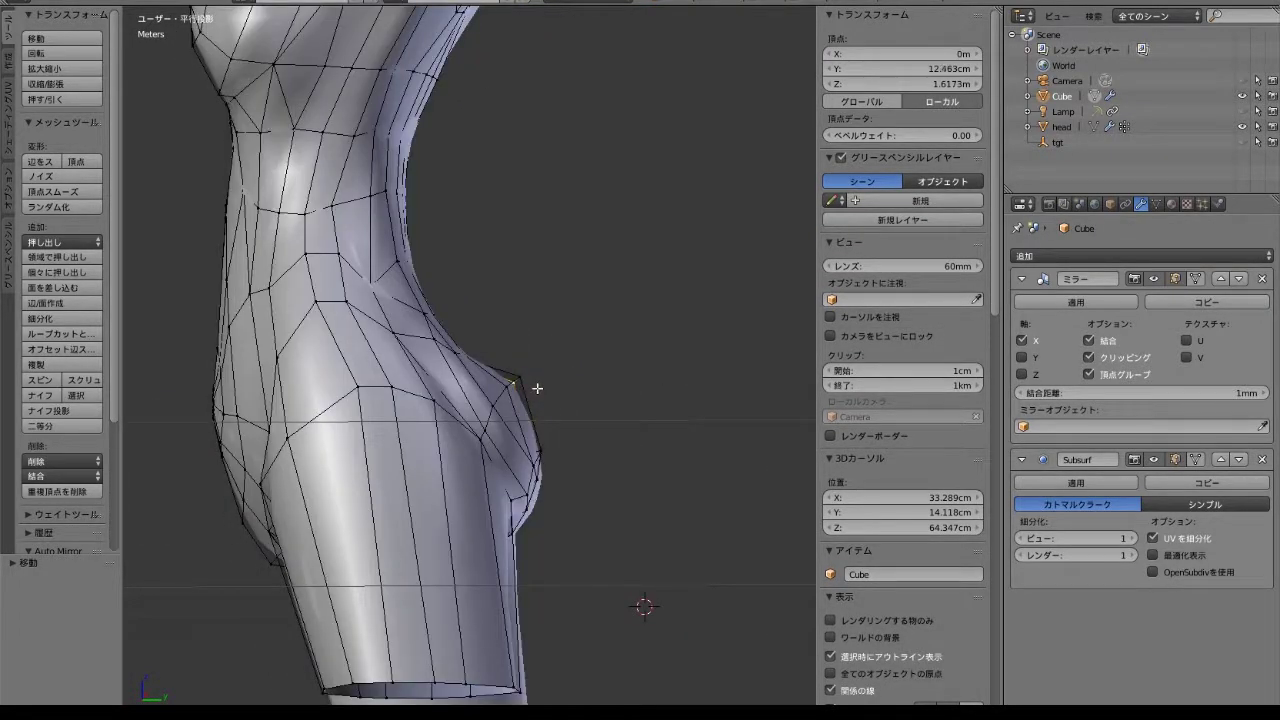
right_click(536, 440)
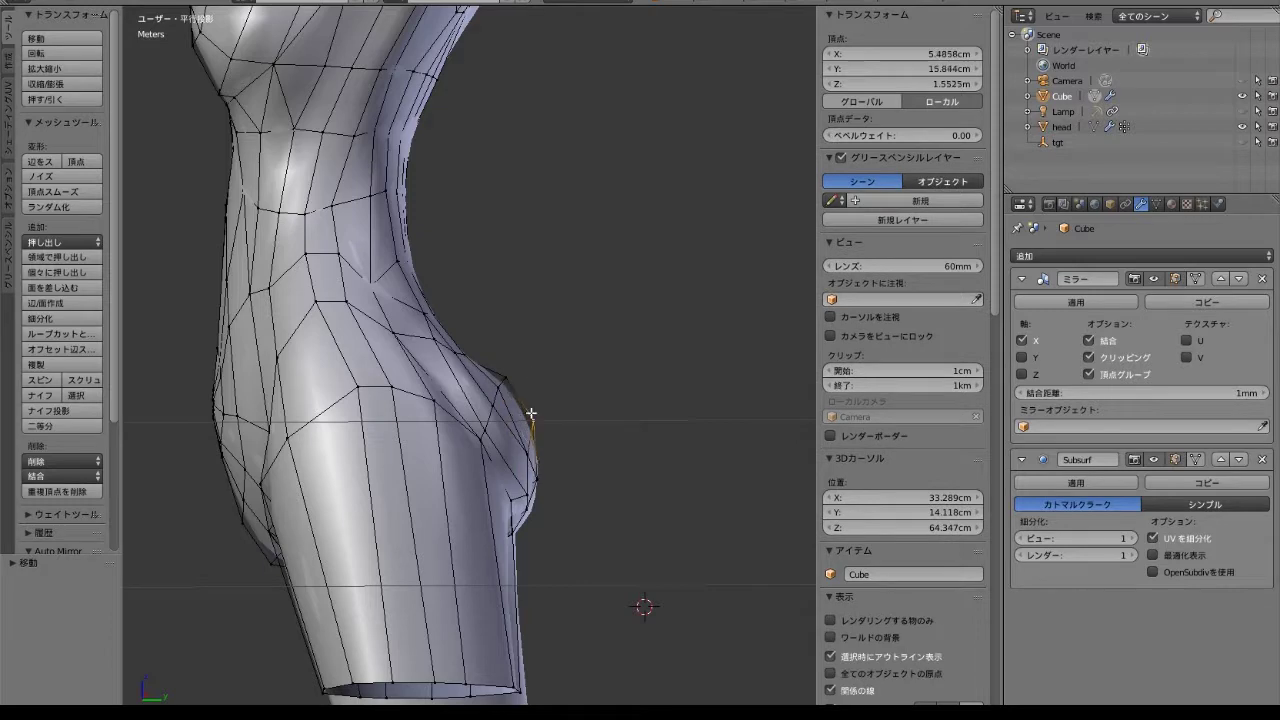
right_click(531, 413)
mouse_move(531, 413)
middle_mouse_down()
mouse_move(501, 411)
mouse_move(470, 380)
mouse_move(486, 343)
middle_mouse_up()
Slide two vertices at the back of the hips along their edges.
right_click(457, 329)
right_click(386, 343)
key("shift+v")
left_click(481, 374)
right_click(413, 323)
key("shift+v")
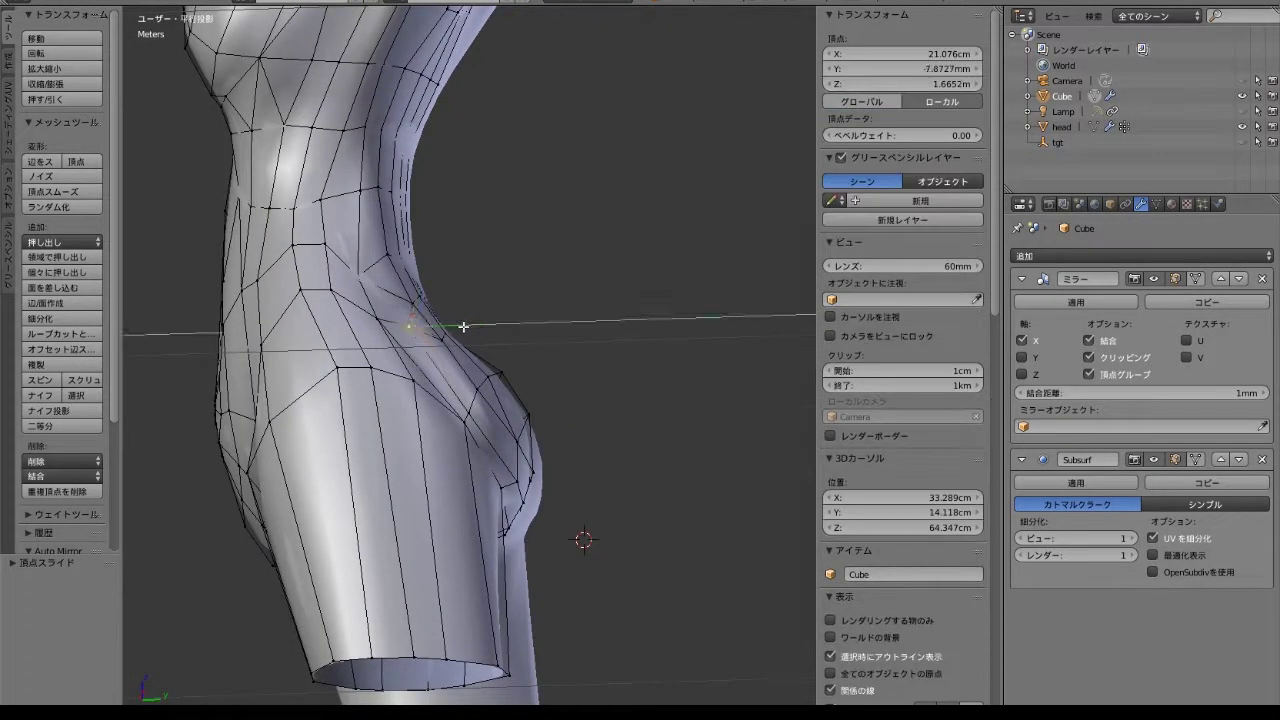
right_click(486, 339)
scroll(577, 434, "down", 4)
Slide the centre-line vertex along its edge using wireframe view.
key("z")
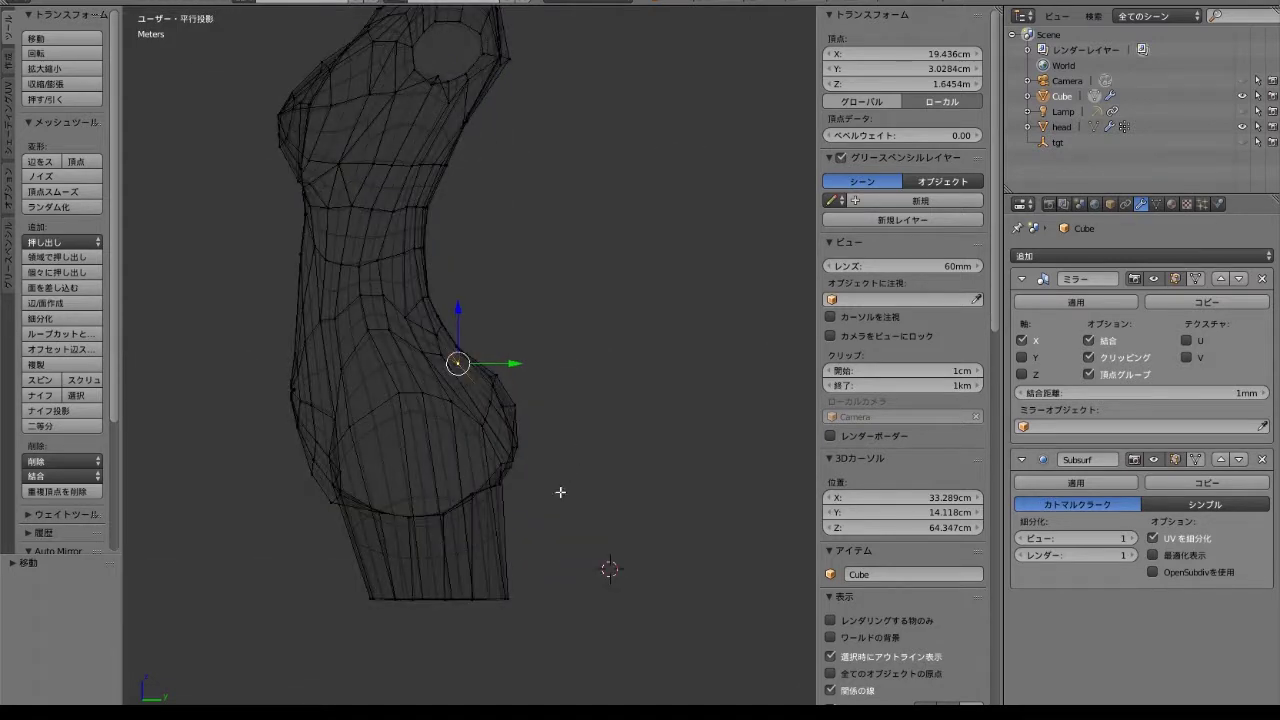
scroll(577, 417, "up", 5)
key("shift+v")
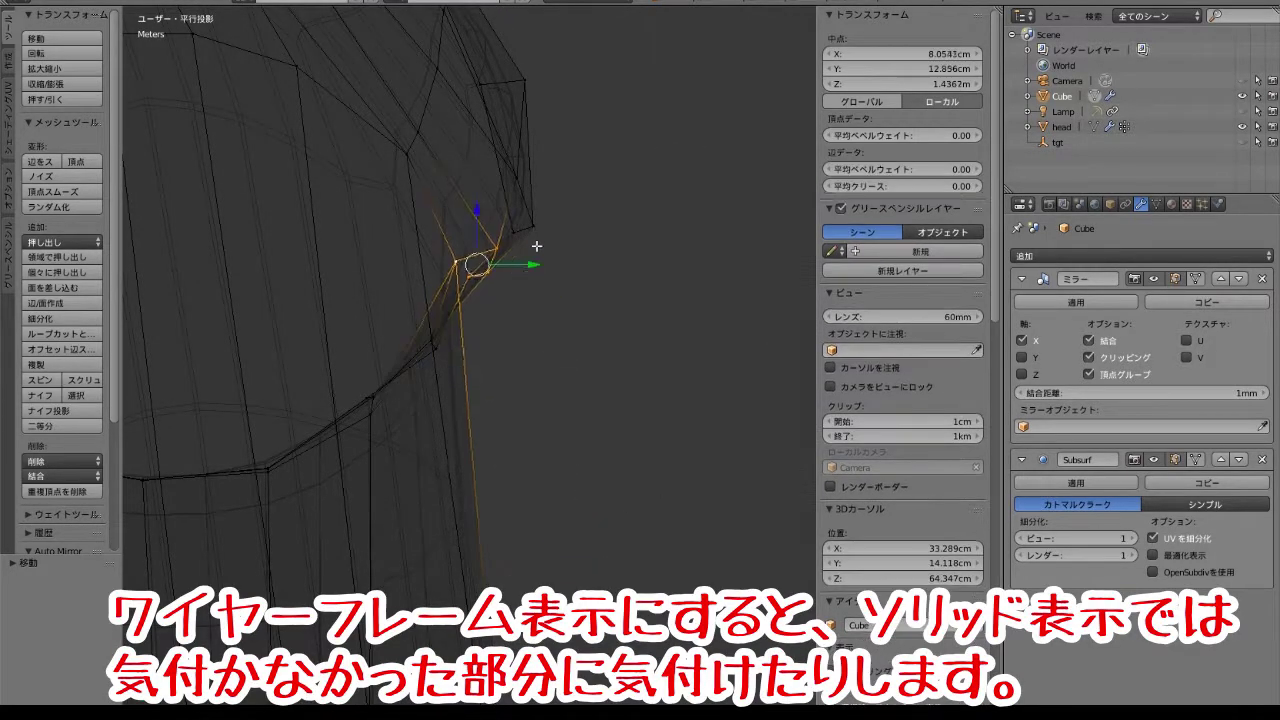
left_click(557, 234)
key("z")
scroll(583, 286, "down", 3)
Slide a centre-line vertex on the hips into place.
mouse_move(583, 286)
middle_mouse_down()
mouse_move(435, 272)
mouse_move(510, 360)
mouse_move(470, 300)
middle_mouse_up()
right_click(478, 308)
scroll(527, 392, "up", 5)
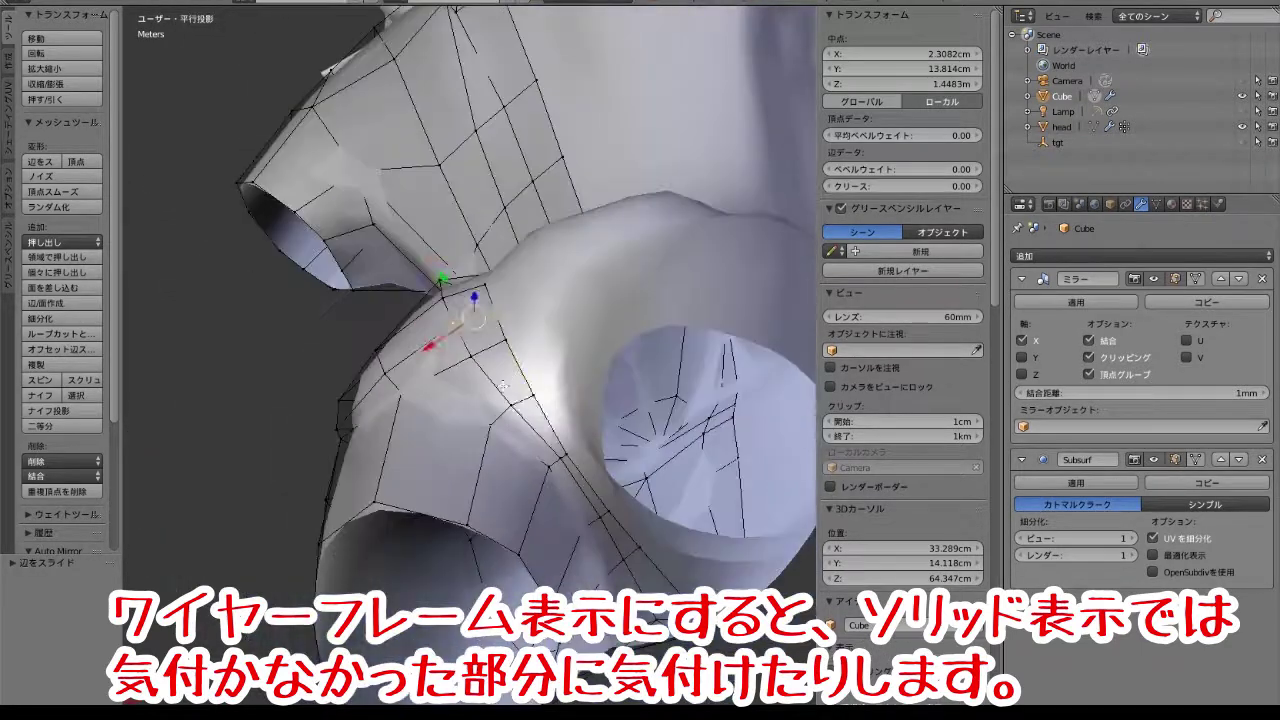
right_click(494, 357)
middle_click_drag(494, 357, 500, 300)
scroll(538, 280, "up", 5)
key("shift+v")
right_click_drag(538, 280, 513, 329)
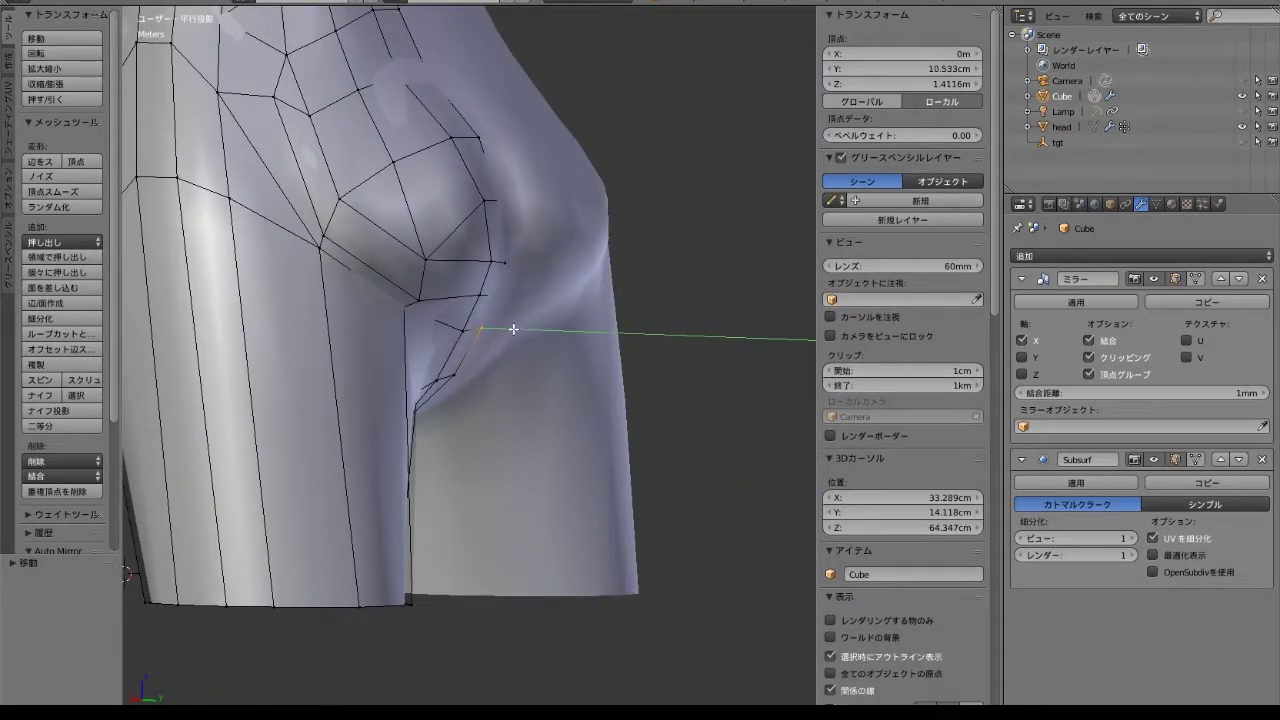
scroll(470, 340, "down", 8)
From the back view, raise a crotch vertex slightly.
key("ctrl+KP_1")
scroll(500, 390, "up", 8)
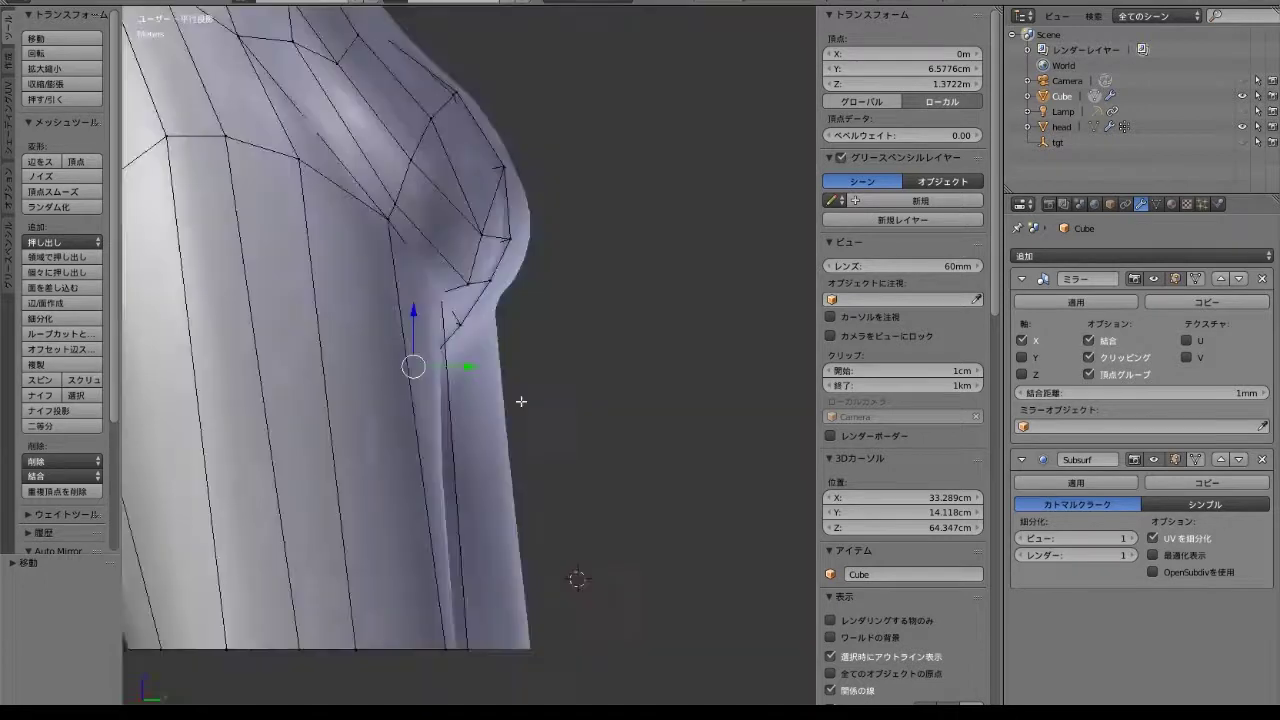
right_click(514, 369, "shift")
right_click(486, 366)
right_click(513, 323, "shift")
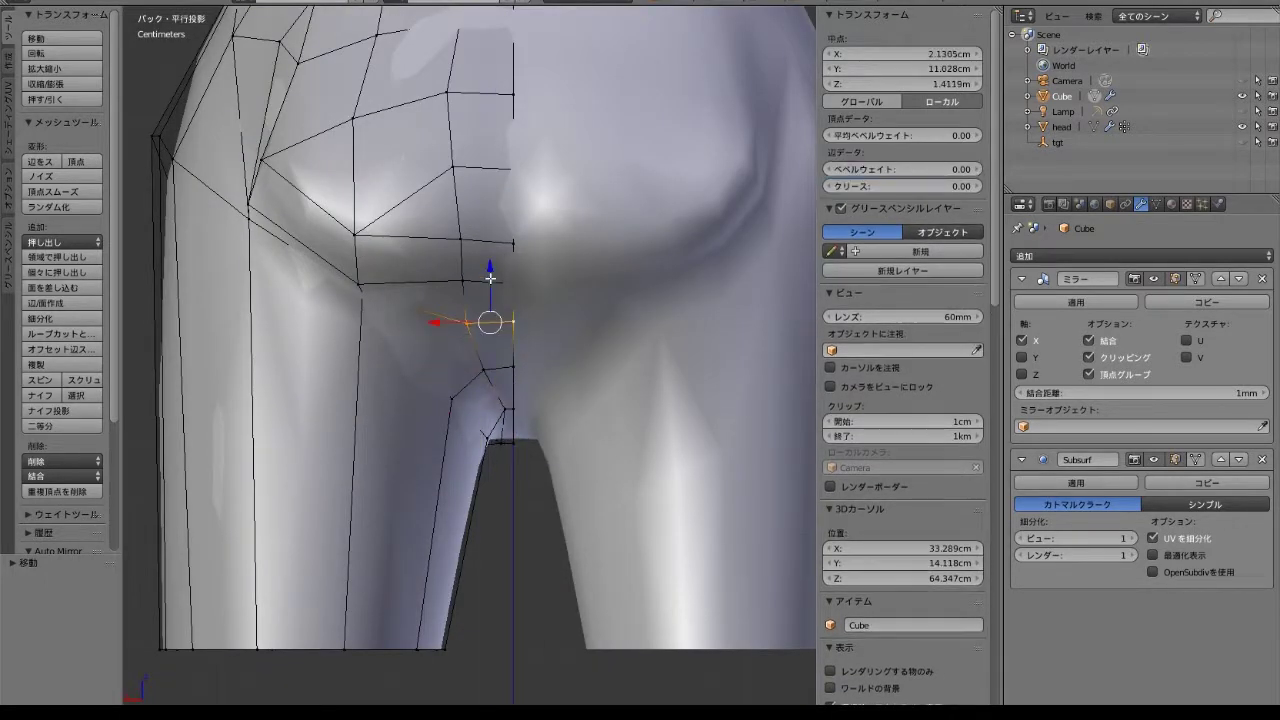
right_click(354, 232)
left_click_drag(354, 195, 283, 162)
Check the torso from the side and select a centre-seam vertex near the hip.
scroll(283, 162, "down", 3)
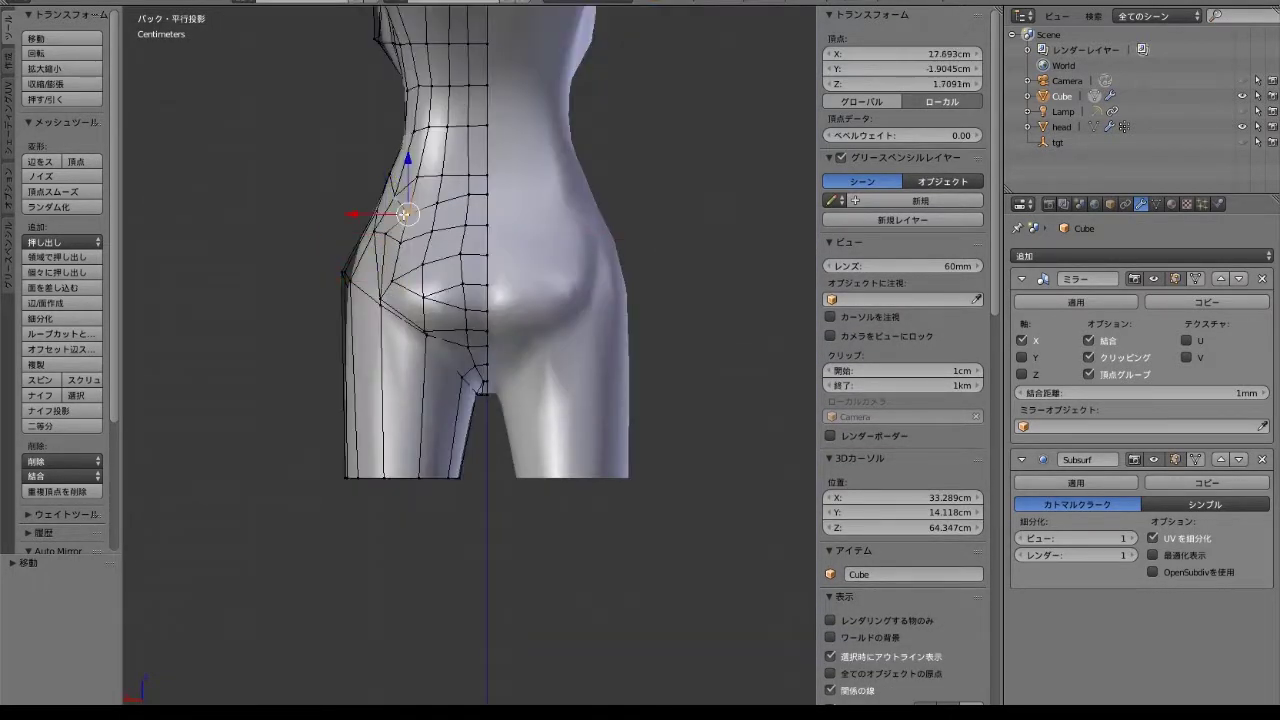
scroll(400, 220, "down", 2)
mouse_move(209, 423)
middle_mouse_down()
mouse_move(392, 237)
mouse_move(441, 553)
mouse_move(537, 570)
middle_mouse_up()
scroll(441, 553, "up", 3)
right_click(441, 553)
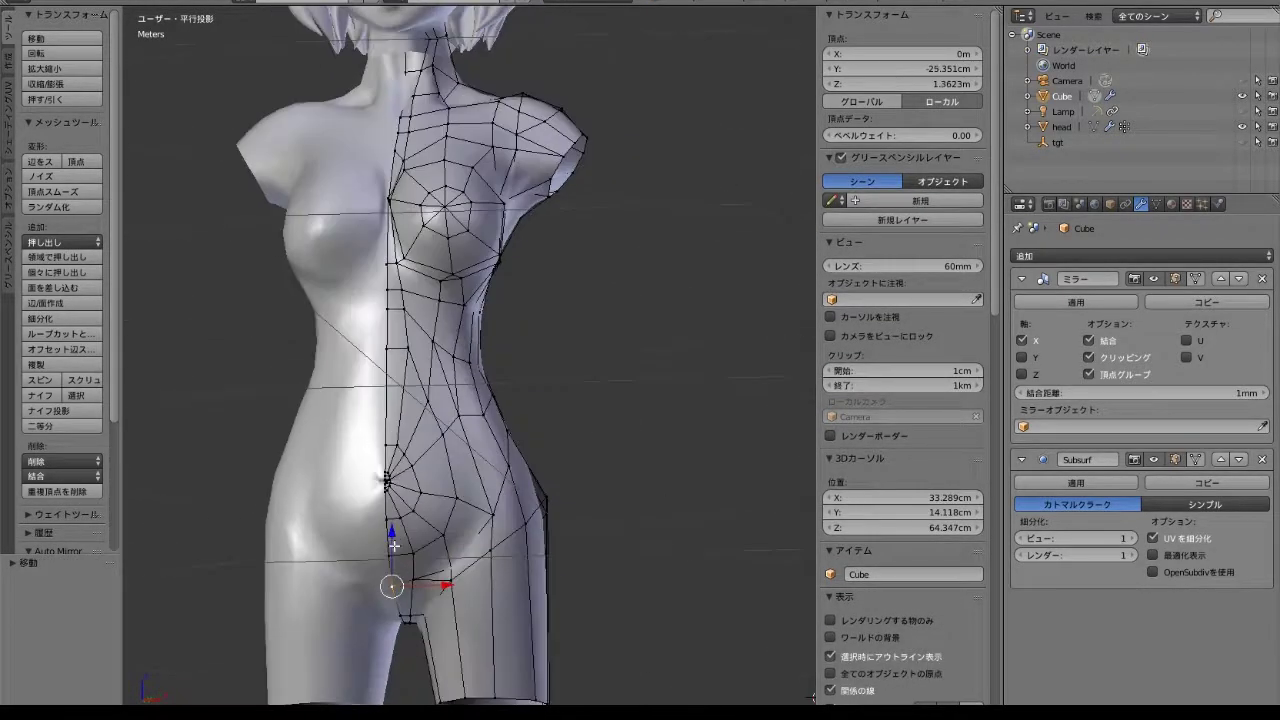
From the back view, select a hip vertex and slide an edge across the buttock.
scroll(537, 570, "down", 2)
key("ctrl+KP_1")
key("KP_Decimal")
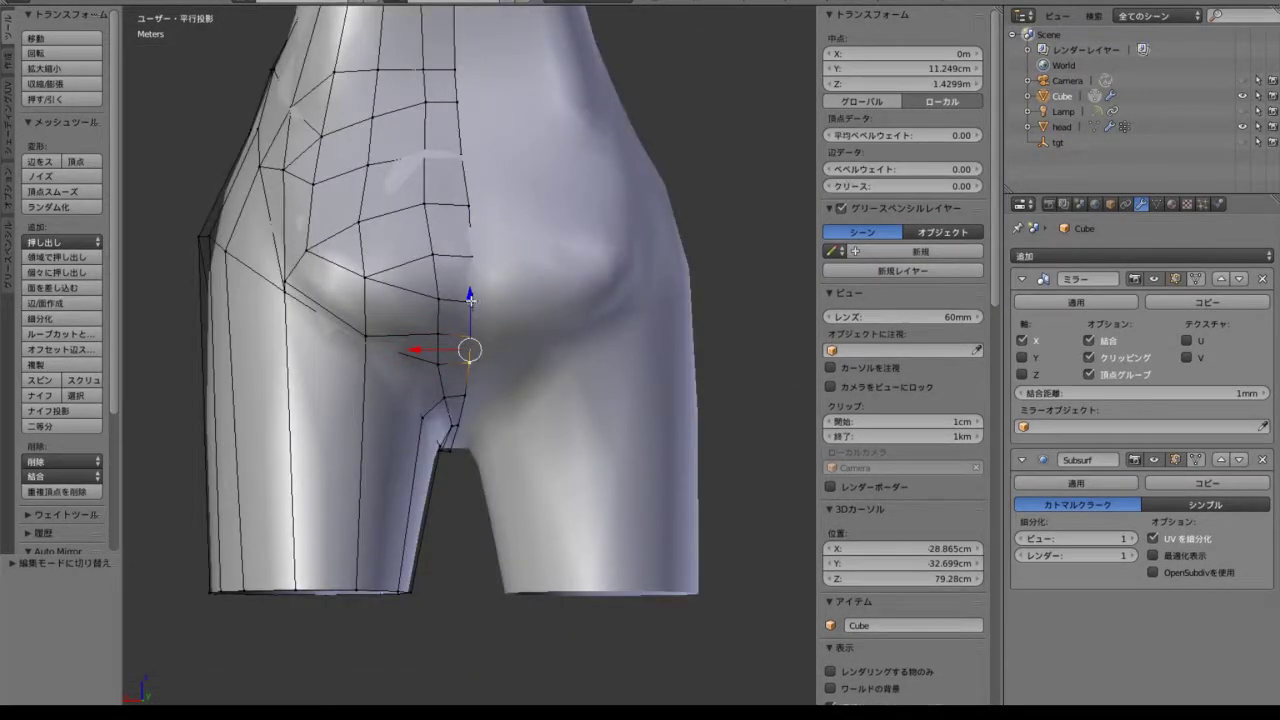
right_click(438, 333)
mouse_move(438, 333)
middle_mouse_down()
mouse_move(516, 362)
mouse_move(551, 354)
mouse_move(414, 360)
mouse_move(552, 445)
mouse_move(310, 300)
mouse_move(429, 251)
mouse_move(500, 271)
mouse_move(400, 280)
mouse_move(525, 257)
middle_mouse_up()
right_click(414, 360, "shift")
Select vertices along the back of the hips and up the buttock curve.
right_click(305, 303)
right_click(500, 206, "shift")
right_click(500, 262)
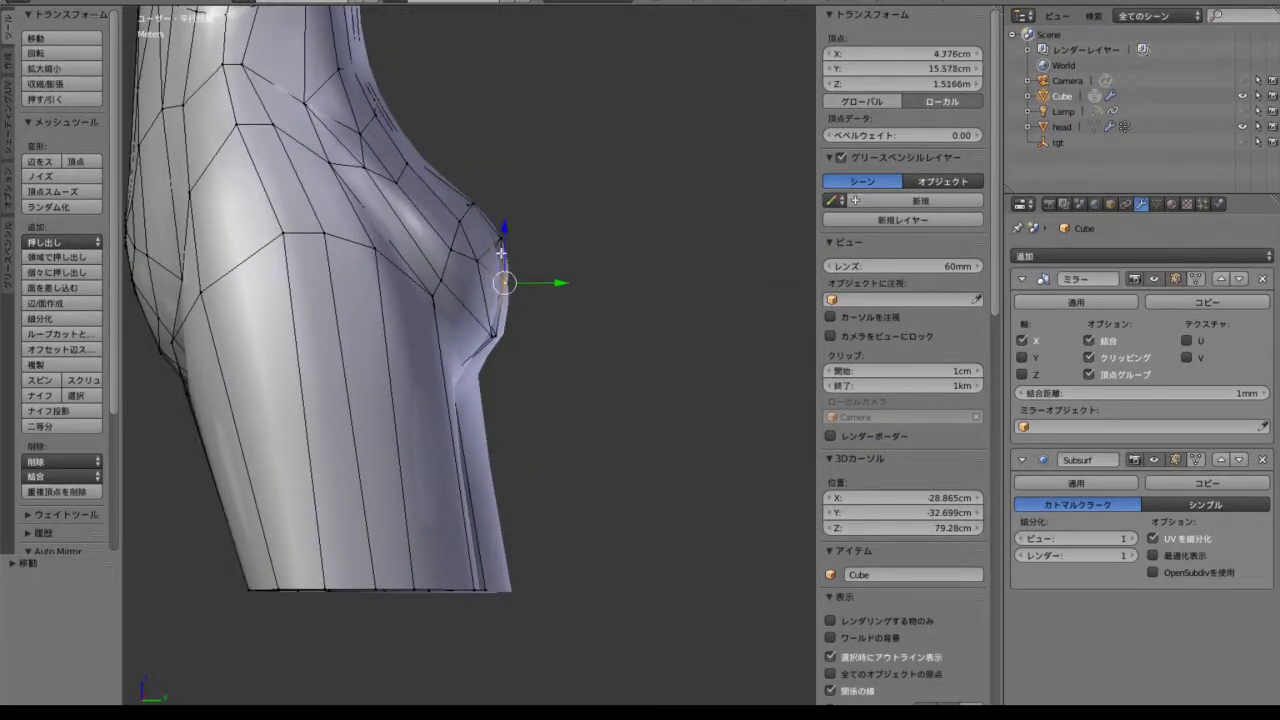
right_click(491, 238)
right_click(302, 258)
mouse_move(527, 206)
middle_mouse_down()
mouse_move(302, 258)
mouse_move(294, 323)
middle_mouse_up()
right_click(304, 294, "shift")
In the straight back view, move outer-hip vertices up and outward, then pick waist vertices.
right_click(263, 211)
middle_click_drag(263, 211, 248, 208)
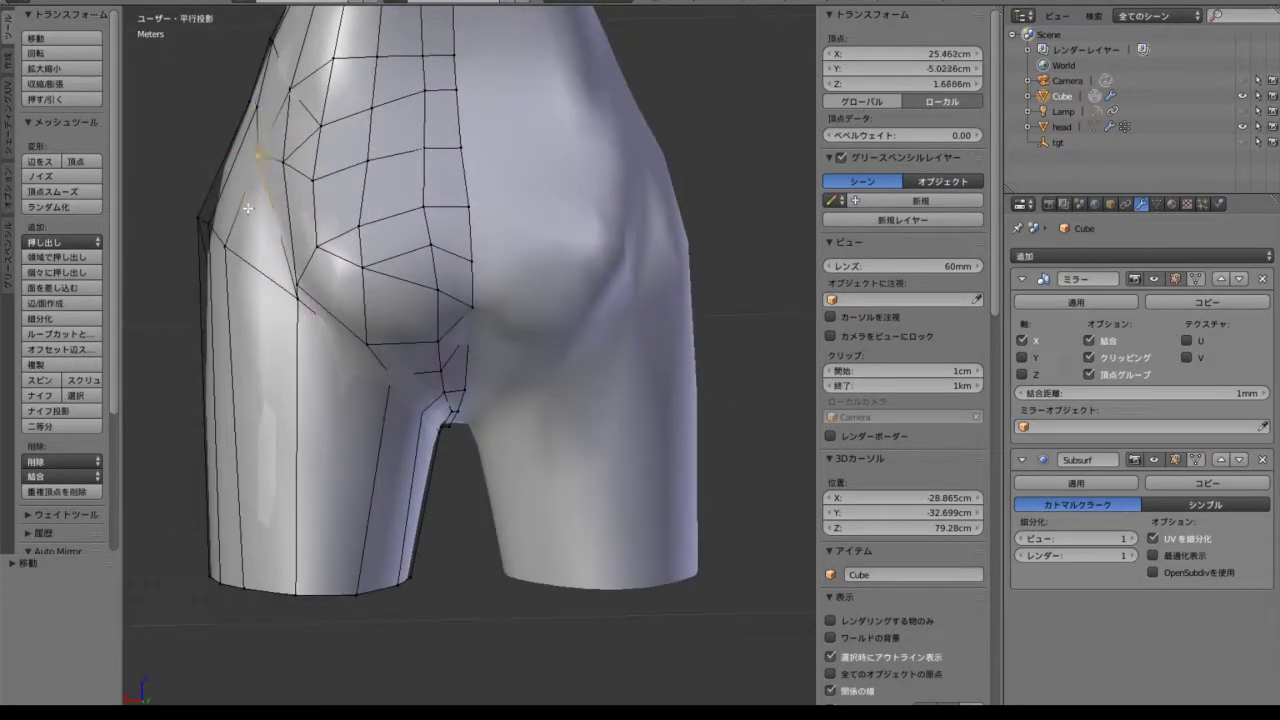
key("g")
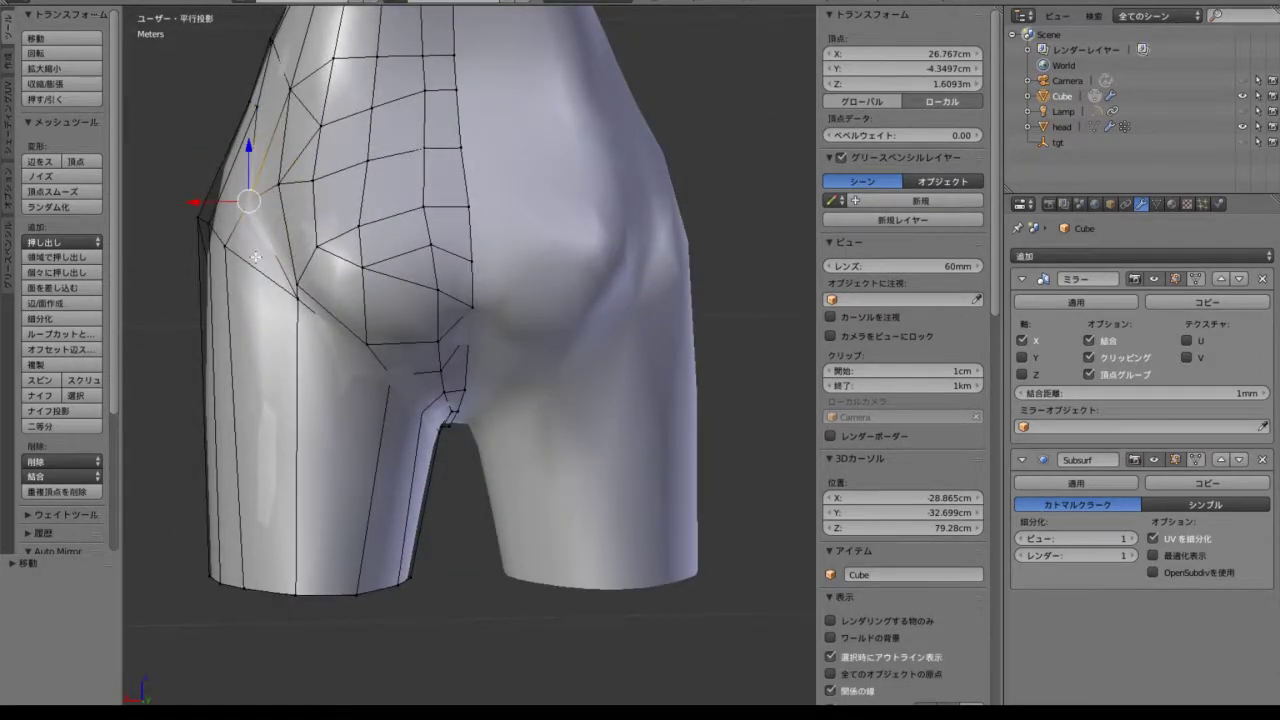
key("ctrl+KP_1")
right_click(289, 193)
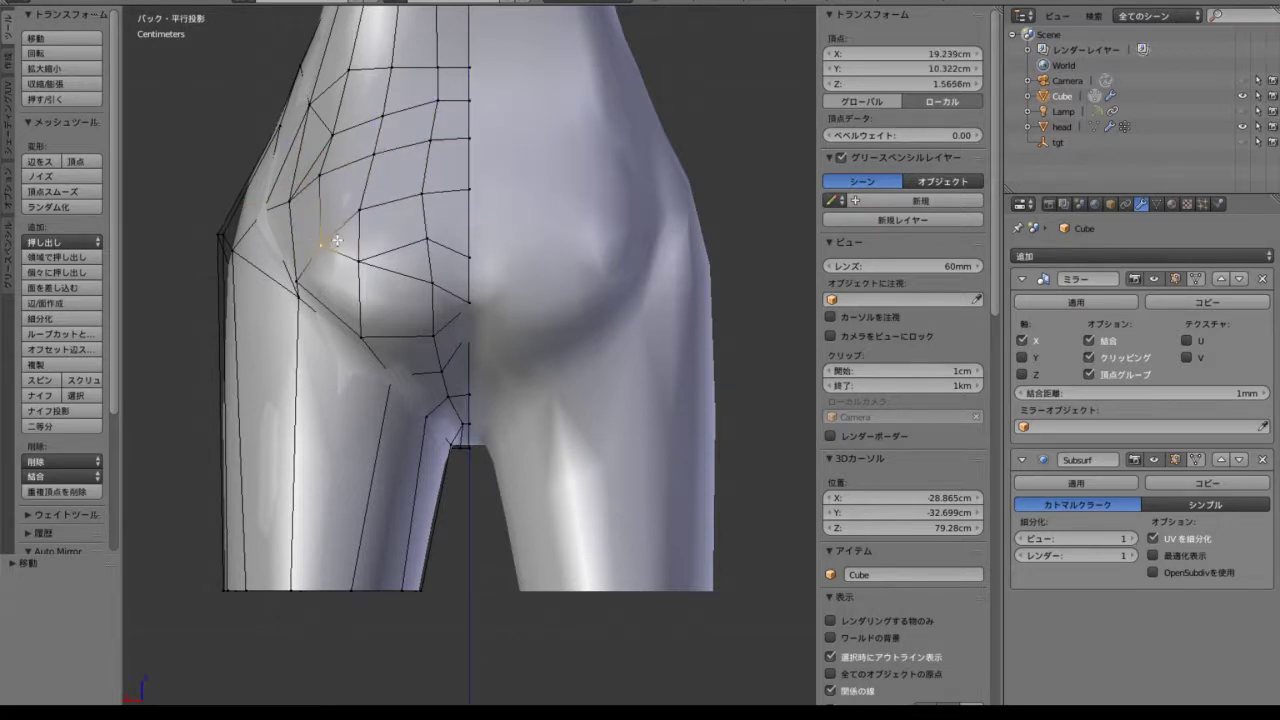
key("g")
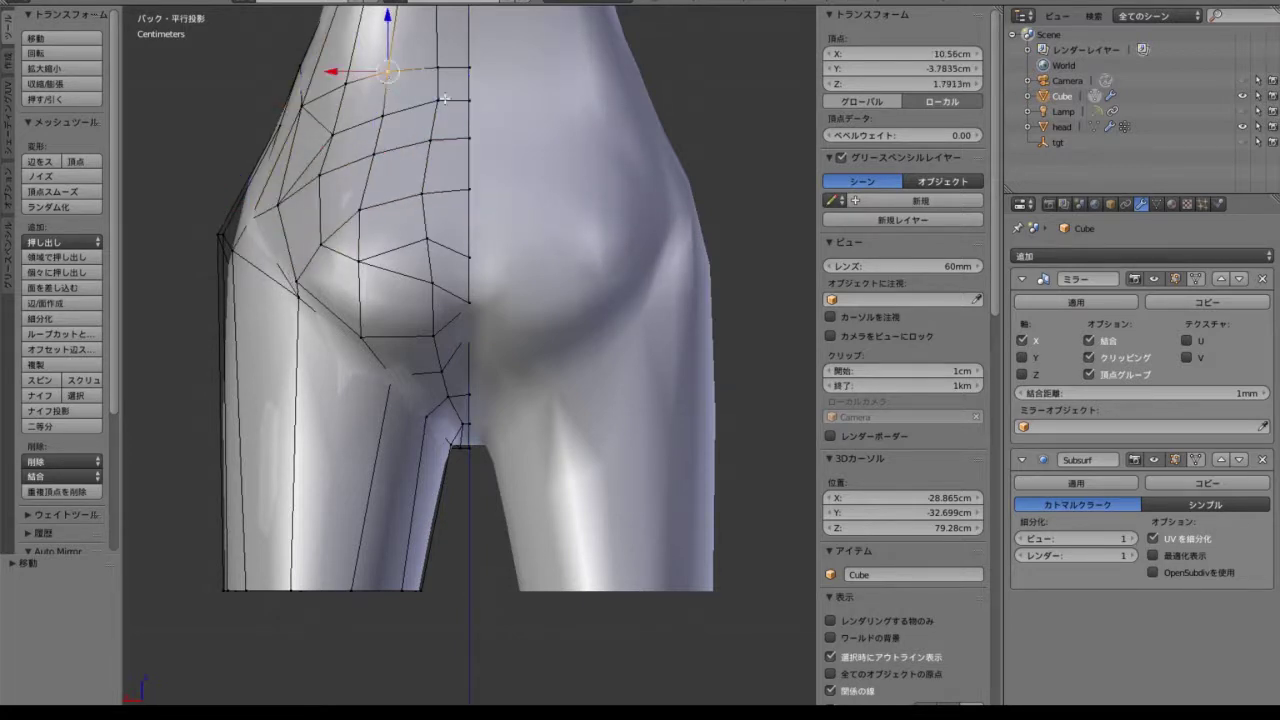
scroll(445, 98, "down", 2)
right_click(468, 289)
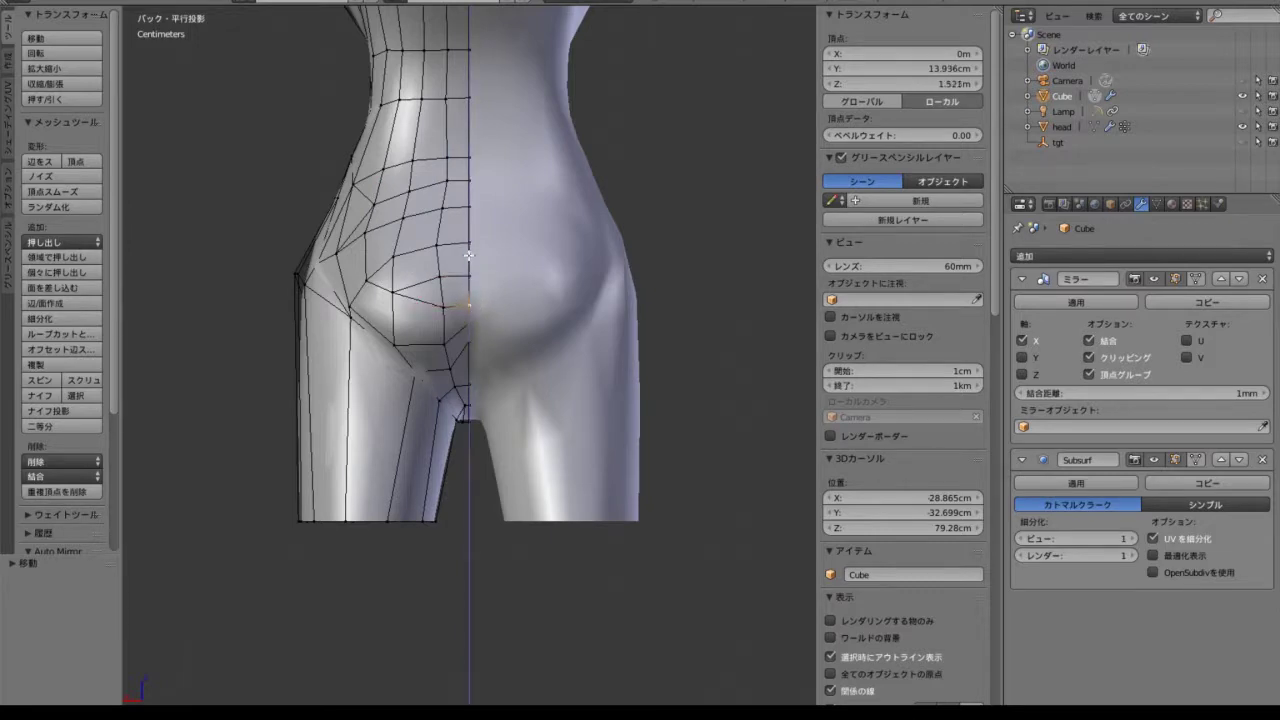
mouse_move(468, 256)
middle_mouse_down()
mouse_move(526, 300)
mouse_move(649, 249)
mouse_move(401, 361)
mouse_move(357, 300)
mouse_move(581, 377)
middle_mouse_up()
right_click(401, 361, "shift")
key("Tab")
key("Tab")
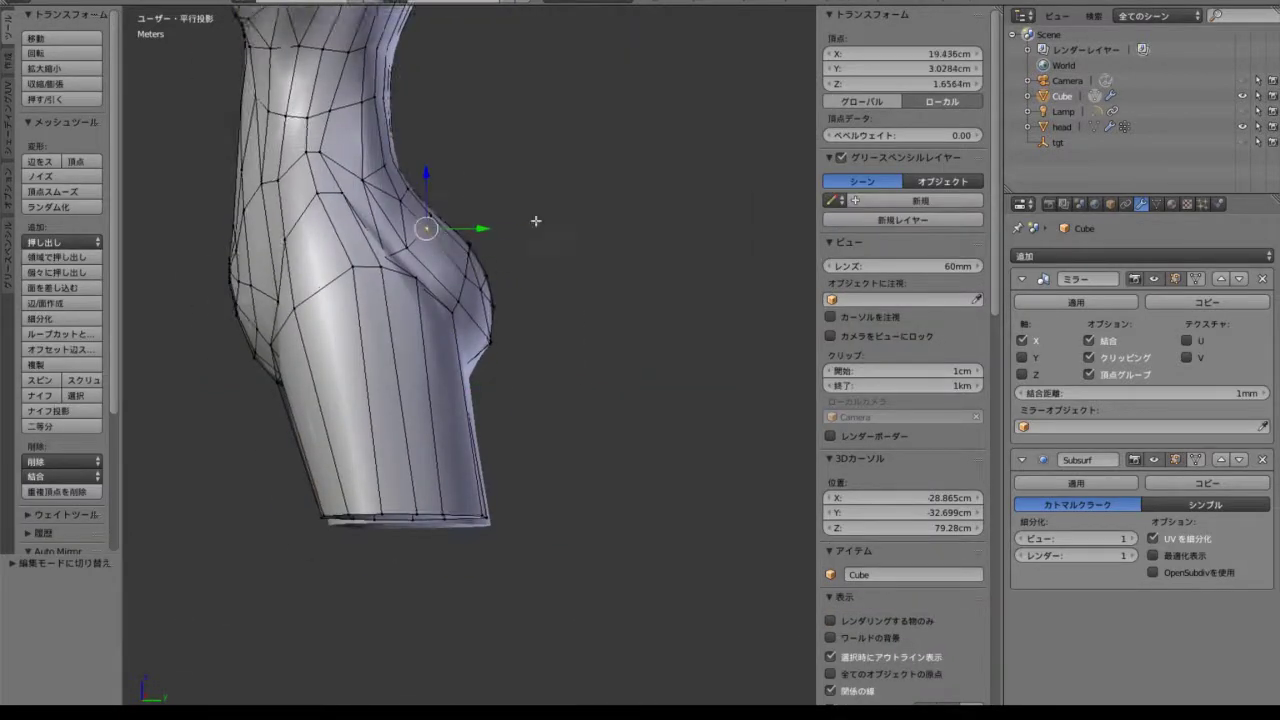
In wireframe right view, shift the buttock and under-buttock edge loops front-to-back along Y.
mouse_move(536, 221)
middle_mouse_down()
mouse_move(450, 300)
mouse_move(463, 309)
middle_mouse_up()
key("z")
right_click(475, 293)
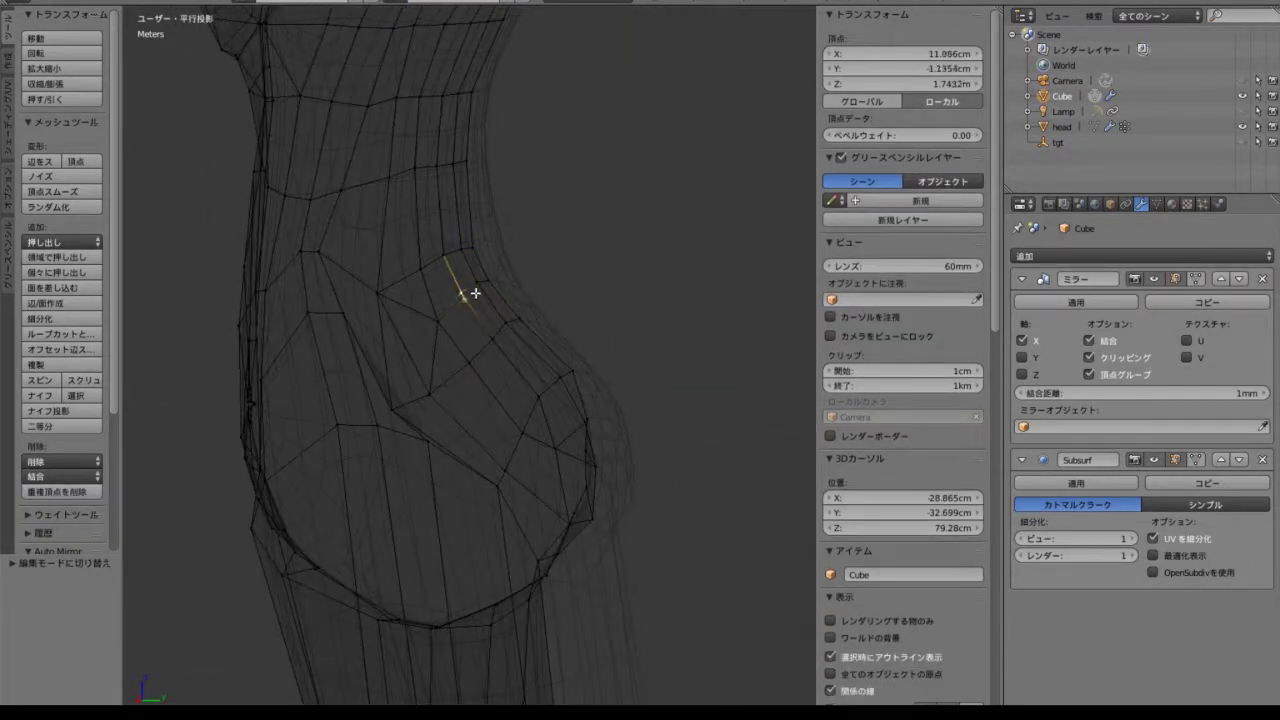
key("KP_3")
right_click(475, 336)
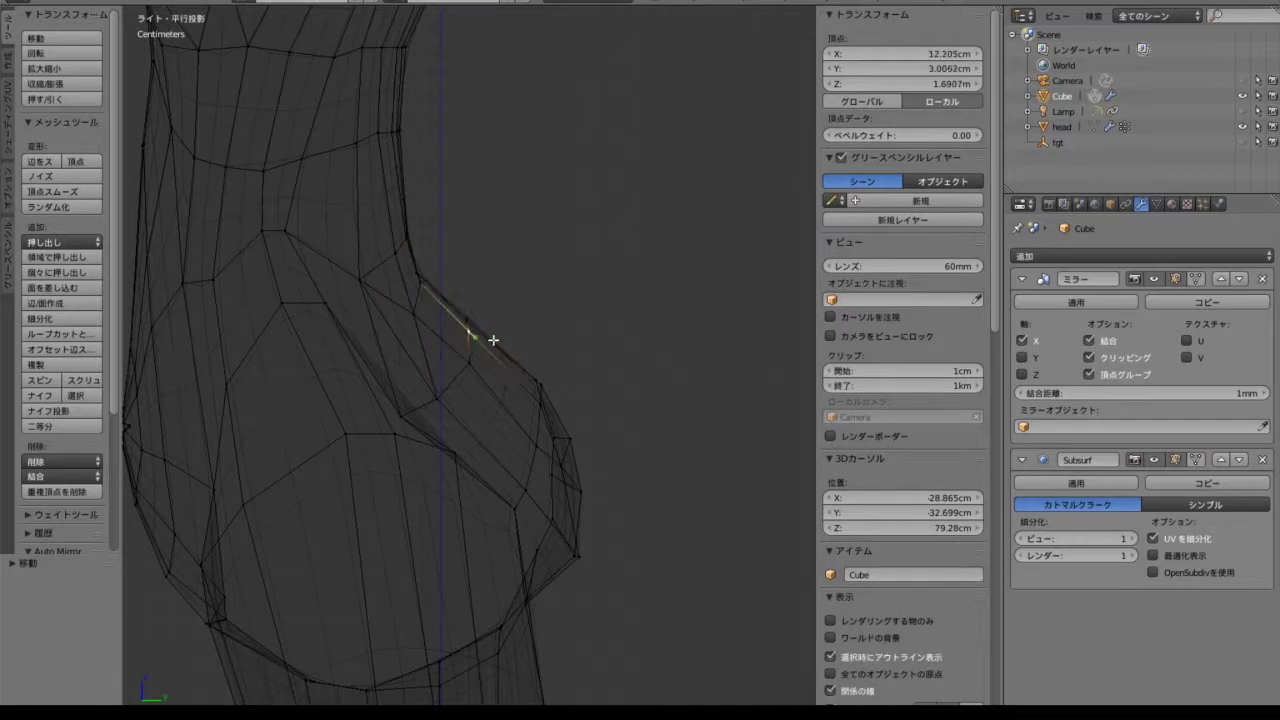
right_click(493, 340, "alt")
right_click(530, 390, "alt")
key("g")
key("y")
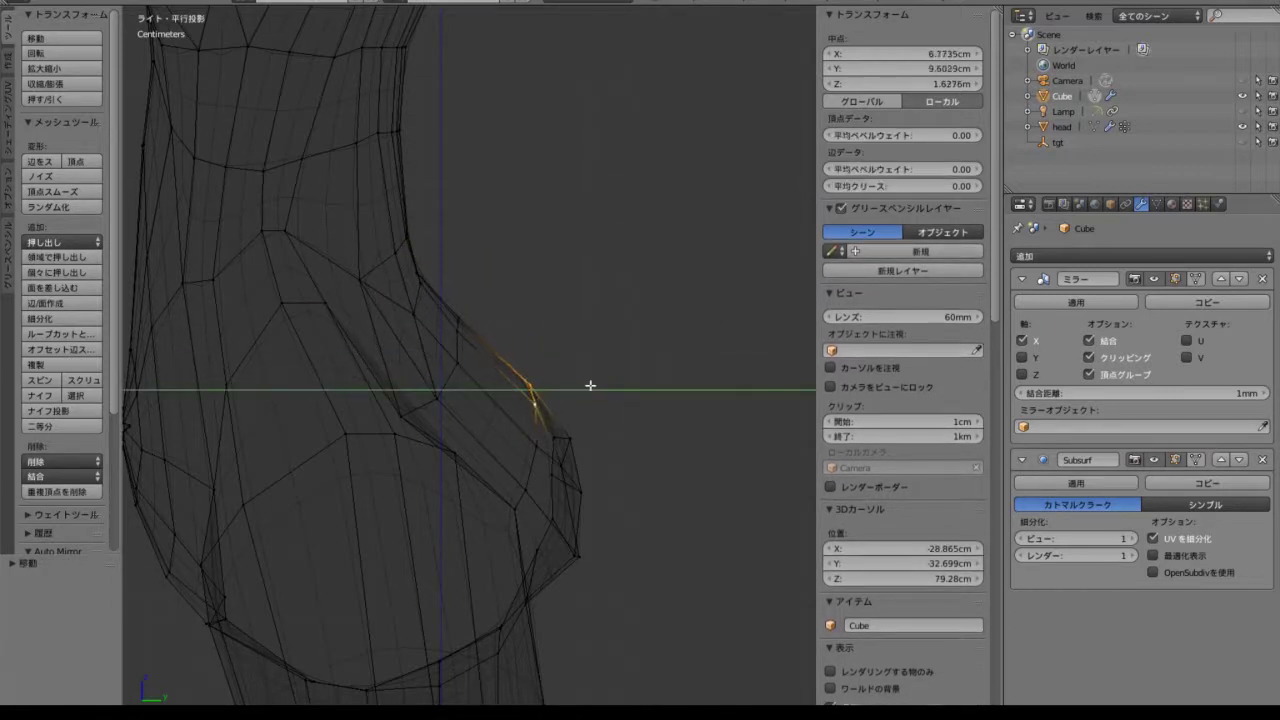
right_click(590, 385)
right_click(556, 545, "alt")
key("g")
key("y")
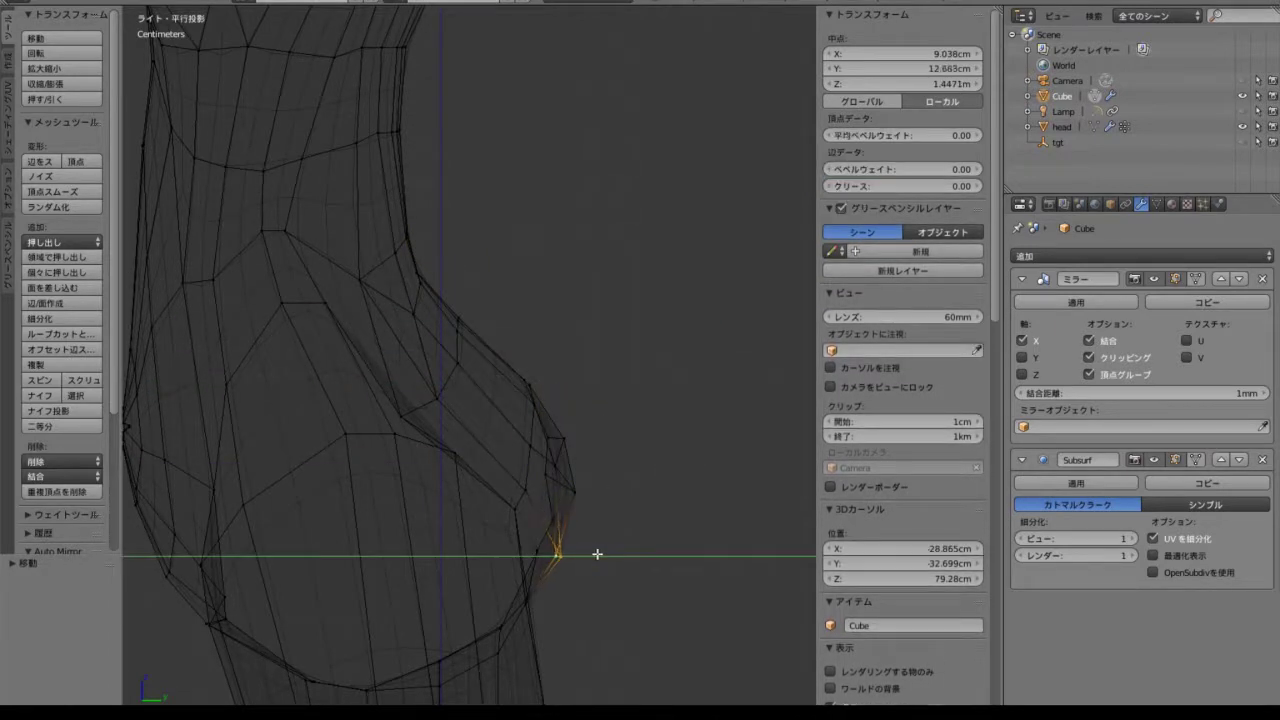
Back in solid shading, move an upper-buttock vertex sideways along X, then front-to-back along Y.
key("z")
middle_click_drag(612, 553, 500, 455)
right_click(525, 453)
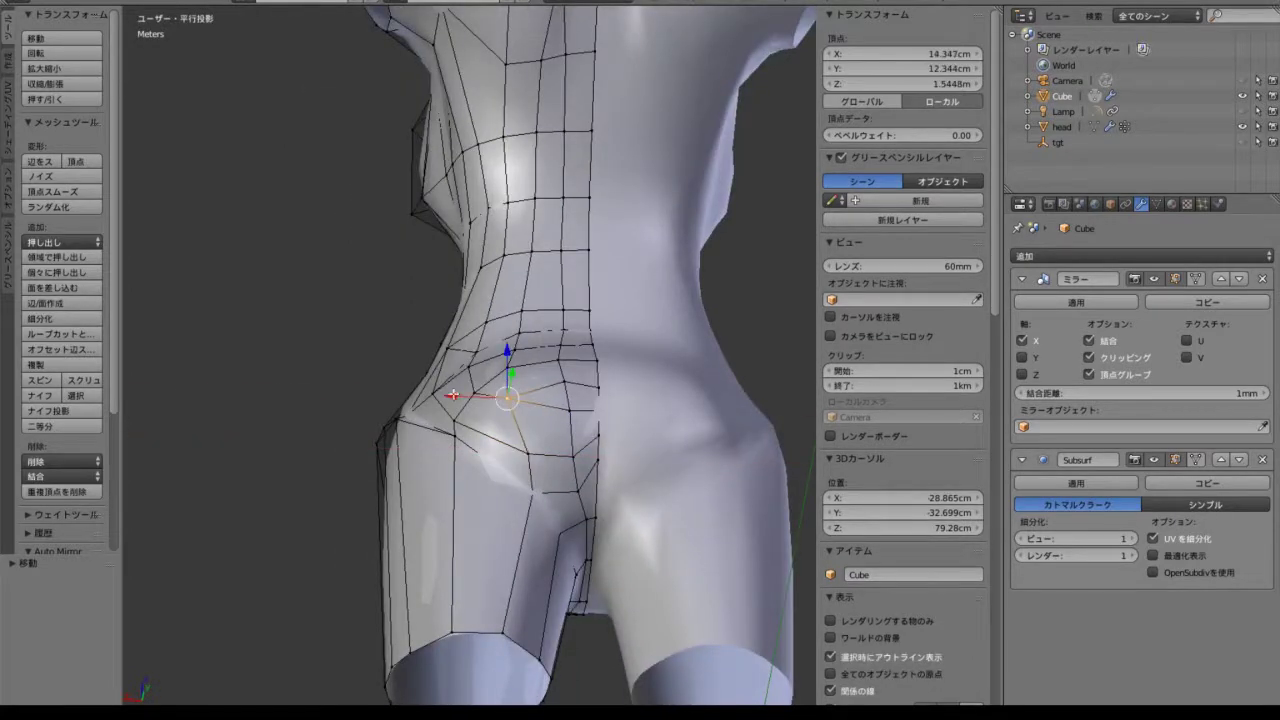
middle_click_drag(453, 366, 538, 455)
right_click(541, 453)
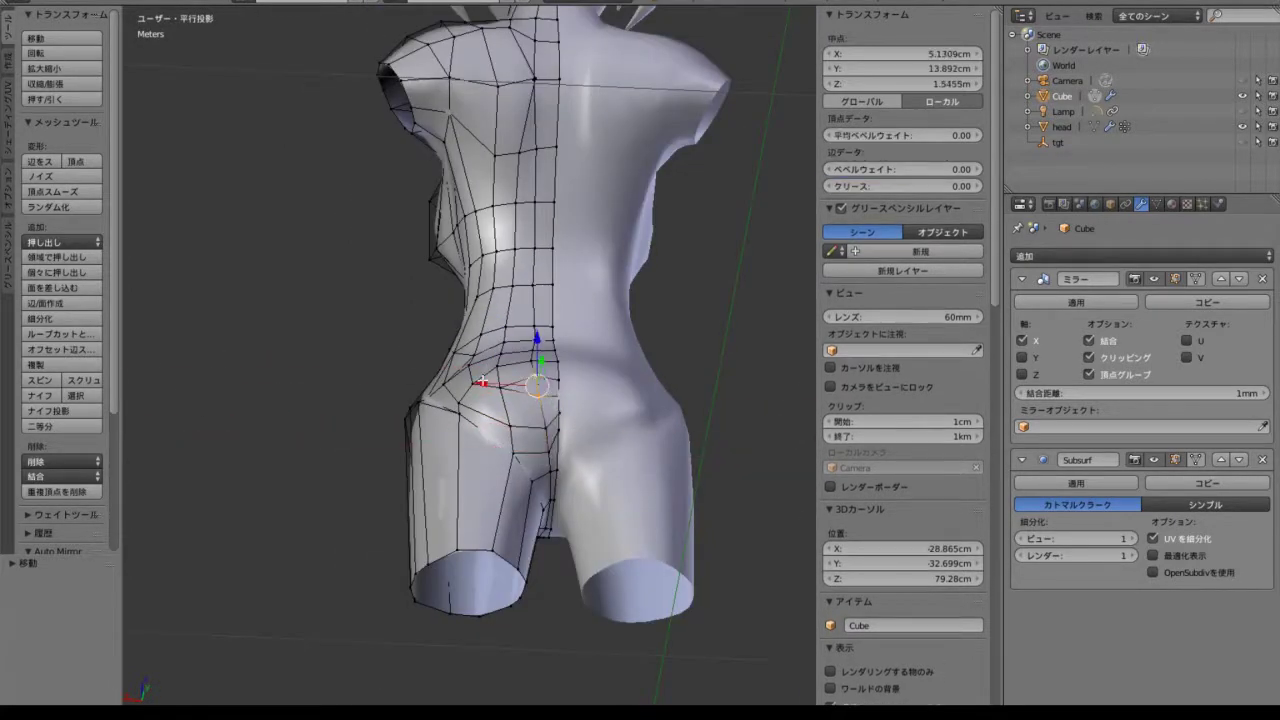
right_click(540, 377)
key("g")
key("x")
left_click(490, 376)
scroll(490, 376, "up", 3)
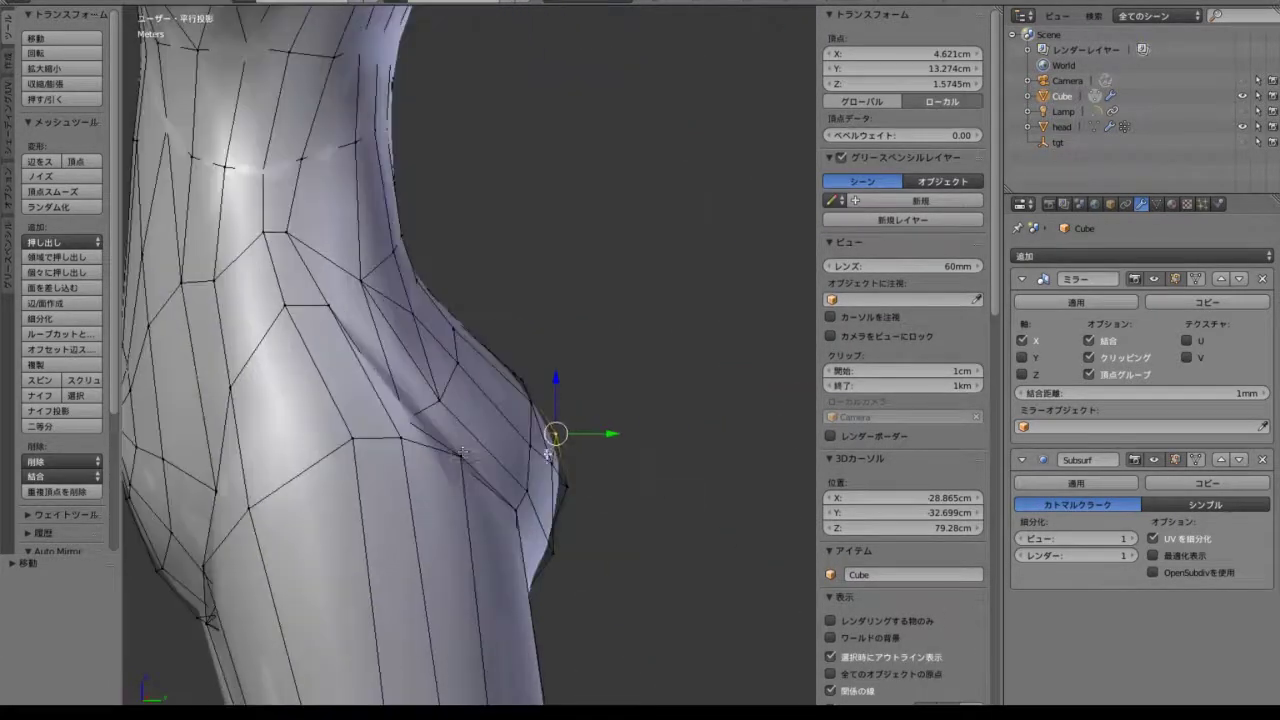
mouse_move(490, 376)
middle_mouse_down()
mouse_move(470, 410)
mouse_move(367, 397)
middle_mouse_up()
key("g")
key("y")
left_click(450, 410)
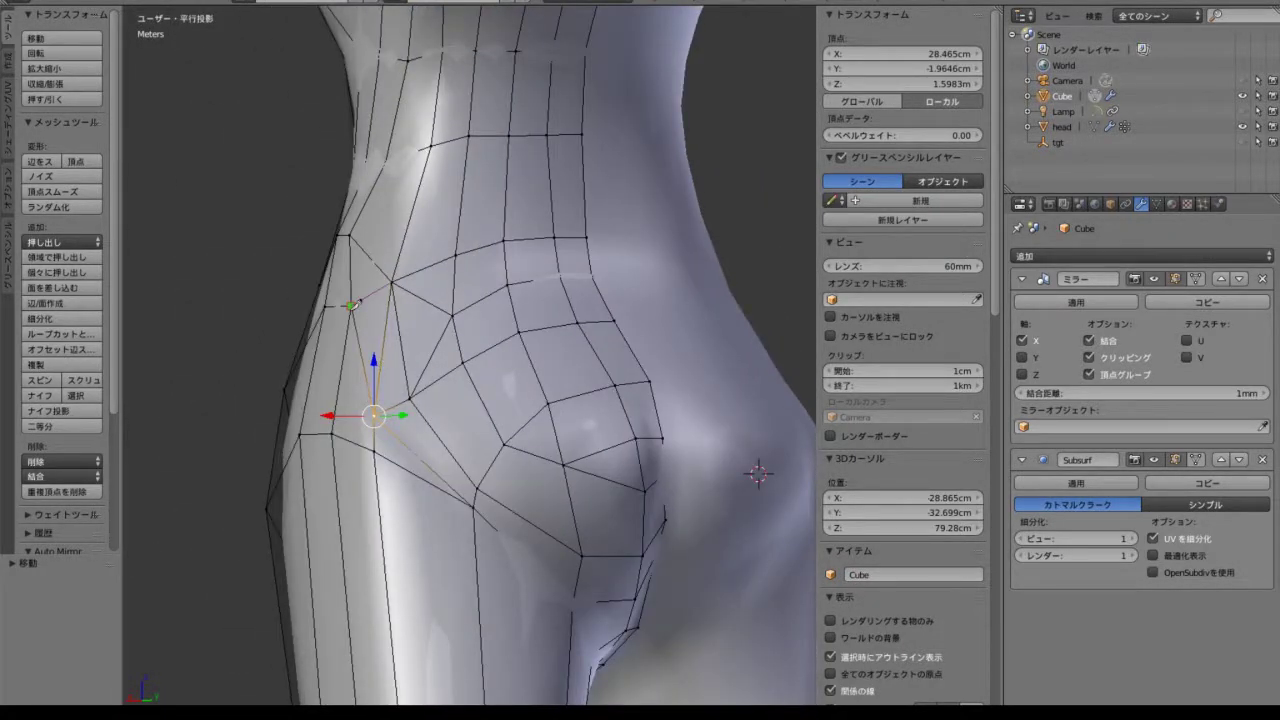
Make knife cuts across the hip and dissolve the extra edges they create.
key("Return")
right_click(368, 292, "shift")
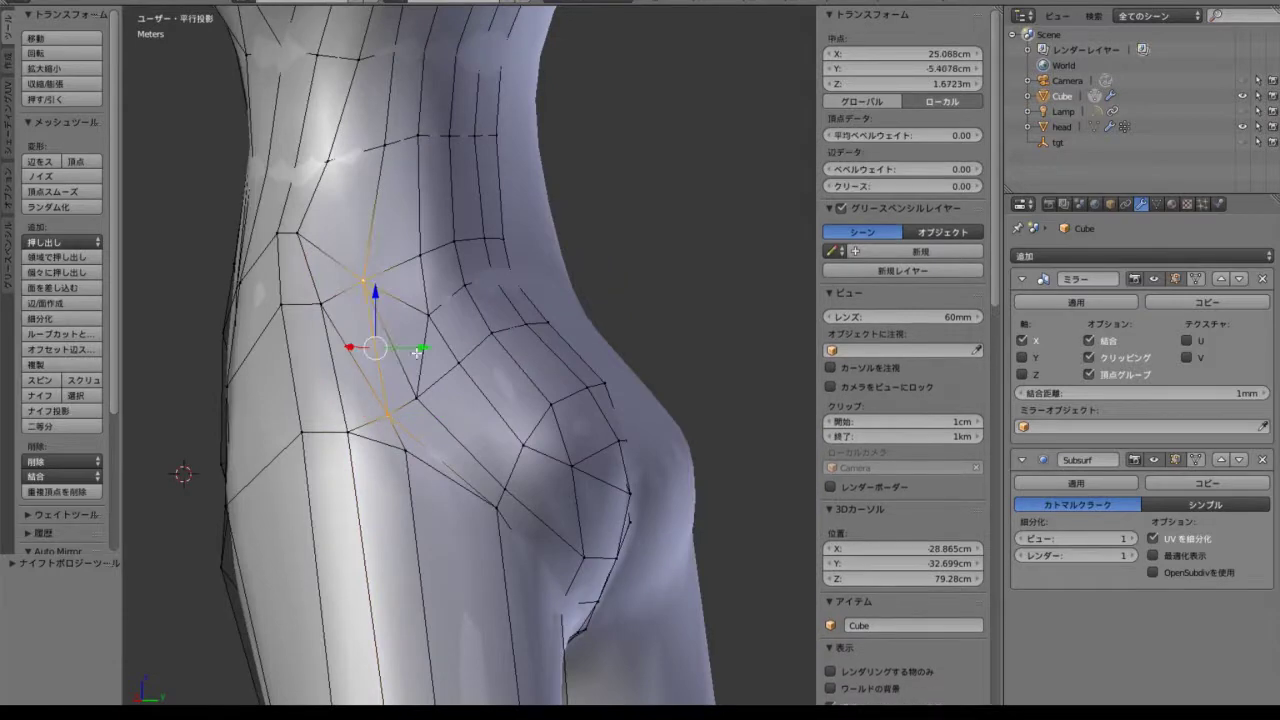
key("x")
left_click(371, 443)
mouse_move(371, 443)
middle_mouse_down()
mouse_move(377, 381)
mouse_move(508, 371)
middle_mouse_up()
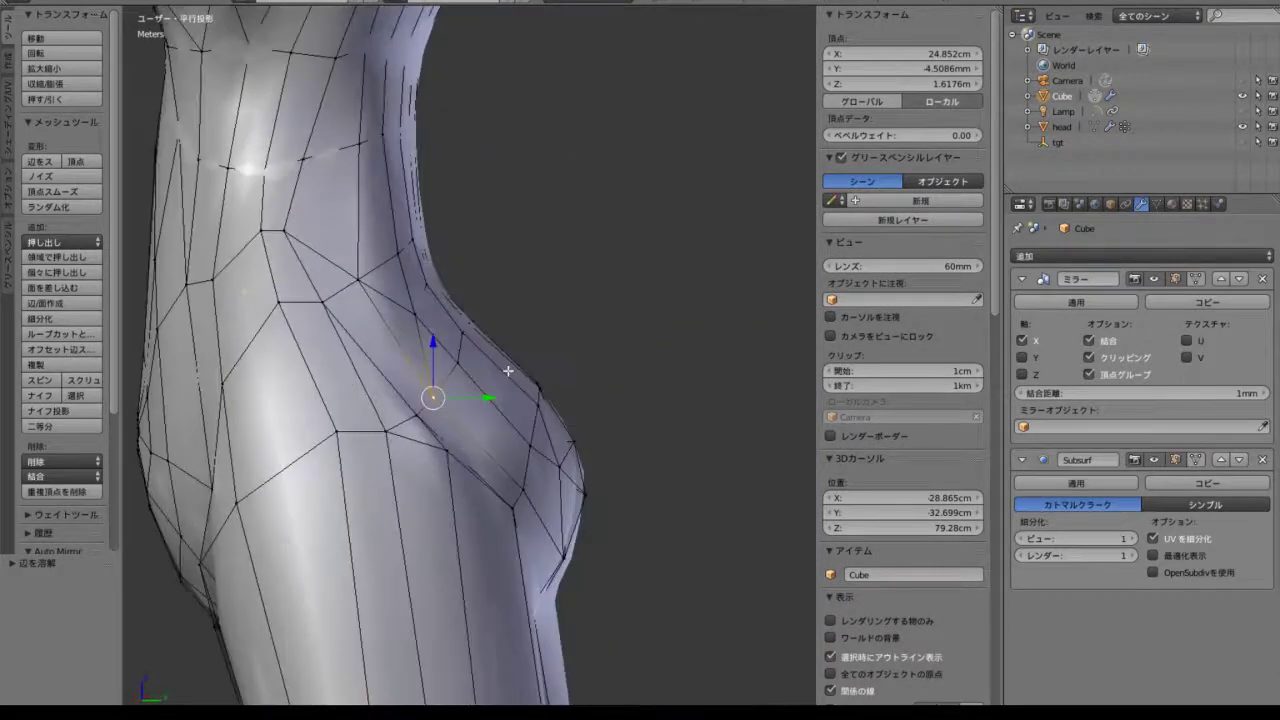
key("Return")
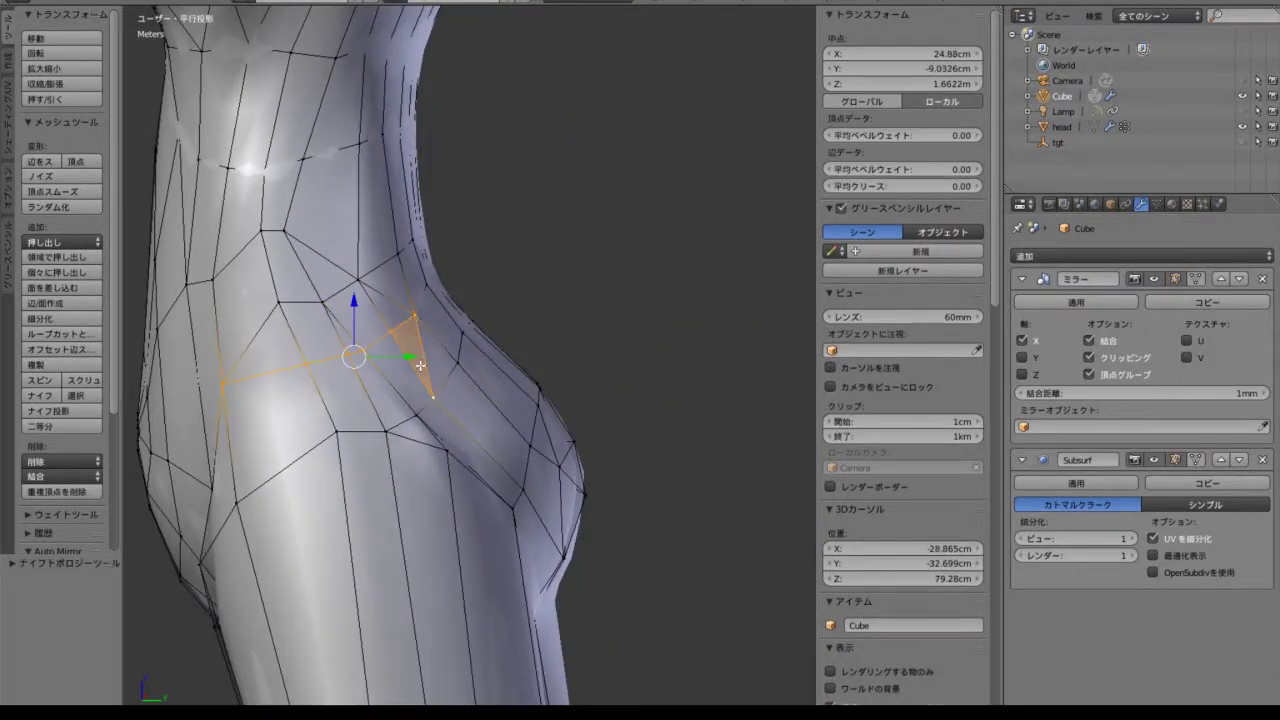
key("x")
left_click(407, 300)
Slide and nudge hip and buttock vertices, then commit another knife cut on the hip.
middle_click_drag(537, 314, 500, 323)
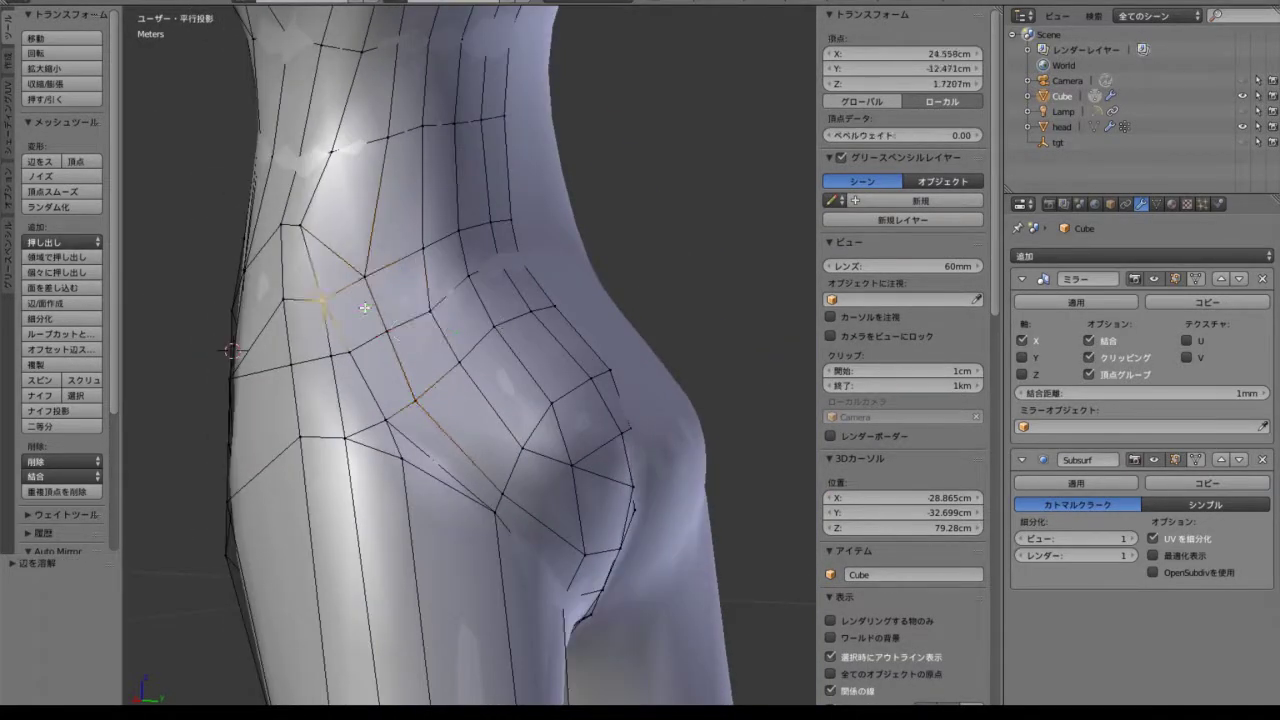
left_click(365, 308)
middle_click_drag(365, 308, 374, 326)
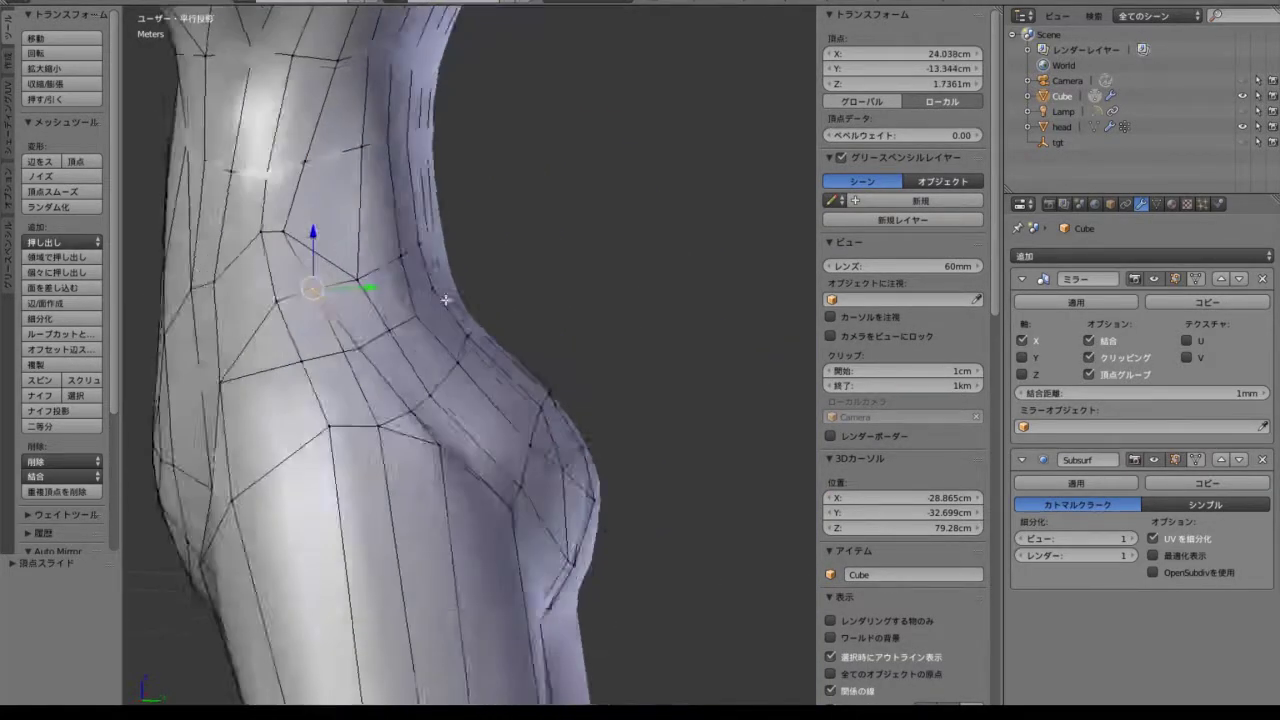
right_click_drag(372, 340, 375, 344)
middle_click_drag(375, 344, 348, 375)
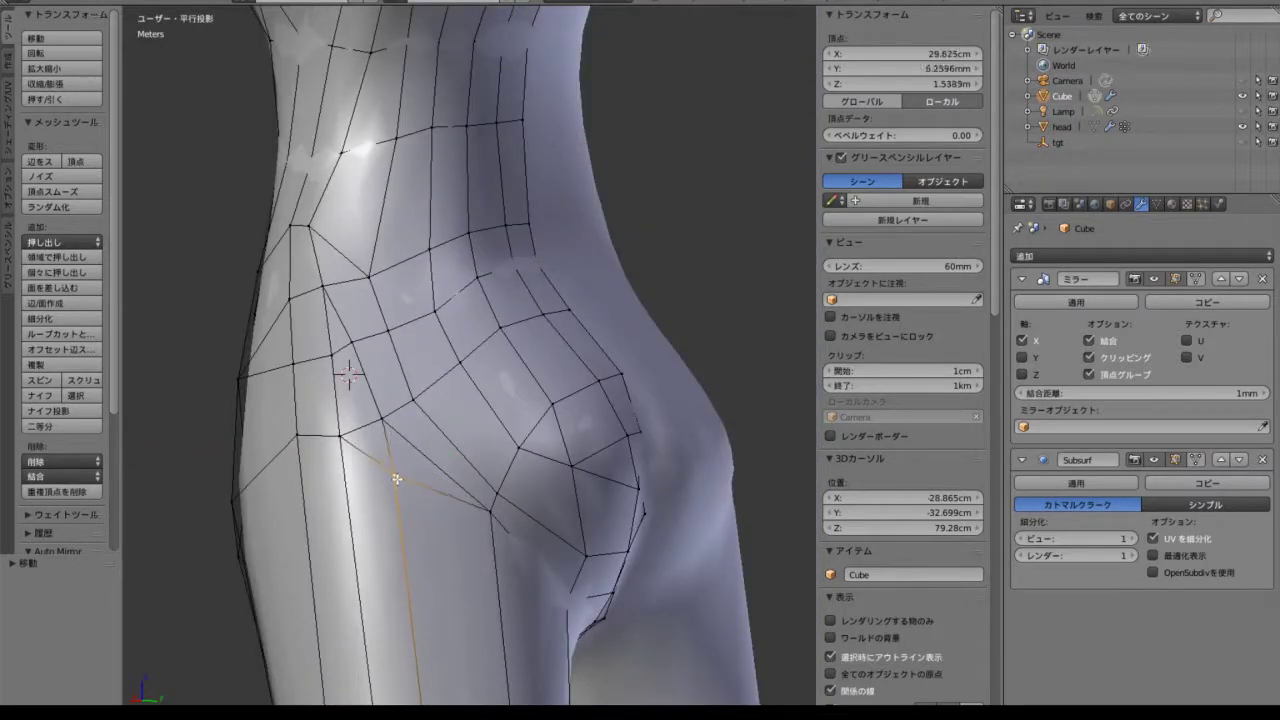
middle_click_drag(396, 479, 457, 457)
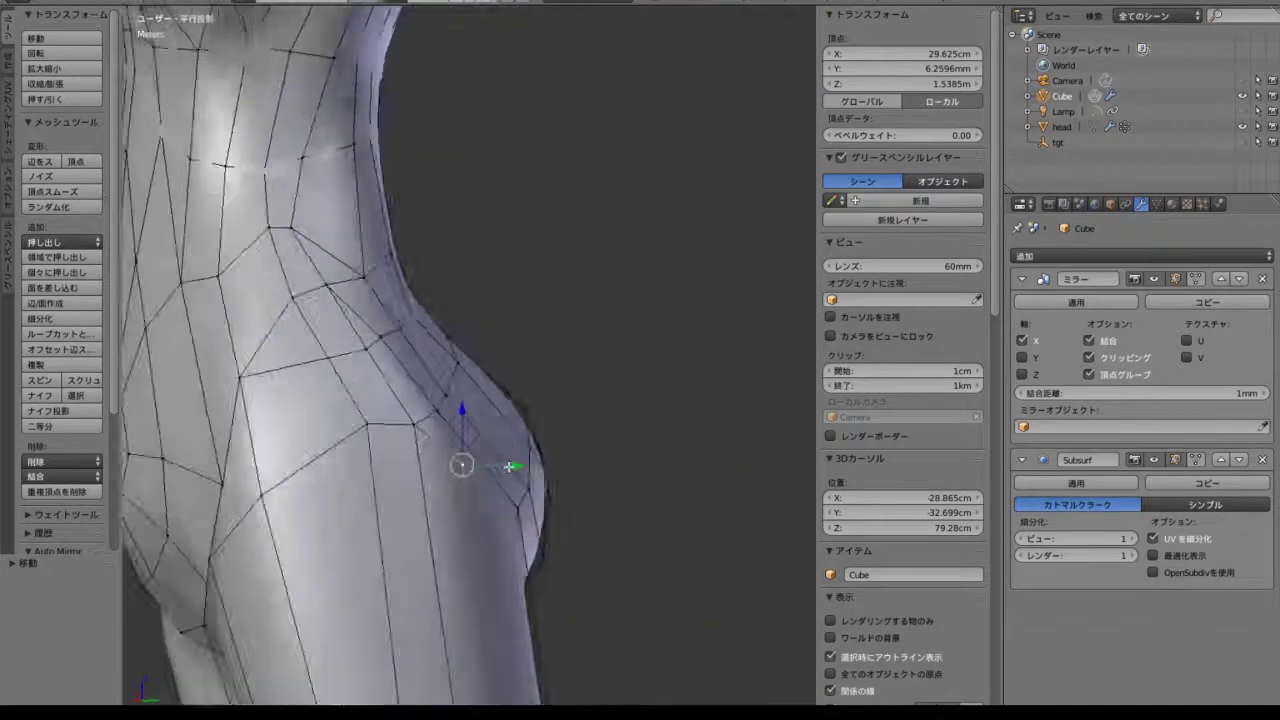
right_click_drag(432, 498, 425, 506)
key("Return")
middle_click_drag(235, 491, 370, 476)
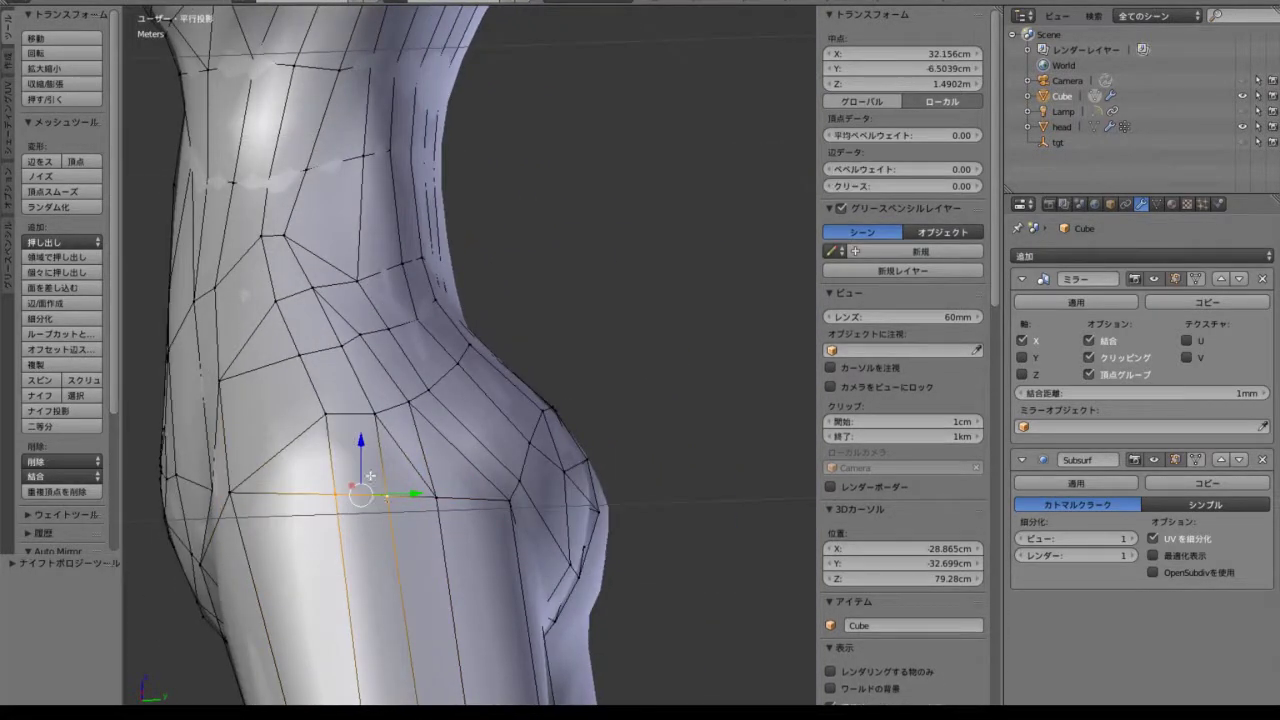
mouse_move(420, 509)
middle_mouse_down()
mouse_move(409, 459)
mouse_move(590, 537)
middle_mouse_up()
scroll(590, 537, "down", 4)
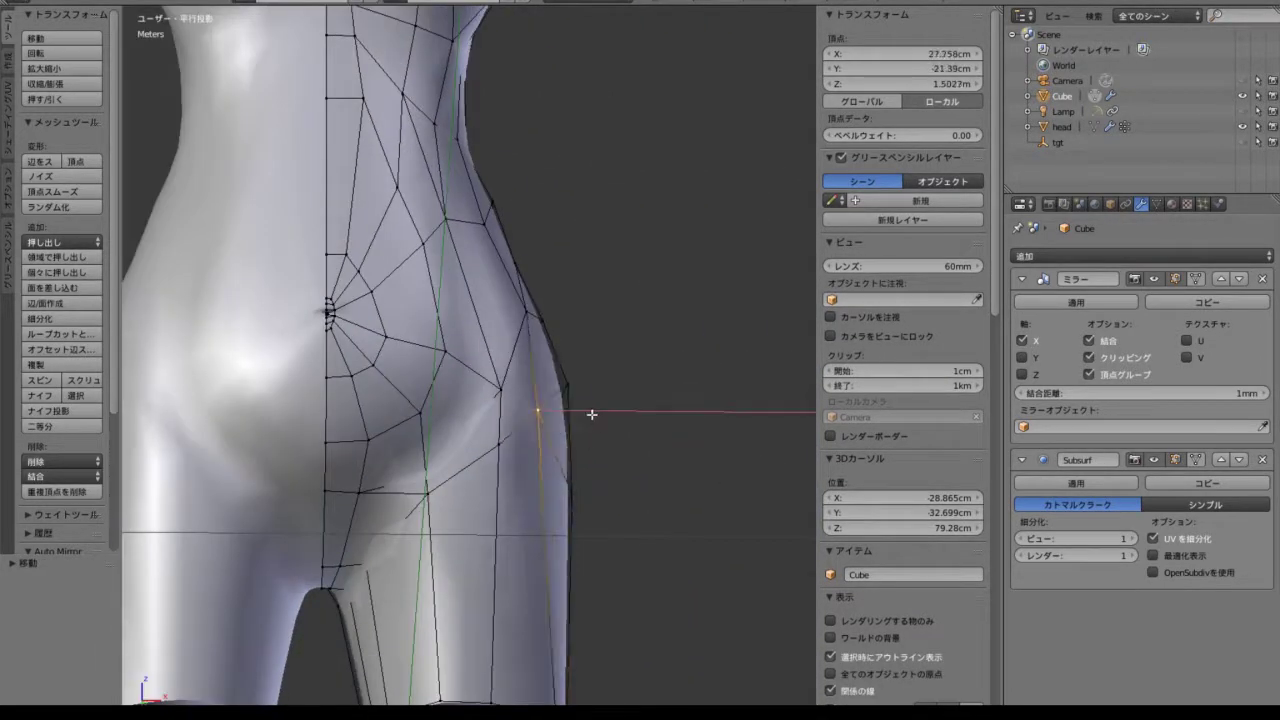
mouse_move(586, 414)
middle_mouse_down()
mouse_move(413, 353)
mouse_move(480, 420)
mouse_move(597, 500)
middle_mouse_up()
scroll(440, 495, "up", 2)
mouse_move(440, 495)
middle_mouse_down()
mouse_move(446, 345)
mouse_move(520, 300)
mouse_move(620, 380)
middle_mouse_up()
scroll(520, 300, "down", 2)
scroll(620, 380, "up", 2)
key("KP_1")
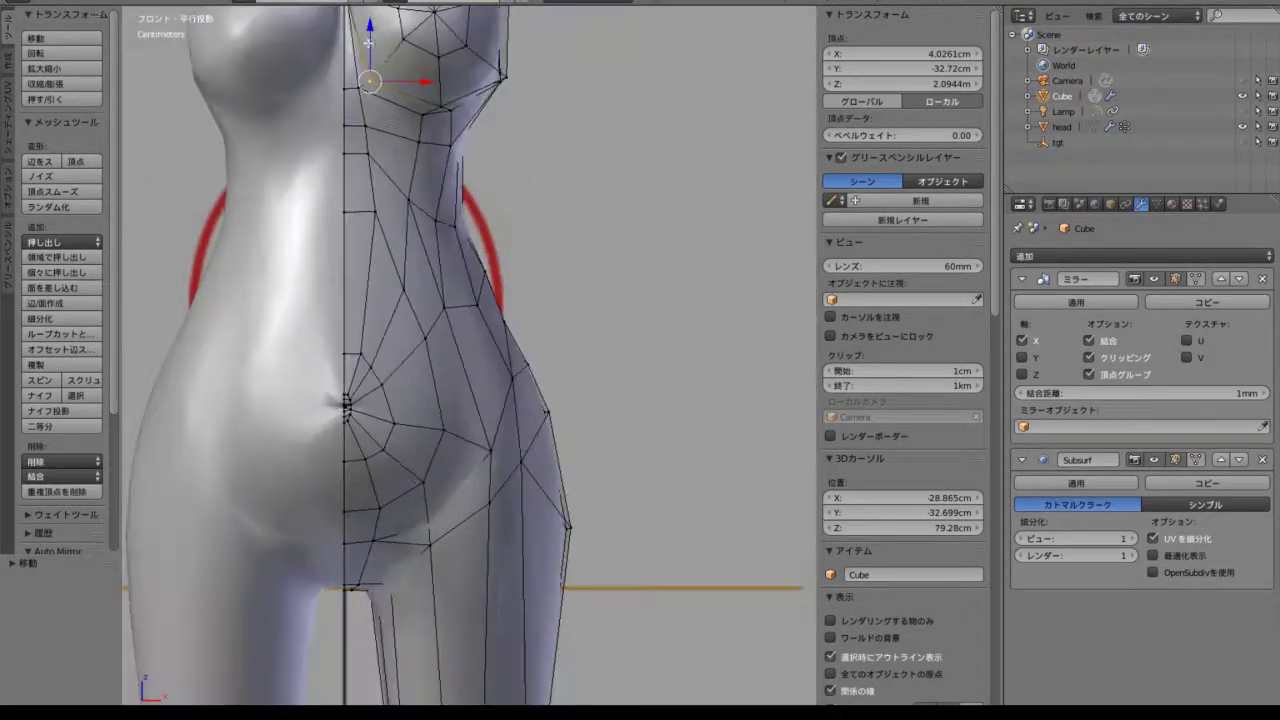
key("KP_Decimal")
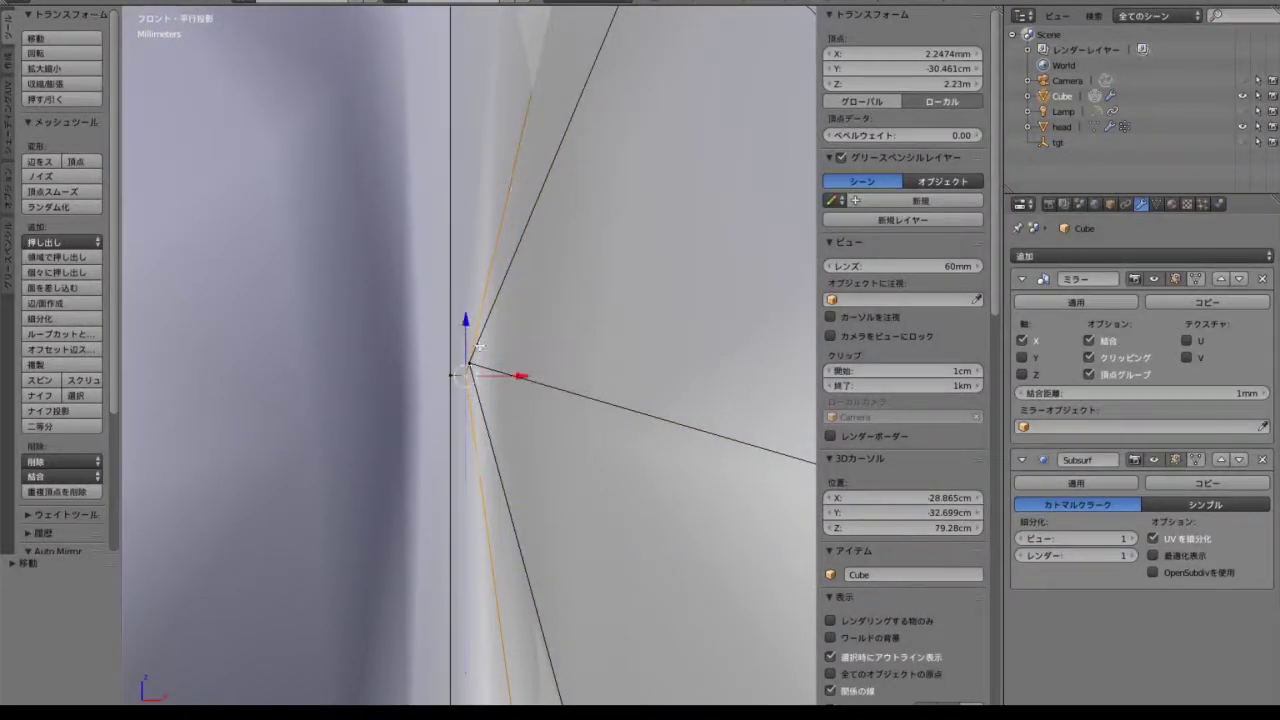
mouse_move(505, 362)
middle_mouse_down()
mouse_move(617, 374)
mouse_move(471, 400)
mouse_move(467, 464)
middle_mouse_up()
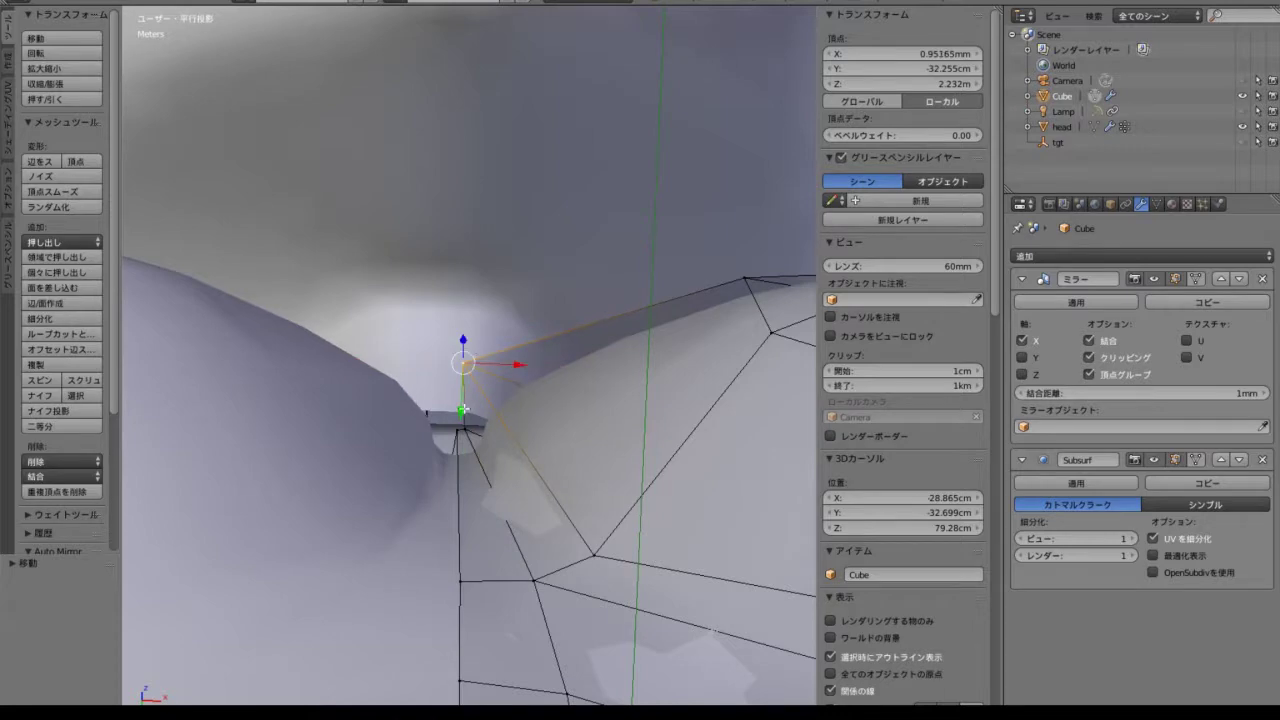
middle_click_drag(521, 367, 700, 380)
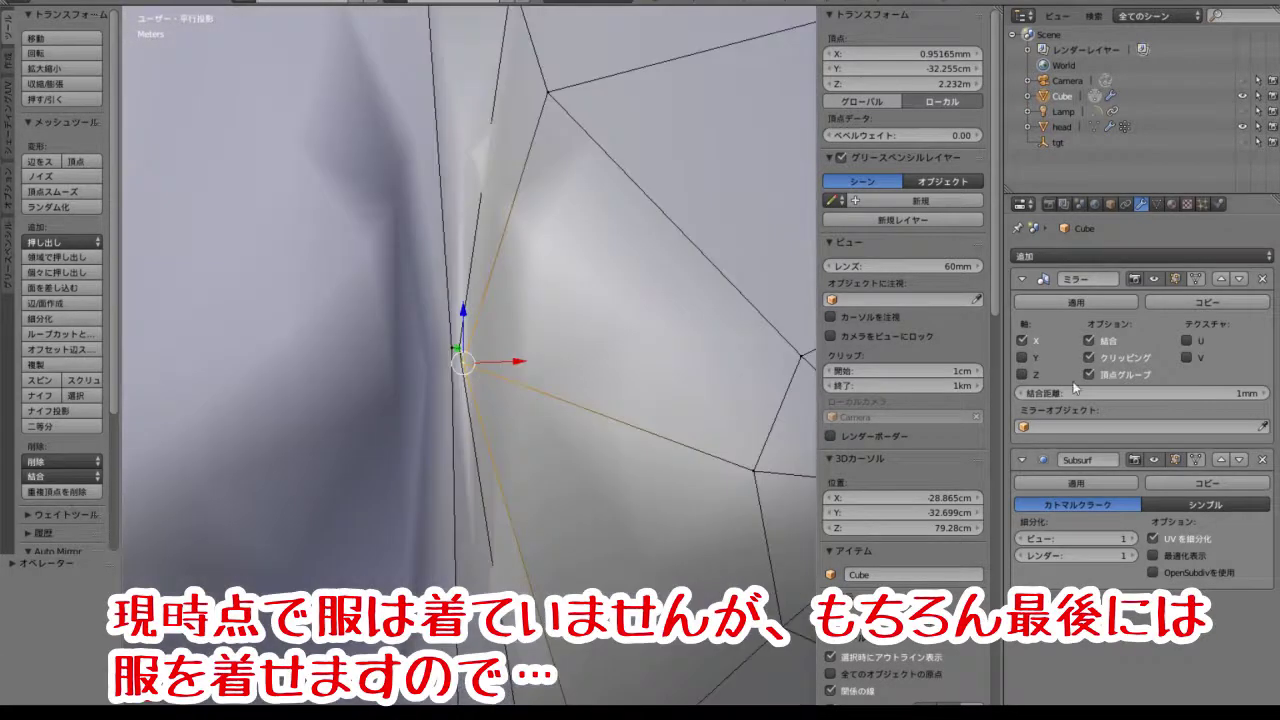
middle_click_drag(526, 365, 465, 414)
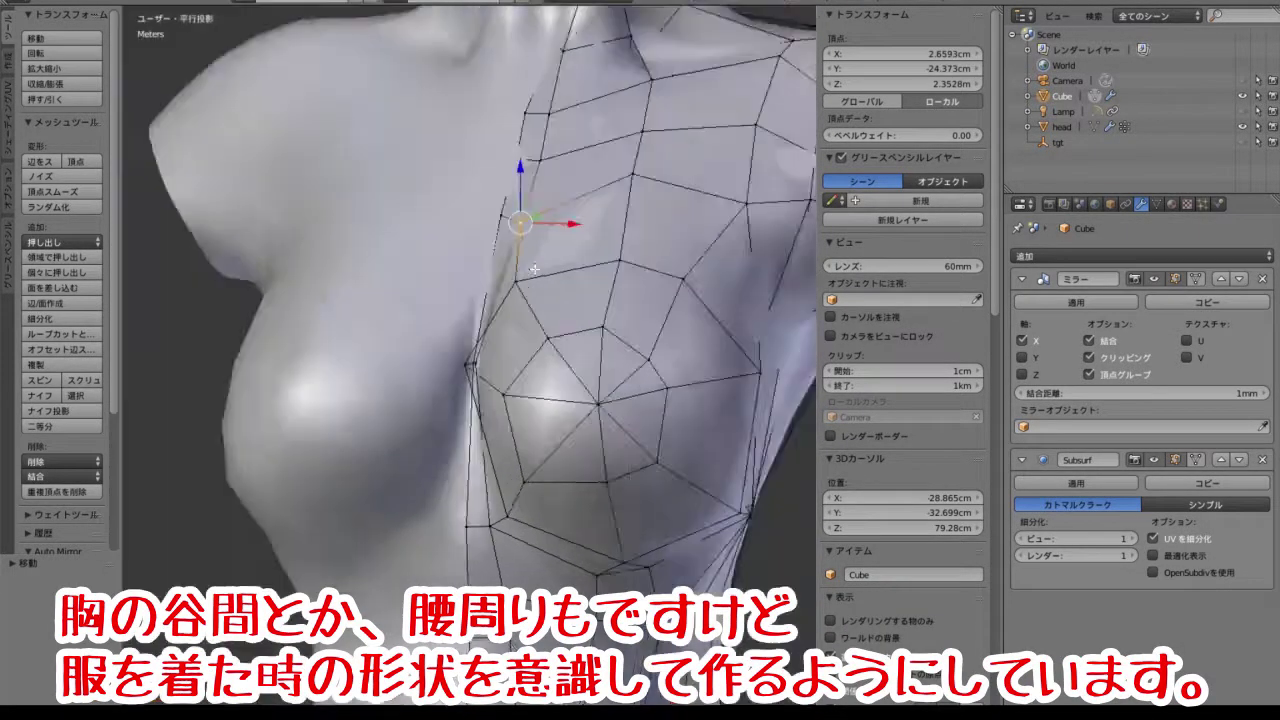
Move the selected chest vertices front-to-back along Y to shape the bust.
mouse_move(506, 242)
middle_mouse_down()
mouse_move(570, 388)
mouse_move(563, 315)
middle_mouse_up()
left_click(570, 388, "alt")
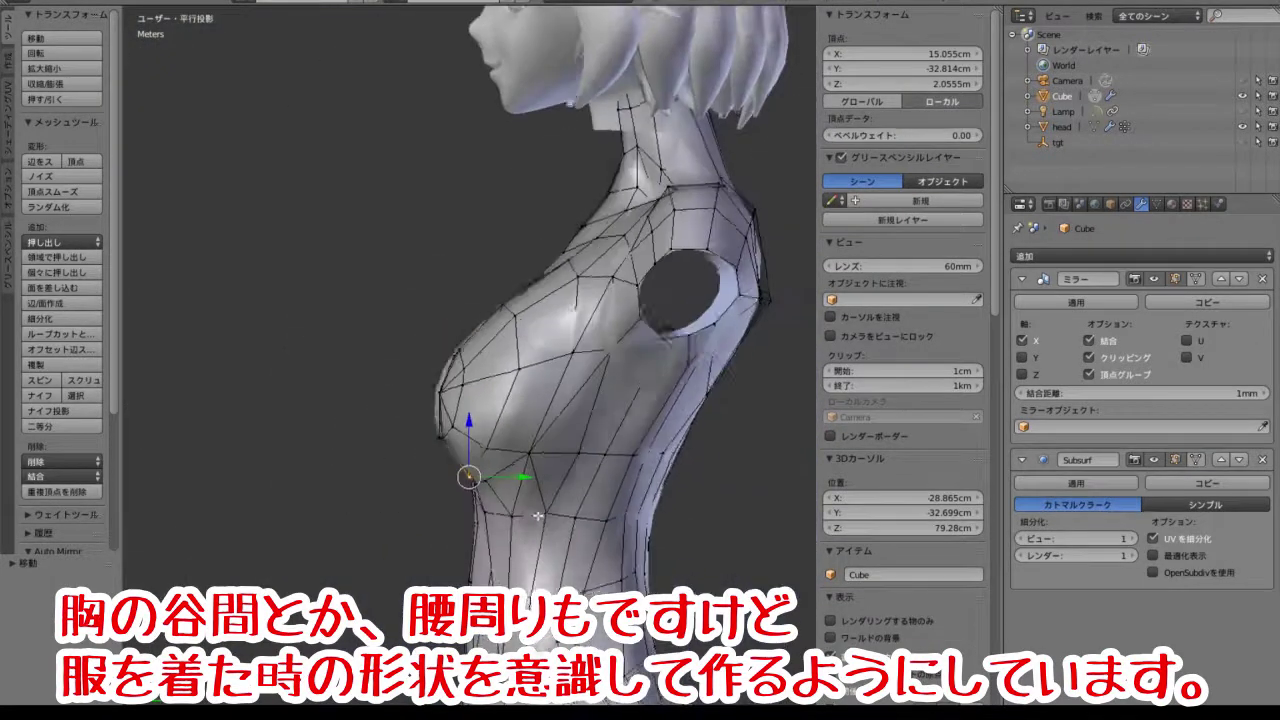
key("g")
key("y")
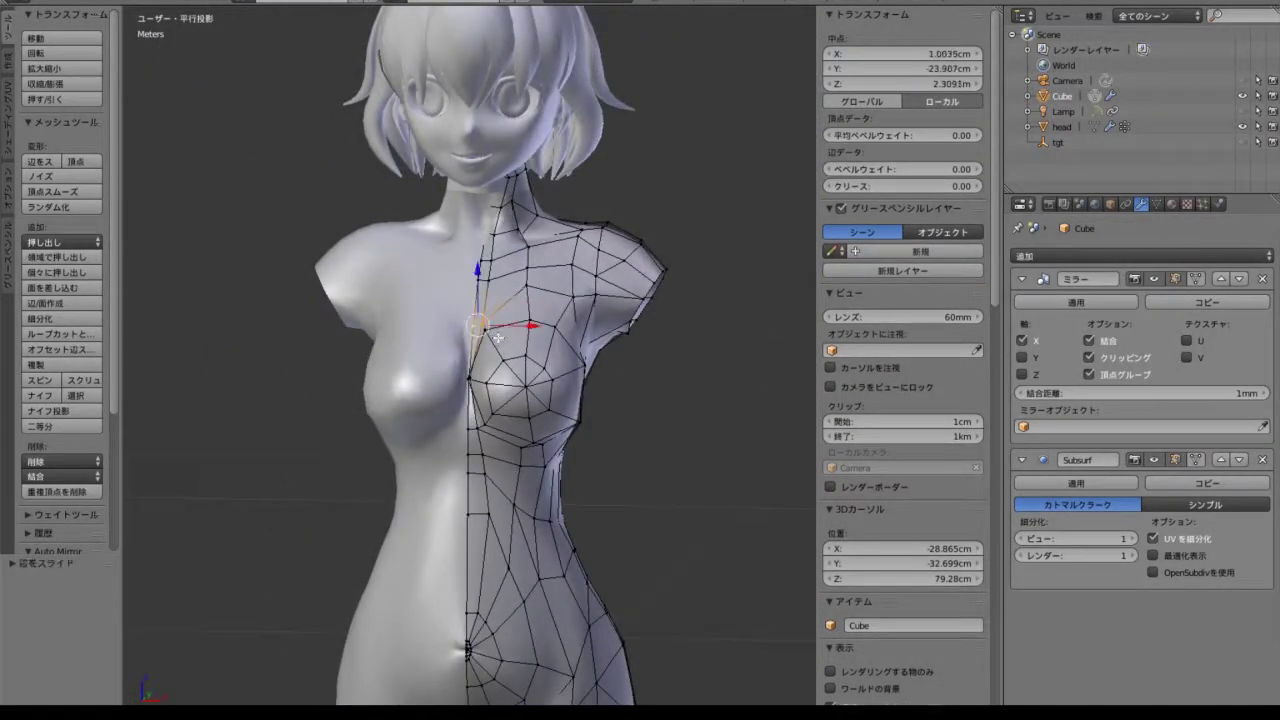
scroll(545, 262, "down", 3)
scroll(545, 262, "up", 4)
middle_click_drag(545, 262, 627, 407)
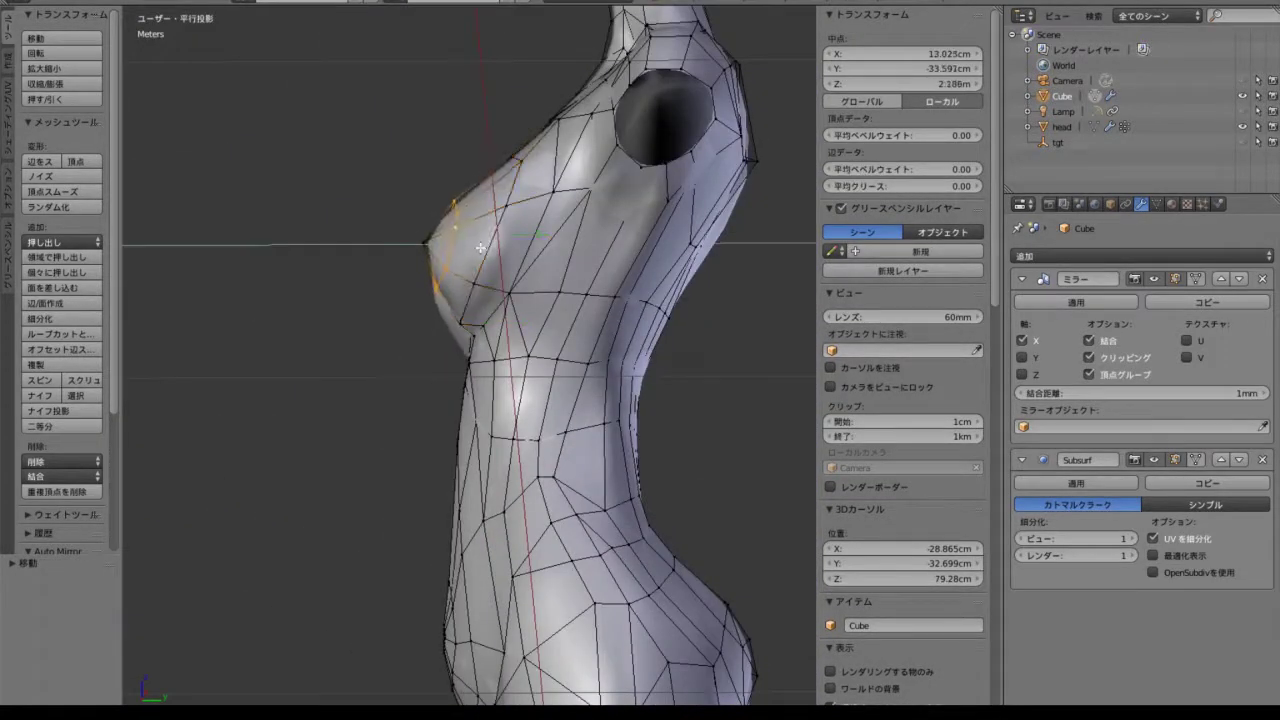
Select chest and armhole-rim vertices, checking them in the front and right views.
right_click(428, 245)
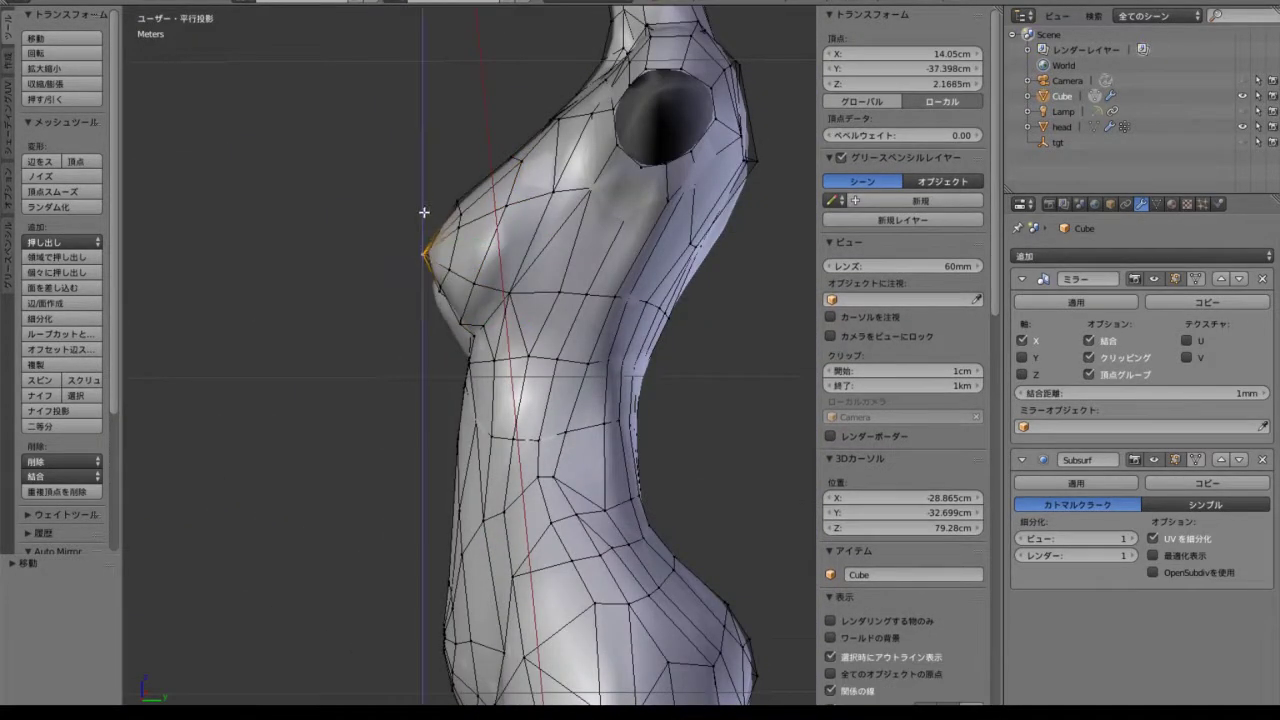
middle_click_drag(423, 211, 532, 270)
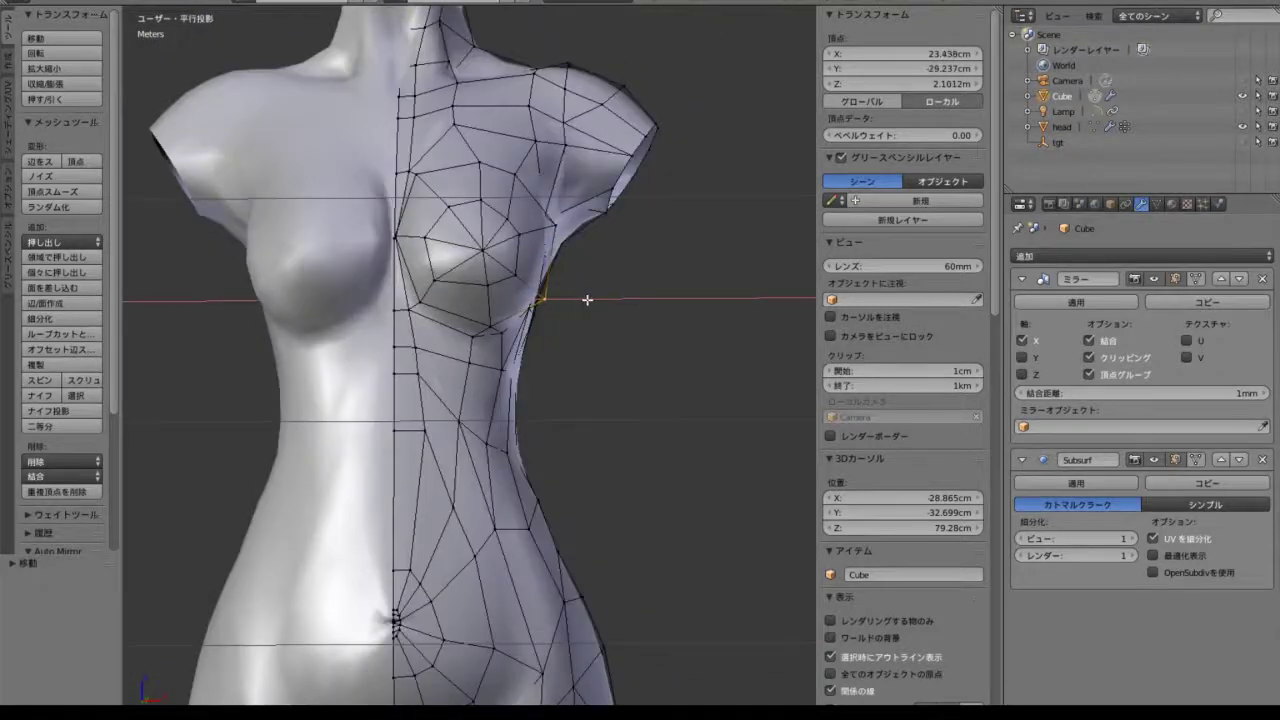
key("KP_1")
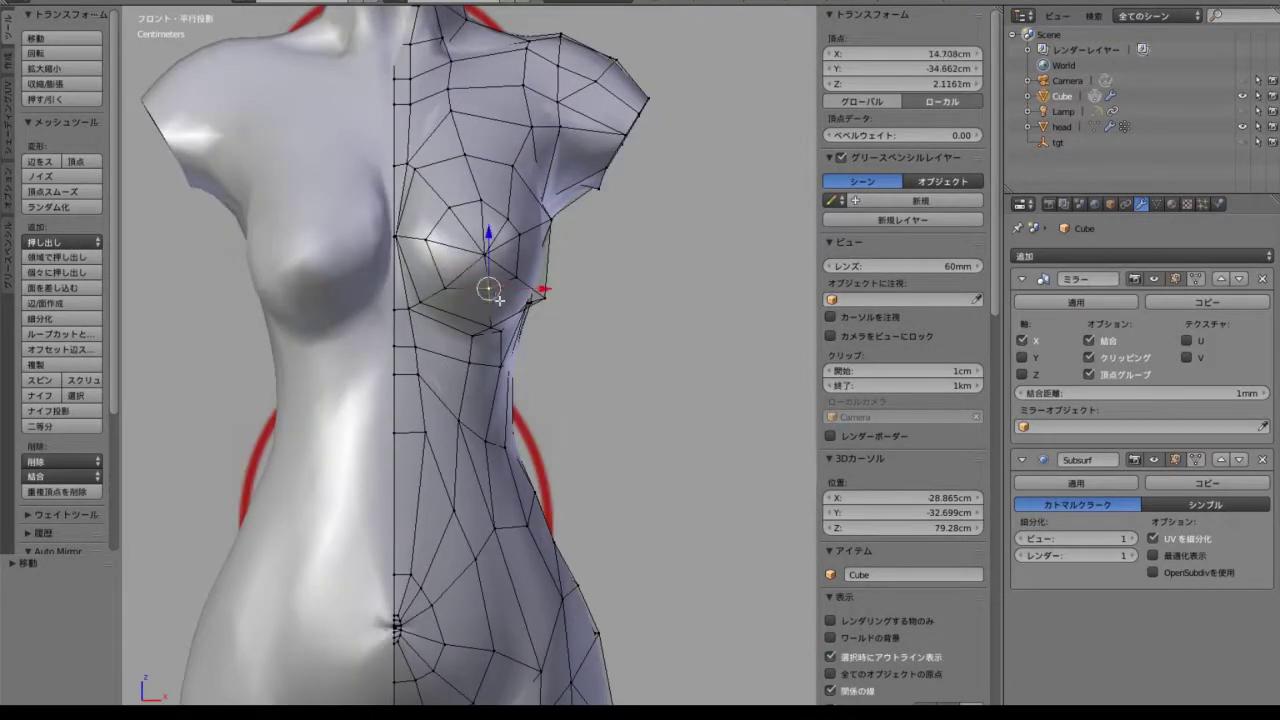
mouse_move(517, 170)
middle_mouse_down()
mouse_move(429, 166)
mouse_move(616, 197)
middle_mouse_up()
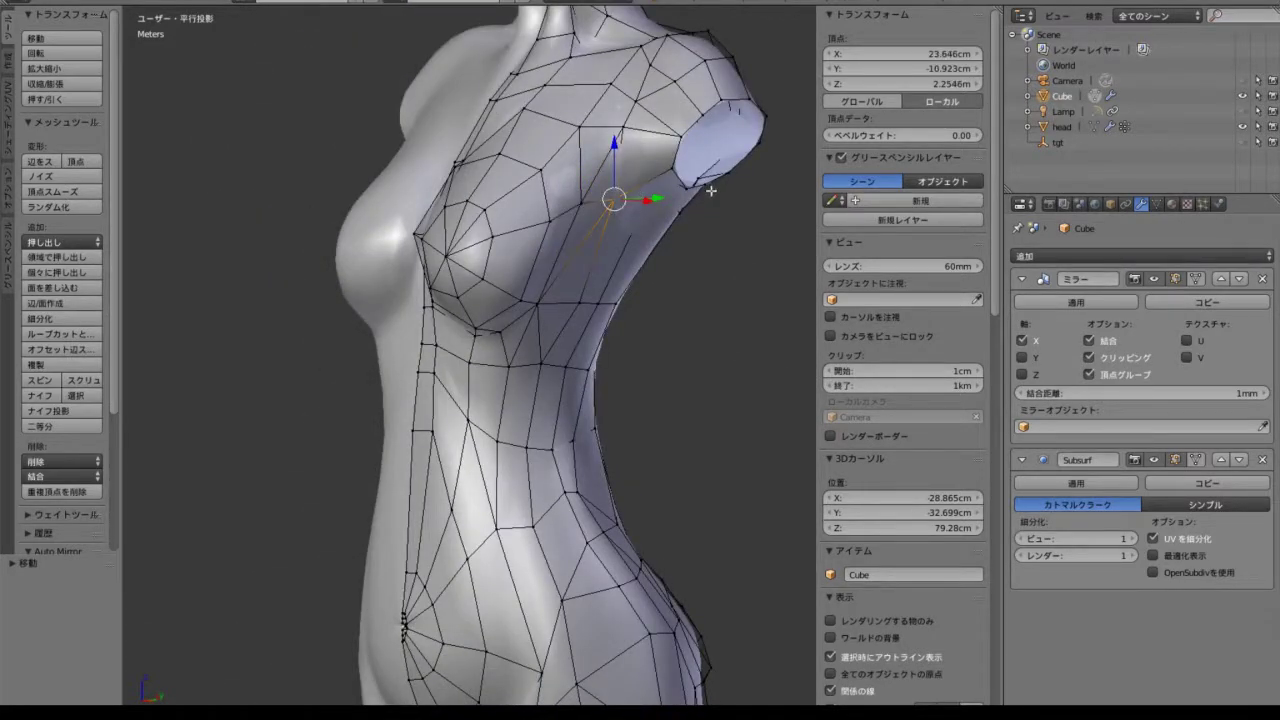
key("KP_1")
key("KP_3")
right_click(728, 136)
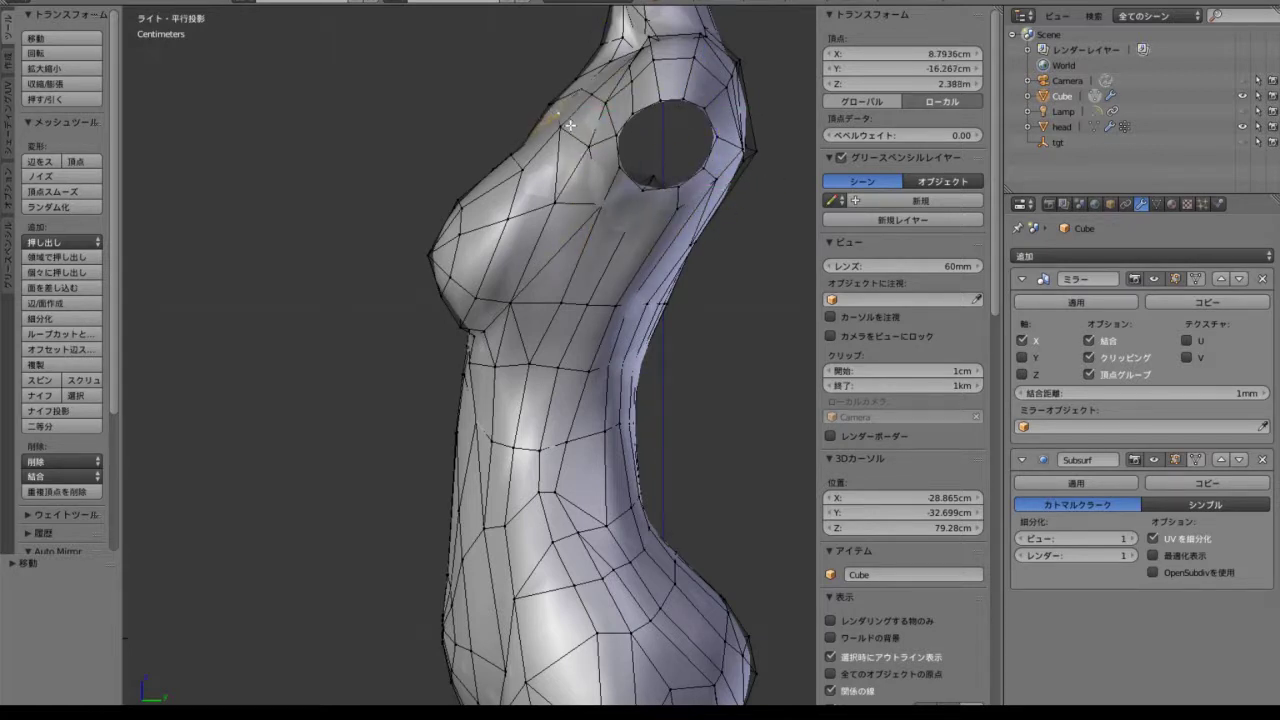
Frame the selected armhole vertex and orbit out to review the whole bust.
key("KP_Decimal")
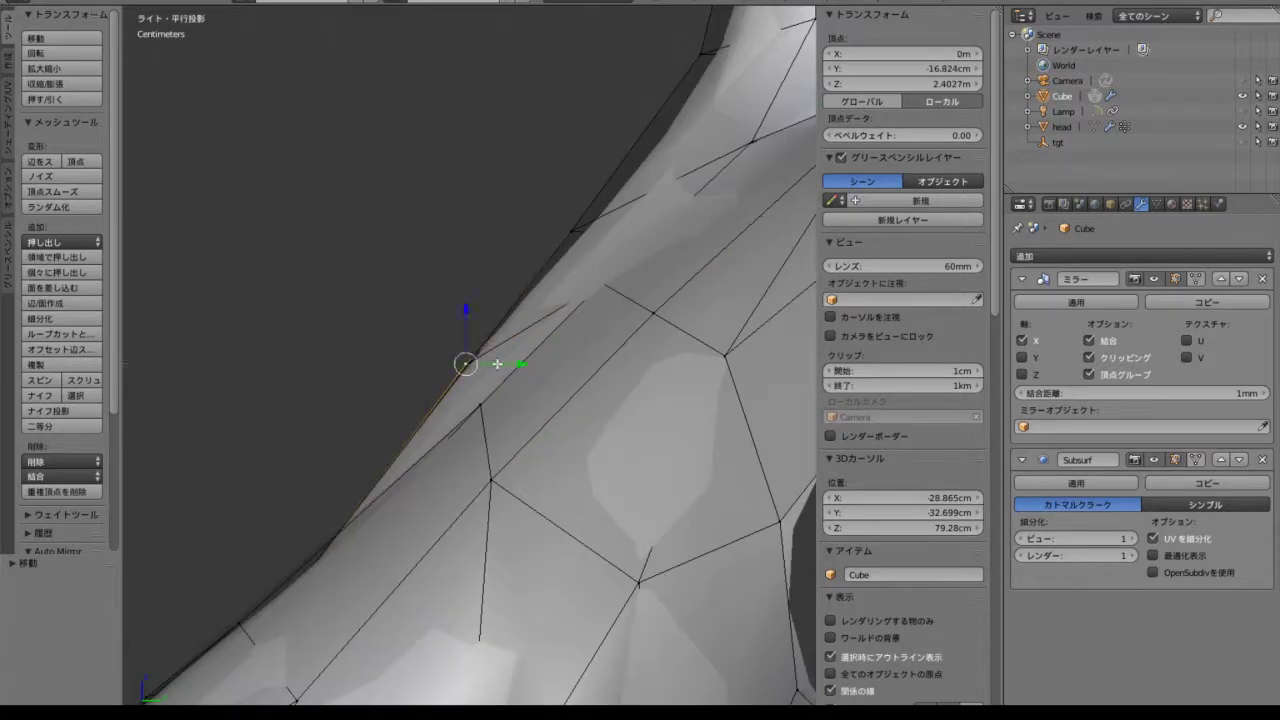
scroll(529, 366, "down", 5)
middle_click_drag(560, 300, 710, 286)
scroll(560, 292, "down", 2)
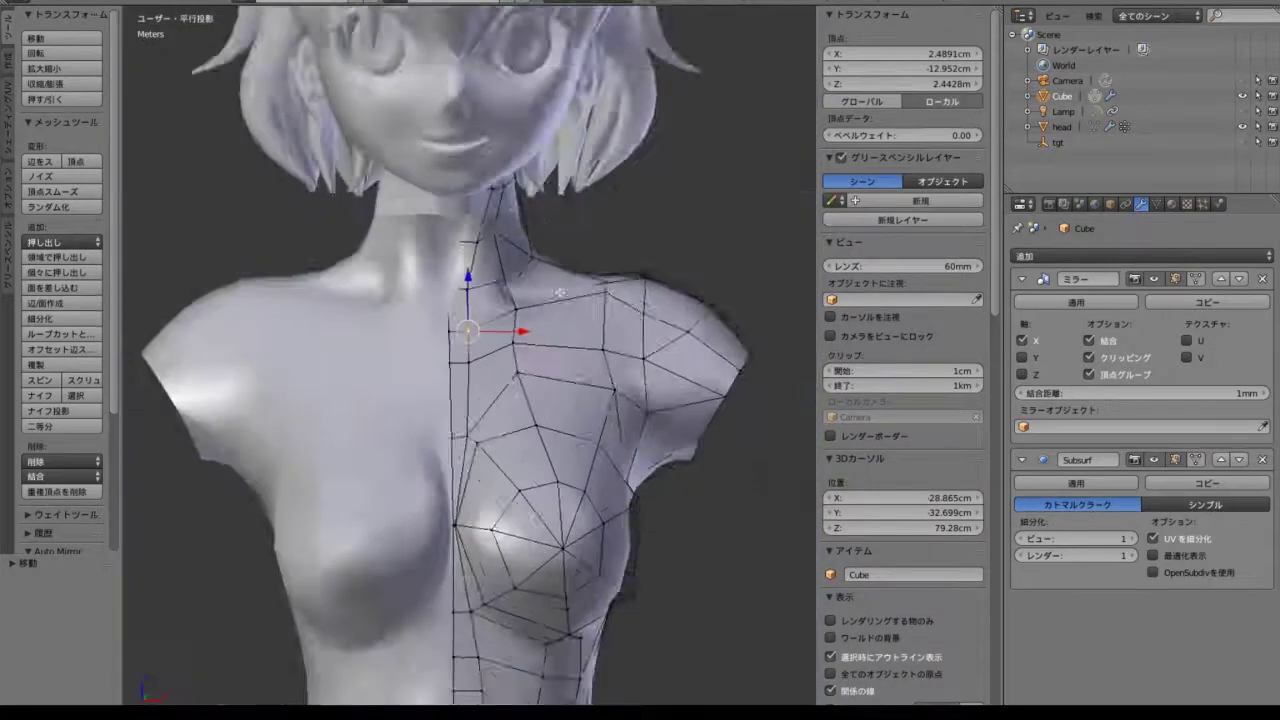
scroll(560, 292, "down", 3)
middle_click_drag(540, 290, 497, 288)
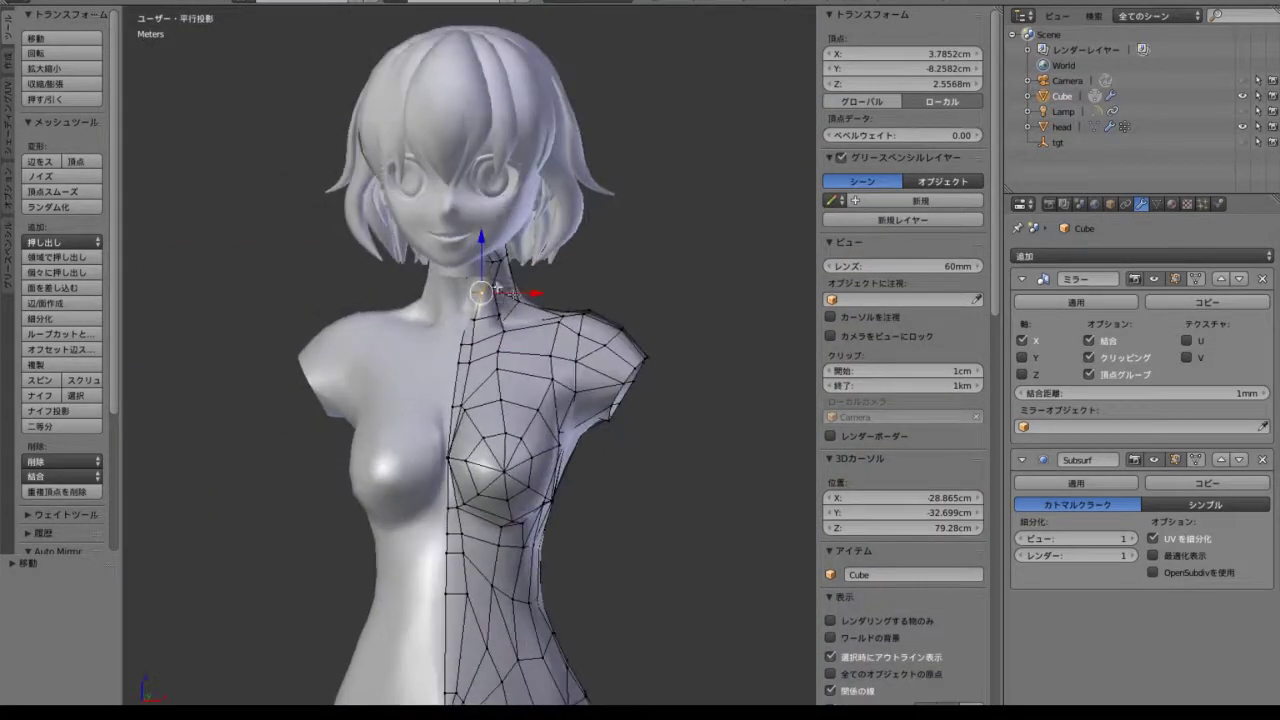
scroll(508, 316, "down", 2)
middle_click_drag(640, 423, 380, 503)
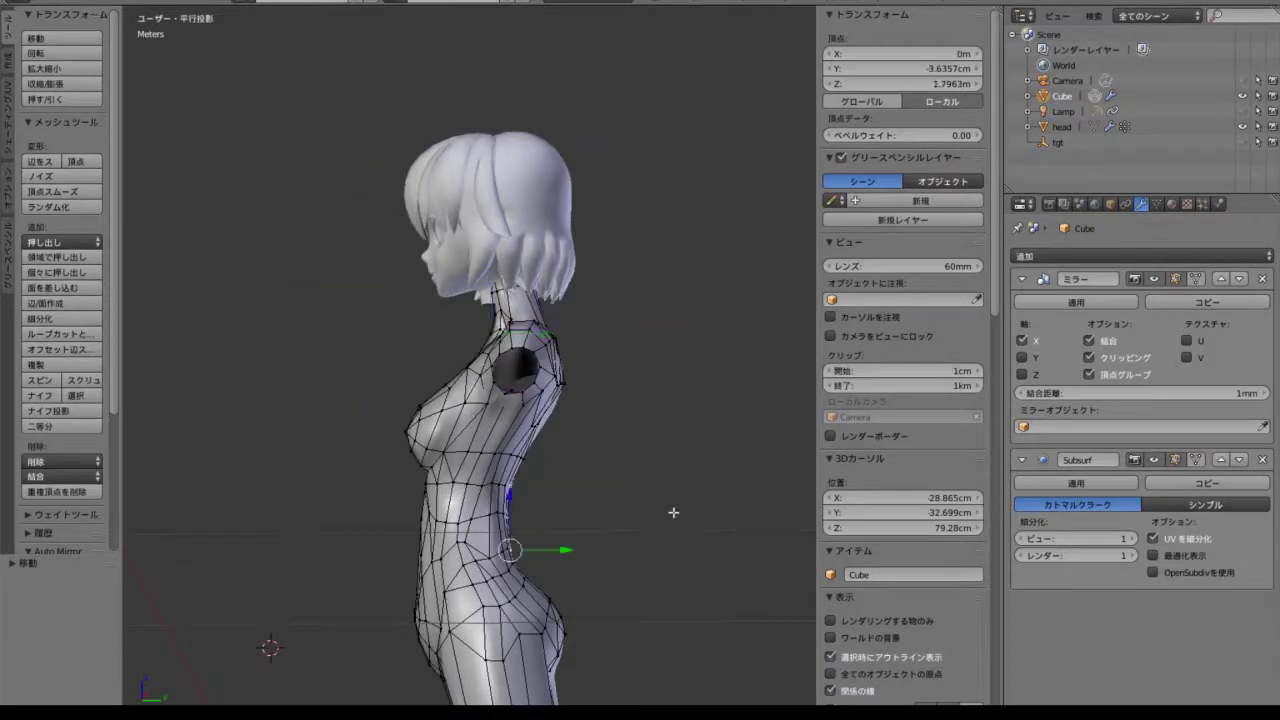
In wireframe, frame the selection and pick edges and vertices around the side and upper torso.
key("KP_Decimal")
key("z")
right_click(480, 350, "alt")
right_click(470, 226)
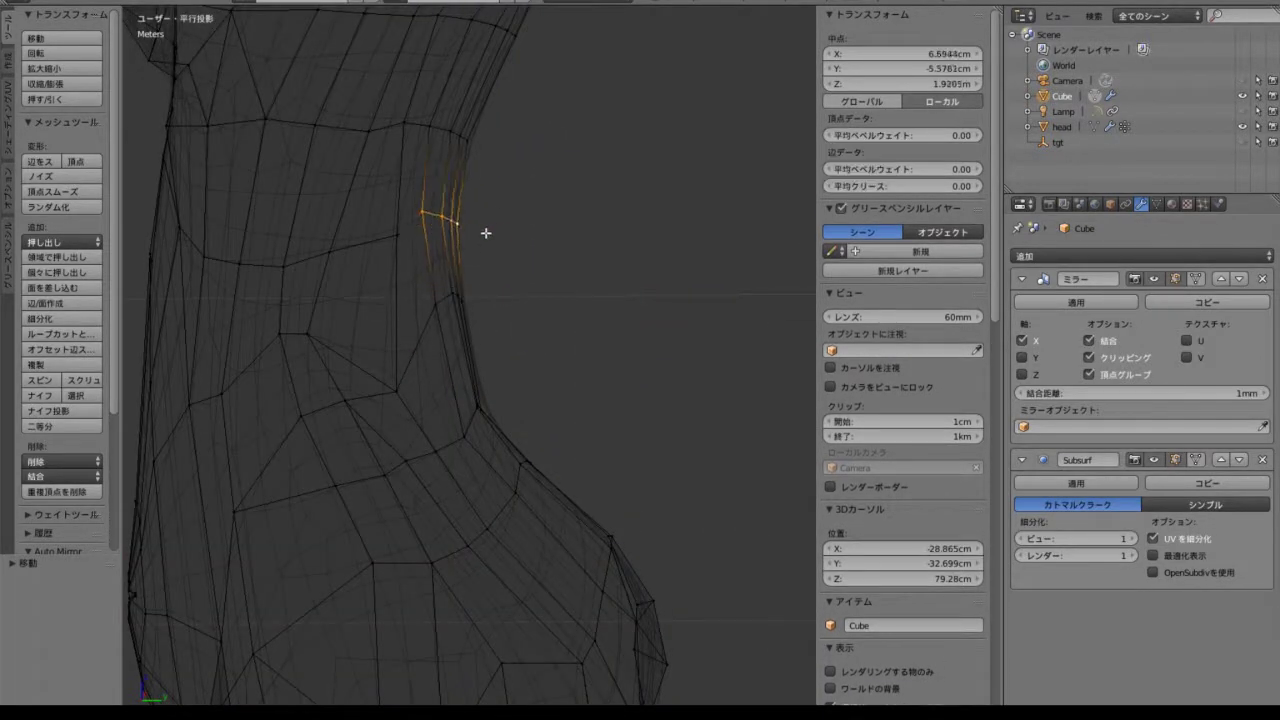
right_click(400, 214)
right_click(440, 112)
right_click(313, 123)
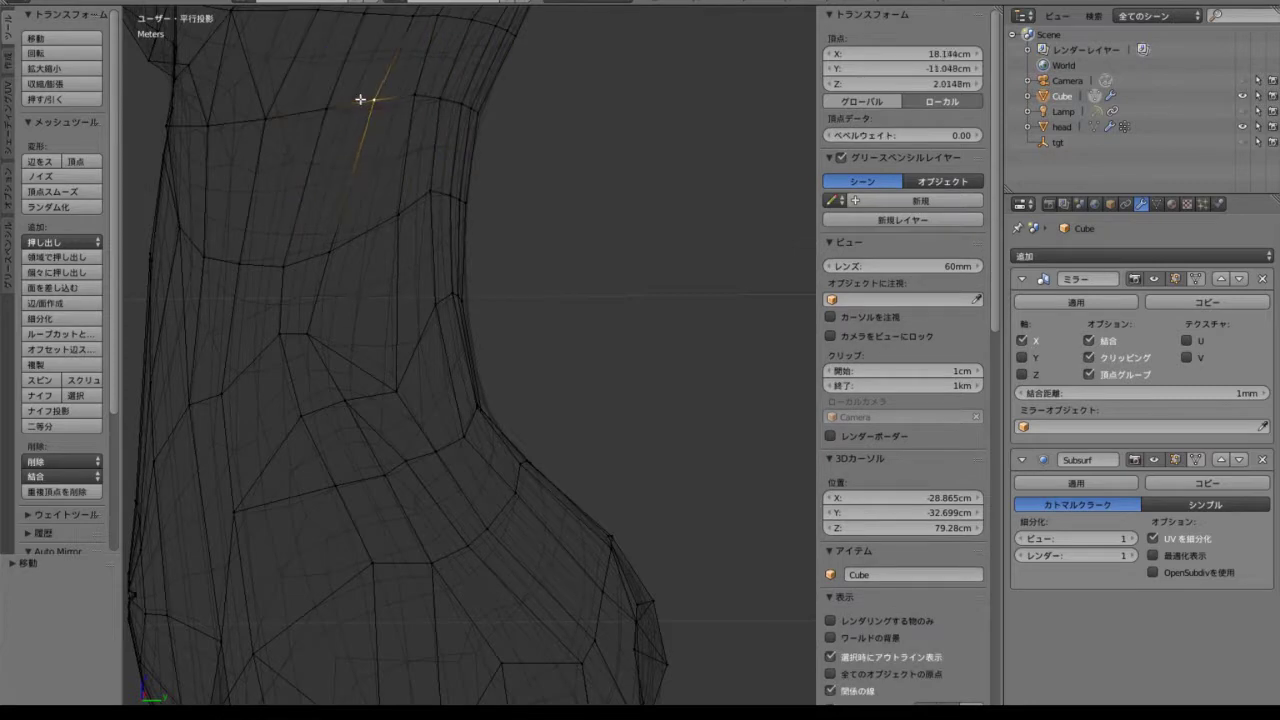
right_click(488, 409)
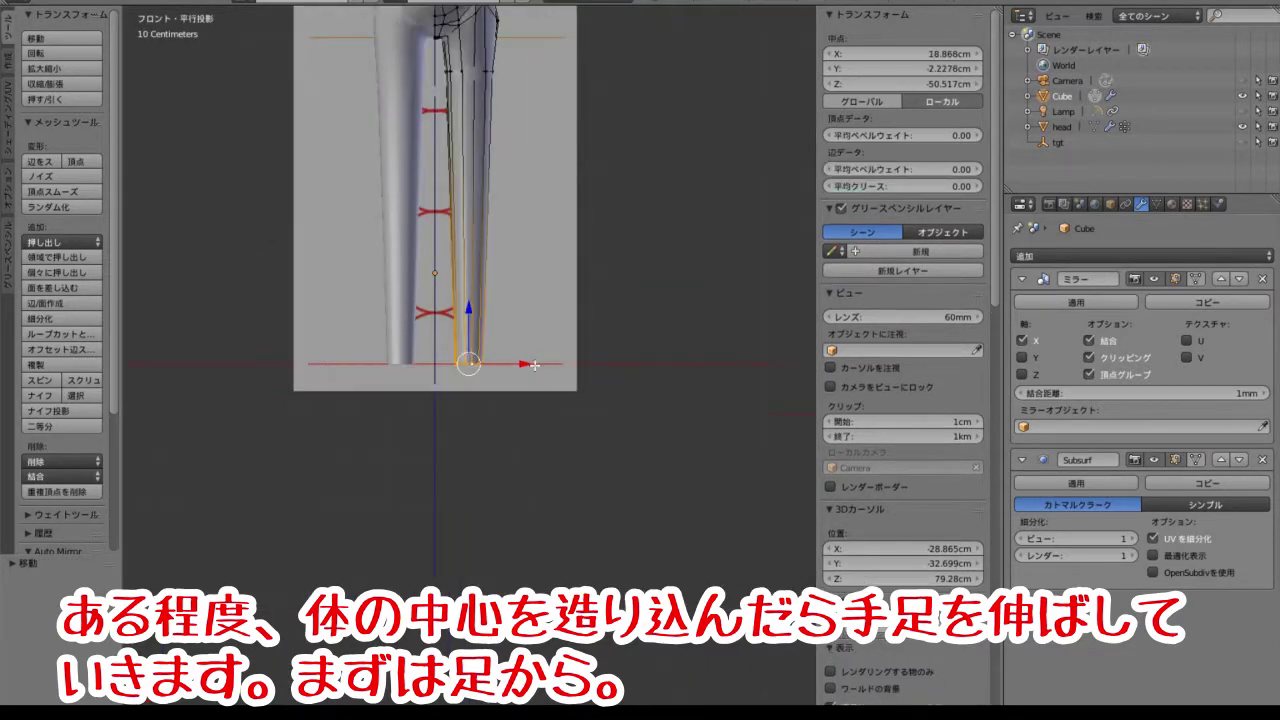
In object mode, reset the object origin using the Set Origin options in the tools panel.
mouse_move(806, 209)
middle_mouse_down()
mouse_move(591, 211)
mouse_move(661, 221)
middle_mouse_up()
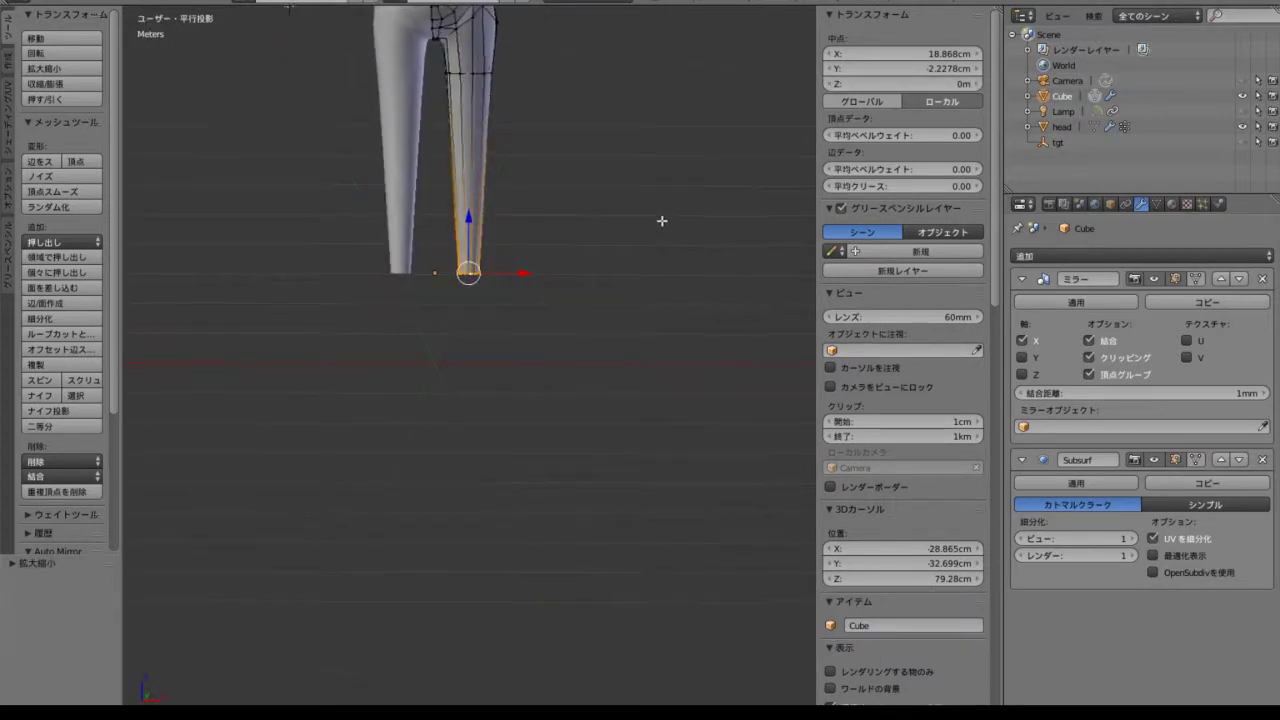
key("Tab")
key("KP_Decimal")
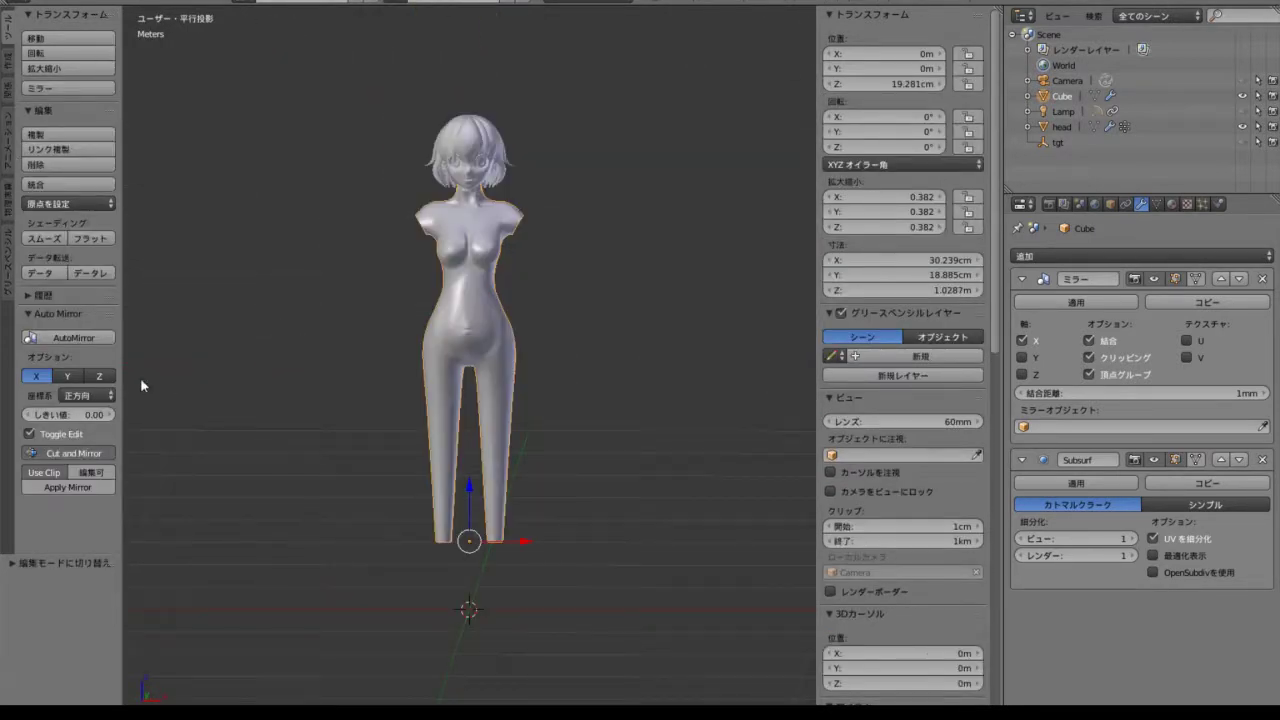
left_click(7, 92)
left_click(7, 35)
left_click(60, 200)
left_click(120, 271)
Back in edit mode, scale the leg vertices in from the front view to match the reference.
key("Tab")
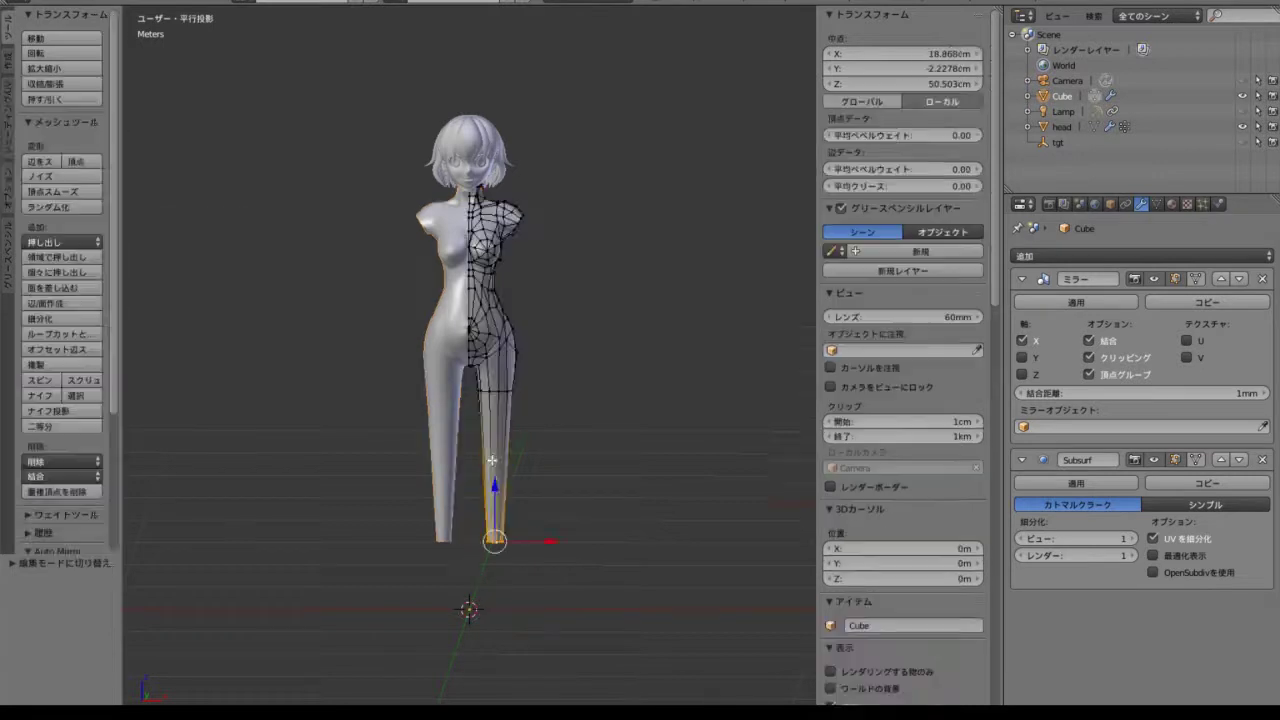
key("KP_1")
scroll(614, 394, "up", 3)
key("s")
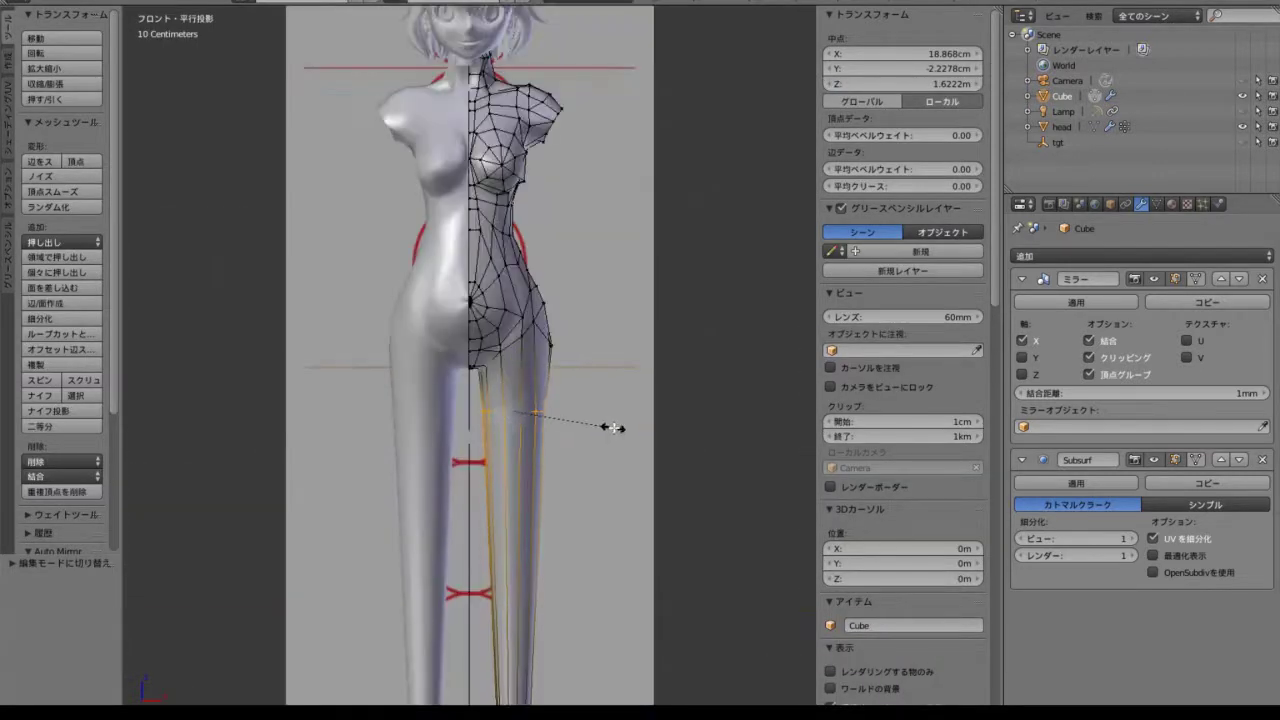
left_click(567, 412)
scroll(503, 662, "down", 3)
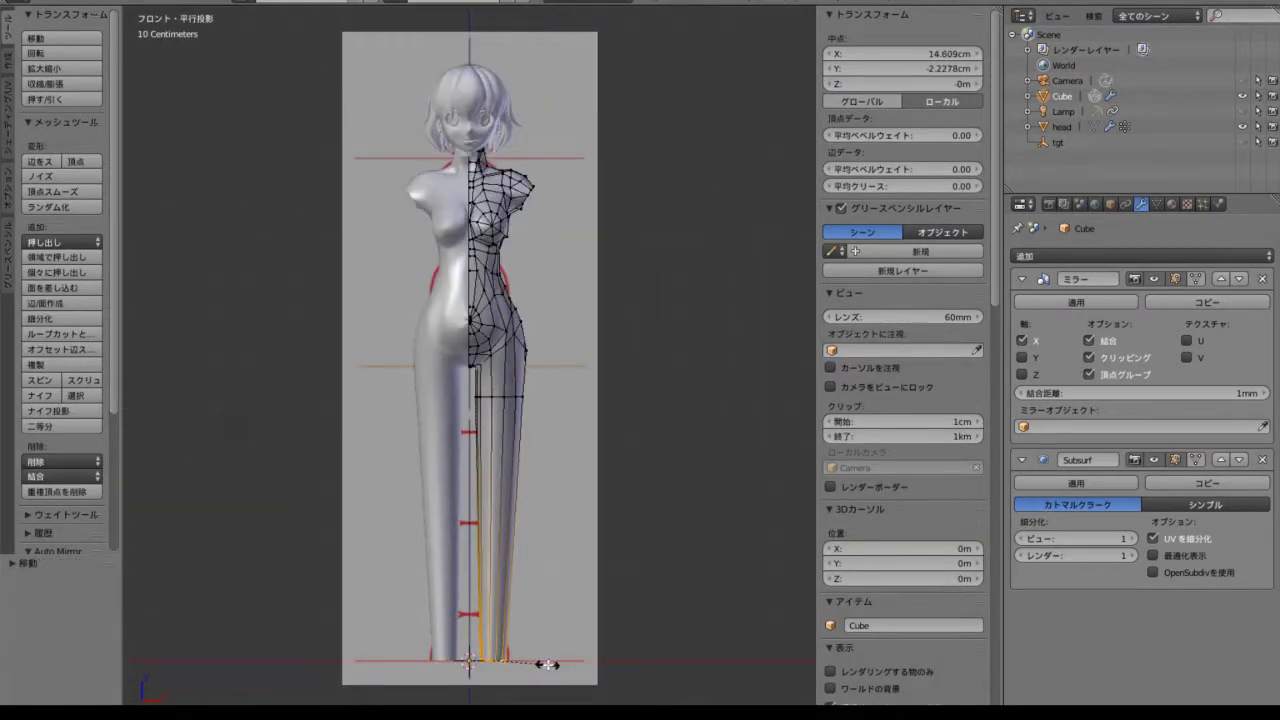
Add a loop cut across the lower leg near the ankle.
mouse_move(521, 25)
middle_mouse_down()
mouse_move(592, 506)
mouse_move(490, 520)
middle_mouse_up()
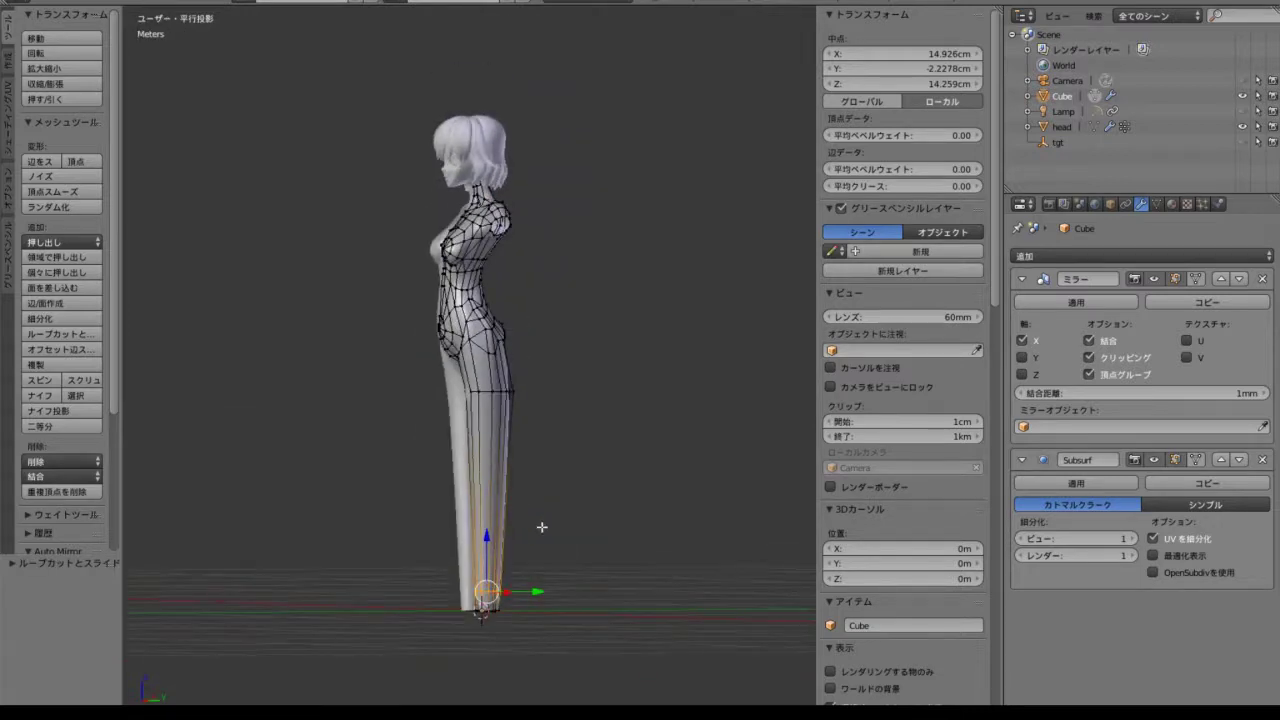
key("KP_1")
scroll(490, 520, "up", 5)
key("ctrl+r")
left_click(480, 362)
Push the leg's bottom face ring forward along Y twice to form a toe.
right_click(537, 473, "alt")
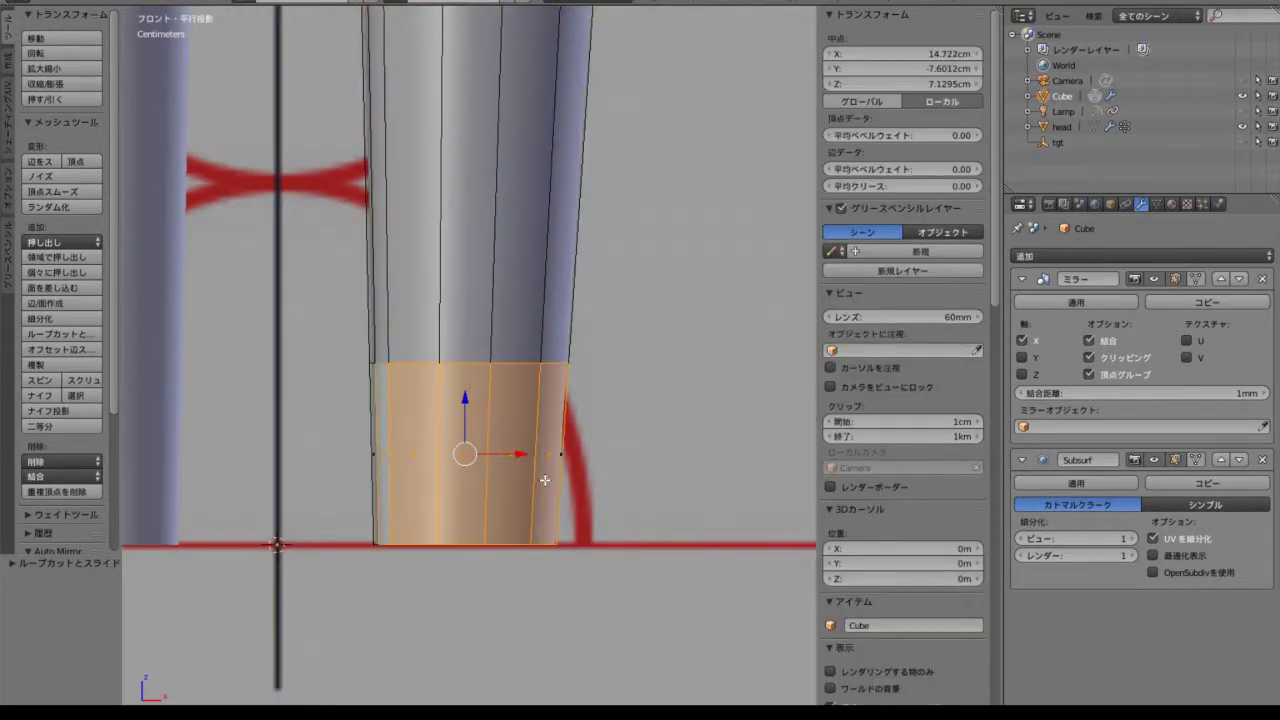
key("KP_3")
key("g")
key("y")
left_click(579, 477)
middle_click_drag(579, 477, 468, 500)
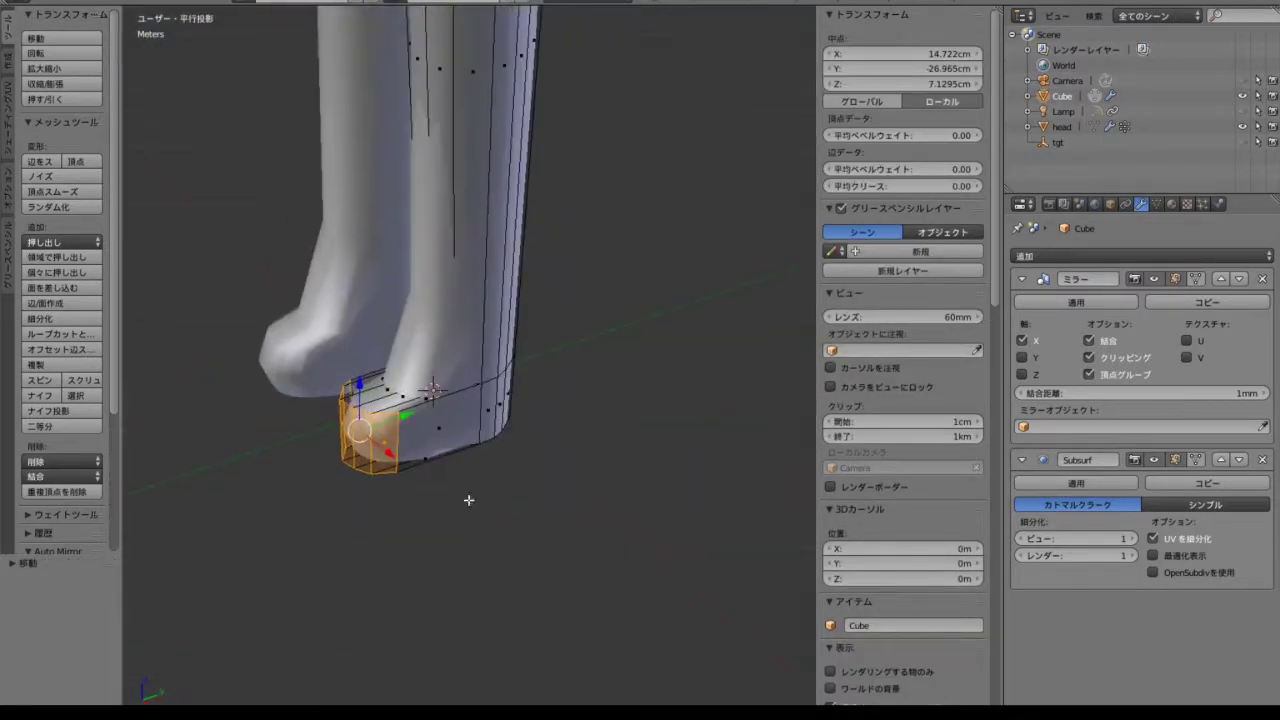
key("g")
key("y")
left_click(290, 441)
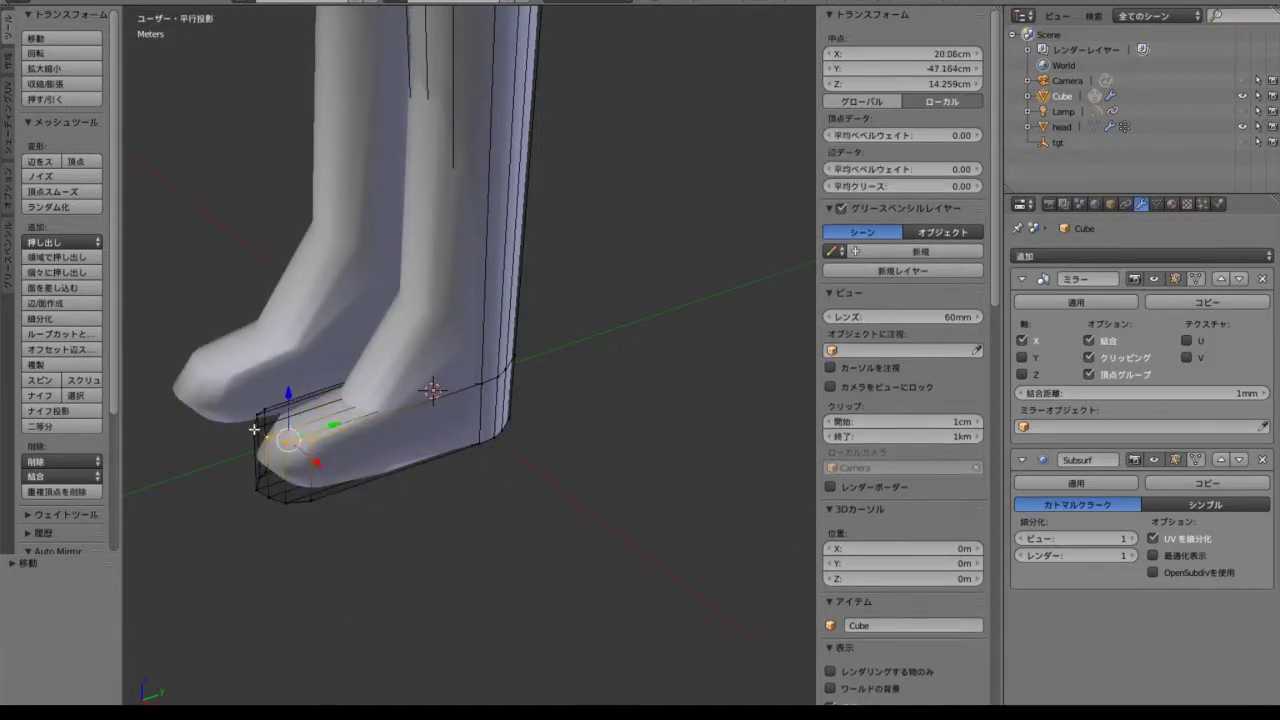
Adjust individual toe and foot vertices to shape a simple blocky foot.
right_click(254, 430, "alt")
middle_click_drag(283, 429, 397, 395)
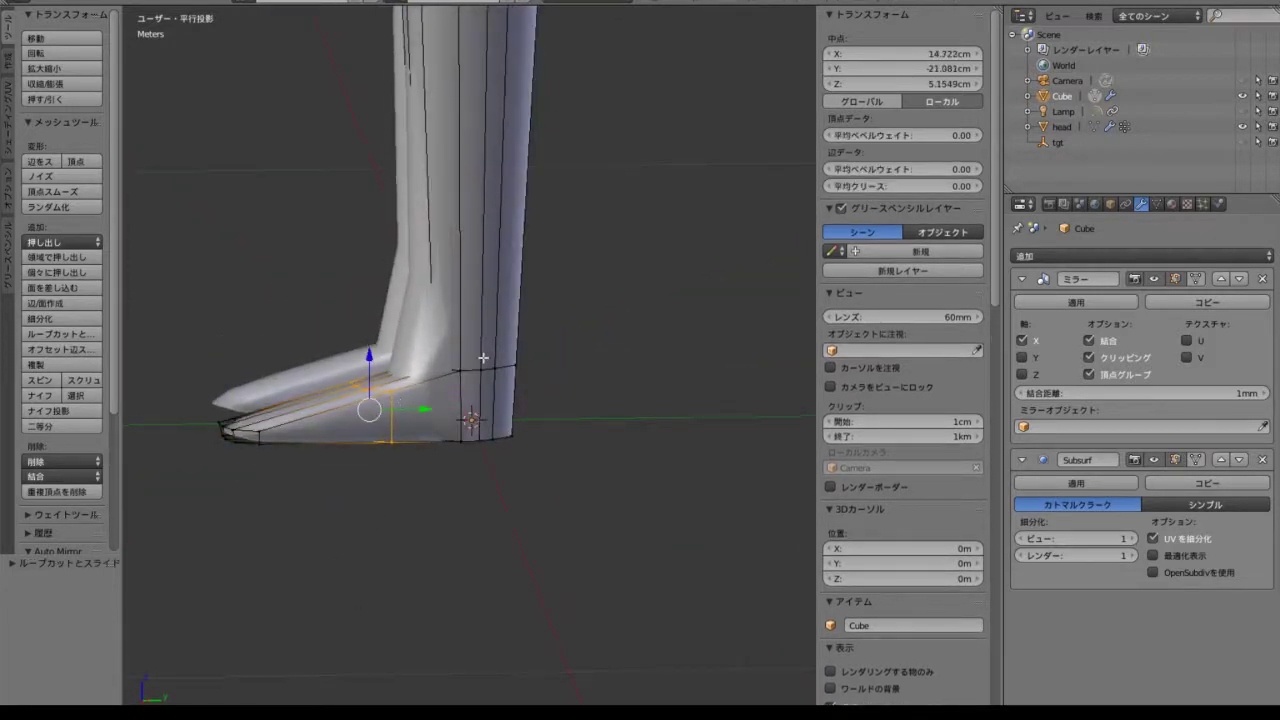
scroll(491, 214, "down", 5)
right_click(512, 350)
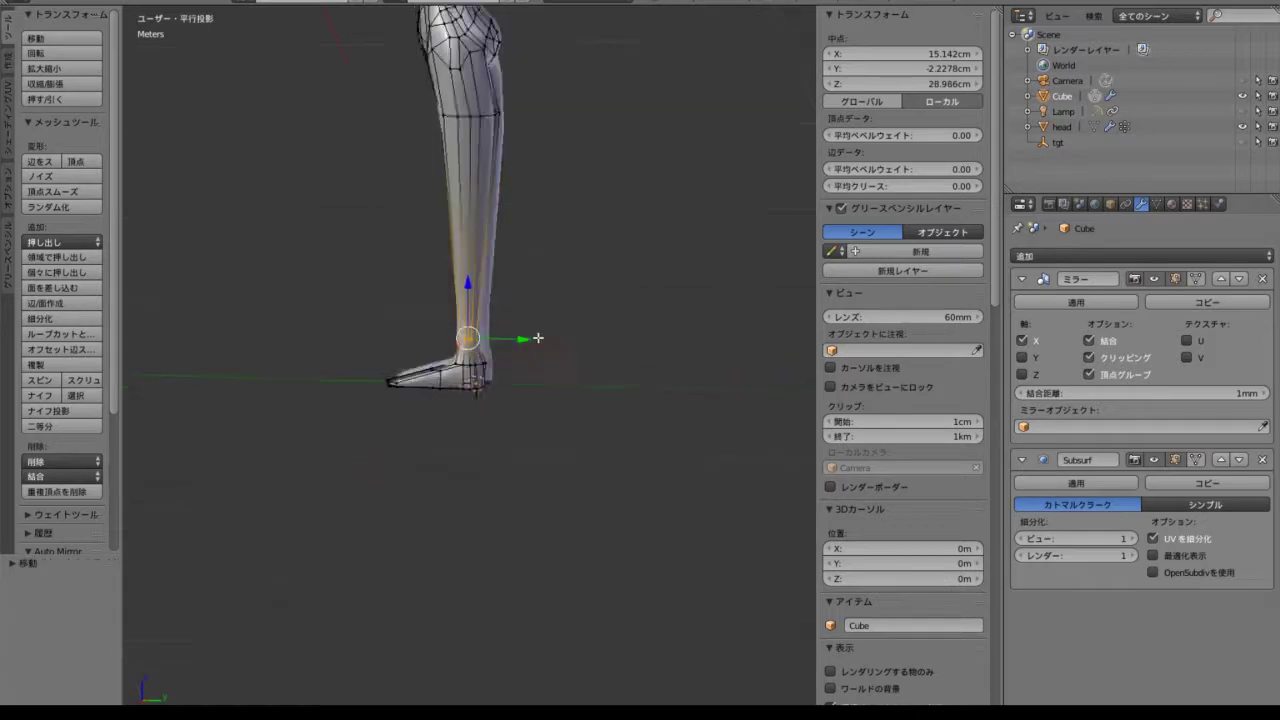
scroll(531, 337, "up", 5)
middle_click_drag(531, 337, 470, 420)
scroll(462, 424, "up", 2)
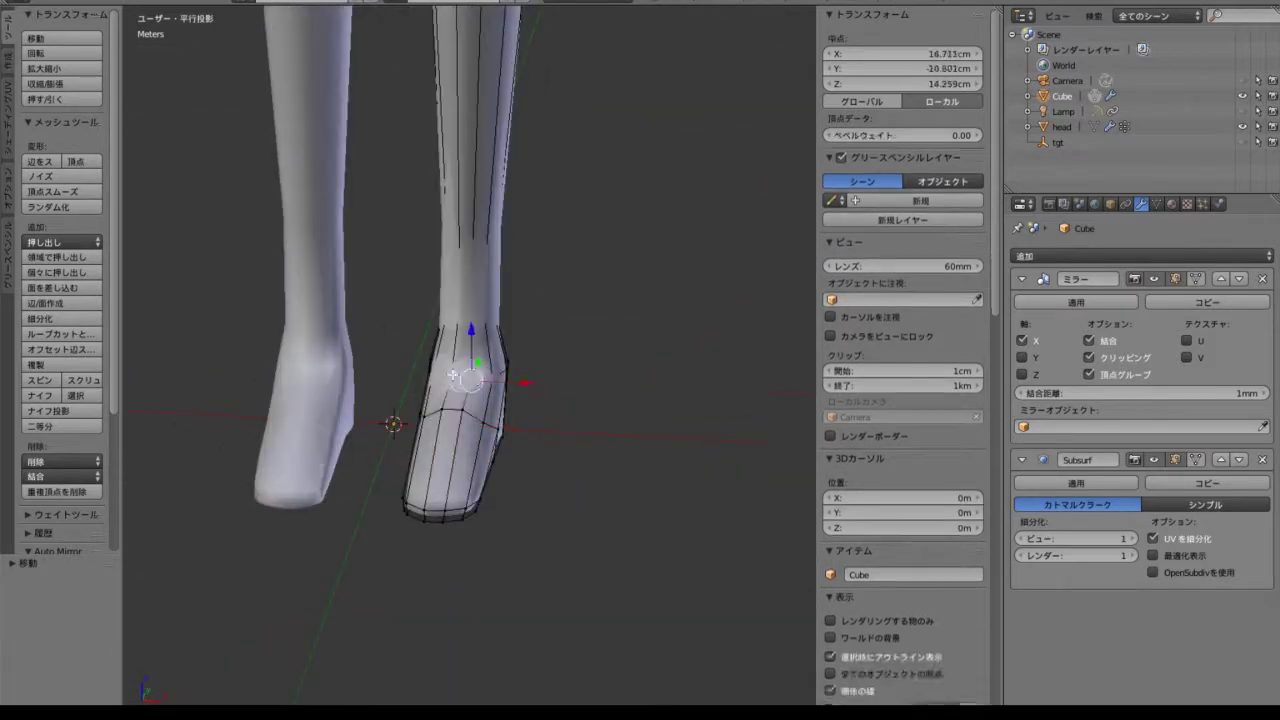
middle_click_drag(486, 371, 425, 343)
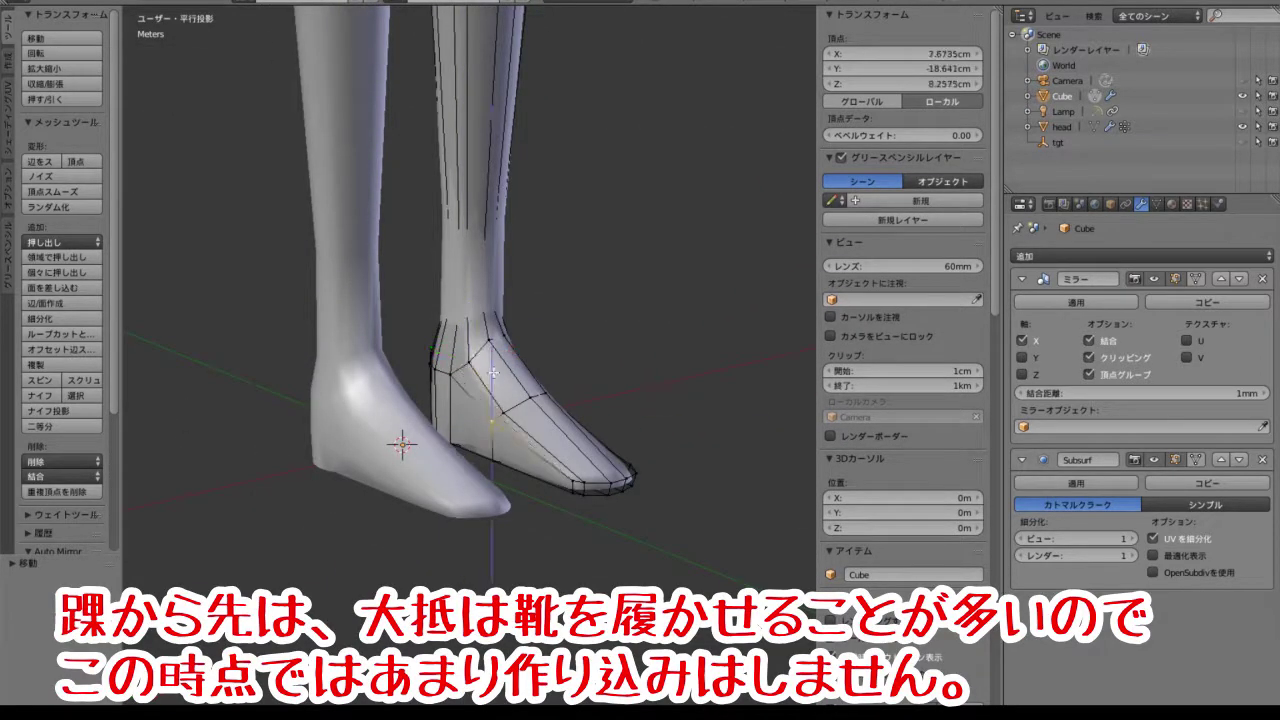
mouse_move(493, 373)
middle_mouse_down()
mouse_move(470, 420)
mouse_move(440, 430)
mouse_move(469, 480)
mouse_move(414, 429)
mouse_move(318, 398)
middle_mouse_up()
right_click(469, 489, "alt")
right_click(423, 400)
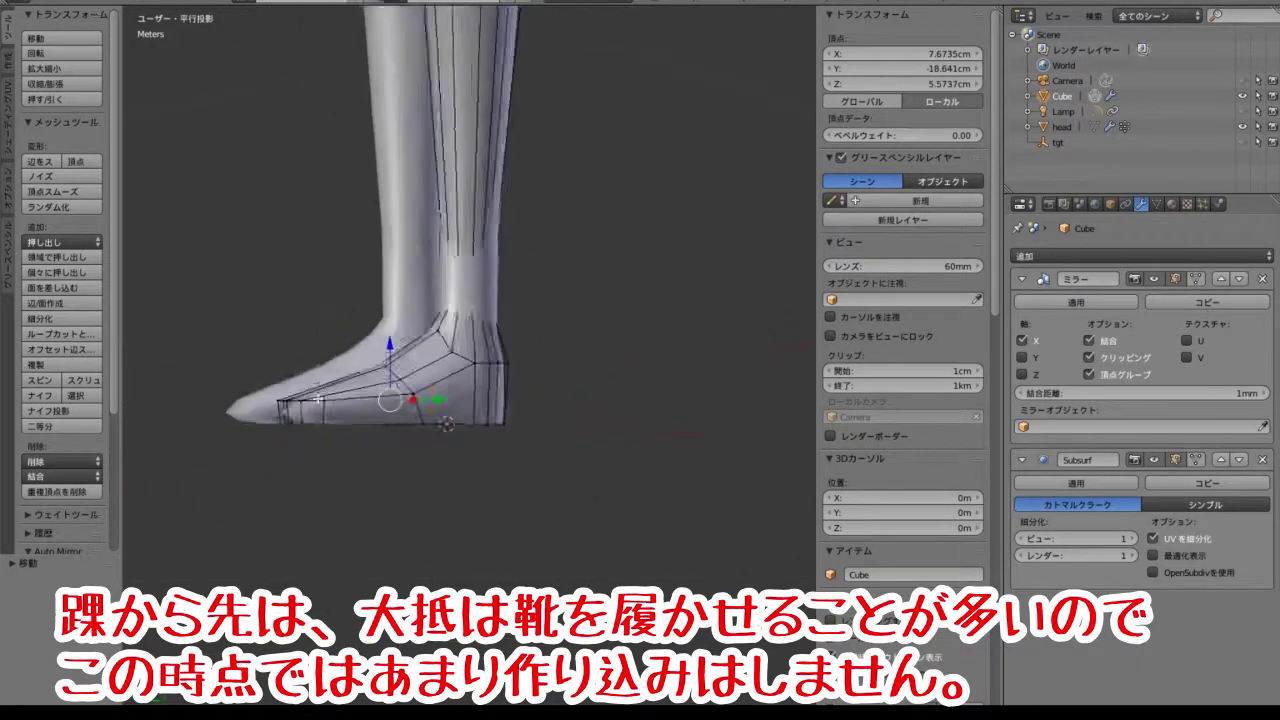
scroll(318, 398, "down", 3)
From the right side view, add a vertical edge loop running down the leg.
key("KP_3")
middle_click_drag(467, 250, 467, 363, "shift")
scroll(467, 363, "down", 1)
right_click(467, 363, "alt")
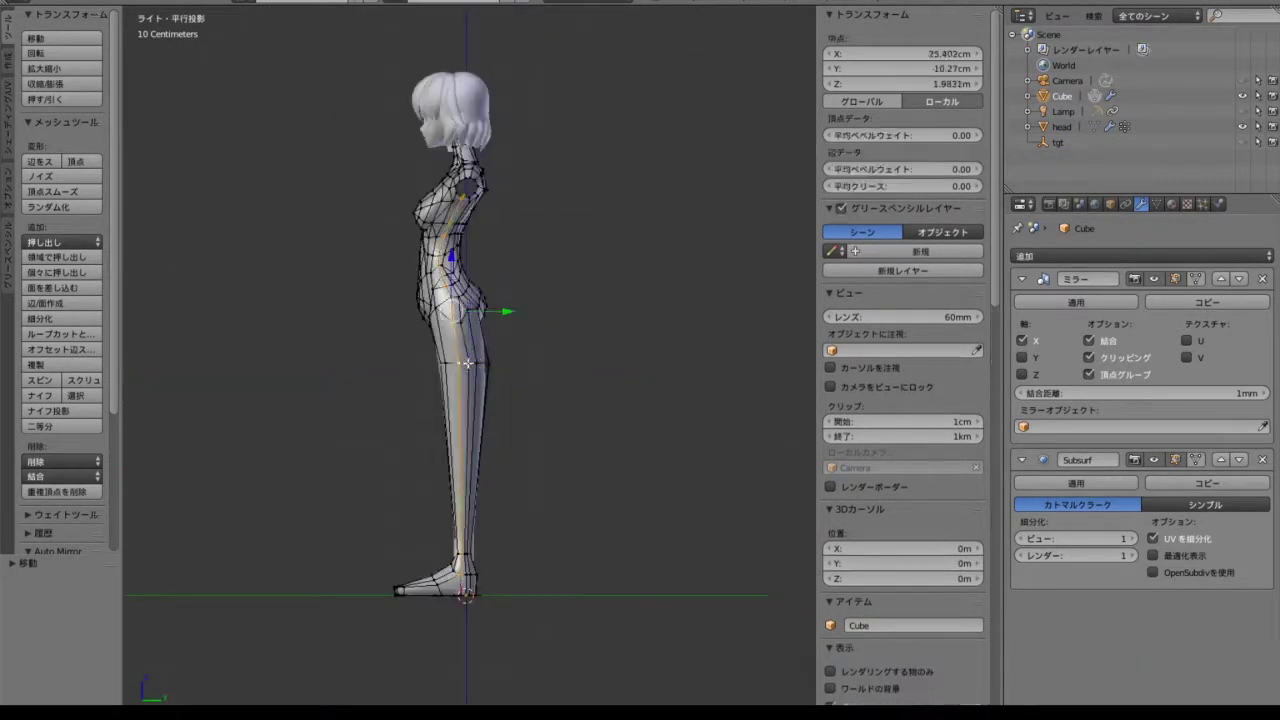
scroll(509, 364, "up", 4)
left_click(466, 539)
middle_click_drag(466, 539, 557, 556)
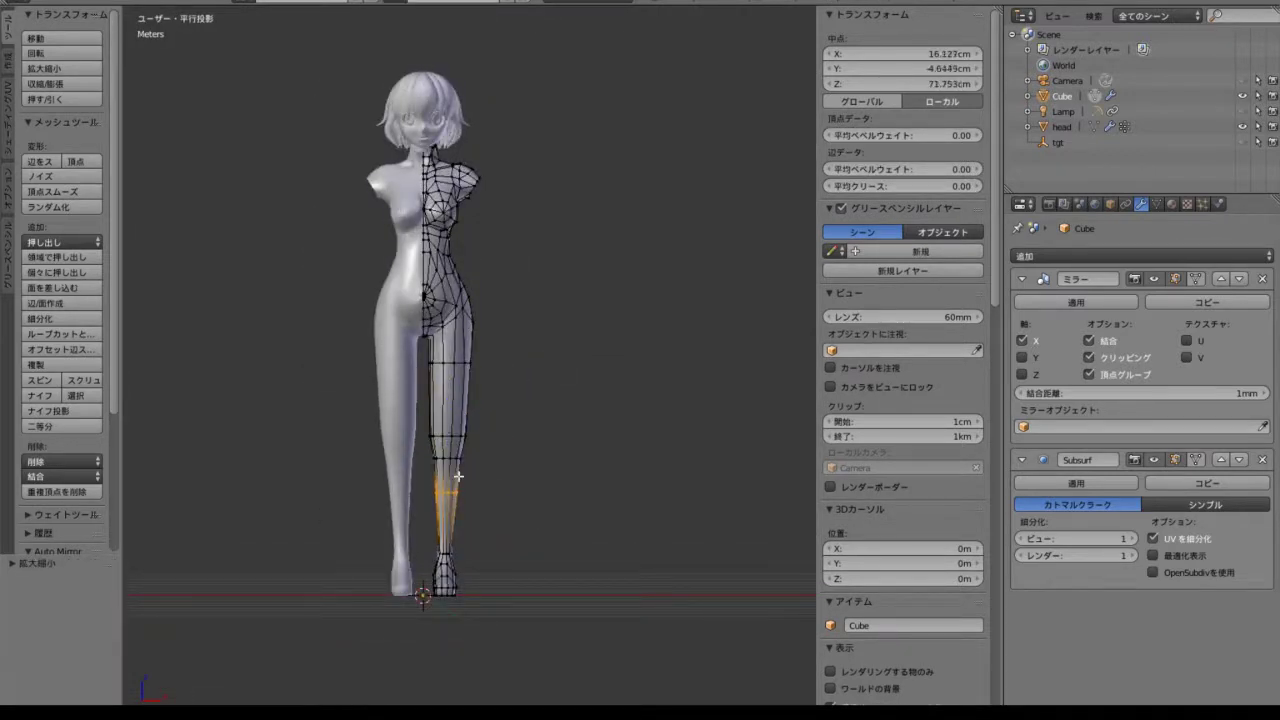
middle_click_drag(478, 480, 586, 520)
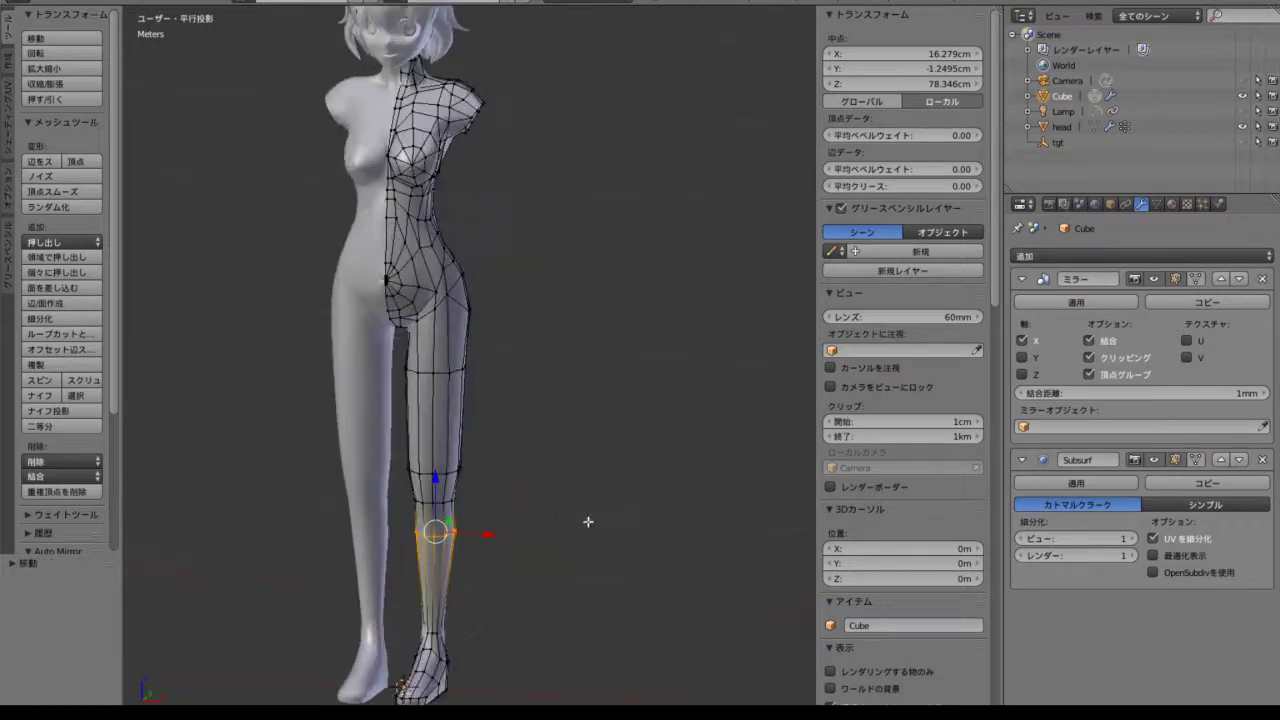
Scale the knee edge loop inward from the front view.
key("KP_1")
scroll(523, 503, "up", 4)
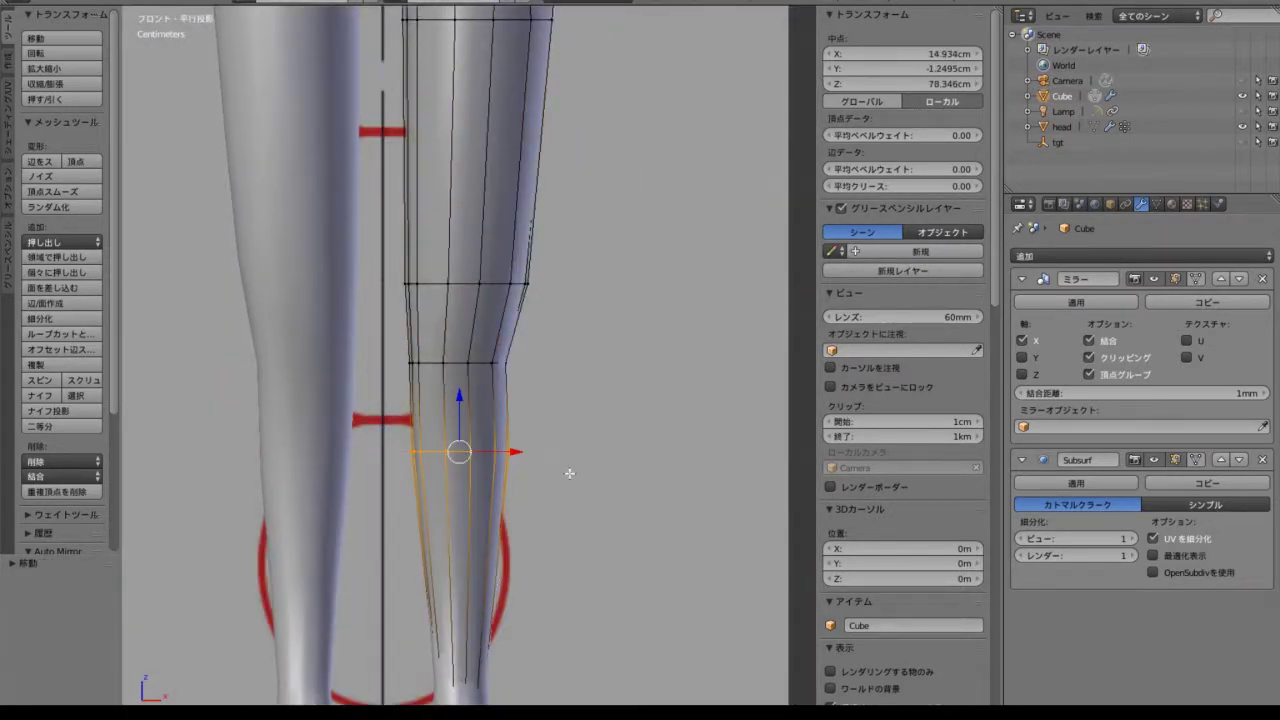
left_click(636, 416)
middle_click_drag(636, 416, 585, 457)
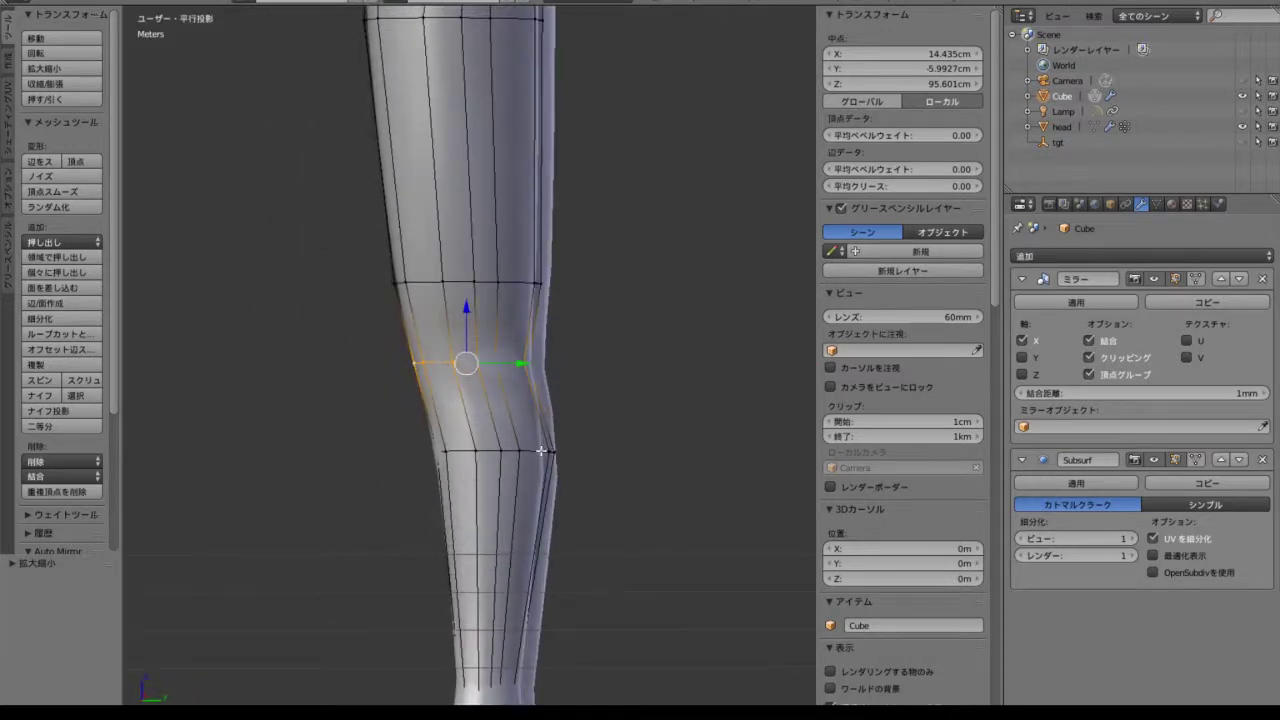
Rescale the knee loop in side view and add the loop below it to the selection.
key("KP_3")
key("s")
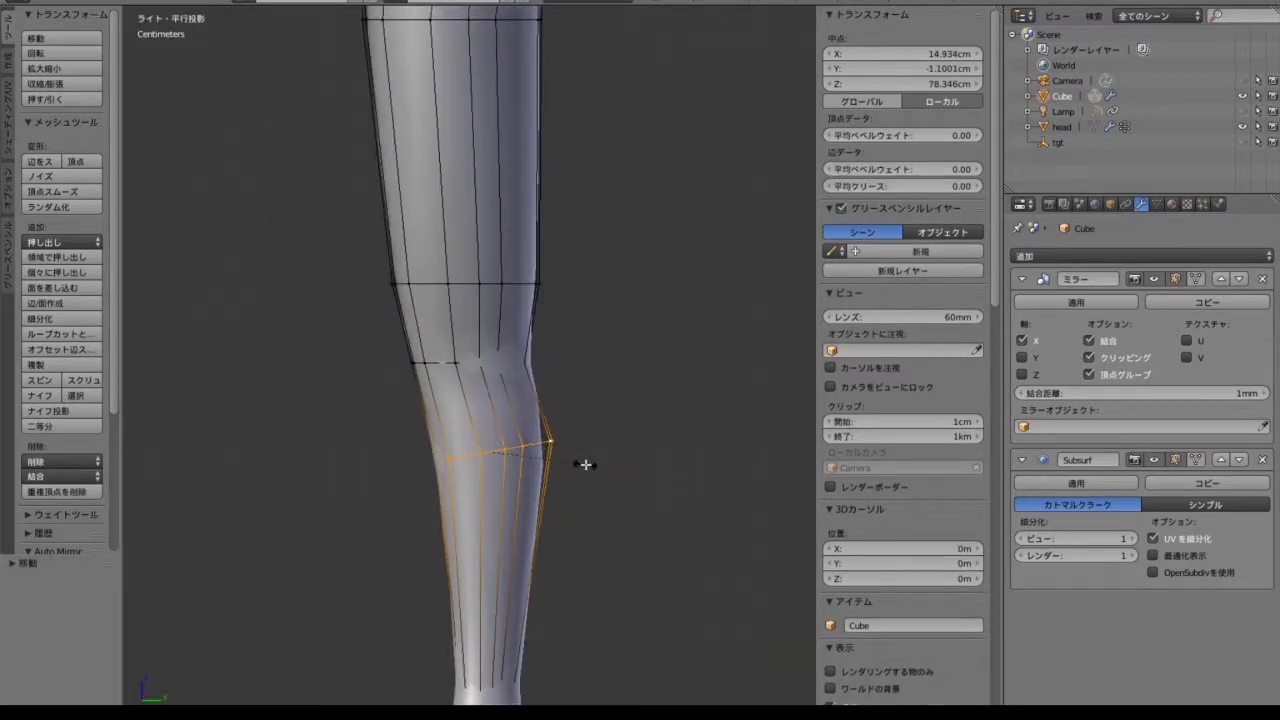
middle_click_drag(541, 453, 563, 503)
scroll(563, 503, "down", 3)
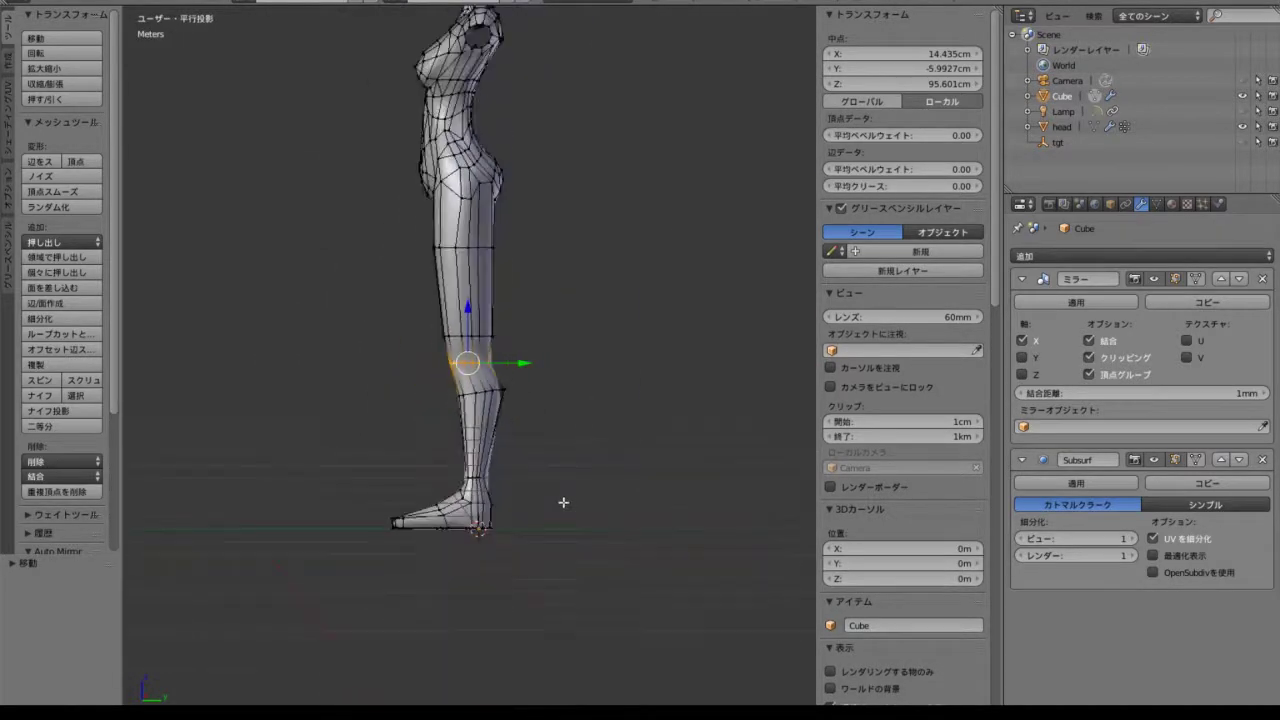
scroll(467, 320, "up", 3)
left_click(467, 360, "alt+shift")
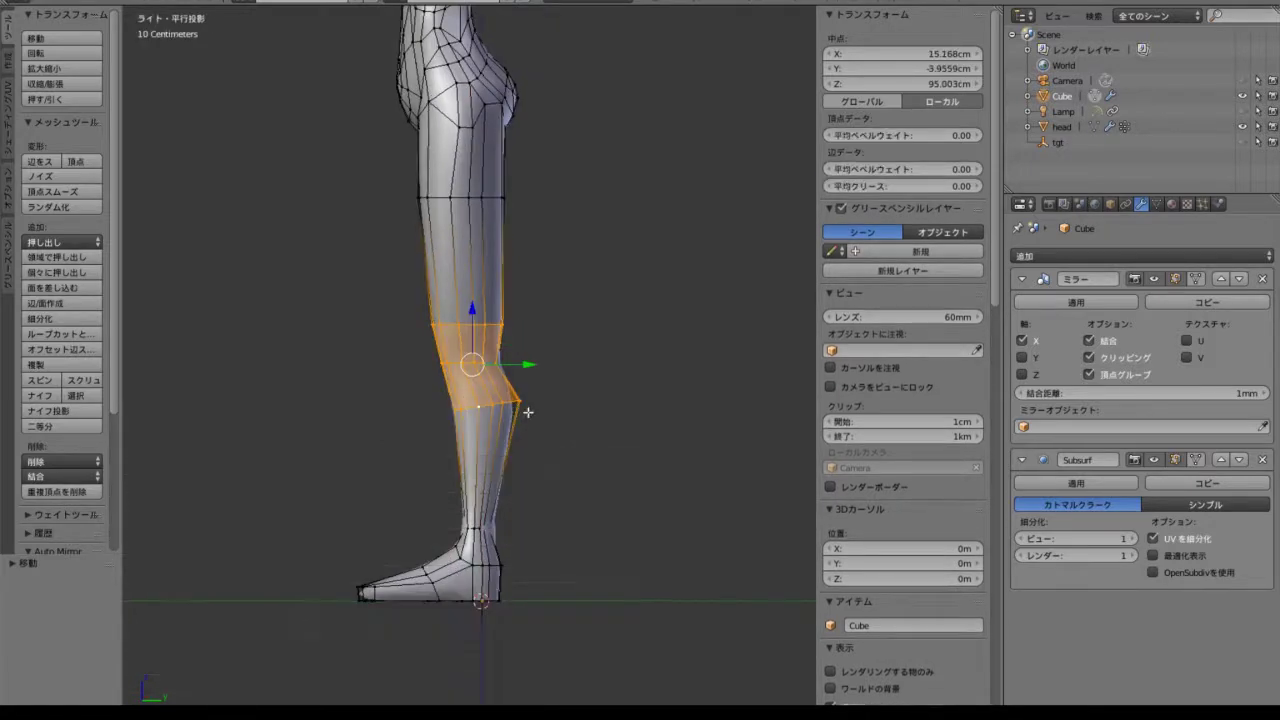
Shift the knee band up and back, then pick vertices at the back of the thigh.
key("g")
right_click(506, 118)
middle_click_drag(506, 118, 491, 100)
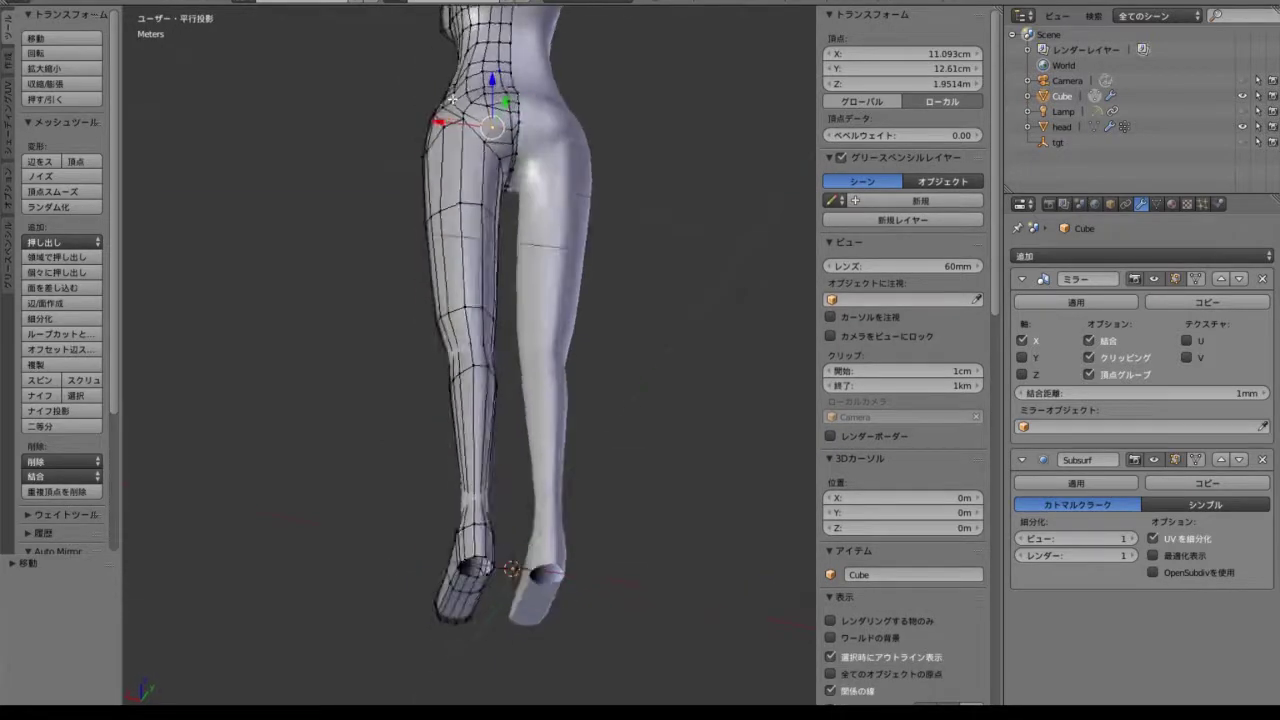
scroll(609, 194, "up", 3)
middle_click_drag(609, 194, 528, 365)
right_click(404, 275, "shift")
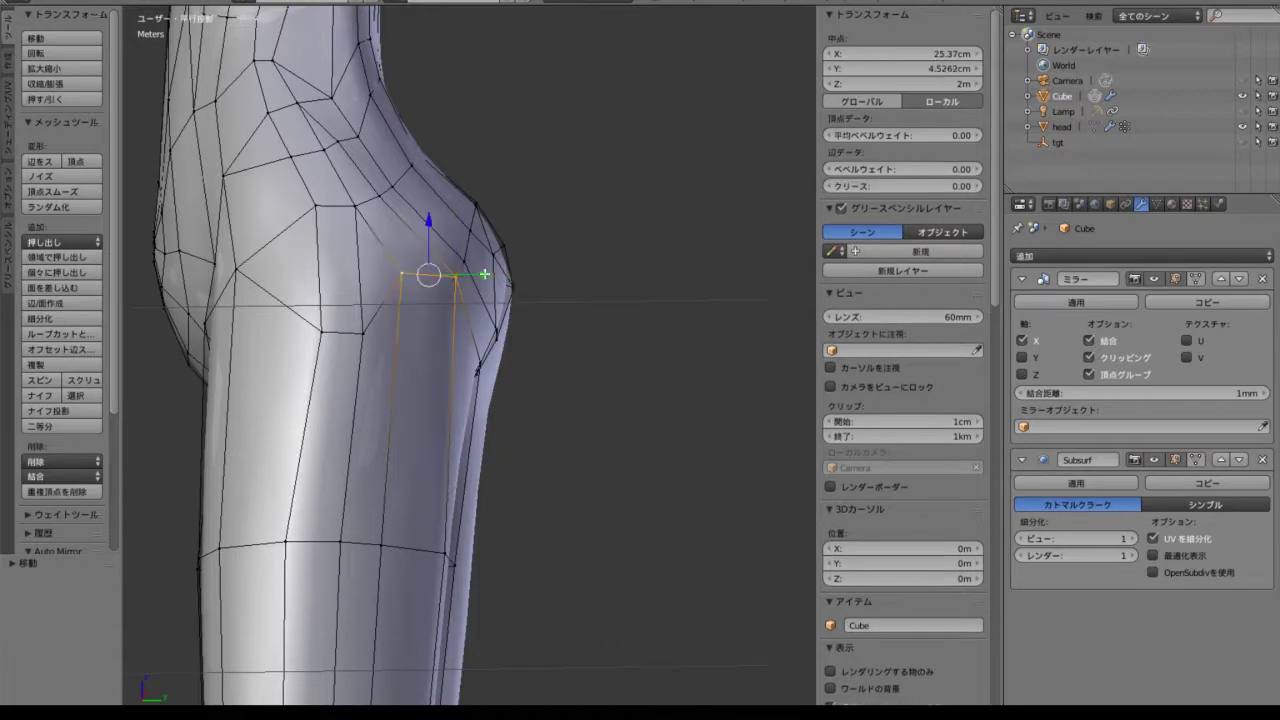
right_click(404, 275, "shift")
mouse_move(404, 275)
middle_mouse_down()
mouse_move(374, 266)
mouse_move(528, 395)
mouse_move(520, 380)
middle_mouse_up()
right_click(528, 395, "shift")
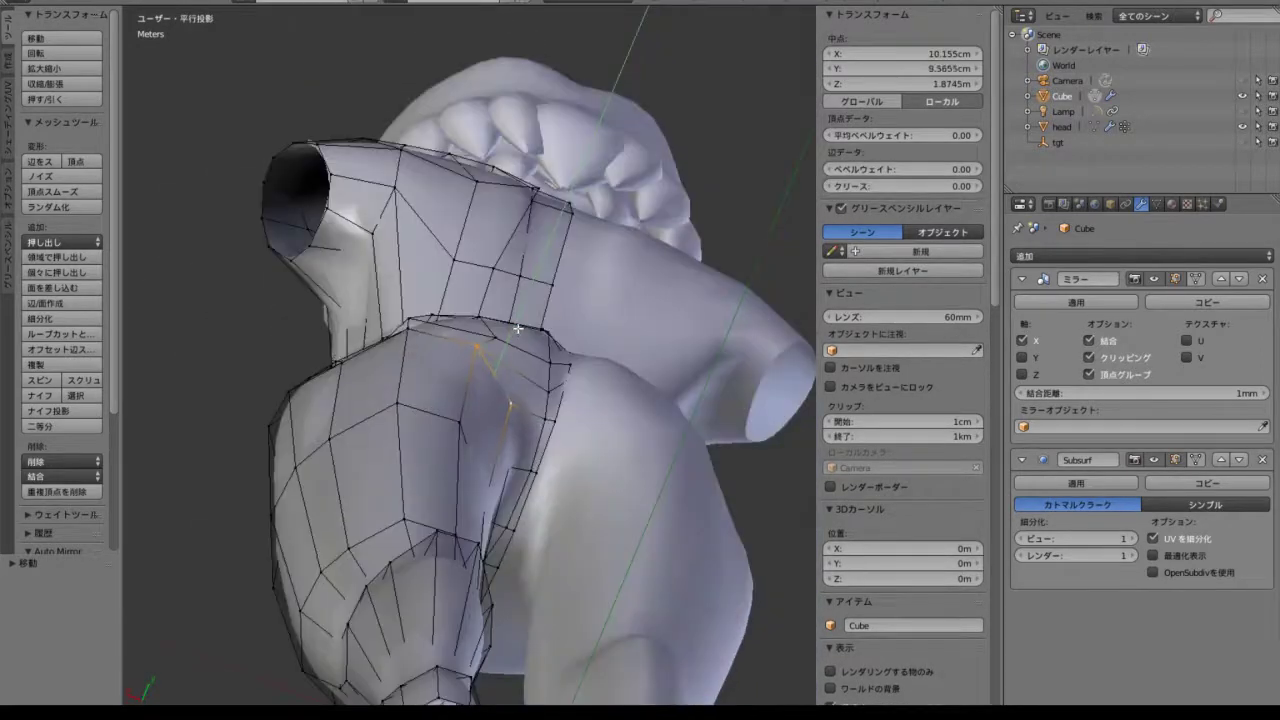
Widen an upper-leg edge loop by scaling it in the side view.
key("KP_3")
right_click(450, 540, "alt")
scroll(549, 461, "up", 1)
key("ctrl+z")
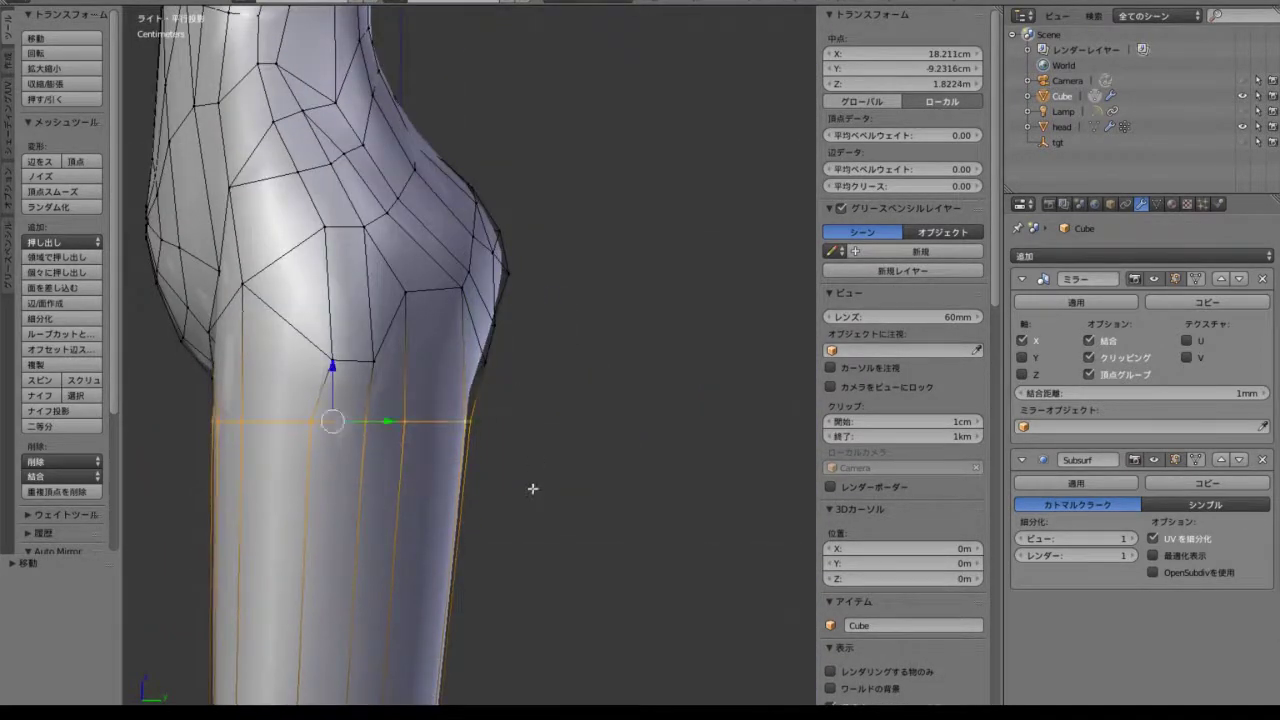
mouse_move(531, 489)
middle_mouse_down()
mouse_move(709, 486)
mouse_move(663, 491)
middle_mouse_up()
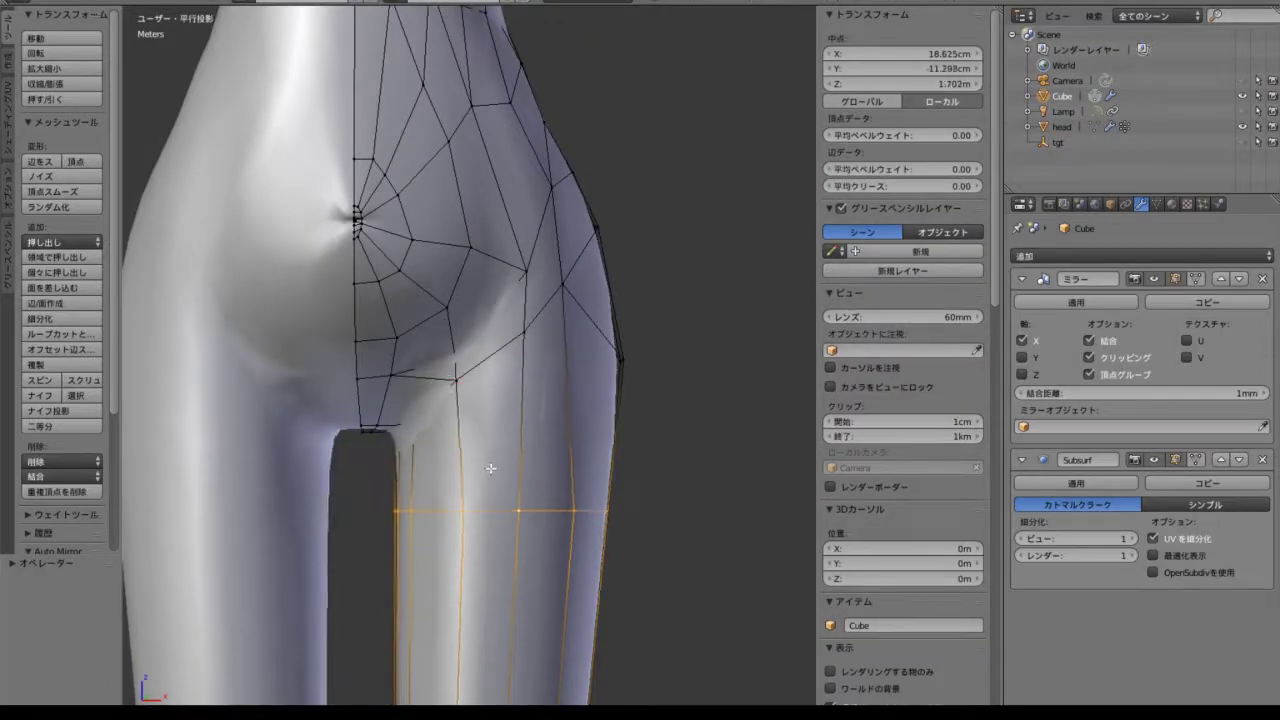
key("s")
left_click(487, 421)
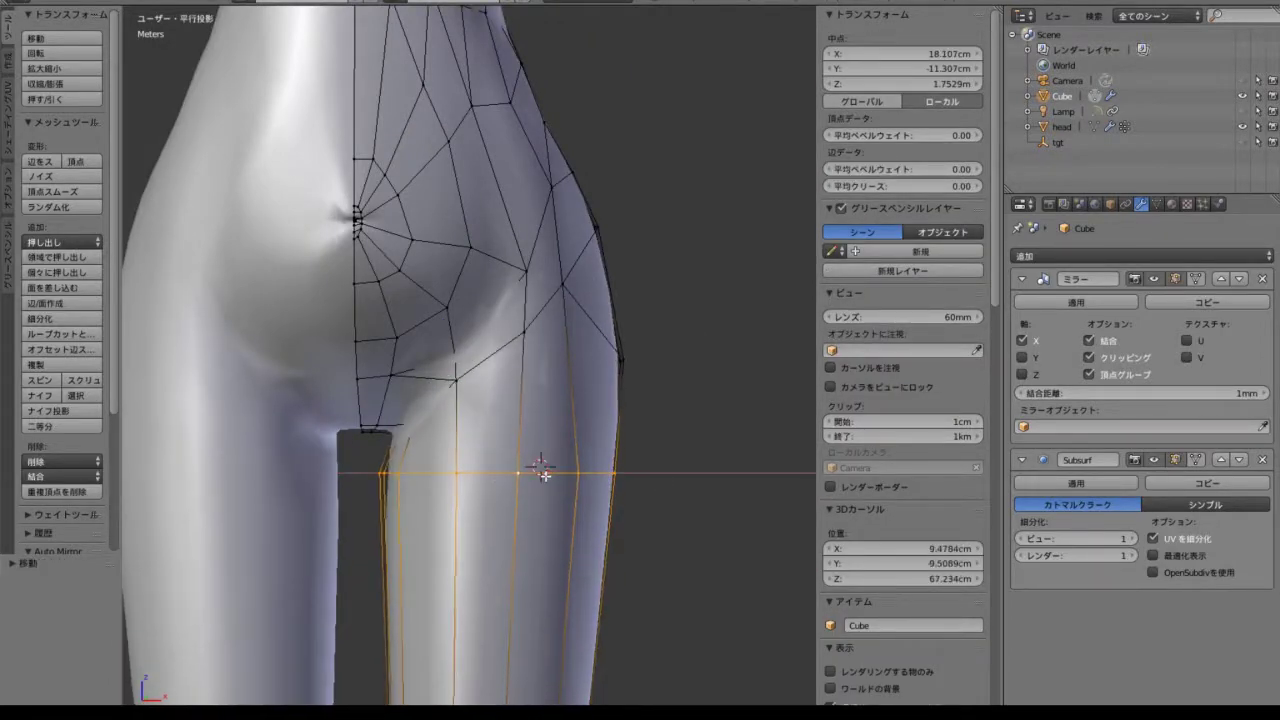
Slide a hip vertex along its edge to blend the outer thigh into the buttock.
right_click(612, 473)
middle_click_drag(612, 473, 535, 480)
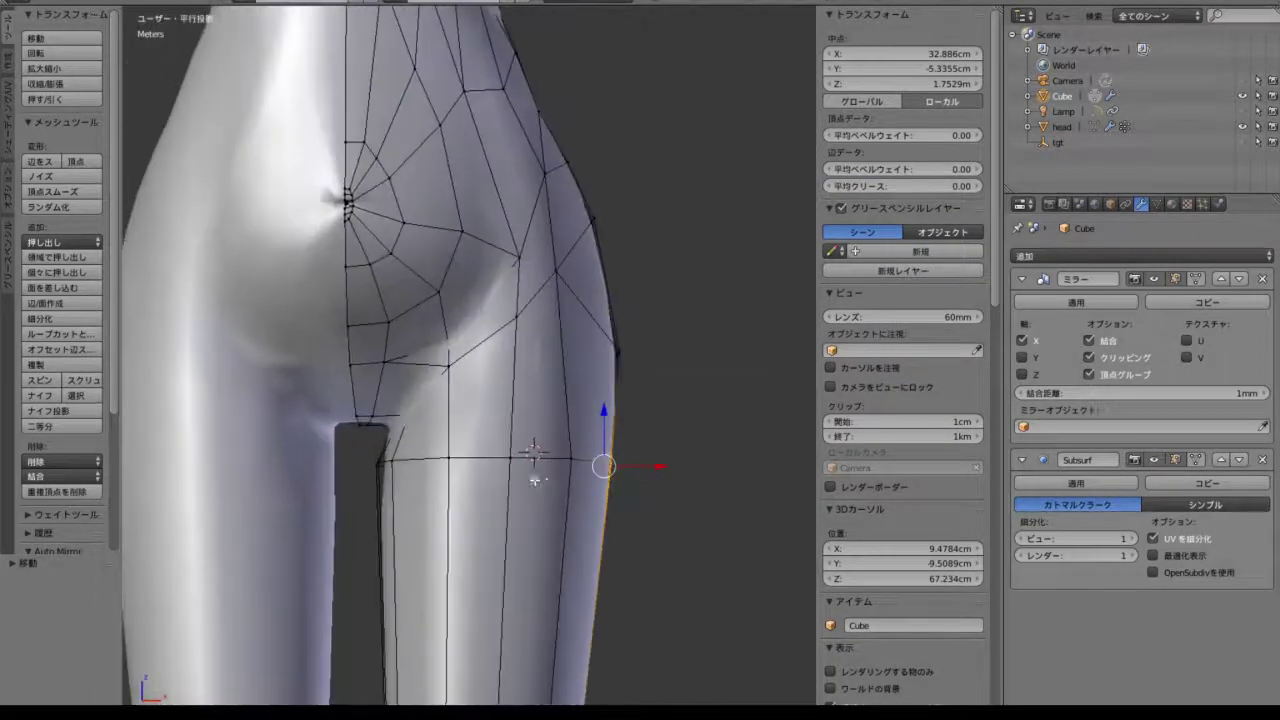
scroll(535, 480, "down", 3)
scroll(680, 497, "down", 3)
middle_click_drag(609, 514, 555, 436)
scroll(555, 436, "up", 2)
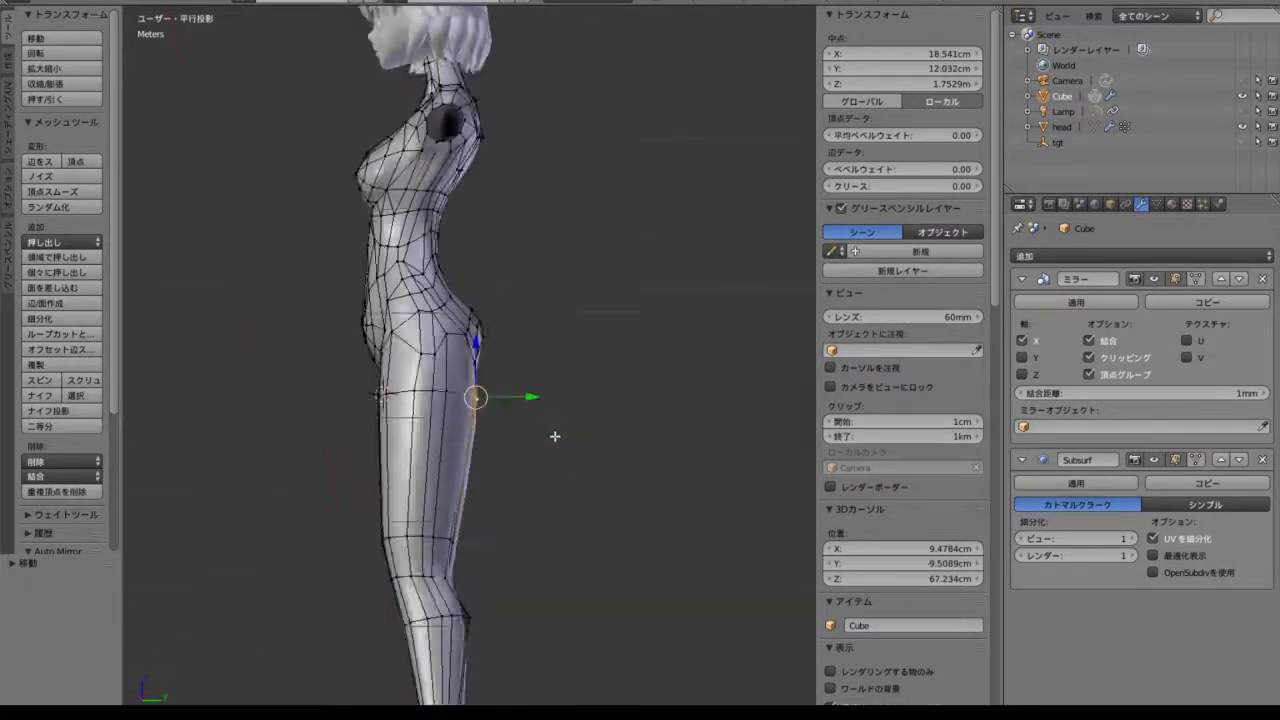
scroll(549, 463, "up", 3)
right_click(470, 425)
mouse_move(470, 425)
middle_mouse_down()
mouse_move(416, 345)
mouse_move(613, 458)
mouse_move(484, 554)
middle_mouse_up()
mouse_move(483, 458)
middle_mouse_down()
mouse_move(424, 440)
mouse_move(483, 651)
middle_mouse_up()
Select an edge loop on the lower leg from a front view.
scroll(483, 651, "up", 3)
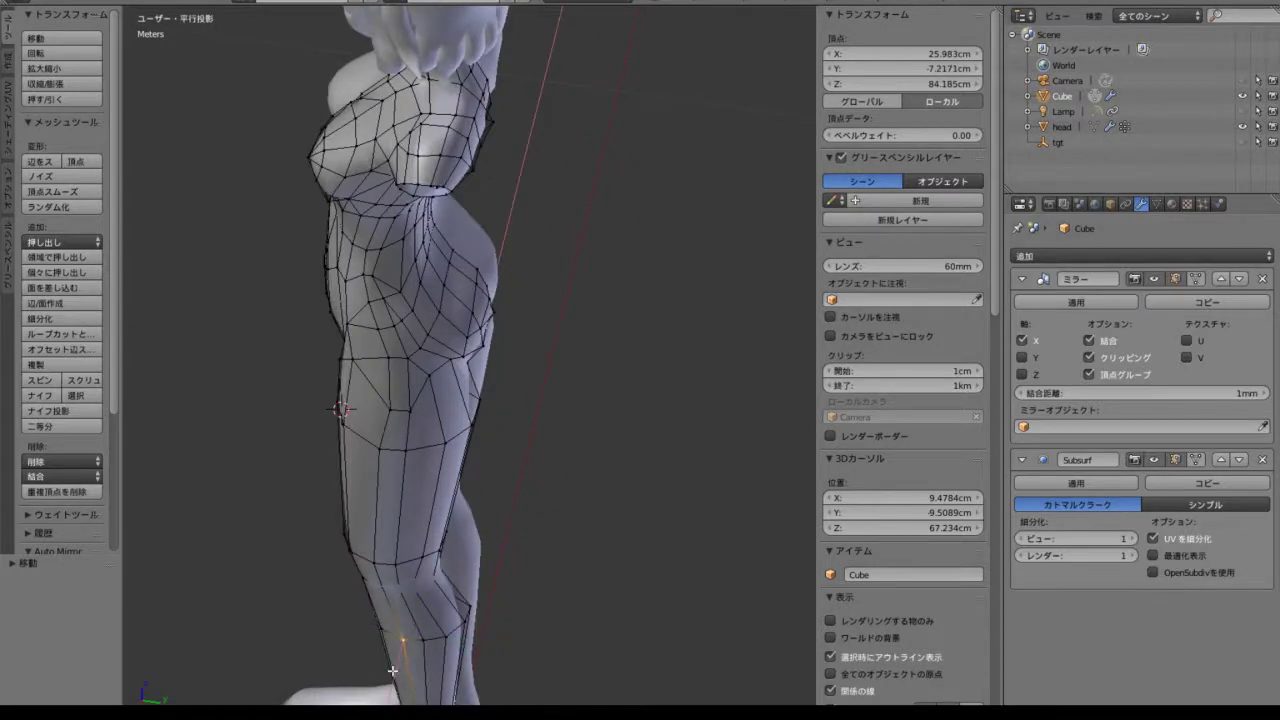
middle_click_drag(392, 671, 600, 614)
scroll(600, 614, "down", 3)
scroll(525, 615, "up", 2)
left_click(515, 614, "alt")
Select the bottom edge loop at the leg's open end.
scroll(529, 615, "down", 2)
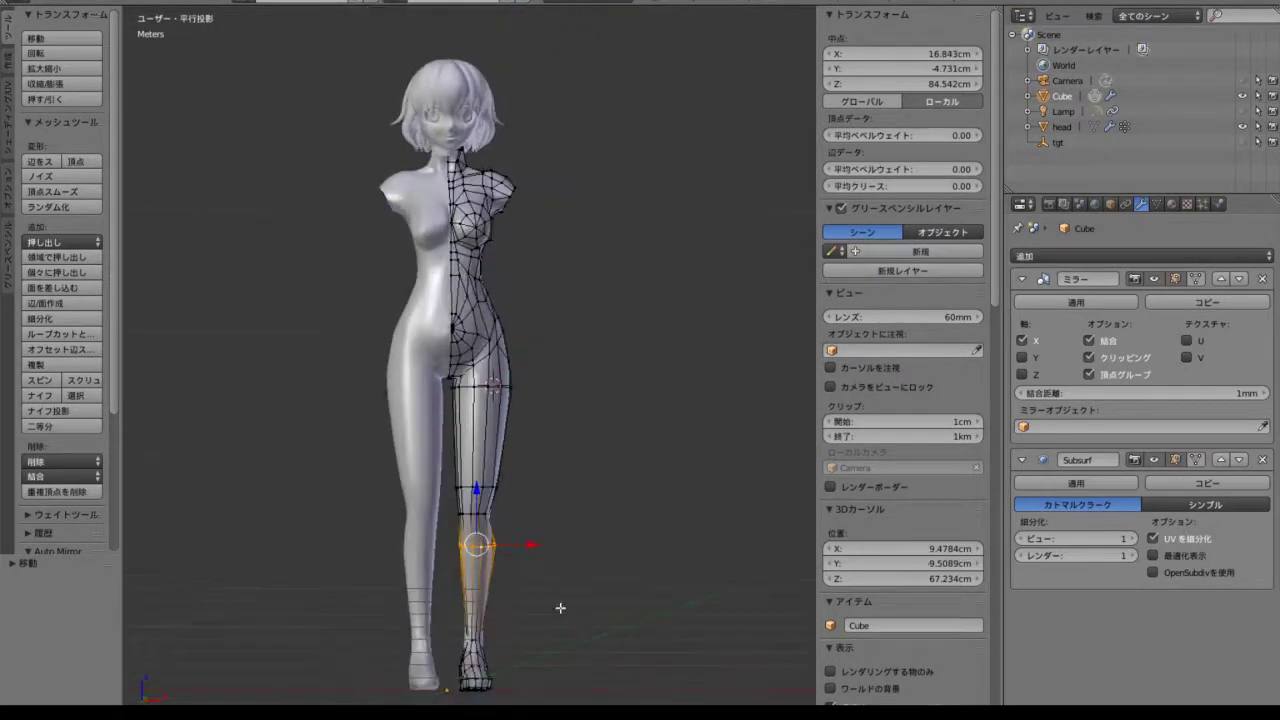
mouse_move(600, 500)
middle_mouse_down()
mouse_move(471, 491)
mouse_move(560, 600)
mouse_move(620, 540)
middle_mouse_up()
scroll(571, 620, "up", 5)
right_click(318, 358)
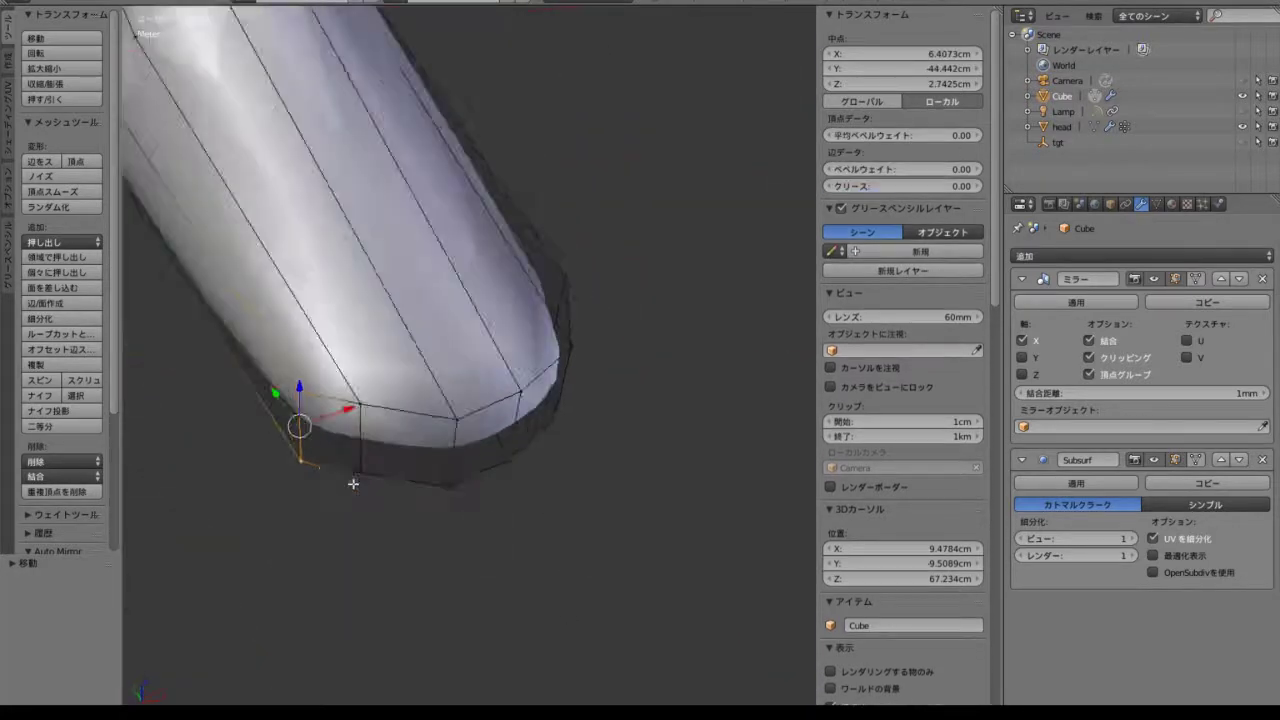
mouse_move(351, 480)
middle_mouse_down()
mouse_move(246, 457)
mouse_move(694, 377)
mouse_move(598, 395)
mouse_move(634, 514)
middle_mouse_up()
right_click(423, 386)
right_click(537, 408)
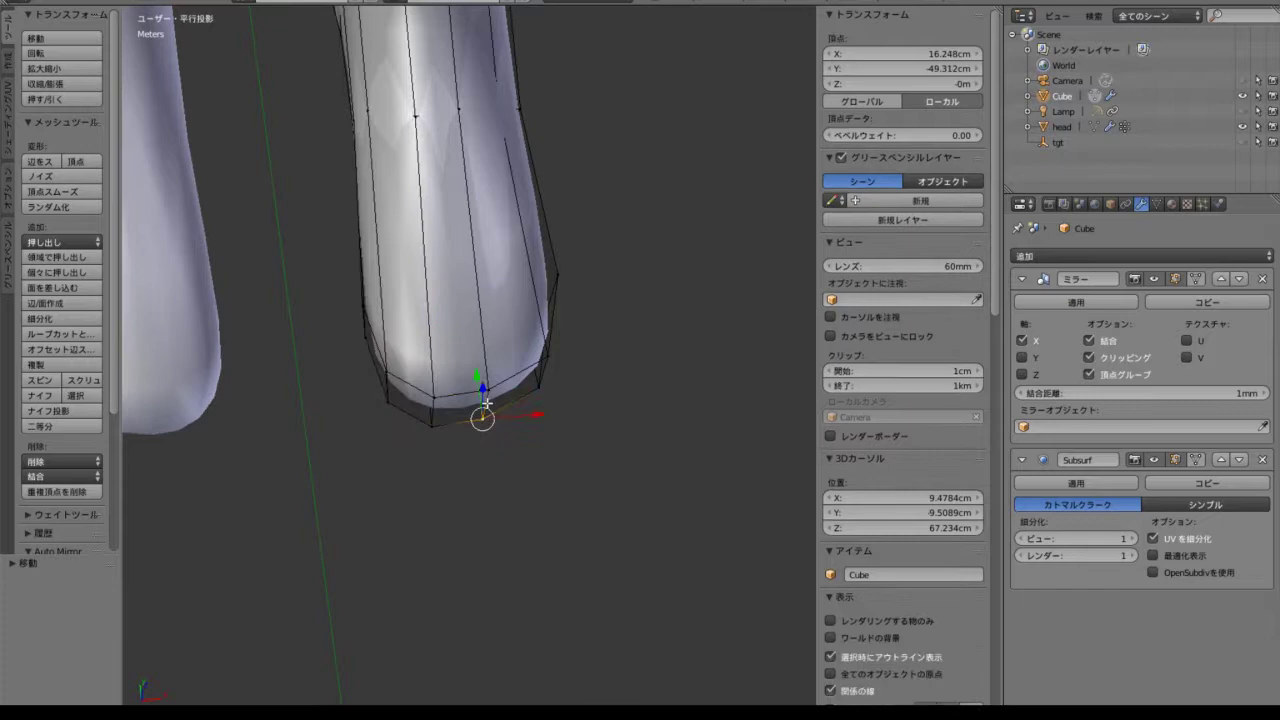
right_click(537, 408, "alt")
scroll(543, 363, "down", 2)
mouse_move(543, 363)
middle_mouse_down()
mouse_move(599, 318)
mouse_move(419, 322)
mouse_move(500, 446)
mouse_move(423, 566)
mouse_move(363, 412)
mouse_move(453, 542)
mouse_move(478, 530)
middle_mouse_up()
Slide foot vertices along their edges to round the toe beside the hole.
right_click(500, 446)
right_click(453, 542)
right_click(438, 521, "alt")
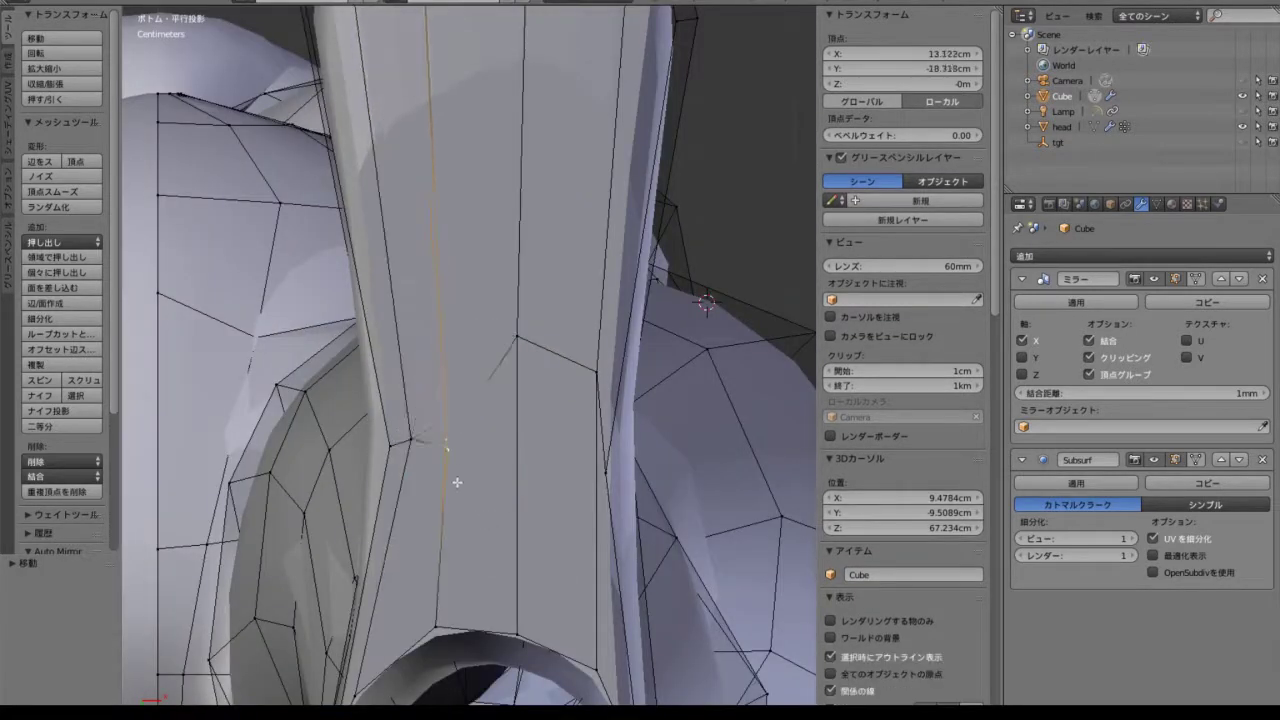
left_click(556, 457)
key("g")
key("g")
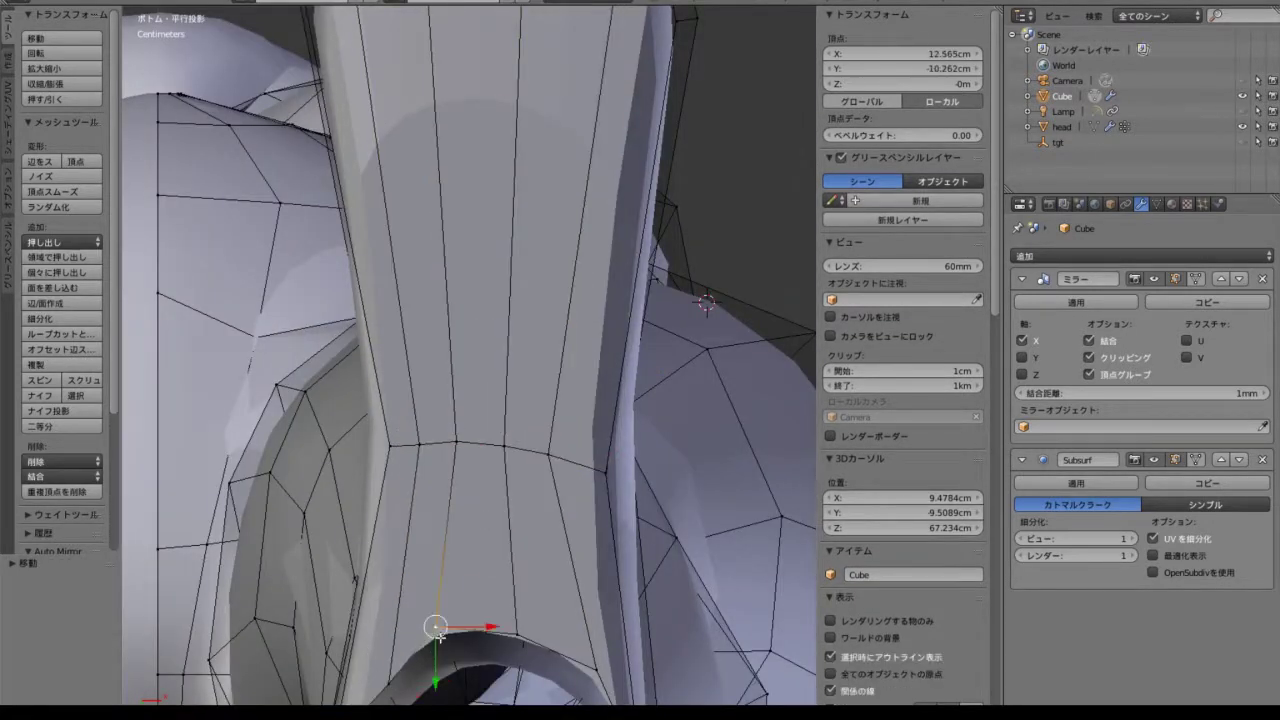
scroll(440, 635, "down", 3)
right_click(572, 570, "alt")
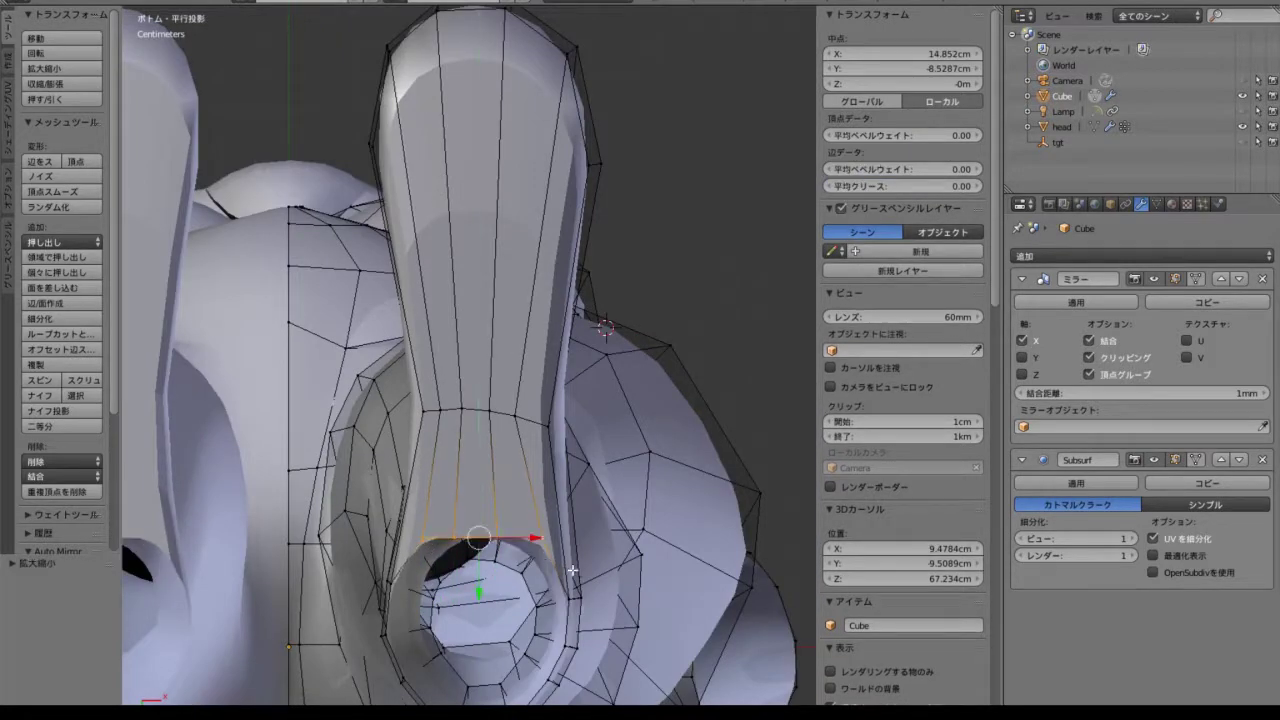
right_click_drag(545, 545, 566, 541)
Fill between the two rim loops with faces and merge vertices at first.
right_click(499, 540, "alt")
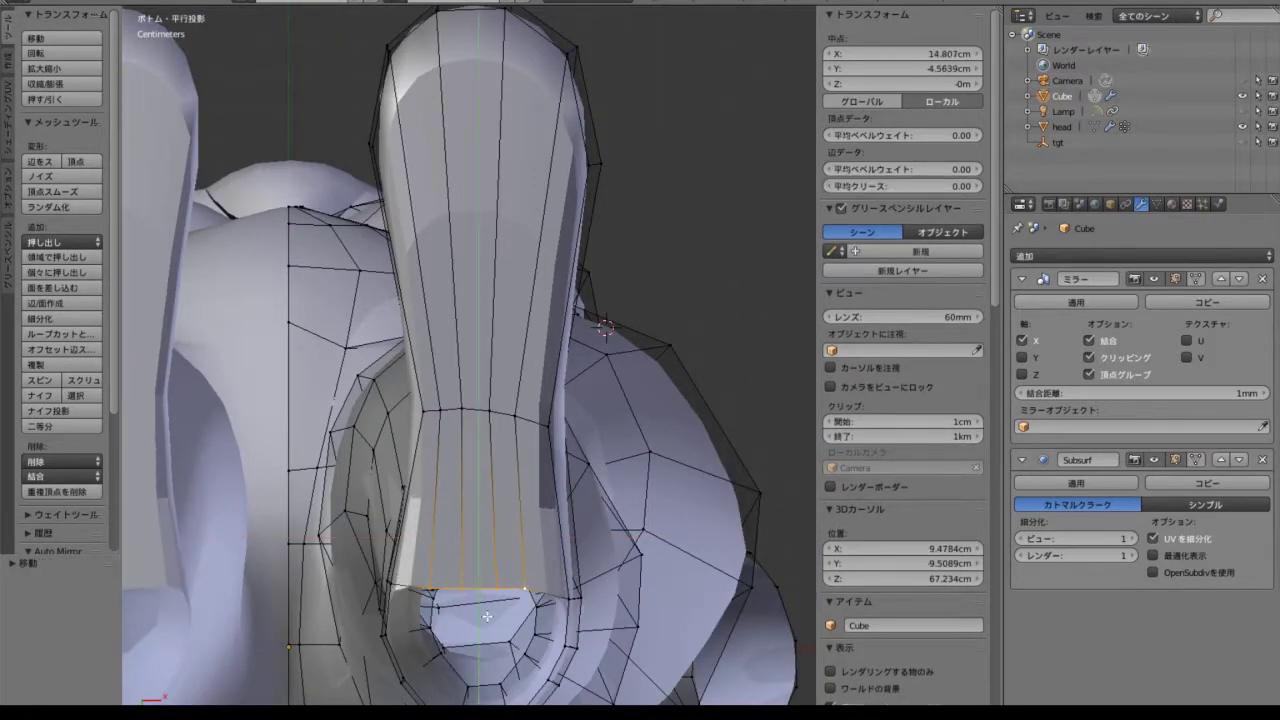
key("KP_Decimal")
middle_click_drag(400, 480, 283, 413)
right_click(529, 548, "alt+shift")
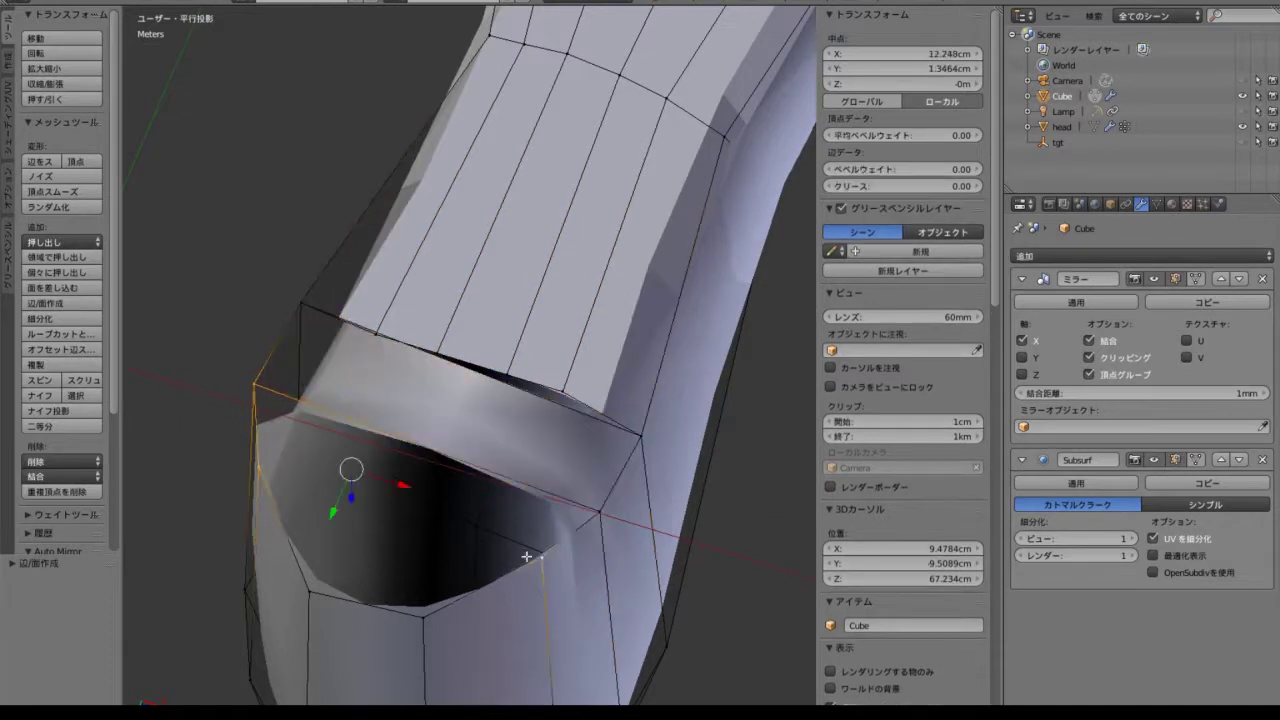
key("f")
right_click(517, 418)
right_click(609, 409, "shift")
key("alt+m")
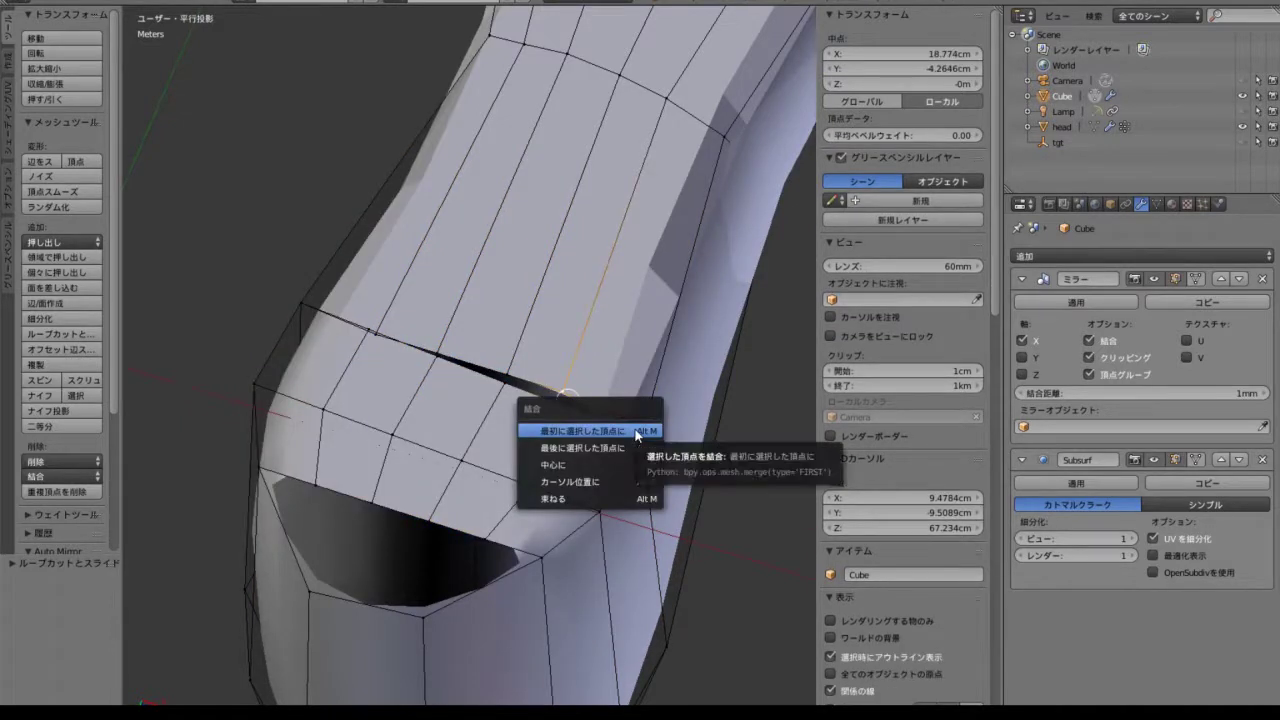
left_click(585, 412)
Adjust vertices beside the new faces near the foot and ankle.
right_click(435, 368)
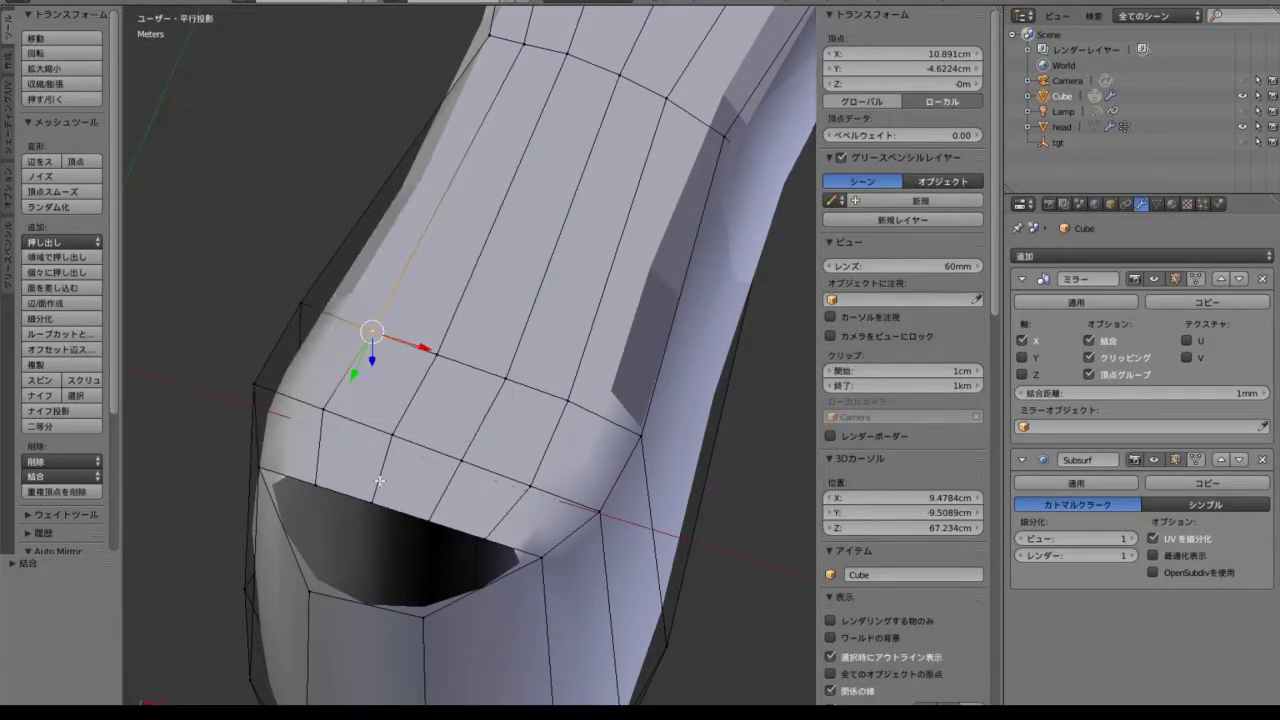
middle_click_drag(316, 587, 449, 600)
right_click(565, 505, "shift")
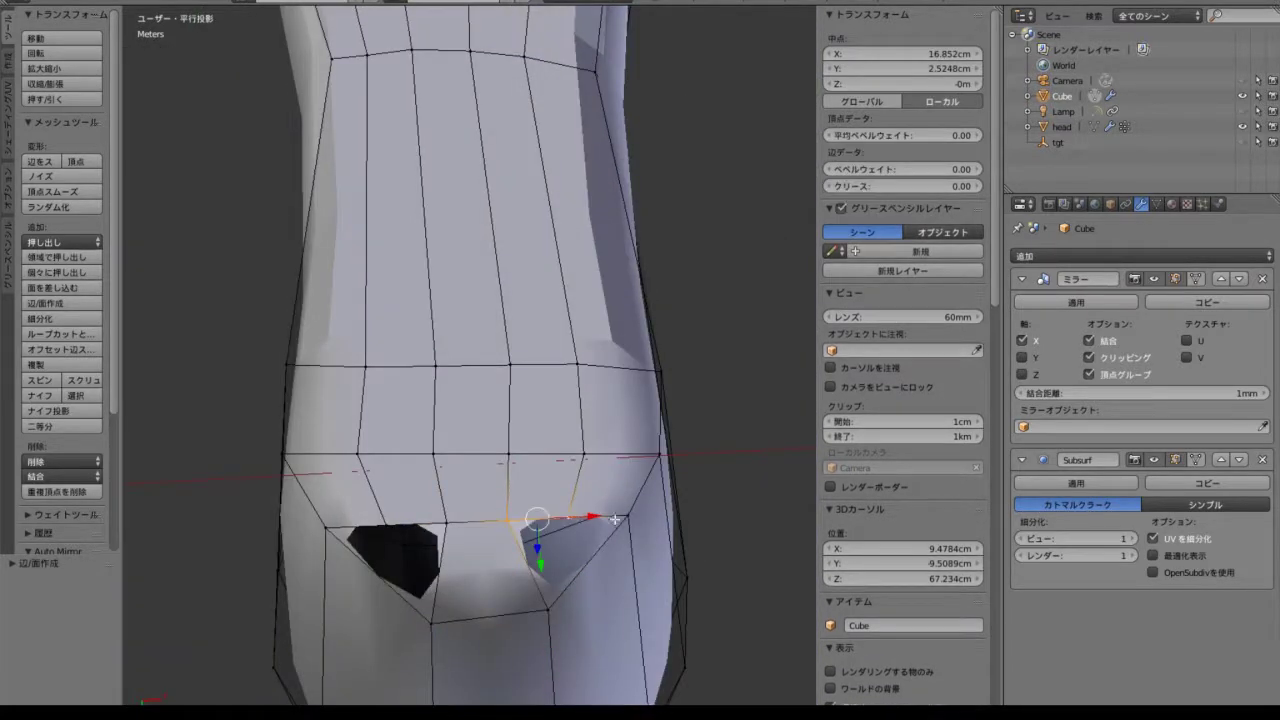
right_click(408, 566)
middle_click_drag(408, 566, 462, 597)
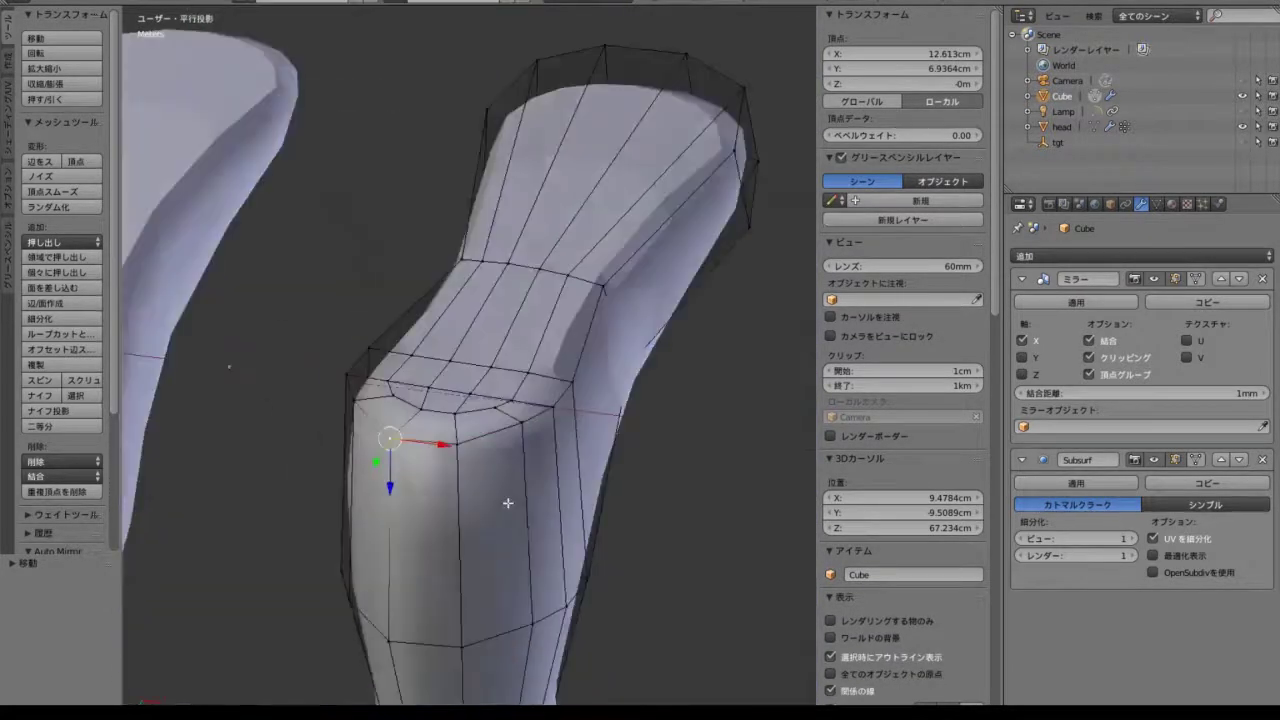
middle_click_drag(577, 641, 415, 542)
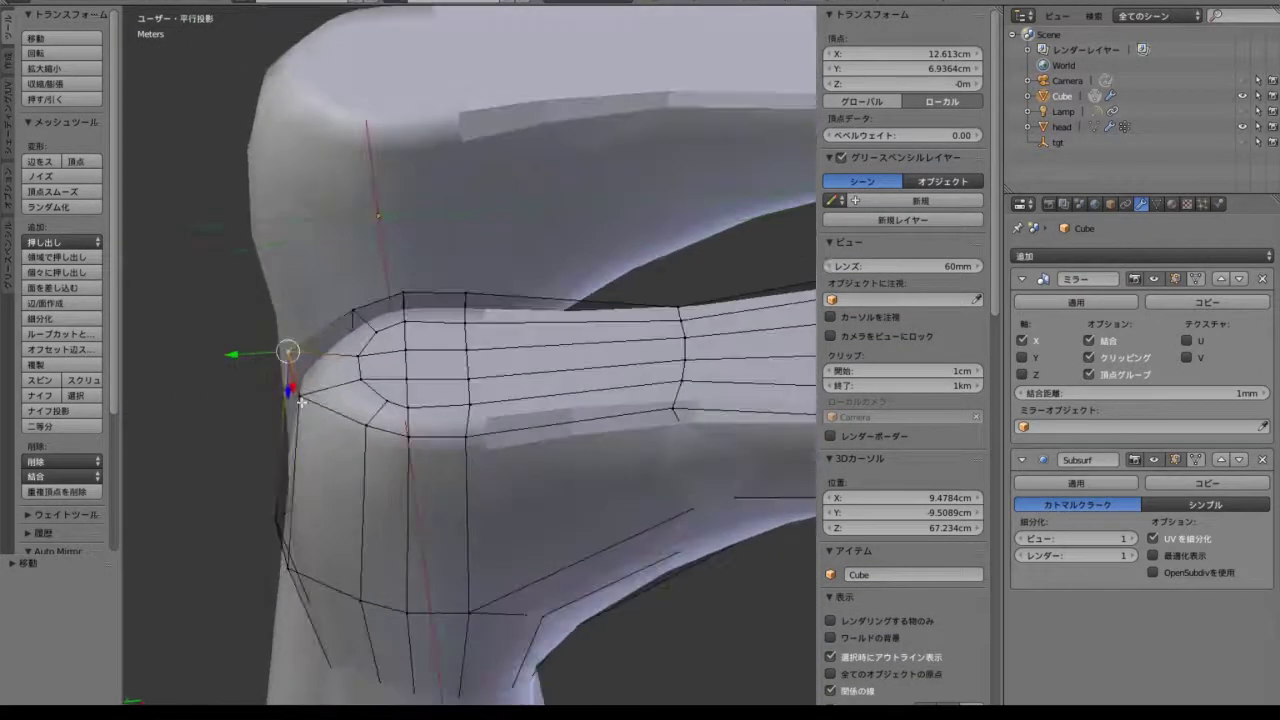
right_click(360, 600)
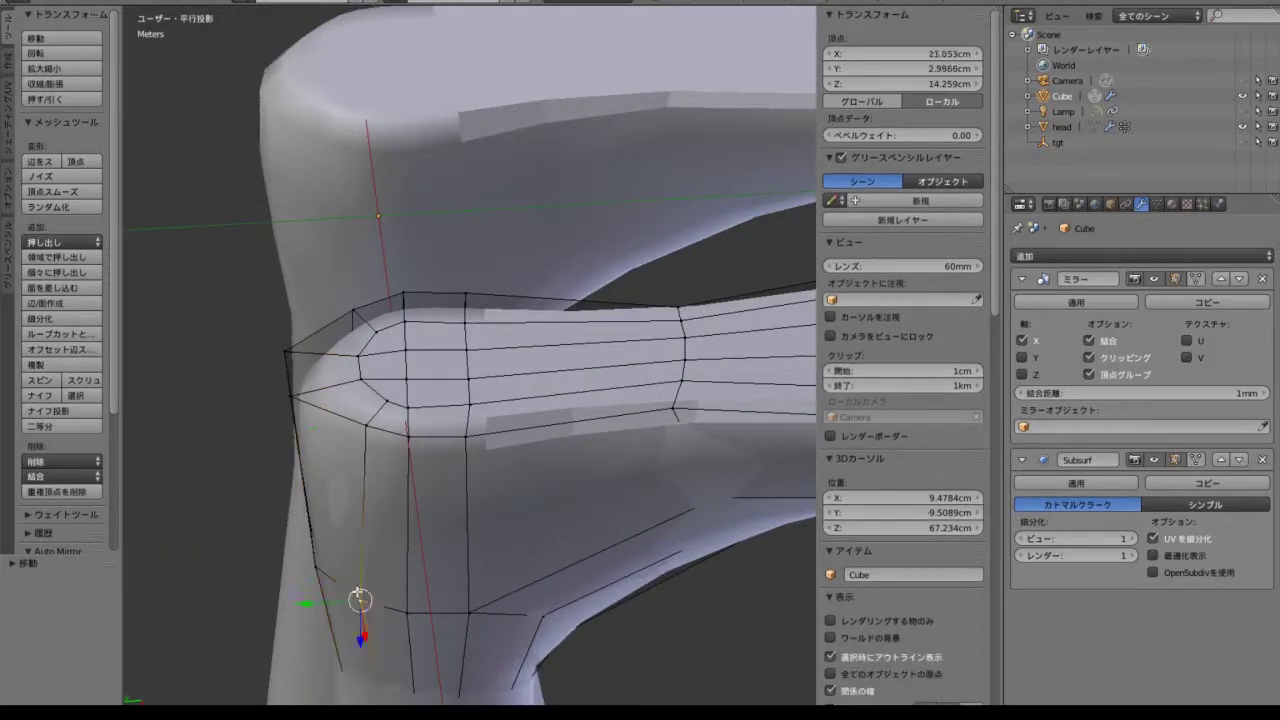
middle_click_drag(360, 600, 418, 441)
scroll(290, 542, "down", 5)
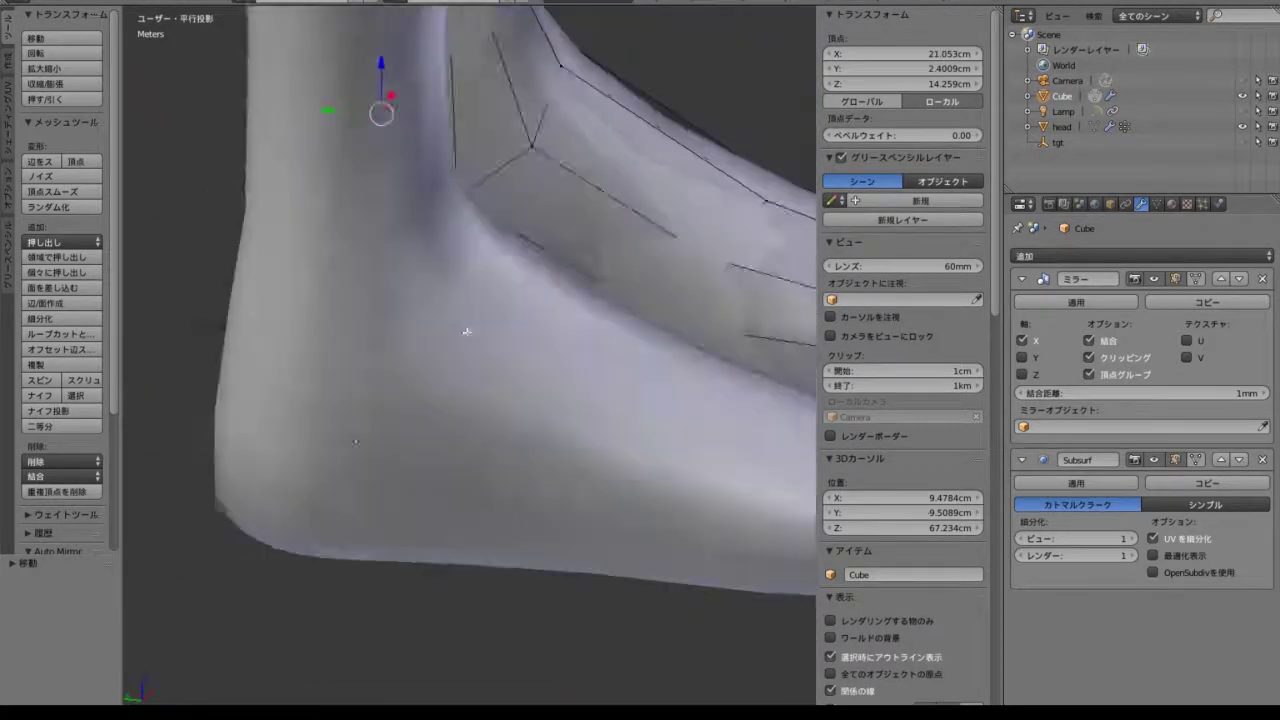
middle_click_drag(466, 331, 346, 314)
scroll(572, 261, "down", 3)
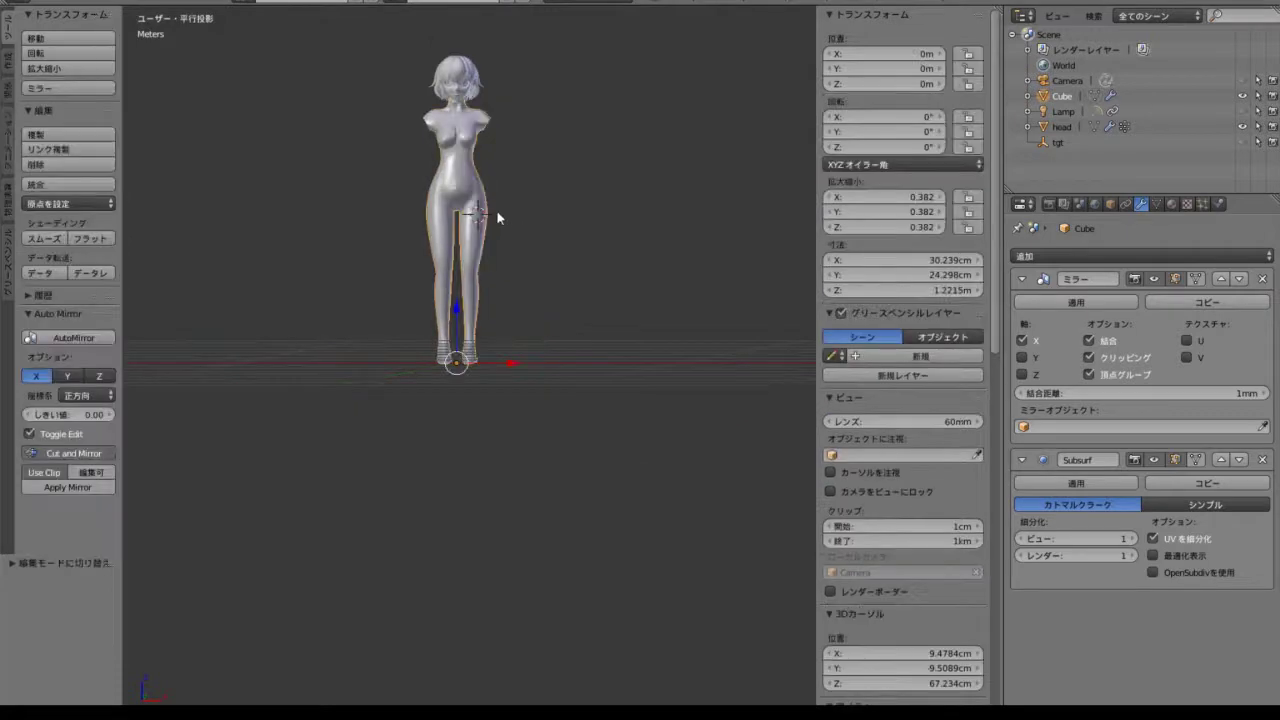
middle_click_drag(572, 261, 537, 177)
Undo back to the body mesh and move a shoulder vertex along X.
key("ctrl+z")
scroll(600, 240, "up", 5)
key("KP_1")
key("g")
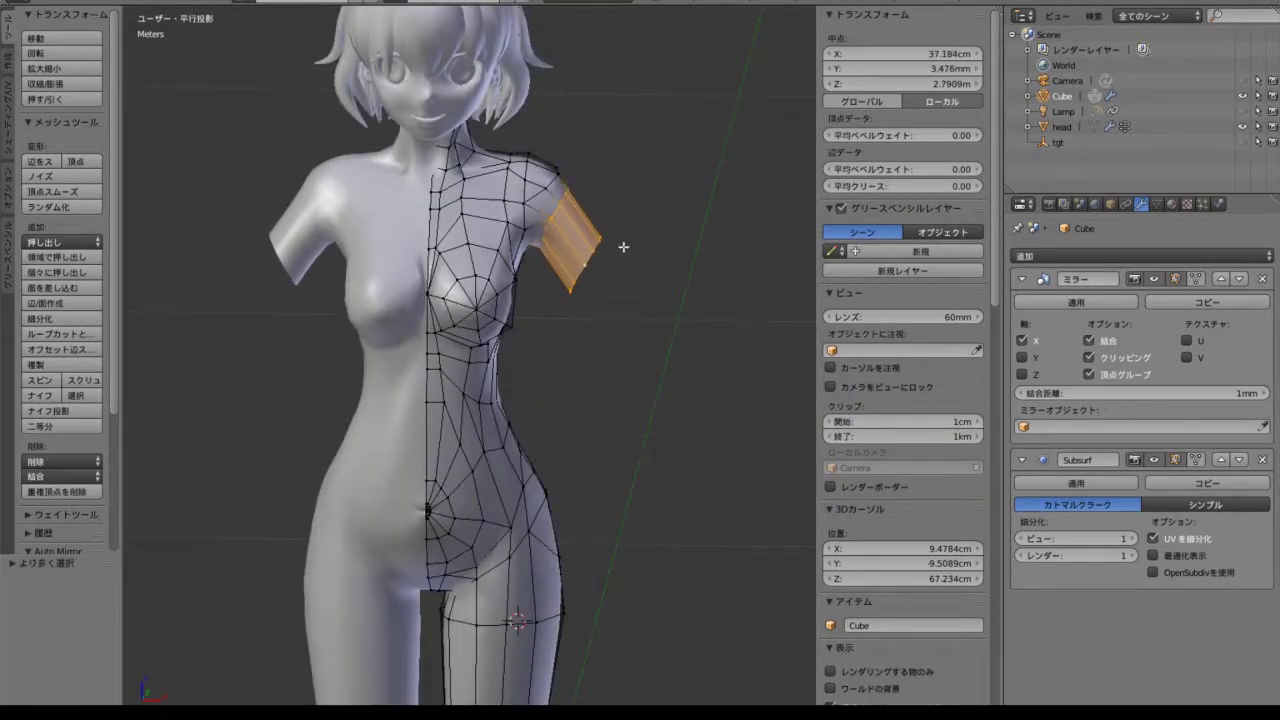
key("KP_Decimal")
middle_click_drag(480, 177, 480, 300)
key("KP_1")
right_click(449, 352)
key("g")
key("x")
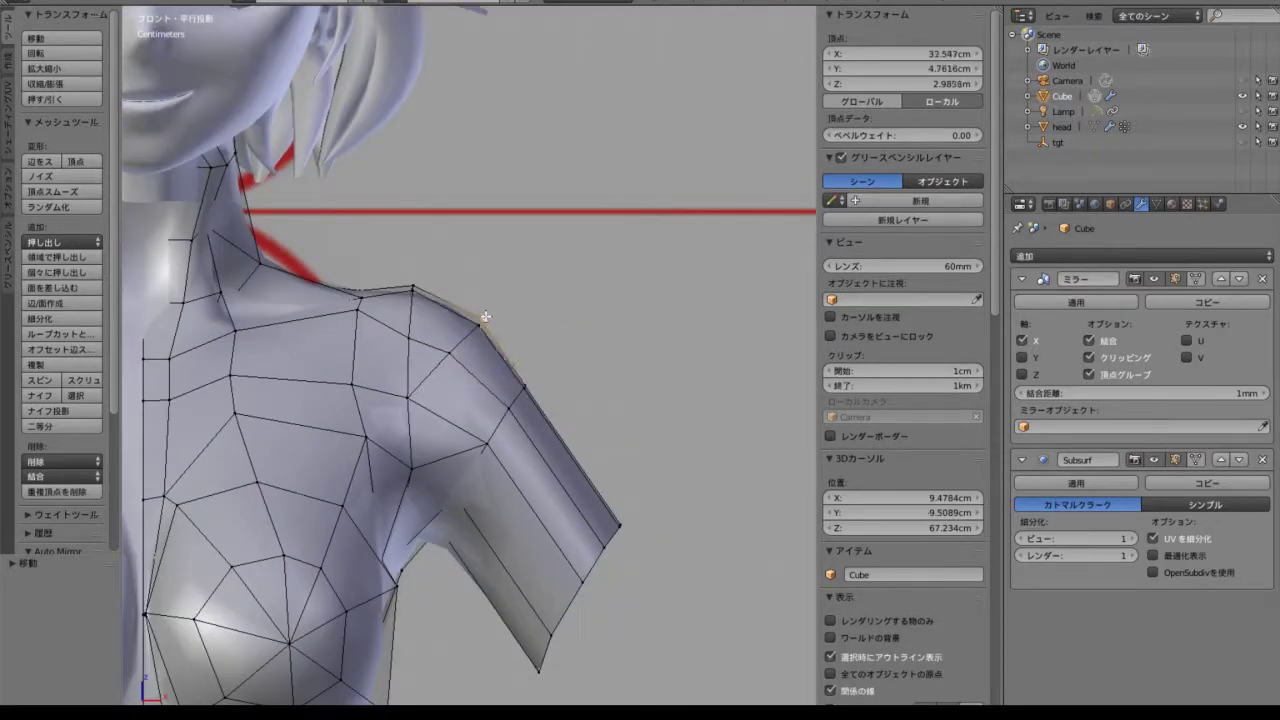
Reposition shoulder and armpit vertices around the arm opening.
right_click(412, 290)
scroll(443, 447, "down", 2)
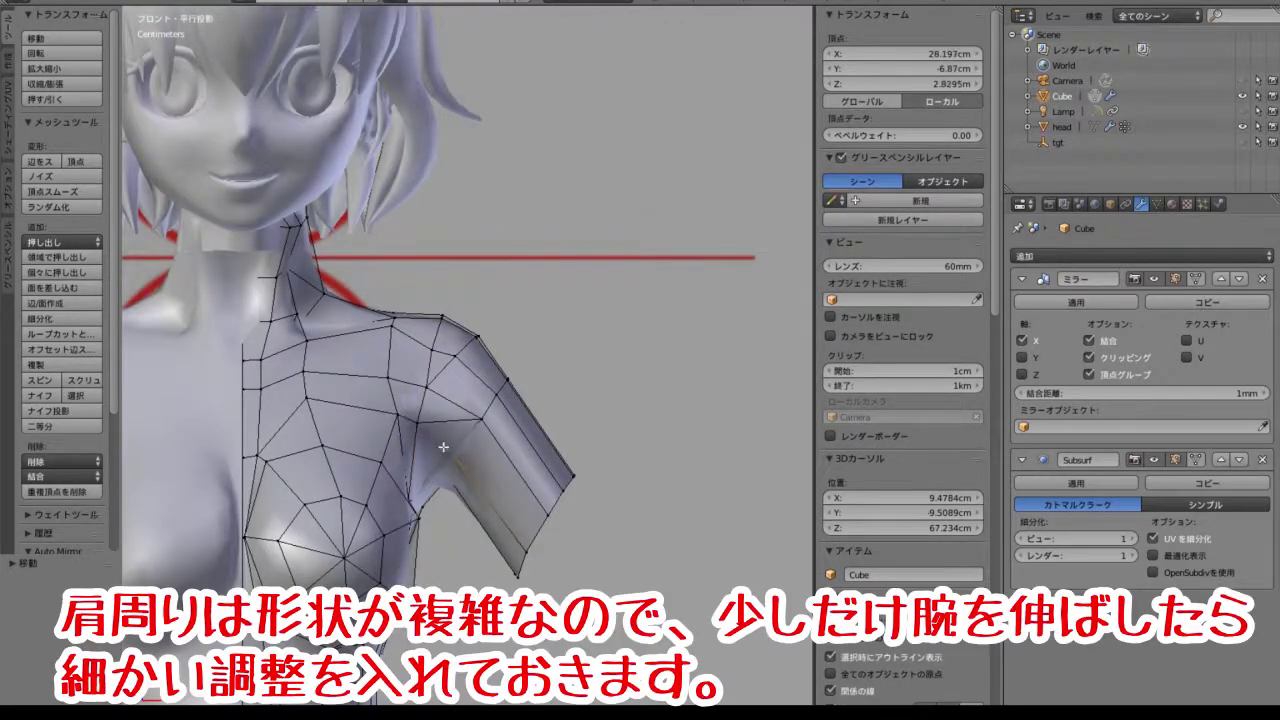
right_click(439, 466)
middle_click_drag(439, 466, 466, 277)
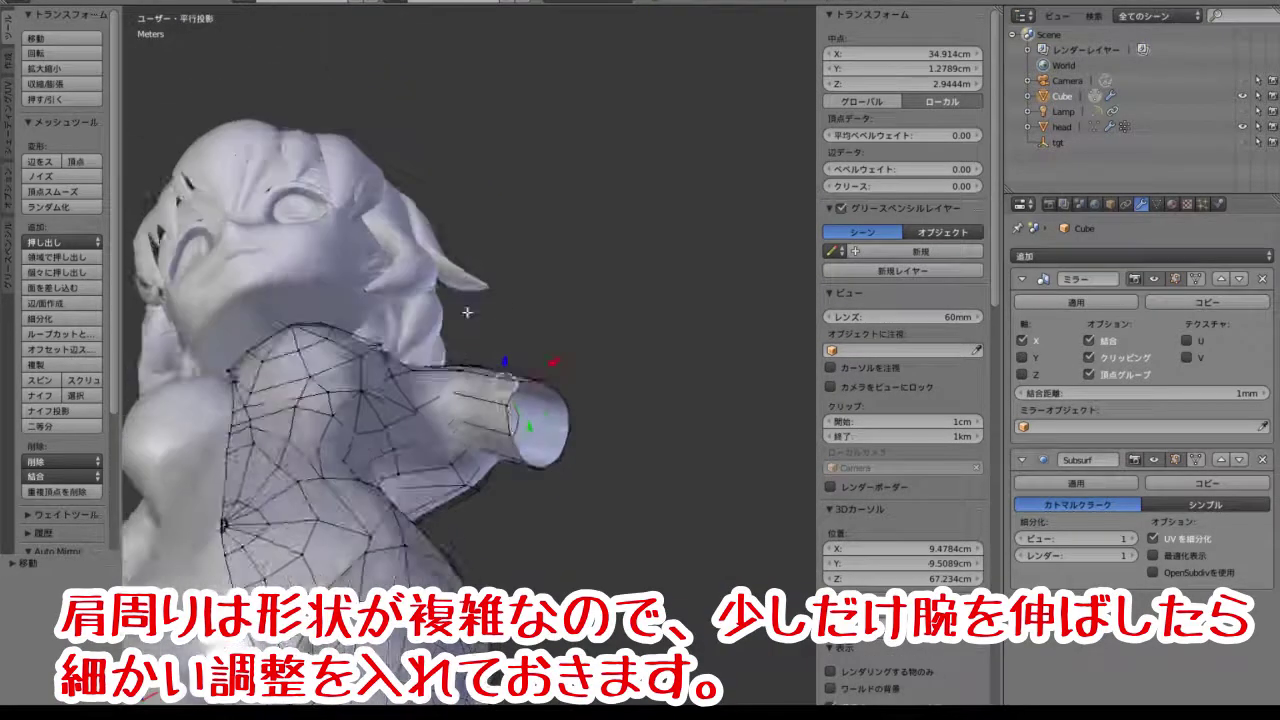
mouse_move(460, 460)
middle_mouse_down()
mouse_move(497, 378)
mouse_move(514, 423)
mouse_move(556, 446)
middle_mouse_up()
right_click(497, 378, "shift")
right_click(497, 372)
In the back view, move upper-back vertices, placing one on the centre line.
key("ctrl+KP_1")
right_click(557, 427)
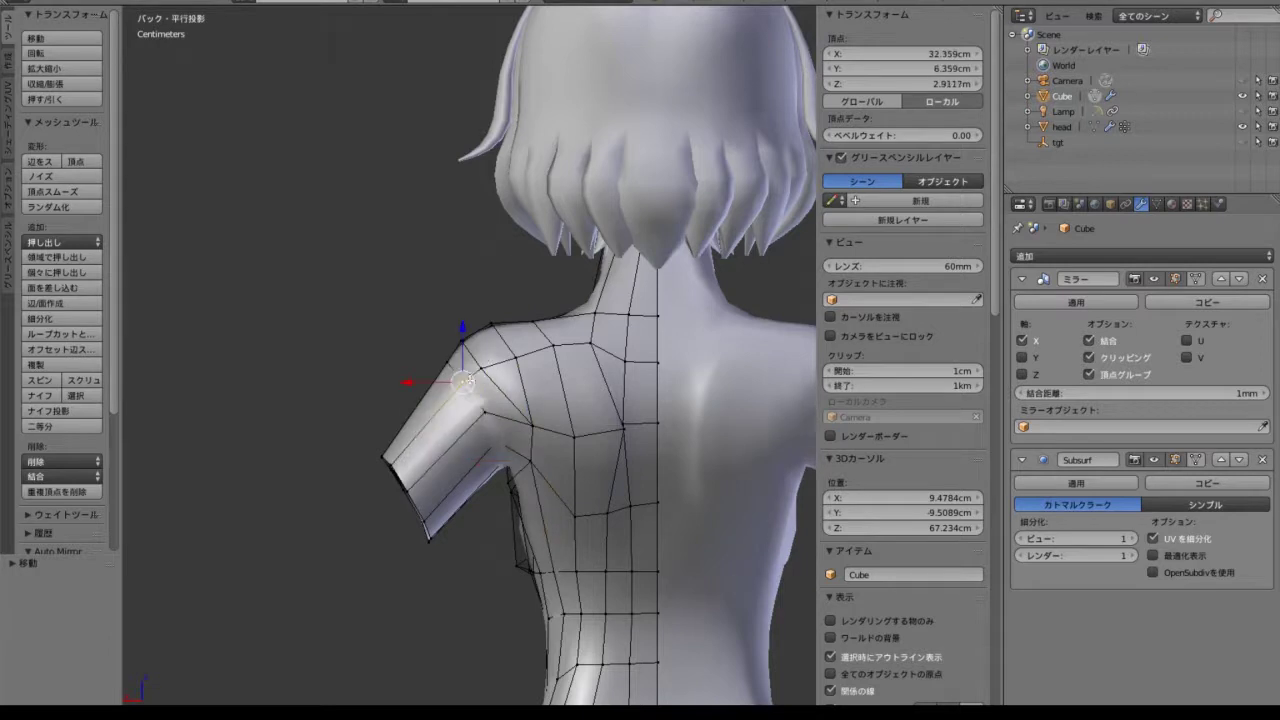
right_click(575, 456)
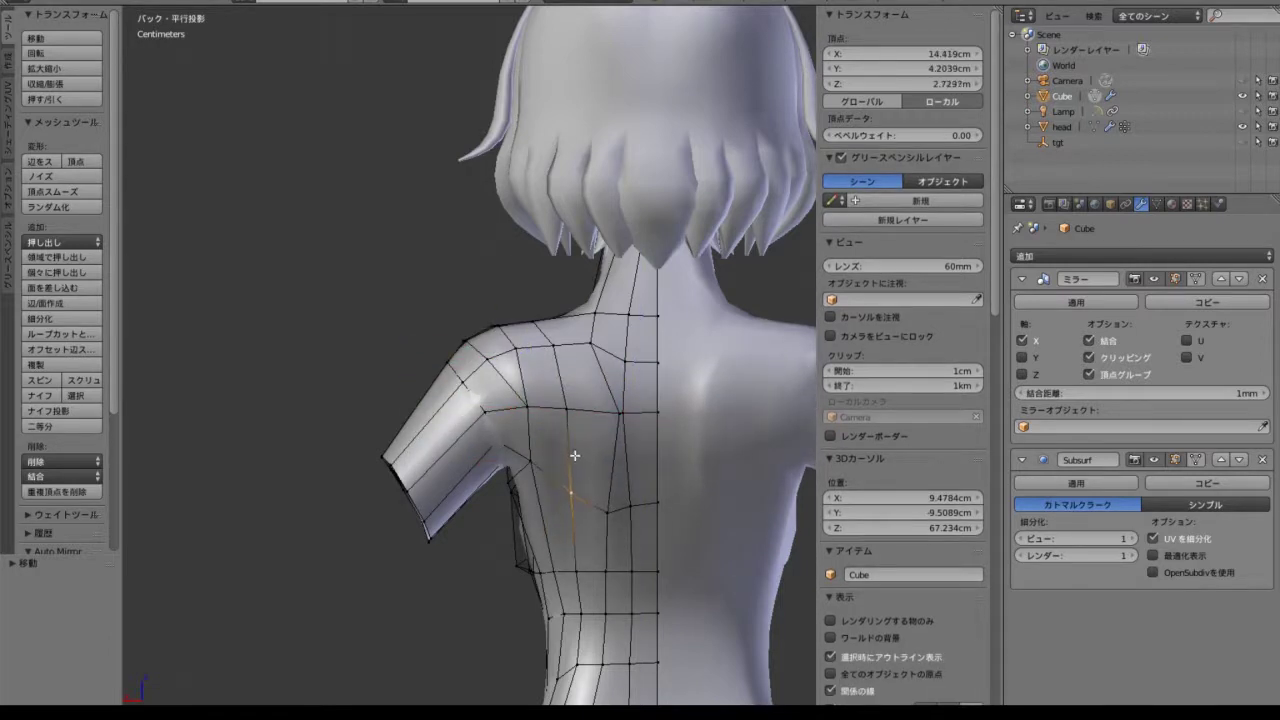
right_click(656, 504, "shift")
right_click(607, 491)
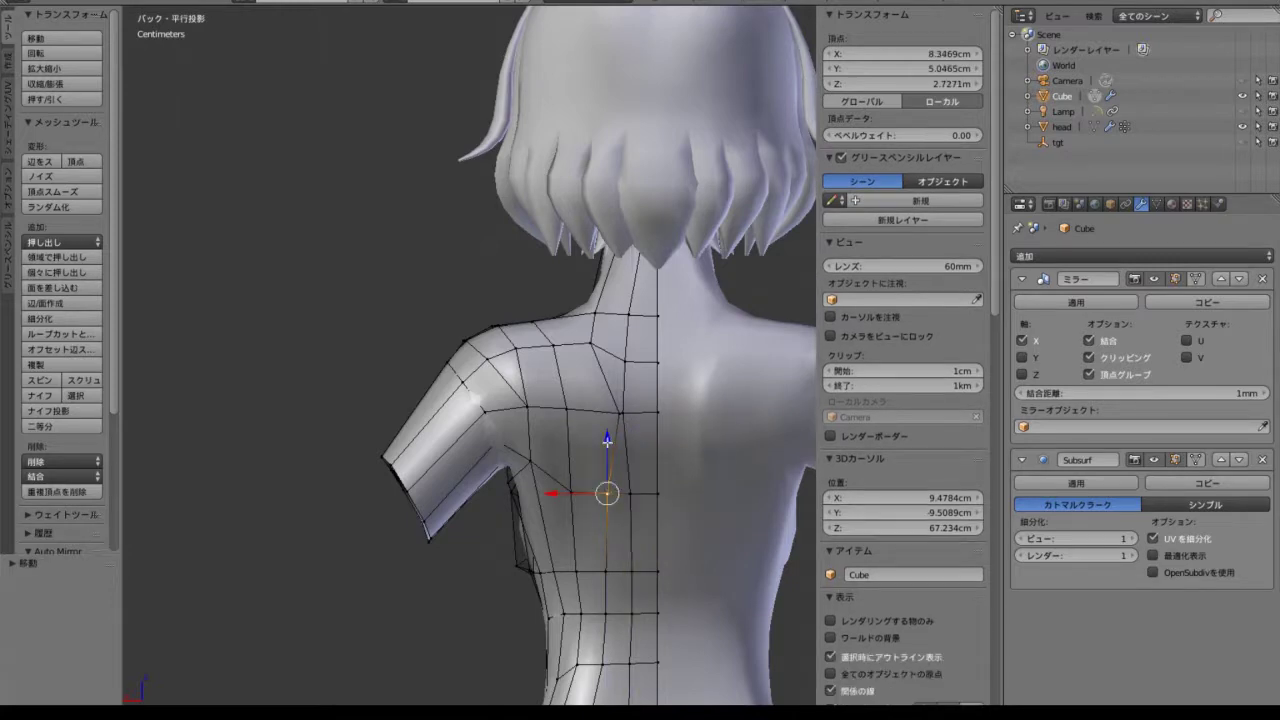
mouse_move(561, 513)
middle_mouse_down()
mouse_move(617, 578)
mouse_move(600, 537)
middle_mouse_up()
right_click(617, 578)
right_click(617, 578, "alt")
right_click(540, 573)
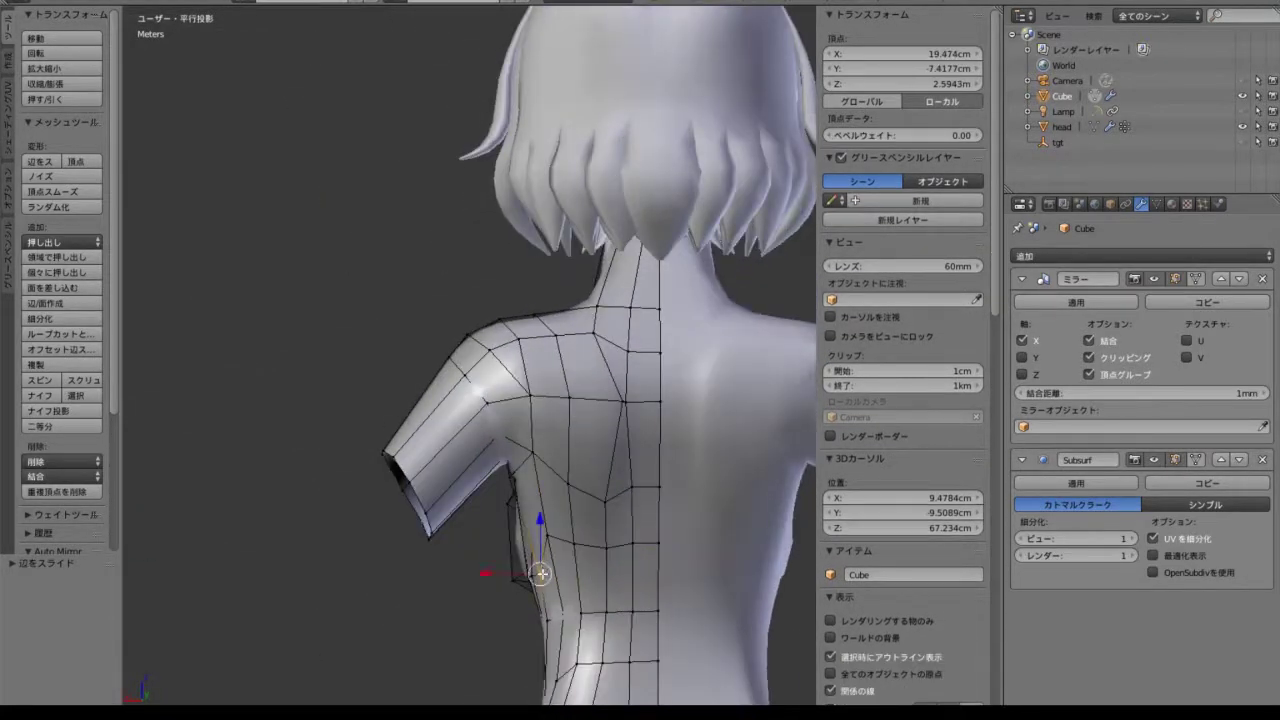
Select the back edge loop and the loop around the arm's open end.
right_click(627, 541, "alt")
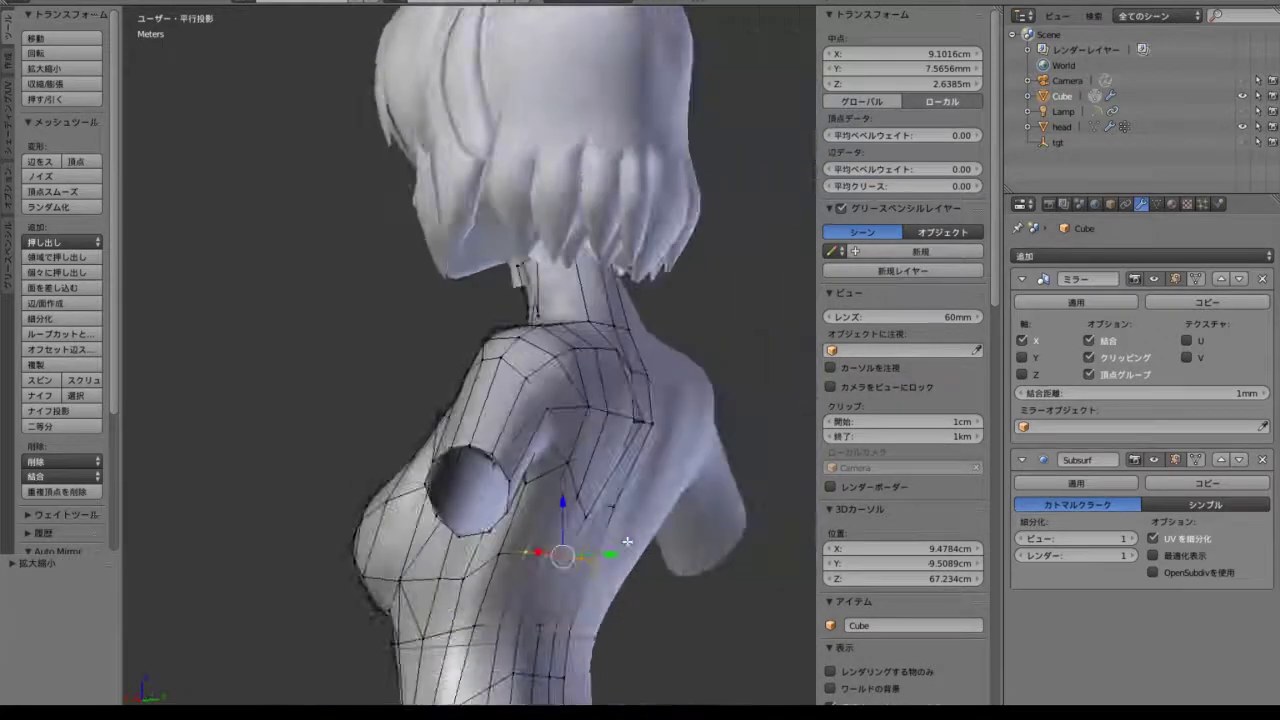
mouse_move(627, 541)
middle_mouse_down()
mouse_move(571, 620)
mouse_move(634, 618)
mouse_move(494, 623)
mouse_move(541, 459)
middle_mouse_up()
right_click(571, 620)
right_click(541, 459, "alt")
middle_click_drag(585, 501, 577, 494)
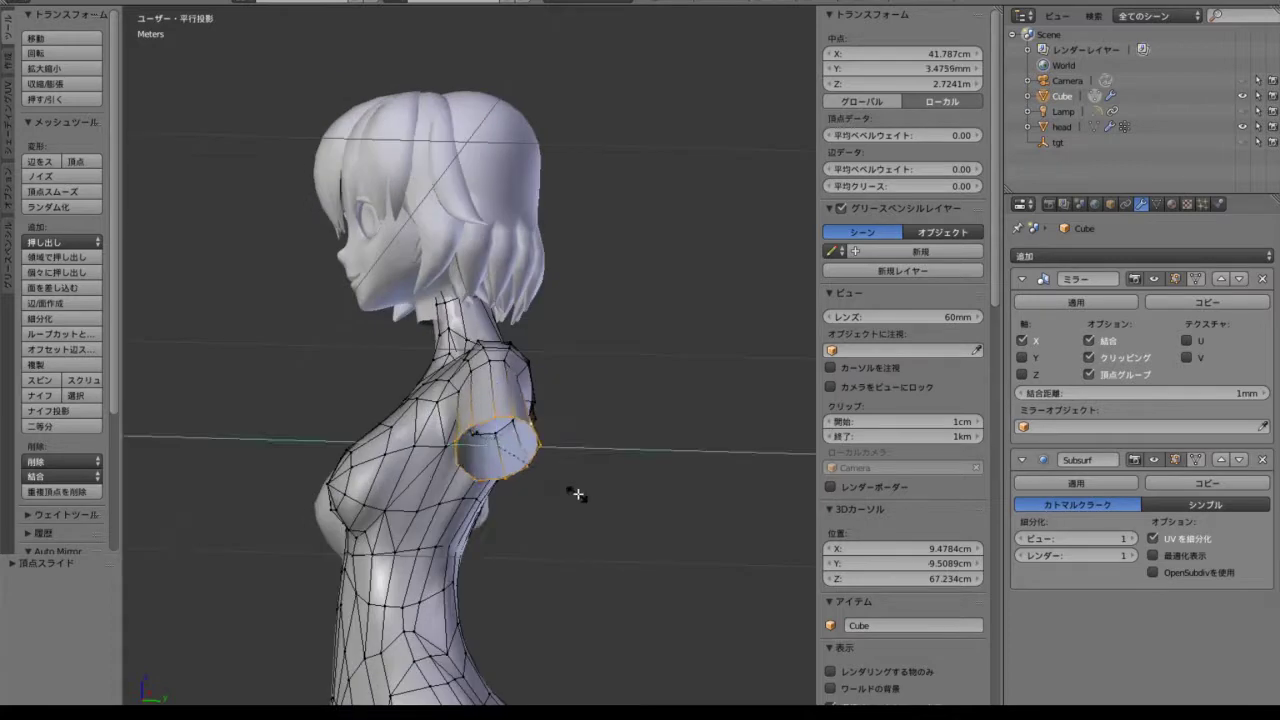
Extrude the arm-end loop into a longer arm, scaling it and sliding it along X.
key("KP_1")
key("e")
left_click(646, 623)
middle_click_drag(646, 623, 694, 591)
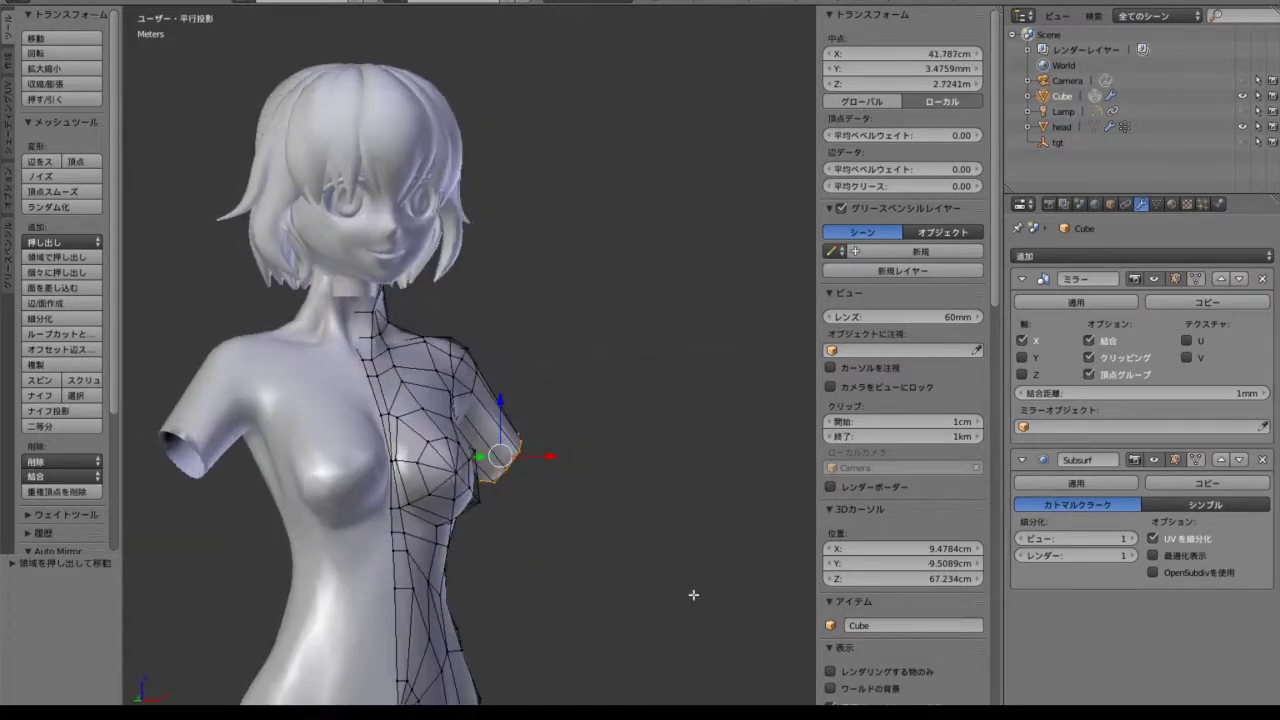
key("KP_1")
mouse_move(598, 569)
middle_mouse_down()
mouse_move(537, 523)
mouse_move(603, 567)
middle_mouse_up()
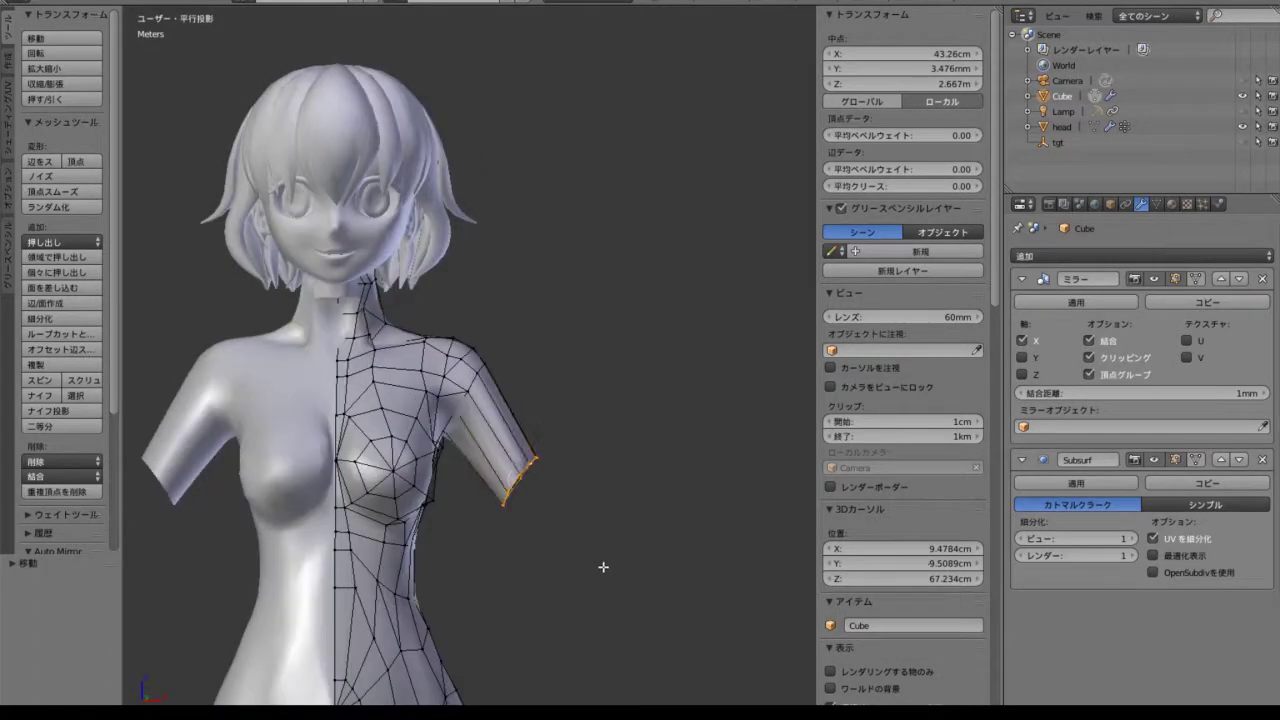
middle_click_drag(634, 621, 491, 563)
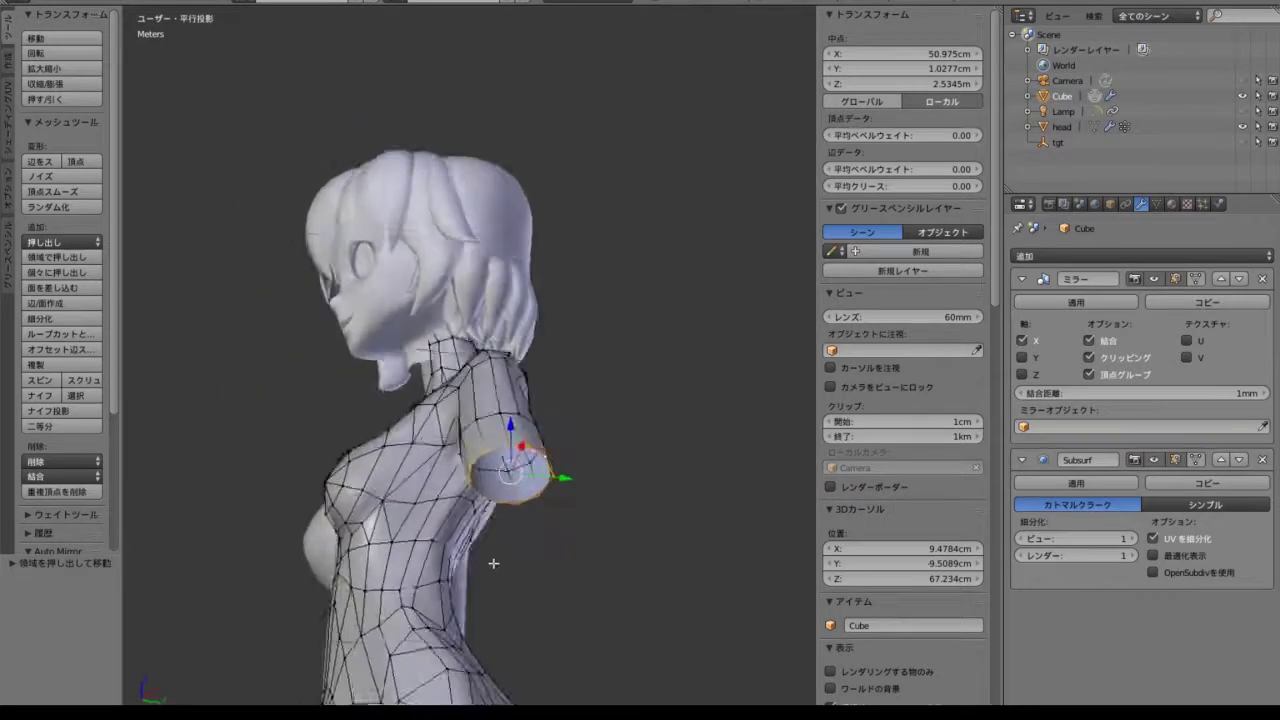
key("s")
left_click(585, 582)
mouse_move(585, 582)
middle_mouse_down()
mouse_move(578, 611)
mouse_move(601, 536)
middle_mouse_up()
key("g")
key("x")
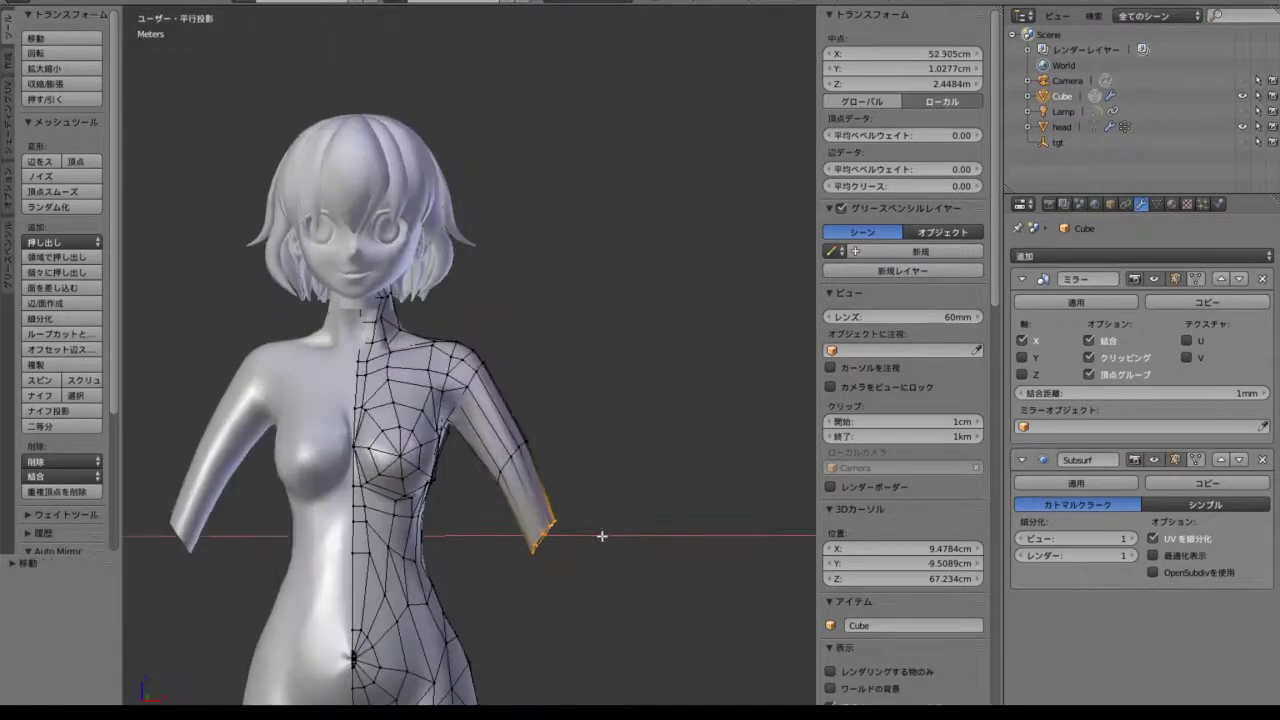
left_click(623, 533)
Pull the top shoulder vertex inward to narrow the shoulder, checking from front and back.
scroll(600, 530, "up", 3)
right_click(423, 357)
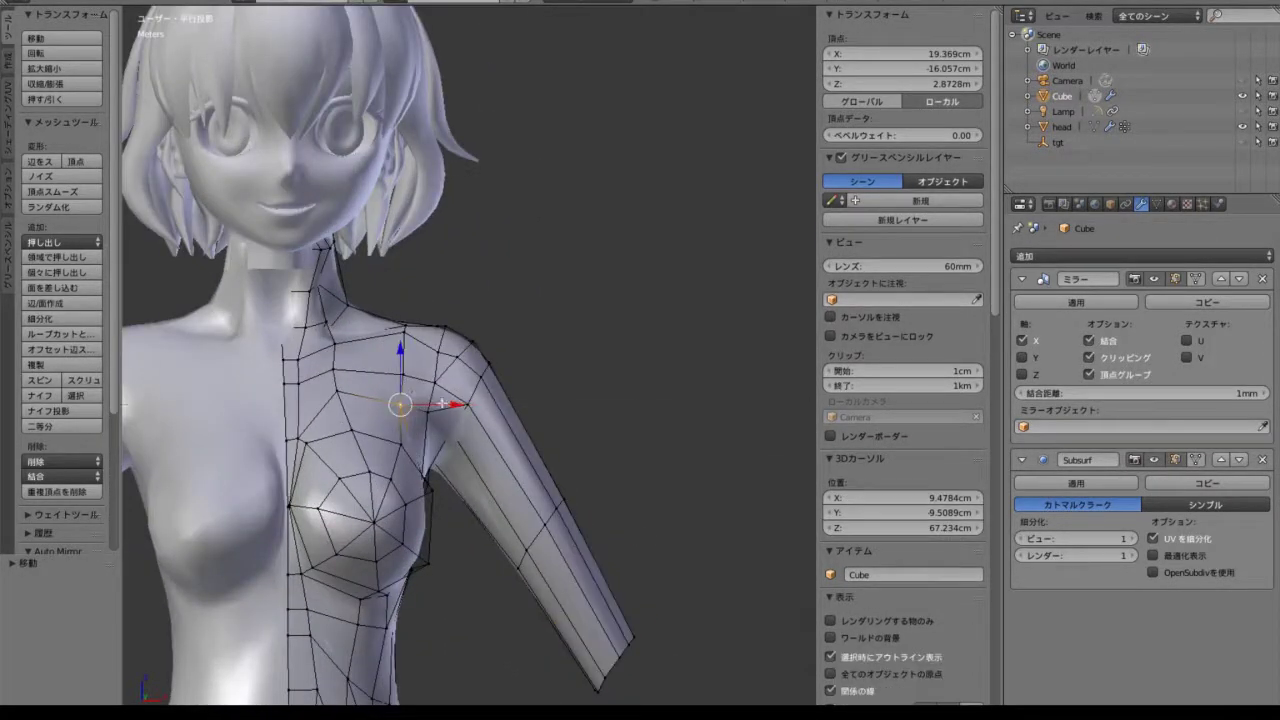
right_click(423, 337, "shift")
middle_click_drag(430, 350, 554, 327)
middle_click_drag(628, 400, 355, 401)
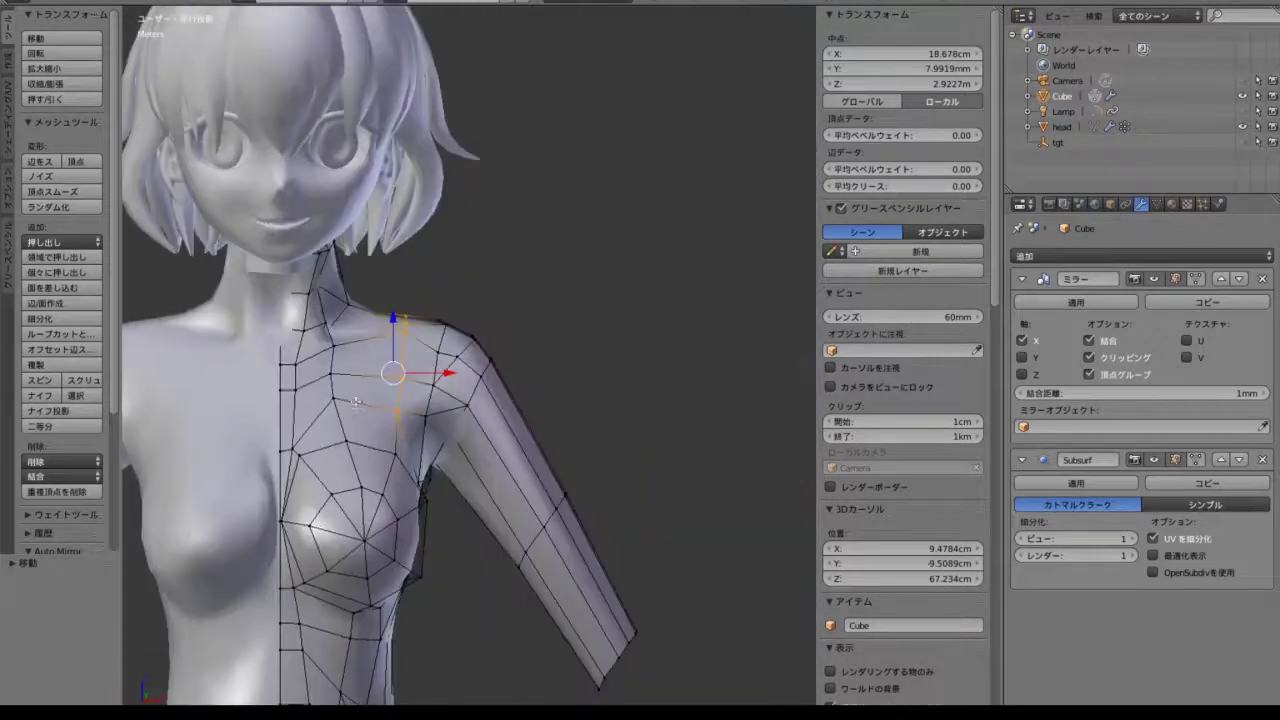
right_click(433, 384)
left_click_drag(487, 350, 465, 358)
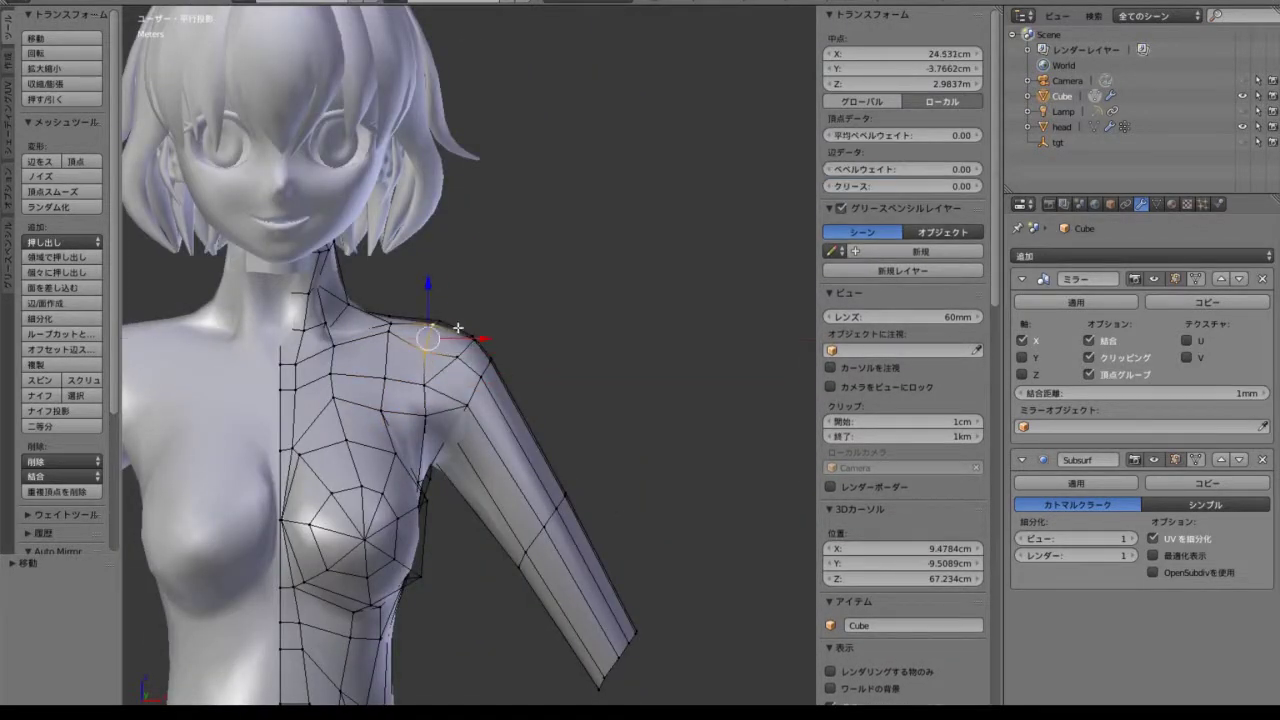
key("KP_1")
right_click(472, 330, "shift")
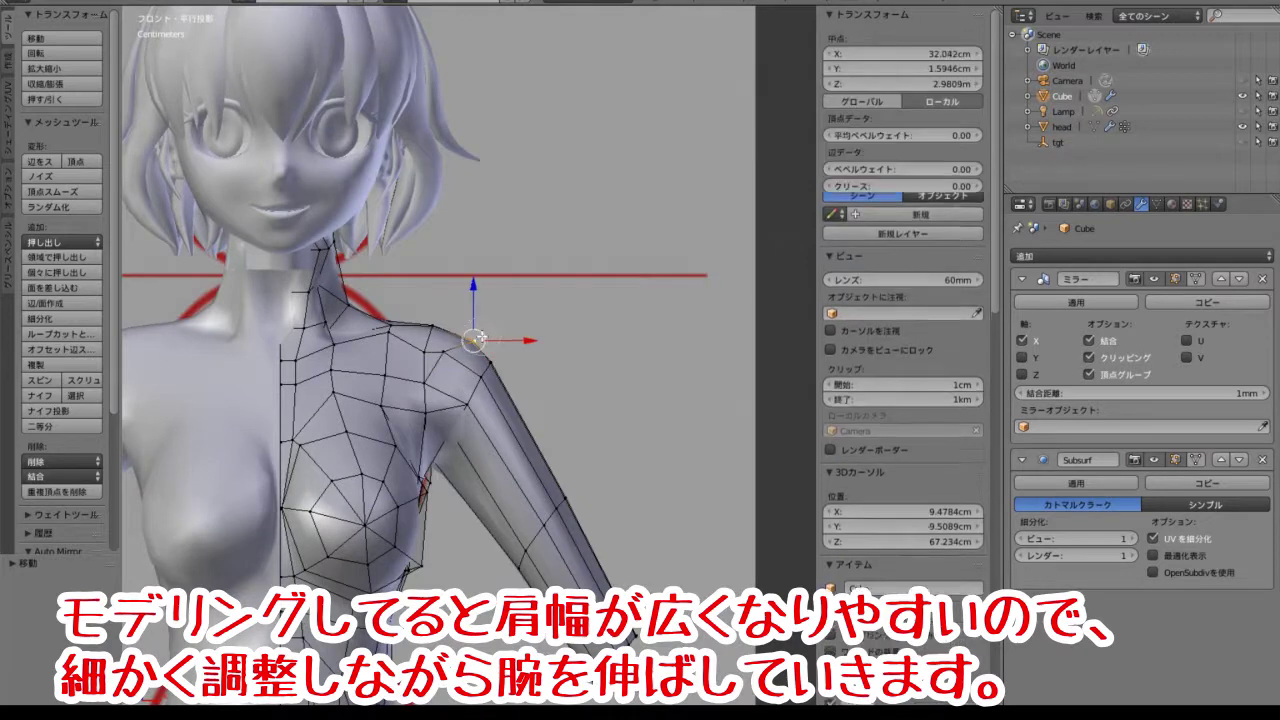
Select more front and back shoulder vertices, then switch the display to wireframe.
scroll(428, 337, "down", 2)
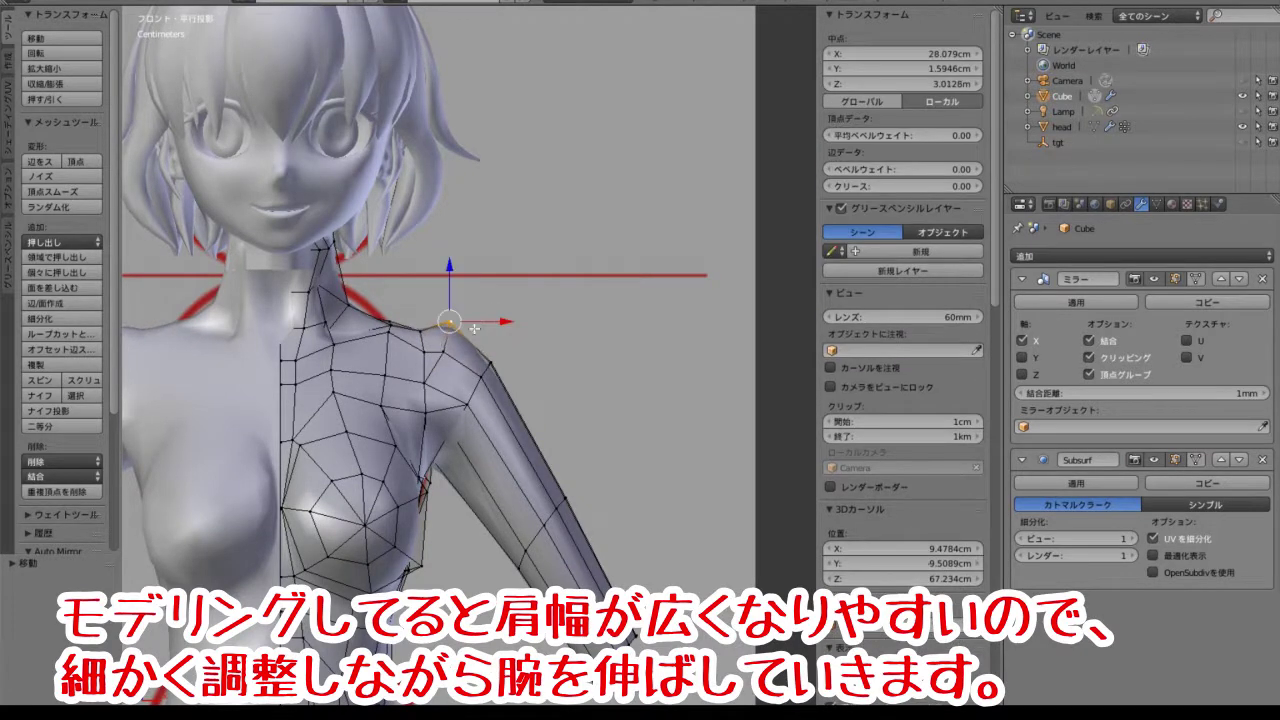
right_click(422, 372)
scroll(457, 415, "down", 1)
scroll(457, 415, "up", 4)
right_click(370, 330)
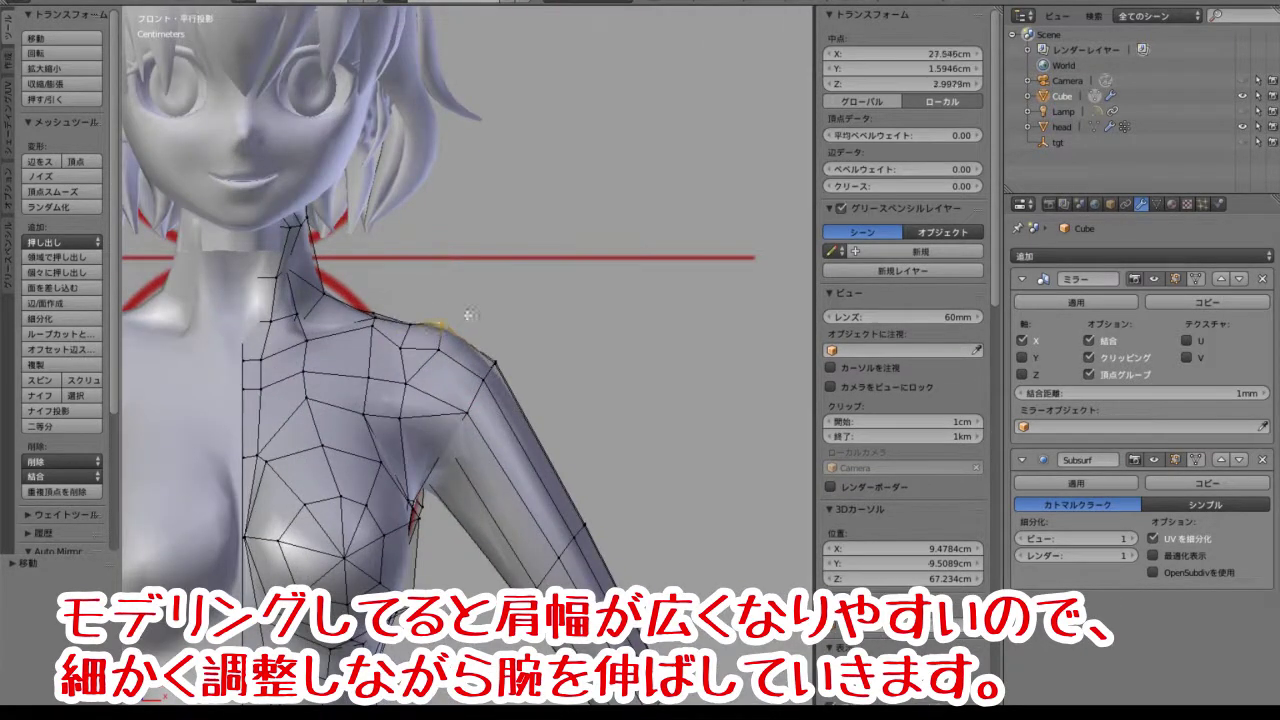
right_click(400, 345, "shift")
scroll(476, 405, "down", 4)
scroll(476, 405, "up", 2)
right_click(459, 396)
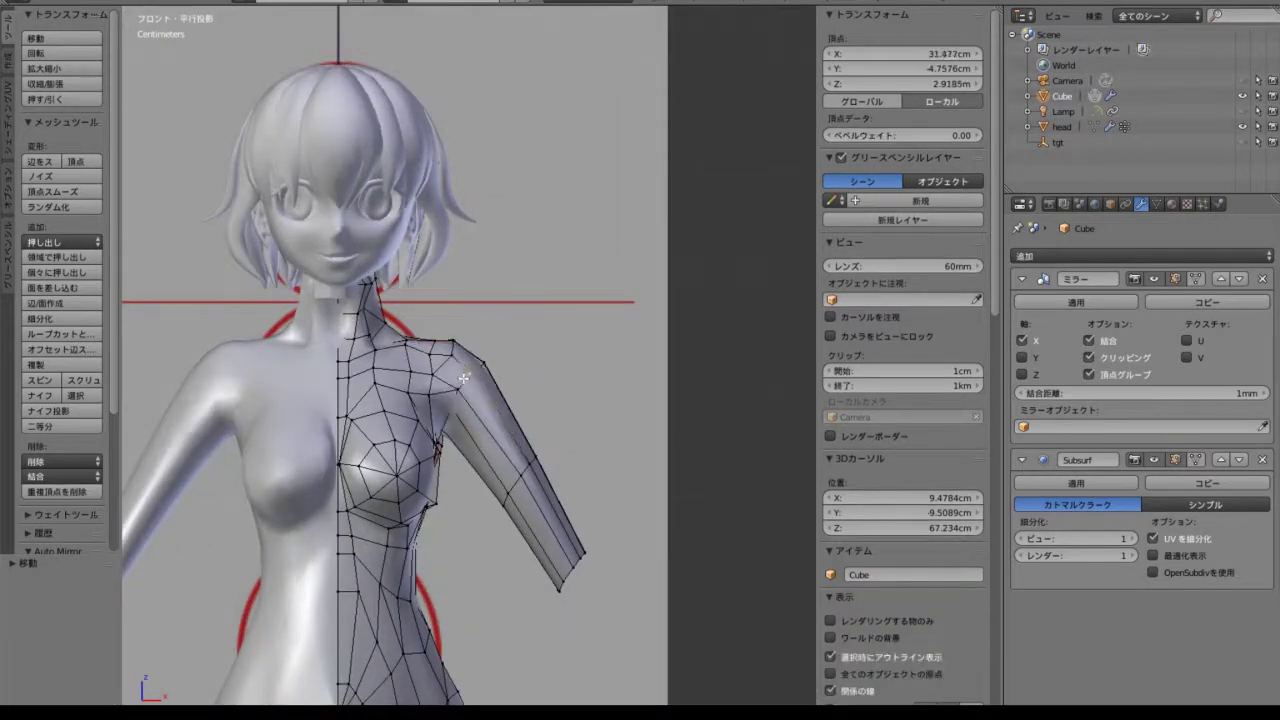
middle_click_drag(502, 368, 472, 374)
right_click(468, 374)
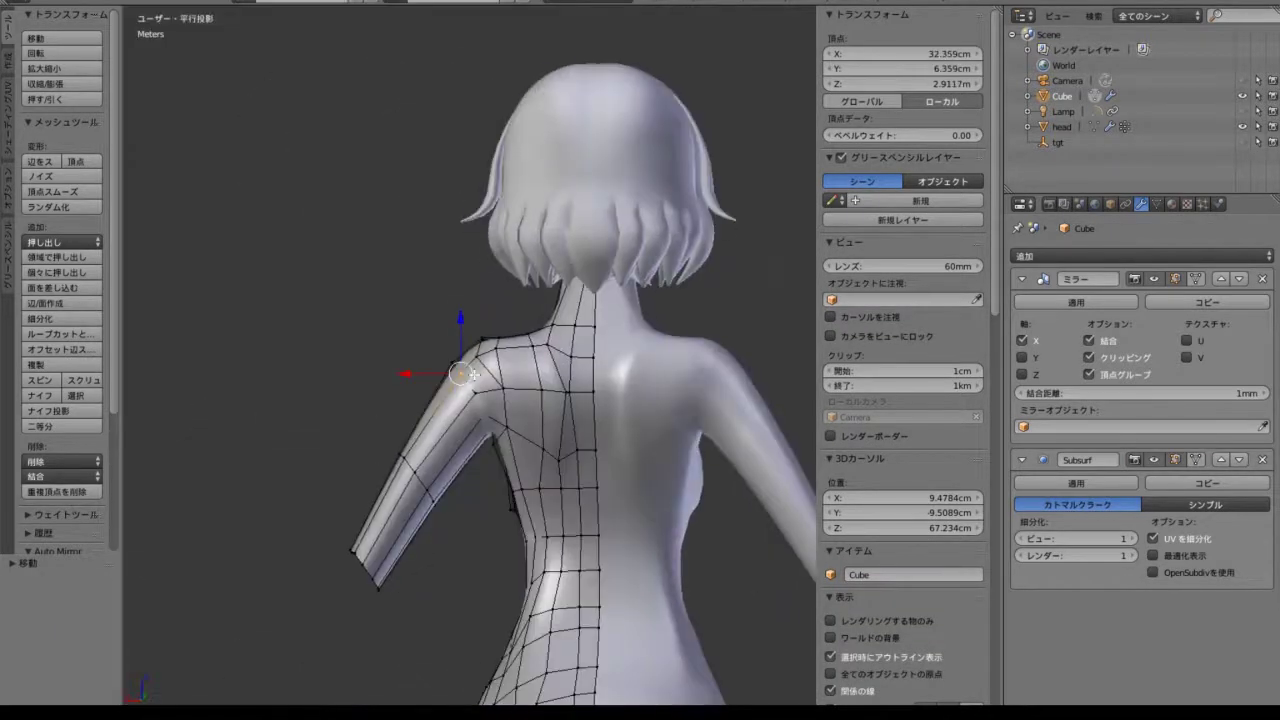
right_click(418, 464, "shift")
mouse_move(466, 486)
middle_mouse_down()
mouse_move(694, 566)
mouse_move(571, 563)
mouse_move(648, 538)
mouse_move(603, 522)
middle_mouse_up()
key("z")
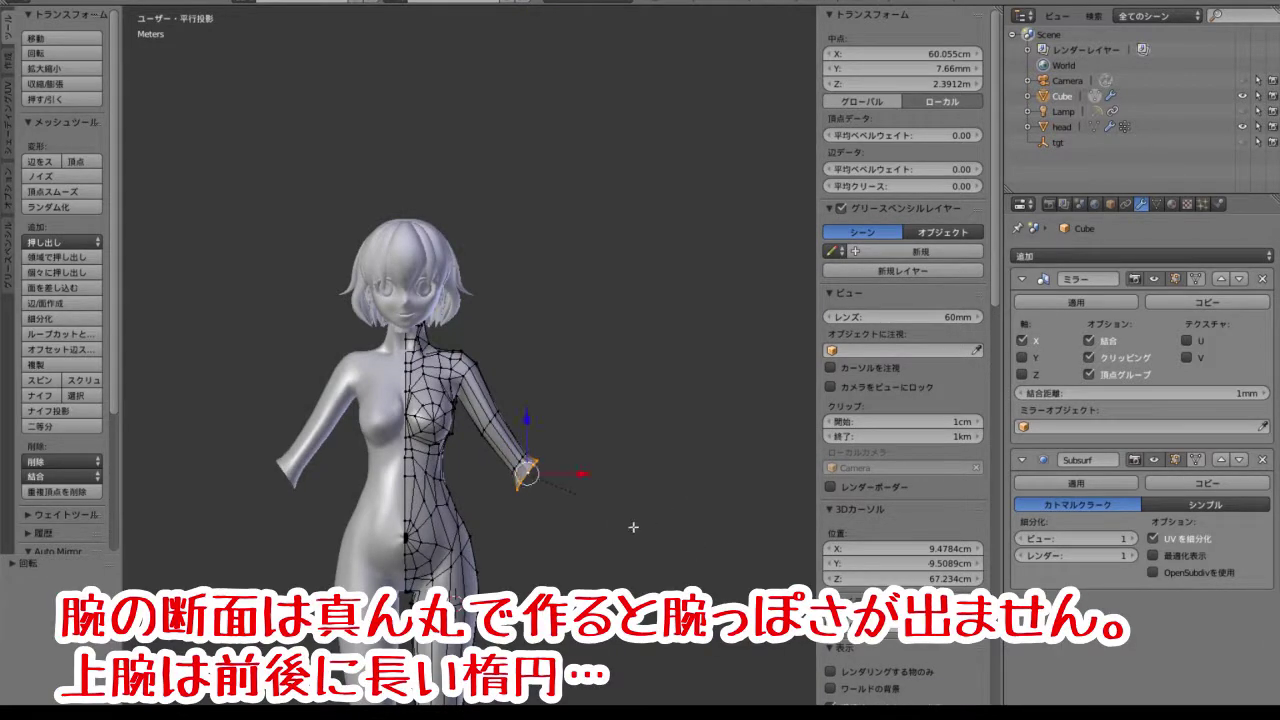
key("z")
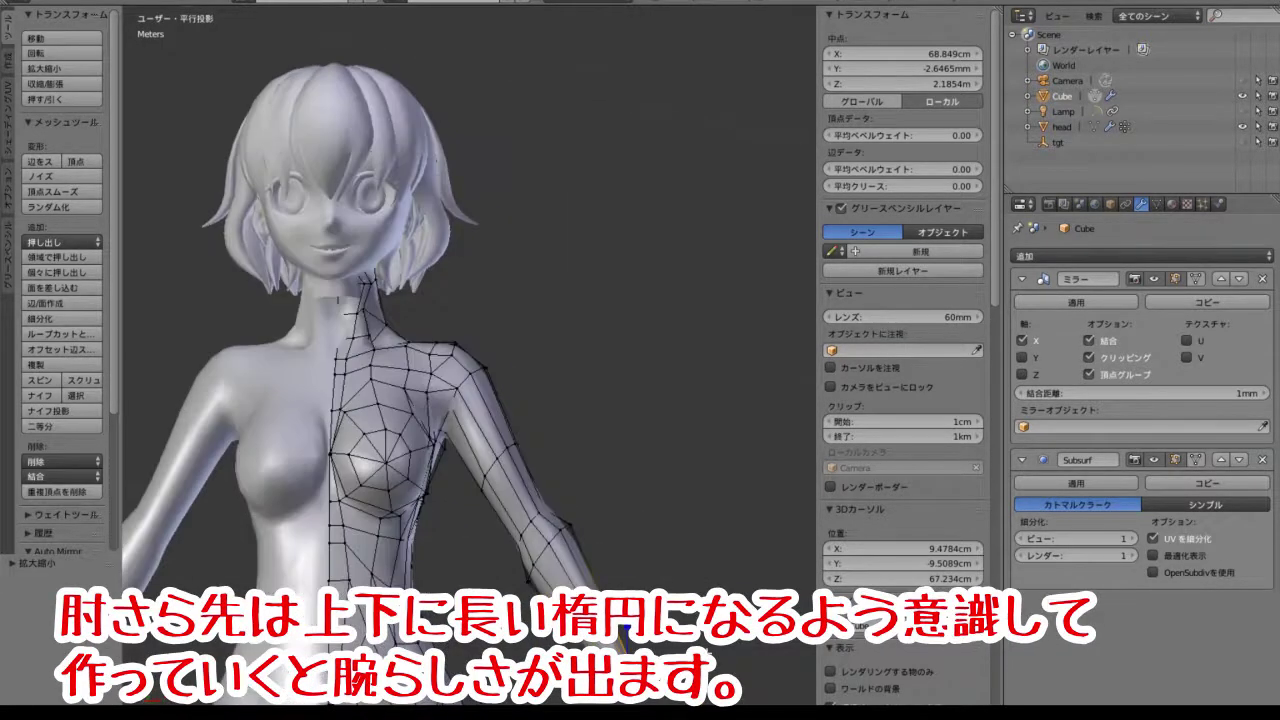
Scale the linked forearm section against the front reference, toggling between wireframe and solid.
scroll(549, 548, "down", 3)
scroll(560, 552, "down", 2)
key("KP_1")
scroll(596, 562, "up", 2)
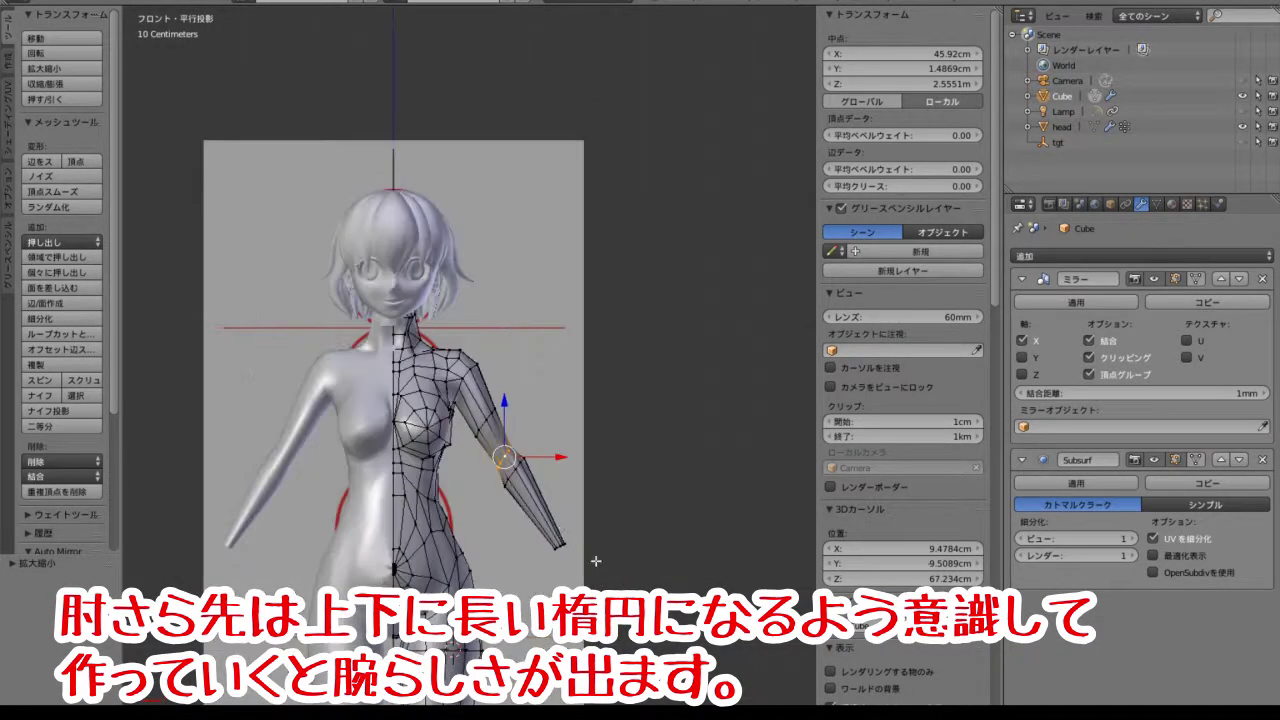
key("l")
key("s")
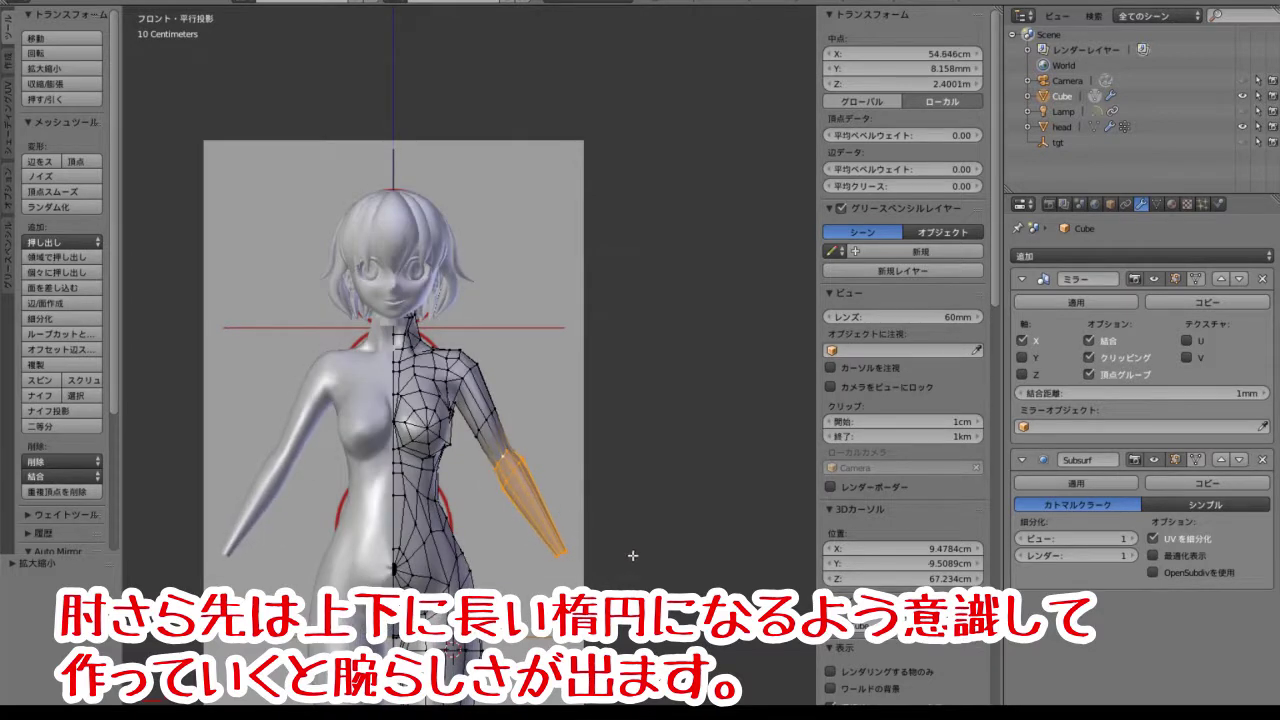
scroll(600, 530, "down", 3)
key("z")
key("z")
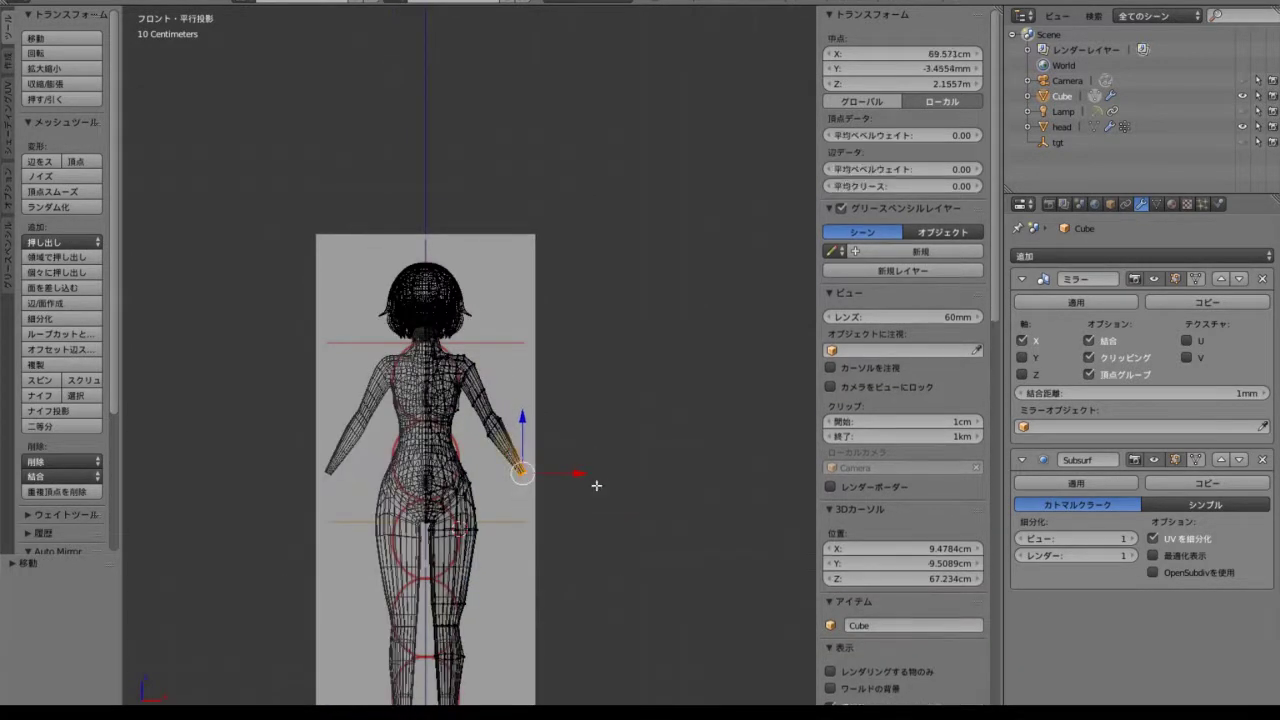
key("z")
key("KP_Decimal")
middle_click_drag(666, 460, 563, 435)
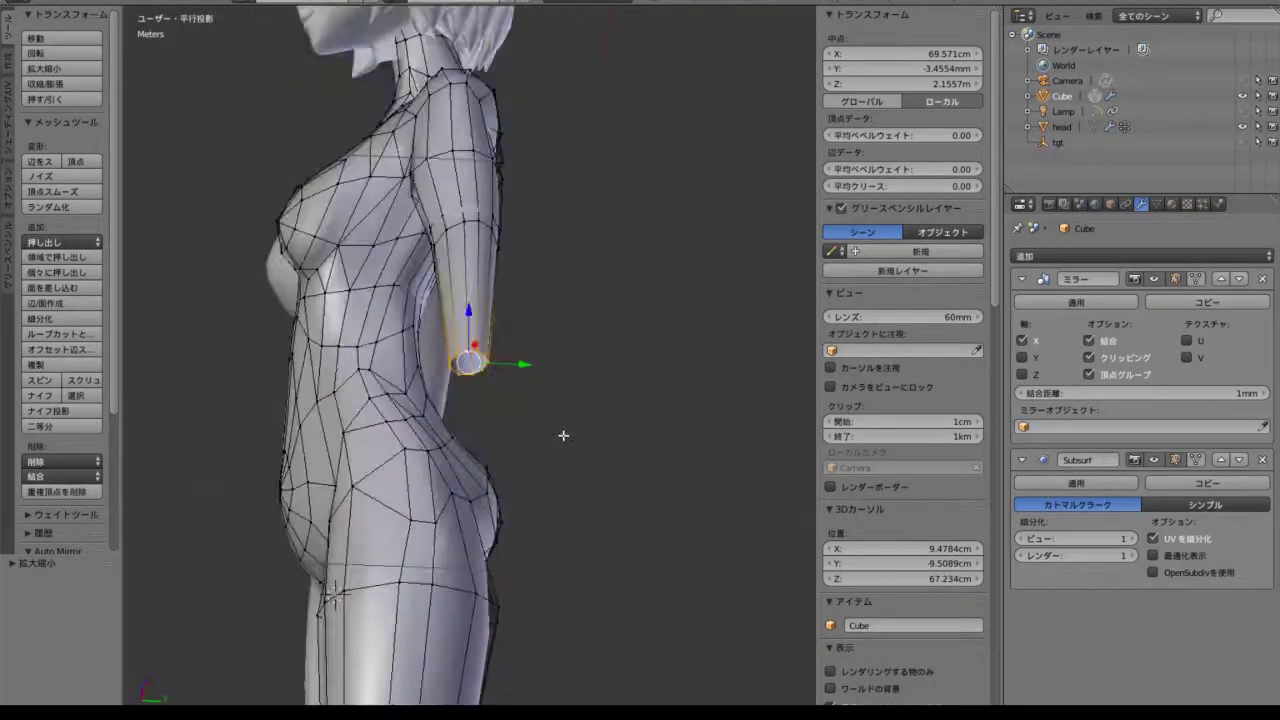
key("KP_1")
scroll(571, 471, "down", 4)
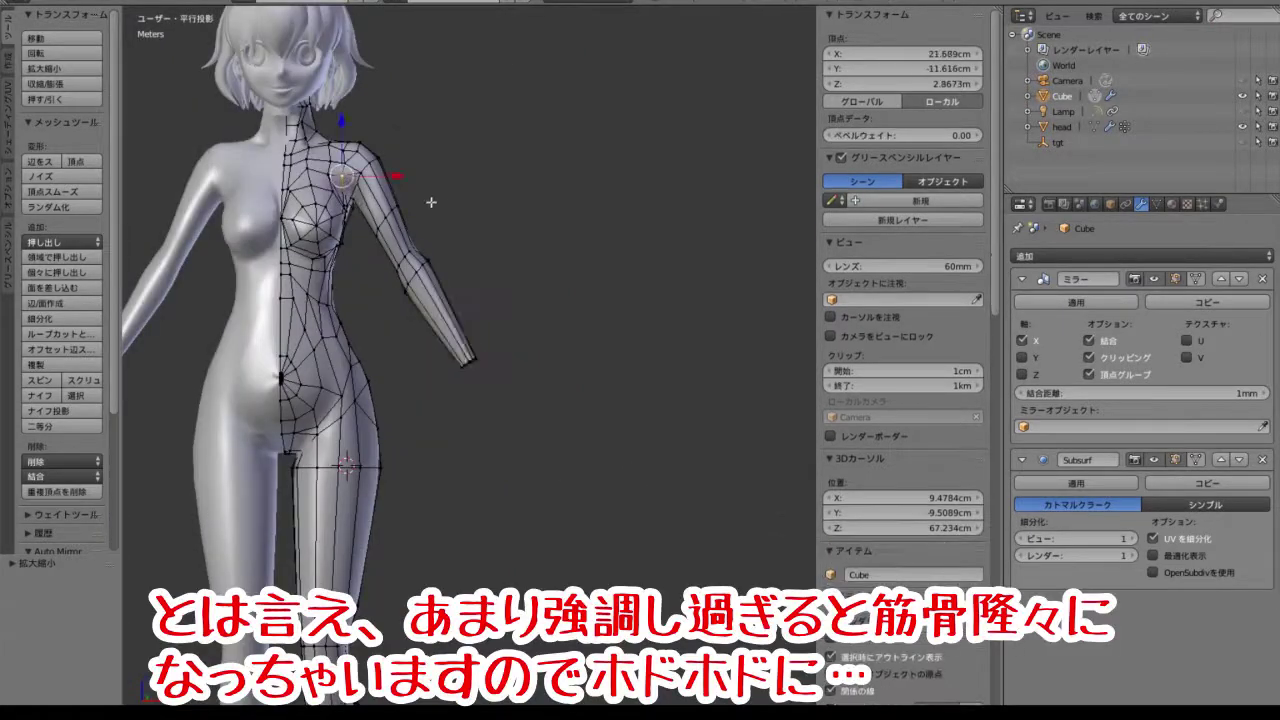
Commit the knife cut near the armpit and dissolve the new edge.
scroll(512, 380, "up", 3)
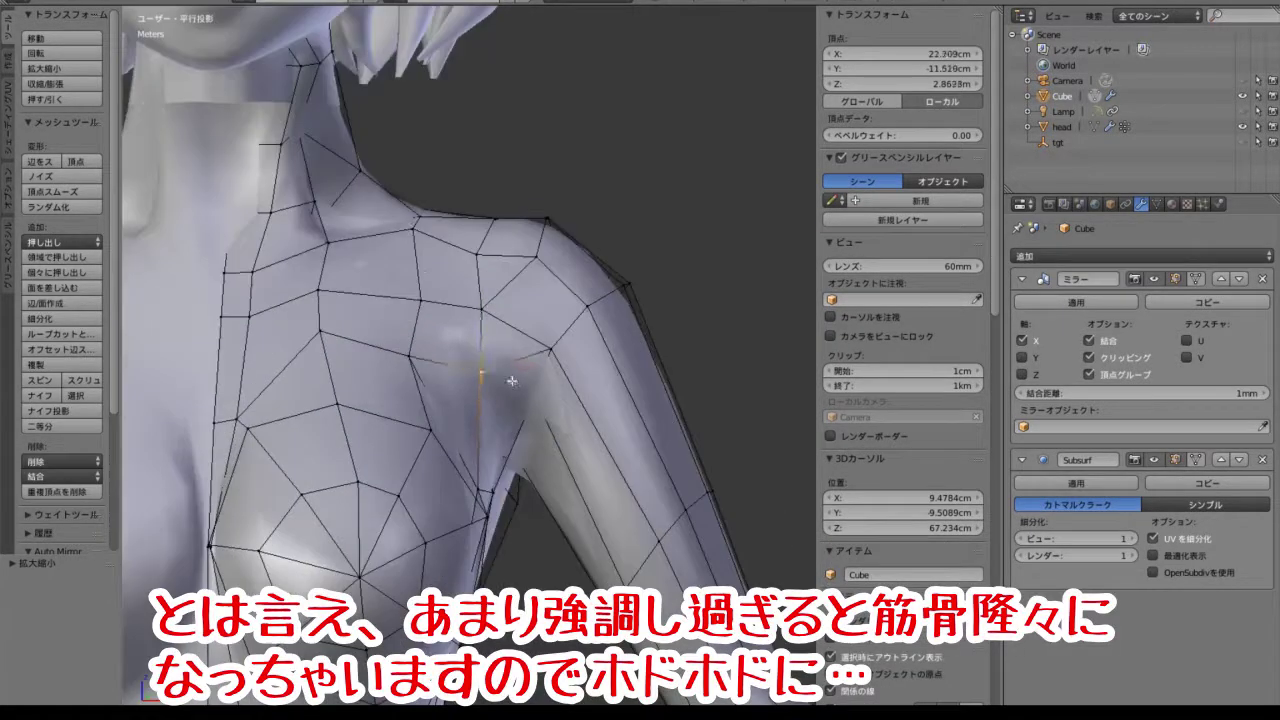
middle_click_drag(512, 380, 538, 400)
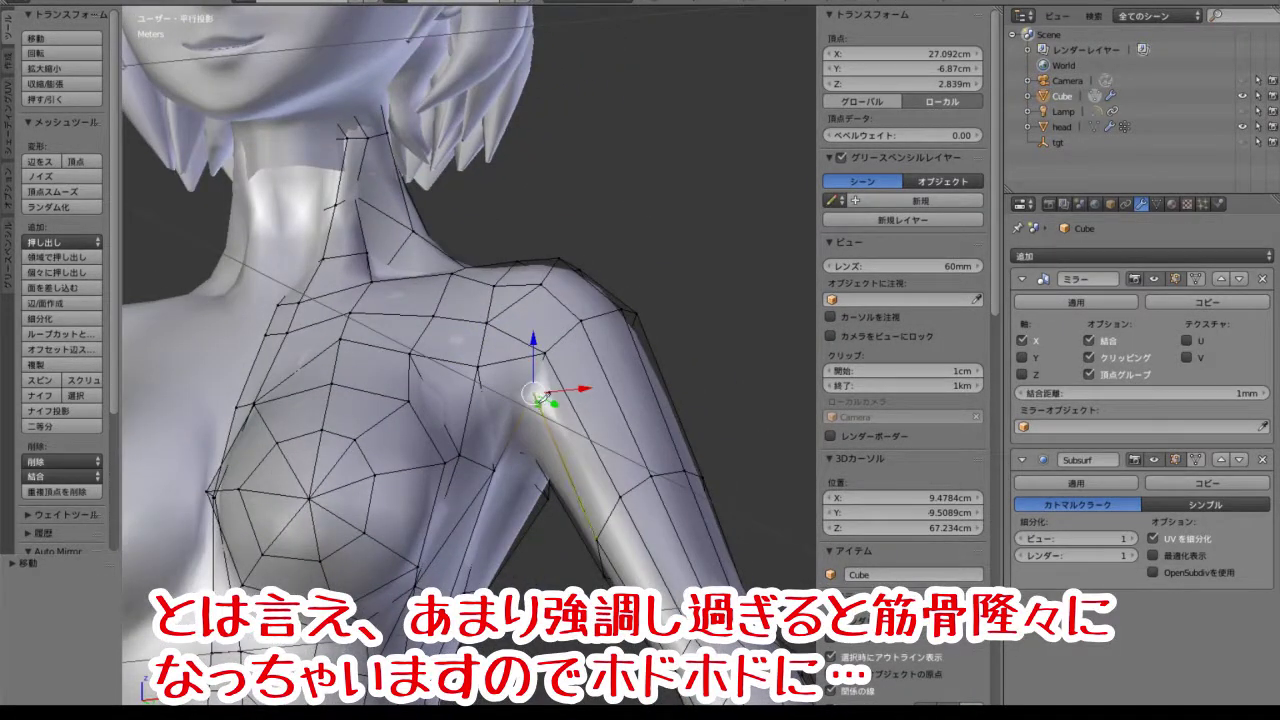
key("Return")
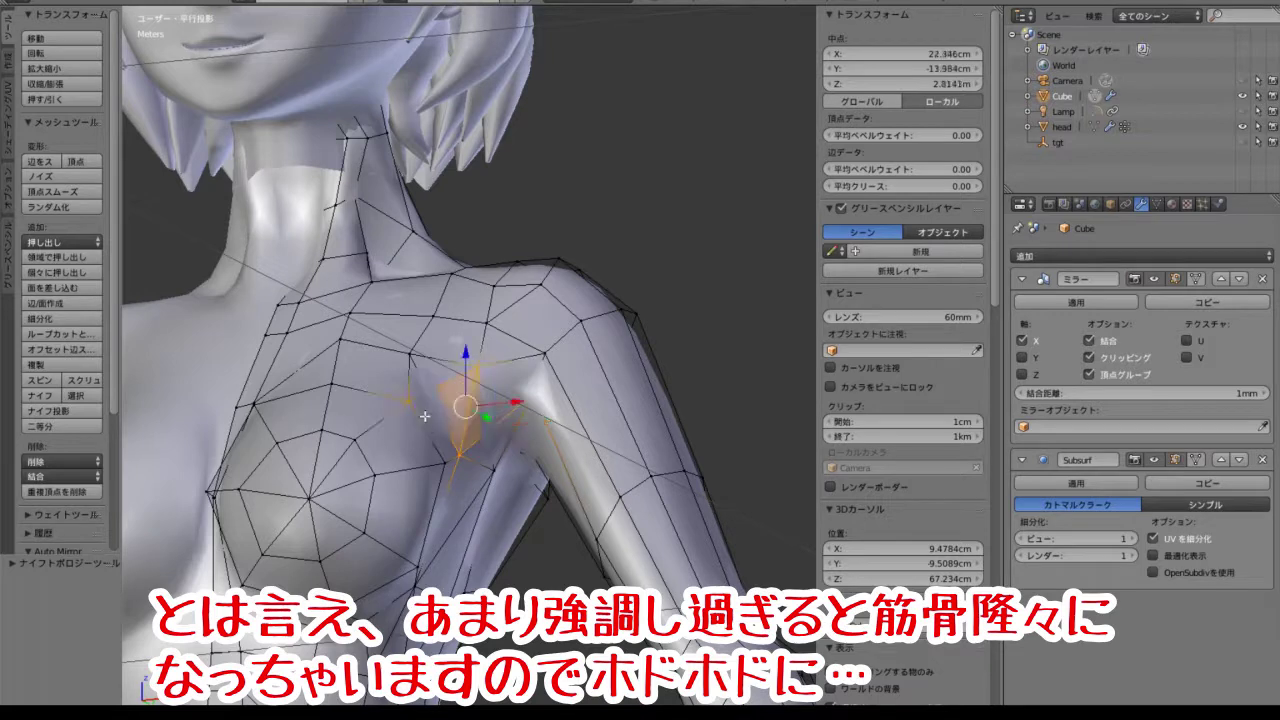
key("x")
left_click(455, 394)
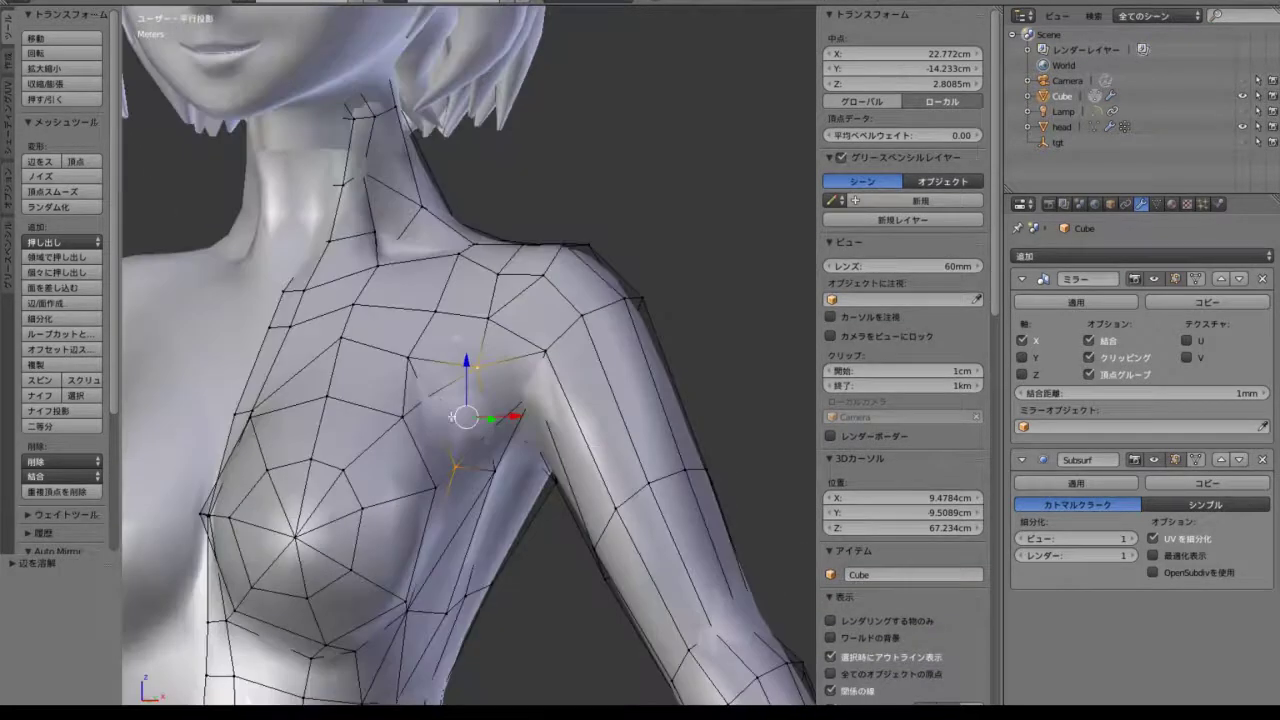
Extrude the face strip and merge it to one vertex, then undo it.
key("e")
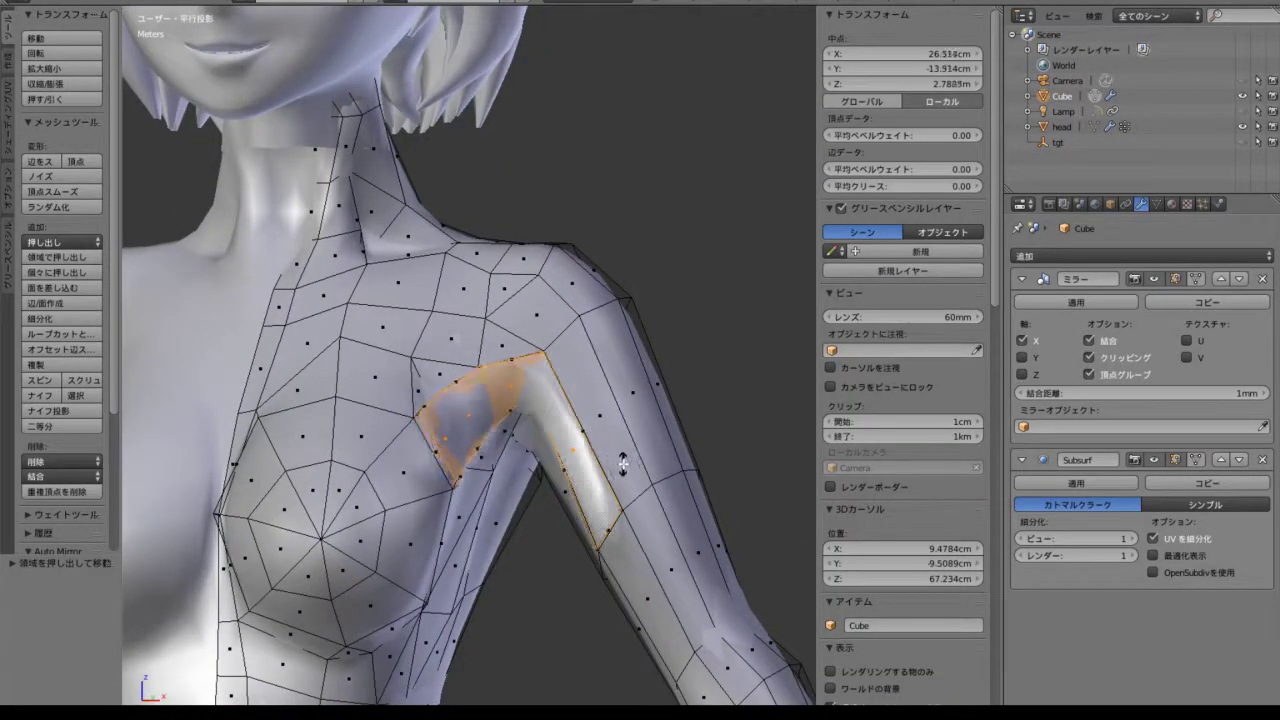
left_click(578, 460)
mouse_move(578, 460)
middle_mouse_down()
mouse_move(585, 525)
mouse_move(379, 378)
mouse_move(519, 473)
middle_mouse_up()
key("alt+m")
left_click(619, 537)
key("ctrl+z")
key("ctrl+z")
Reposition a shoulder vertex along X and merge the selected vertices into one.
middle_click_drag(577, 517, 461, 403)
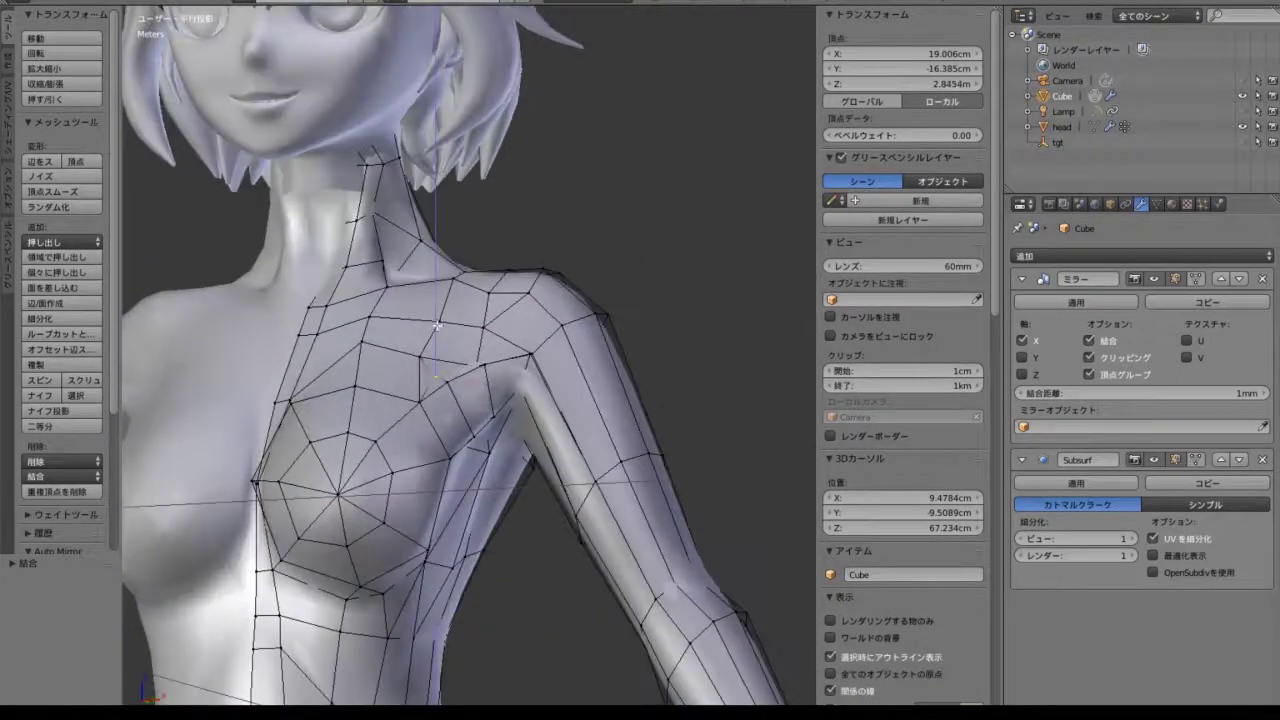
middle_click_drag(582, 375, 540, 370)
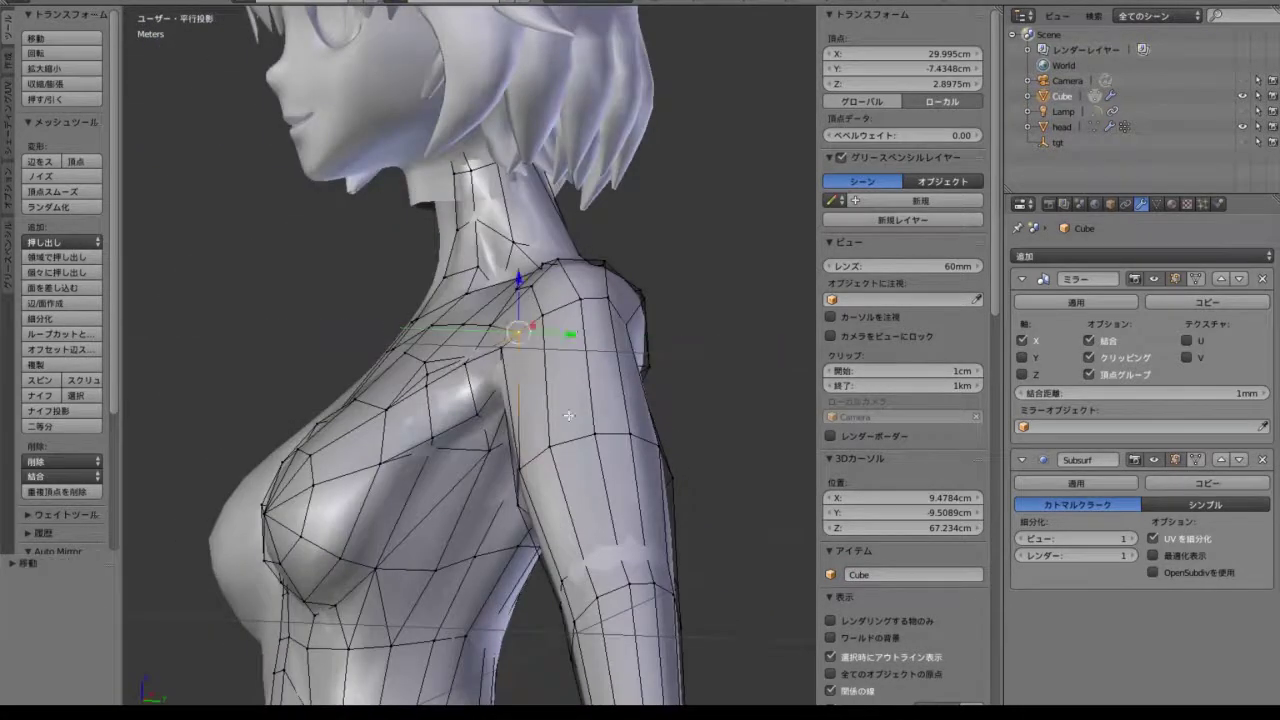
key("g")
left_click(530, 372)
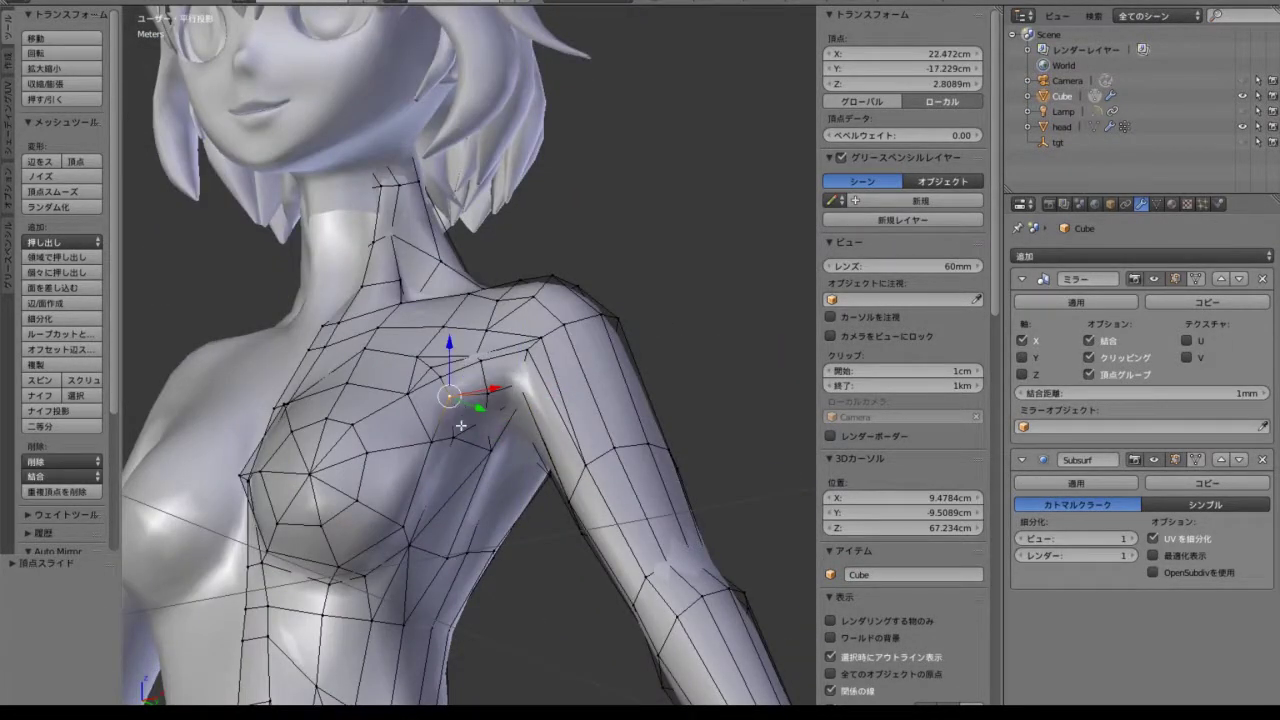
key("g")
key("x")
mouse_move(436, 437)
middle_mouse_down()
mouse_move(532, 440)
mouse_move(457, 441)
mouse_move(430, 380)
mouse_move(469, 378)
mouse_move(469, 350)
mouse_move(560, 480)
mouse_move(505, 385)
middle_mouse_up()
left_click(513, 409)
scroll(457, 441, "up", 3)
key("alt+m")
left_click(428, 409)
Move the next shoulder vertex, sliding it along the X axis.
key("g")
left_click(469, 340)
key("g")
left_click(518, 372)
key("g")
key("x")
left_click(521, 381)
right_click(575, 450, "shift")
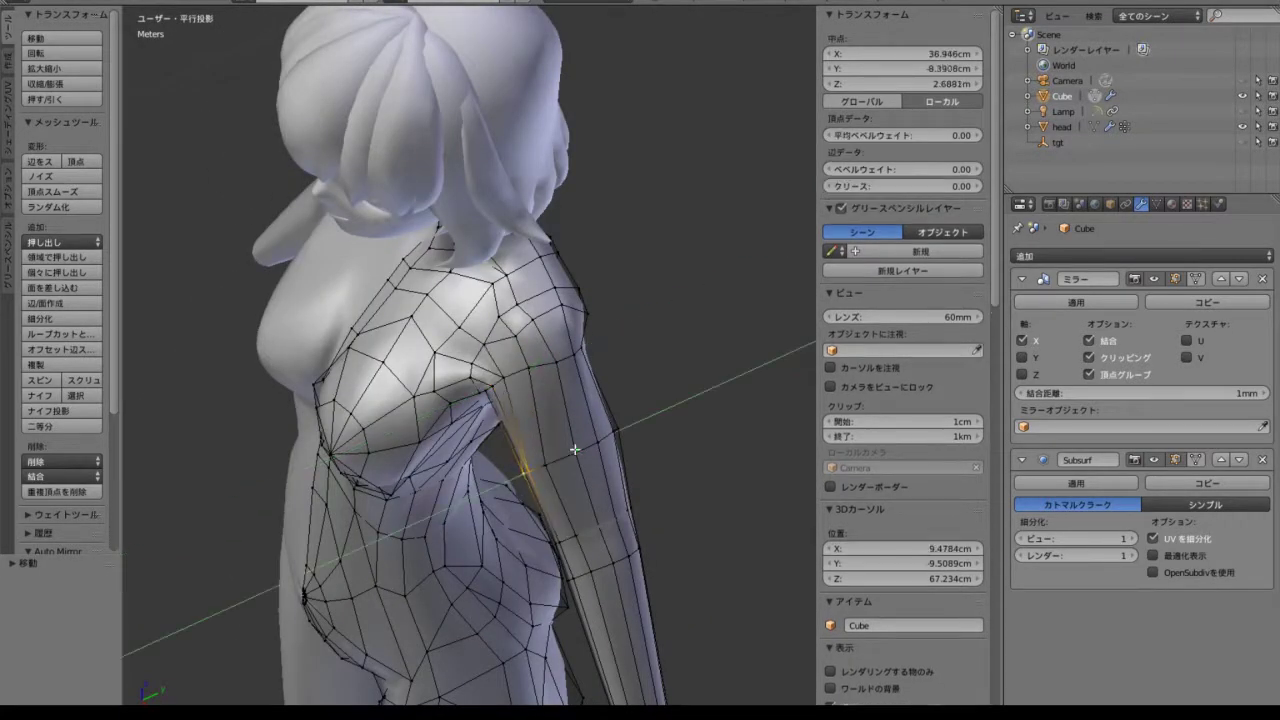
Review the smoothed body in Object Mode from a three-quarter view.
mouse_move(583, 452)
middle_mouse_down()
mouse_move(475, 598)
mouse_move(520, 607)
middle_mouse_up()
key("Tab")
key("Tab")
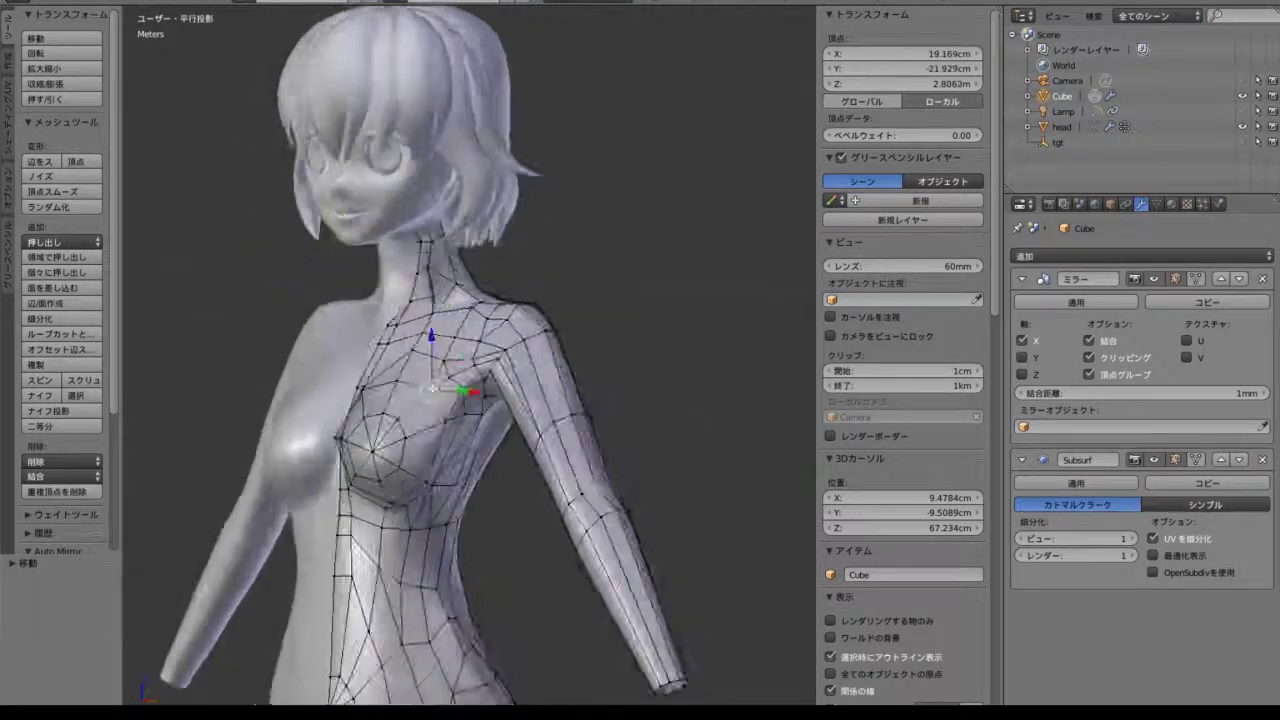
mouse_move(487, 354)
middle_mouse_down()
mouse_move(424, 325)
mouse_move(584, 411)
middle_mouse_up()
mouse_move(454, 369)
middle_mouse_down()
mouse_move(329, 443)
mouse_move(454, 367)
mouse_move(536, 388)
middle_mouse_up()
key("Tab")
In Edit Mode, select forearm edges while viewing the body from the side.
scroll(481, 438, "down", 2)
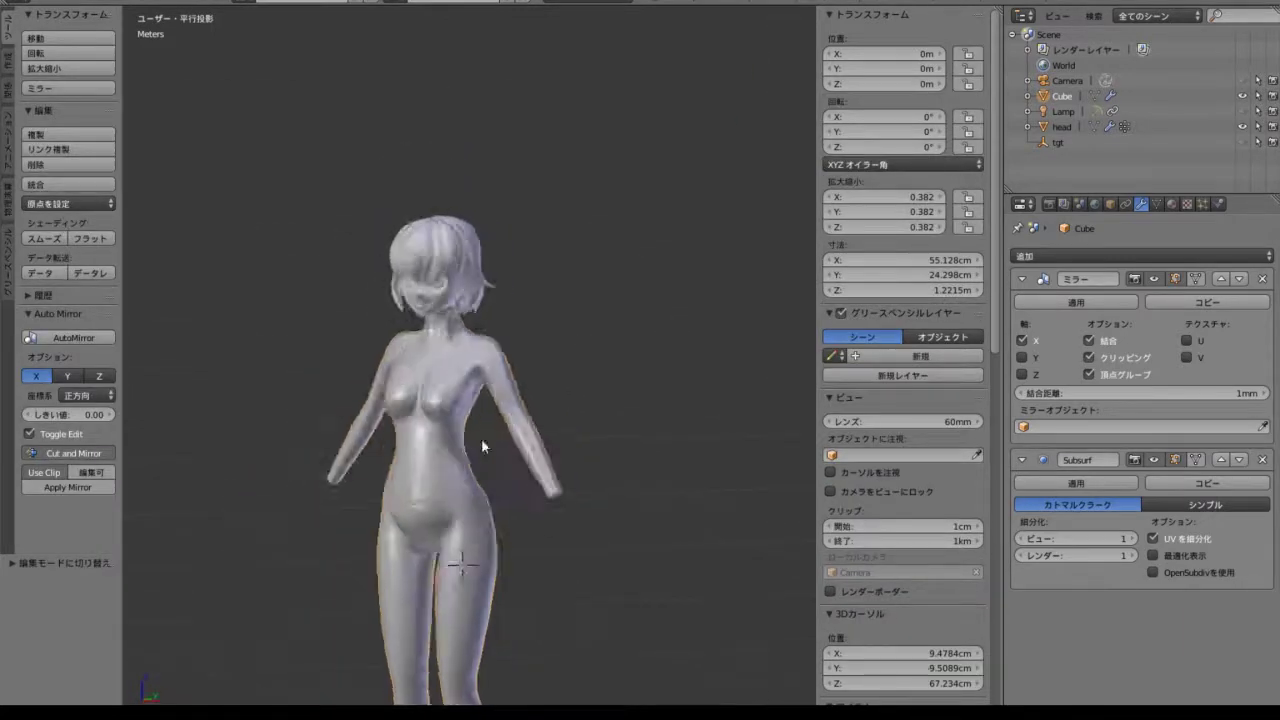
middle_click_drag(481, 438, 525, 434)
key("Tab")
right_click(522, 430)
key("KP_3")
scroll(628, 543, "up", 4)
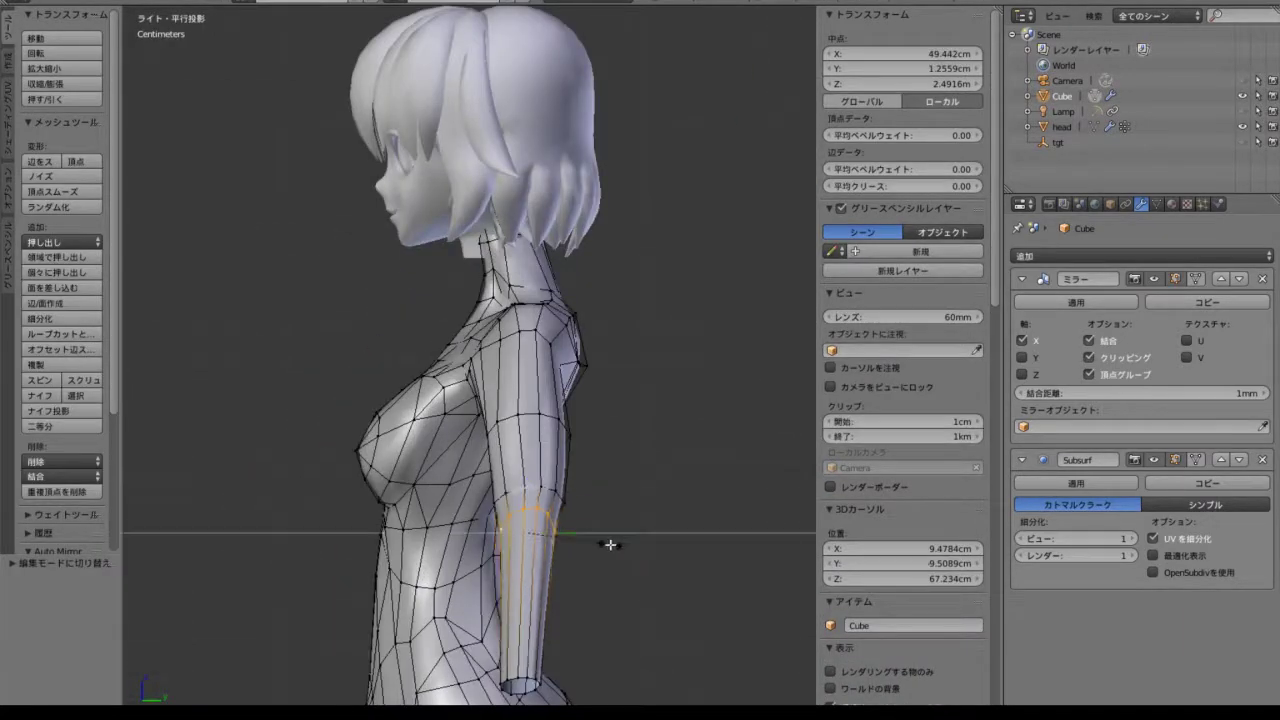
mouse_move(591, 514)
middle_mouse_down()
mouse_move(543, 537)
mouse_move(658, 498)
middle_mouse_up()
right_click(543, 537)
mouse_move(607, 531)
middle_mouse_down()
mouse_move(549, 546)
mouse_move(443, 471)
mouse_move(500, 525)
mouse_move(590, 545)
mouse_move(631, 473)
mouse_move(588, 534)
mouse_move(519, 542)
mouse_move(517, 621)
mouse_move(626, 614)
middle_mouse_up()
right_click(420, 500)
Toggle between Object and Edit Mode to preview the smoothed shape.
key("Tab")
scroll(517, 621, "up", 3)
key("Tab")
scroll(530, 610, "down", 2)
key("Tab")
scroll(626, 614, "down", 3)
scroll(497, 617, "up", 5)
key("Tab")
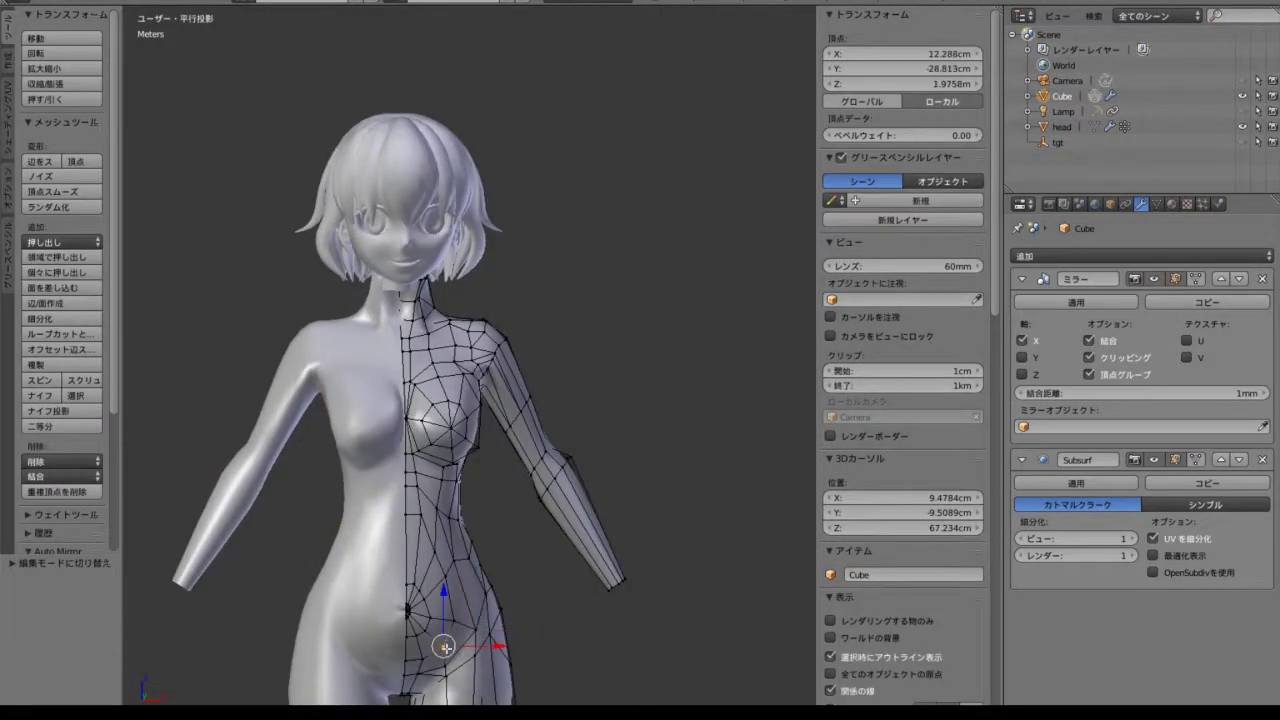
Select the upper and lower thigh edge loops in front view.
key("KP_1")
scroll(468, 652, "up", 2)
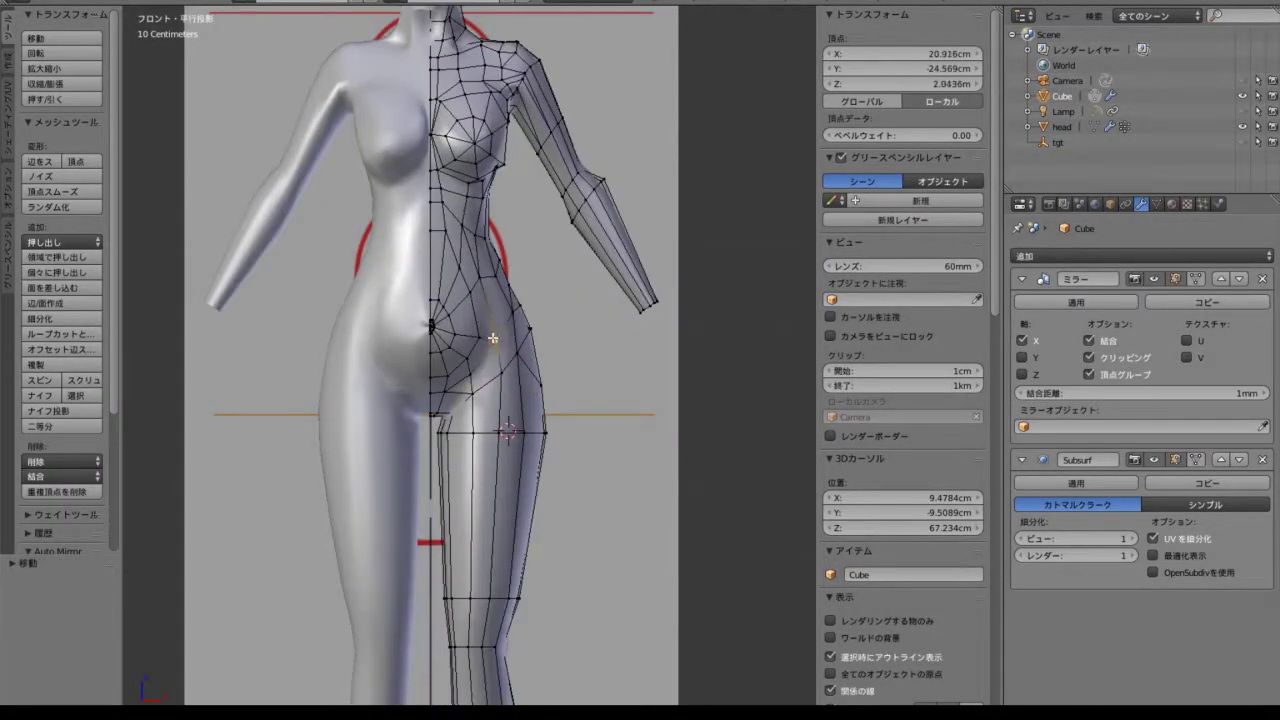
scroll(509, 329, "down", 3)
middle_click_drag(509, 329, 538, 408)
scroll(538, 408, "up", 1)
scroll(538, 408, "up", 3)
left_click(414, 560, "alt")
scroll(414, 560, "down", 2)
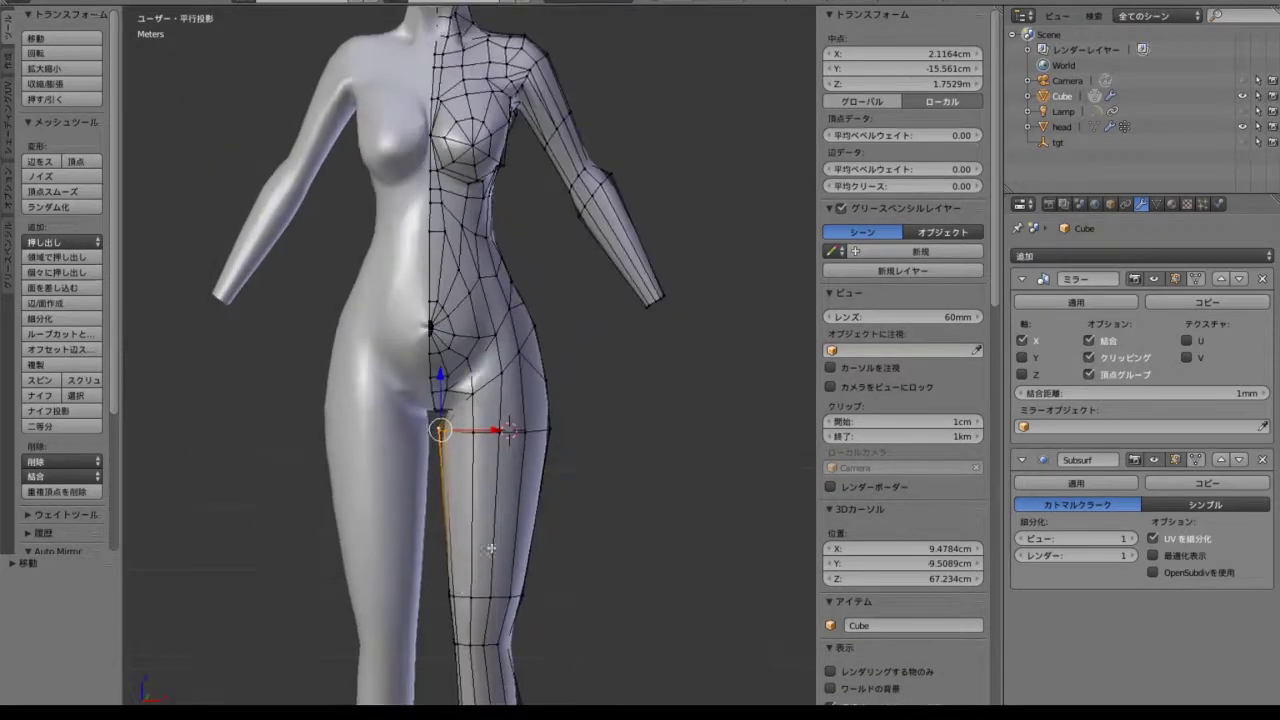
left_click(526, 596, "alt")
Select a vertical leg loop and hip vertices, ending in front perspective view.
scroll(526, 596, "down", 2)
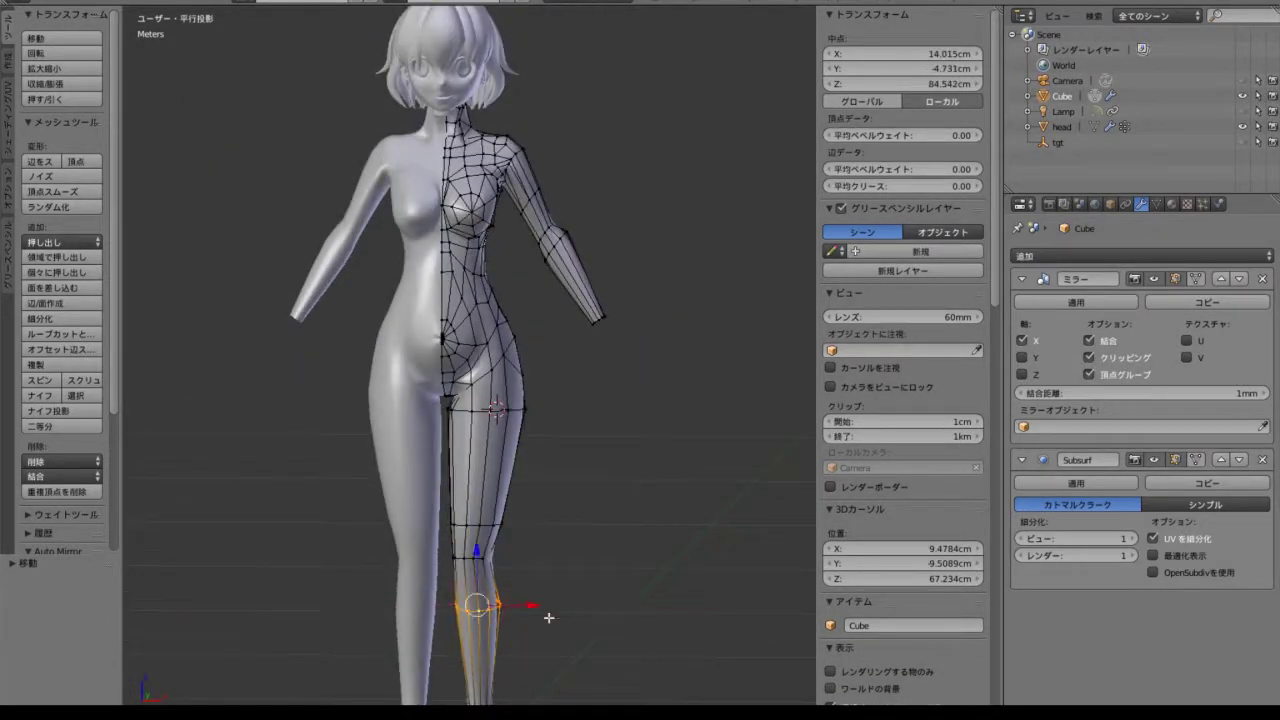
scroll(537, 597, "down", 3)
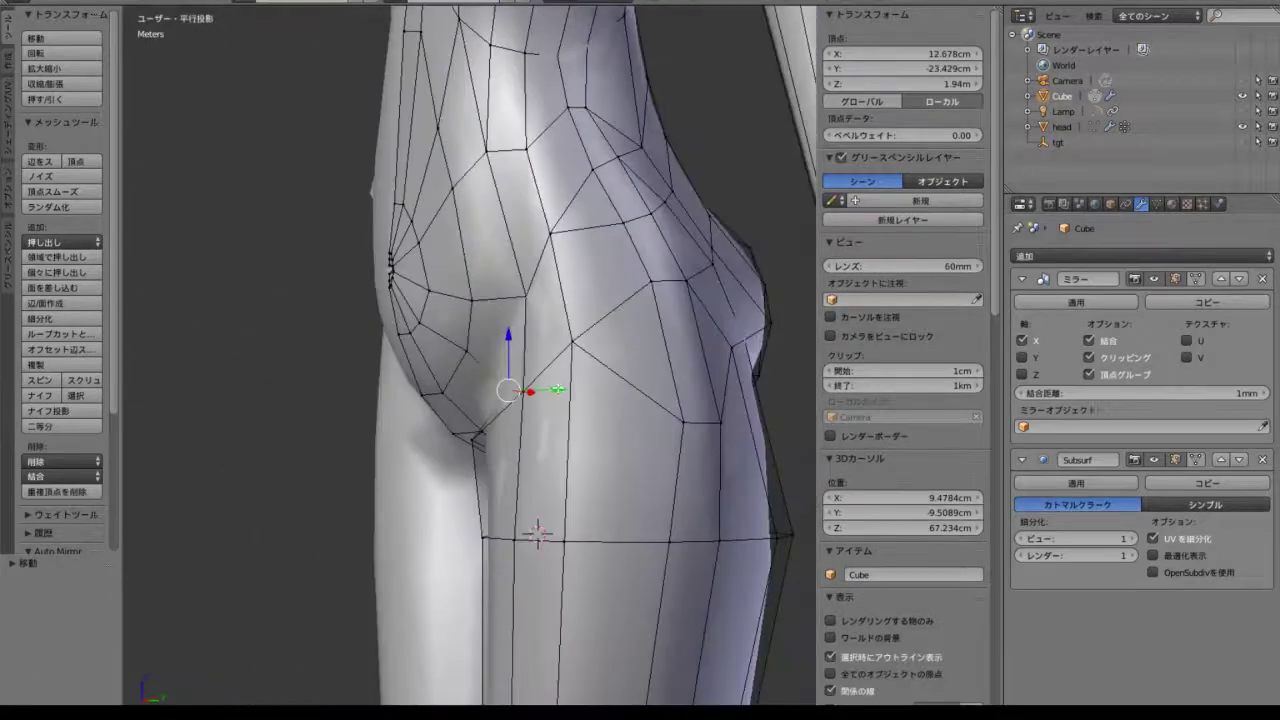
scroll(538, 533, "down", 4)
scroll(535, 471, "up", 1)
left_click(470, 490, "alt")
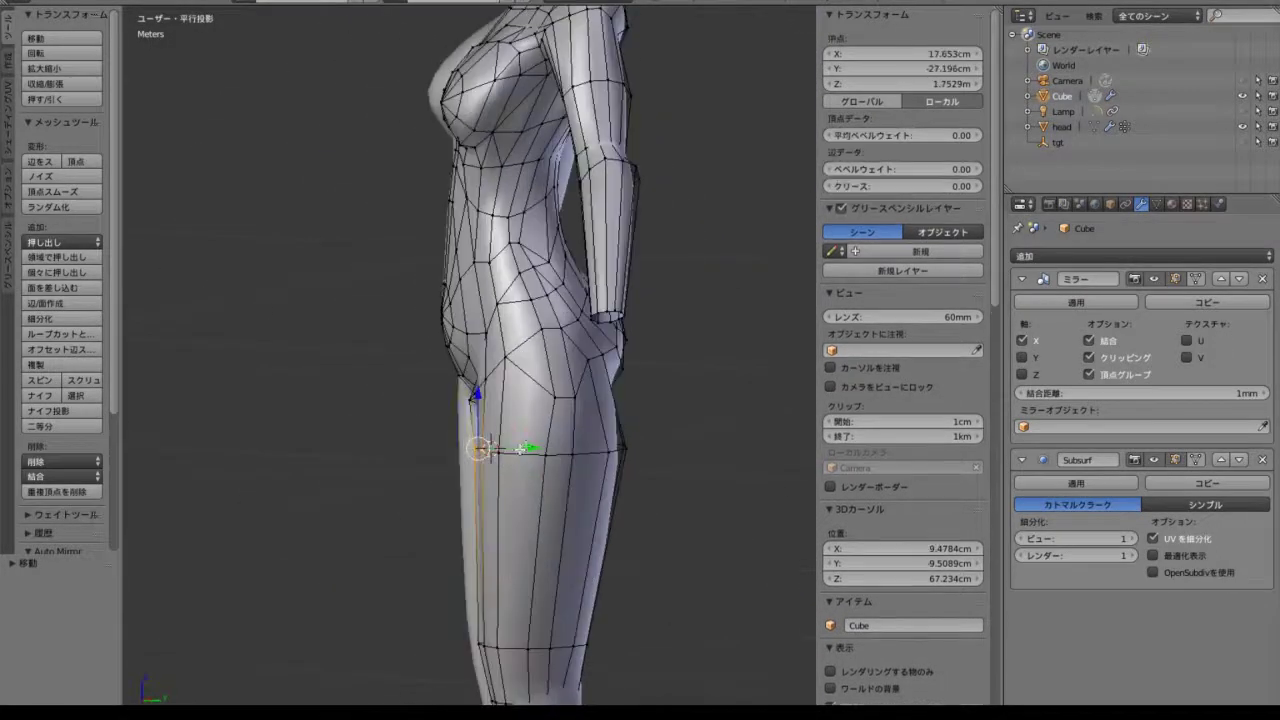
mouse_move(535, 471)
middle_mouse_down()
mouse_move(577, 386)
mouse_move(476, 432)
middle_mouse_up()
right_click(472, 437)
right_click(514, 520, "alt")
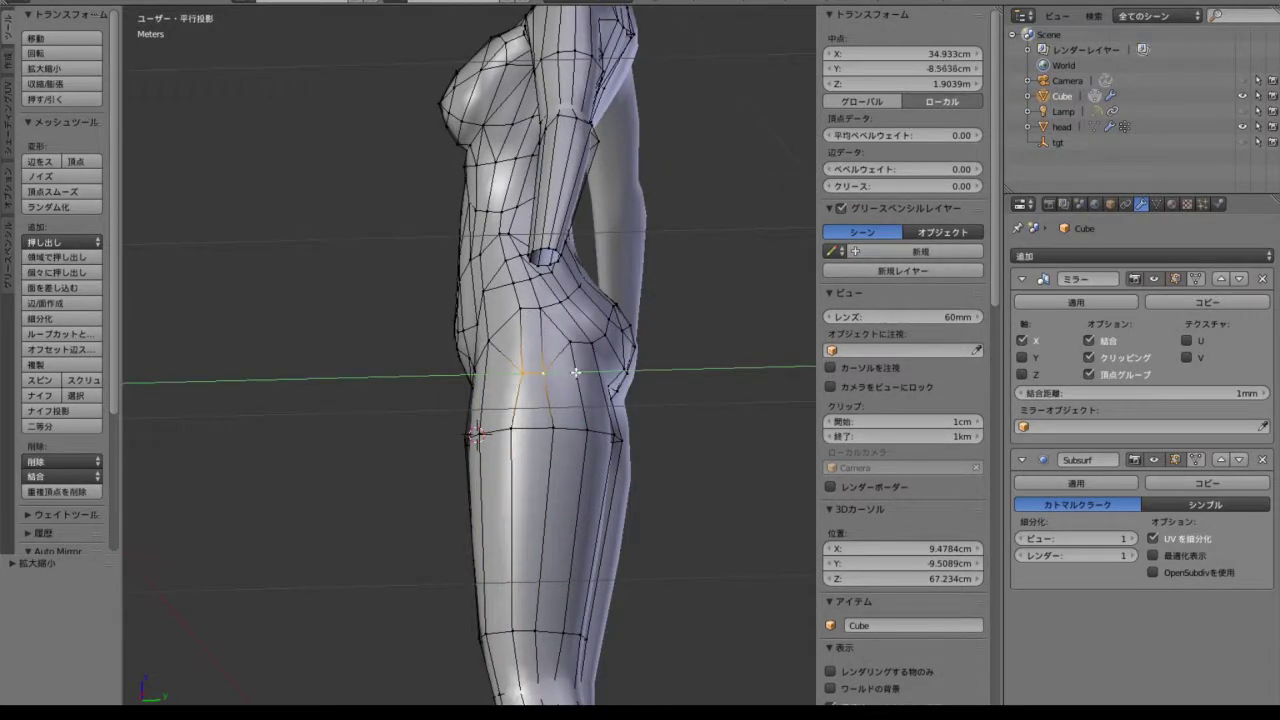
right_click(571, 428)
scroll(580, 560, "down", 3)
key("KP_1")
key("KP_5")
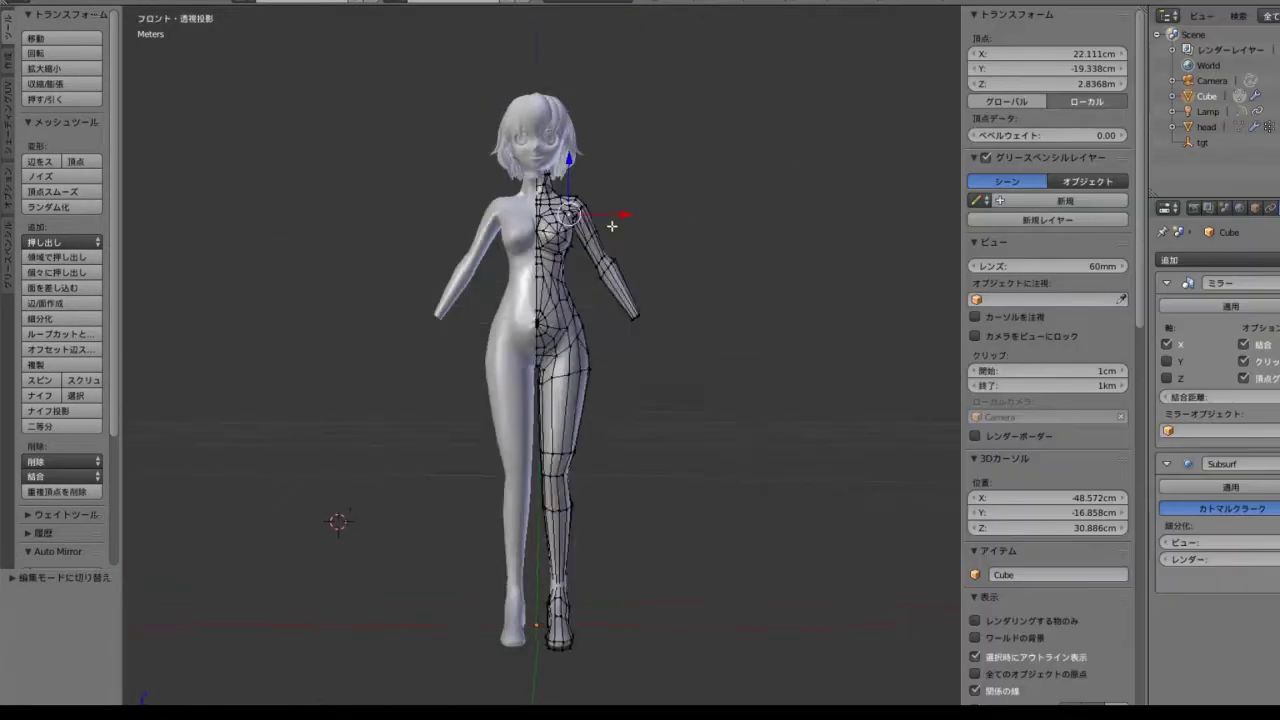
Cut a new edge along the shoulder muscle flow and shift a vertex toward the armpit.
key("KP_Decimal")
key("KP_5")
mouse_move(488, 260)
right_mouse_down()
mouse_move(461, 203)
mouse_move(500, 368)
right_mouse_up()
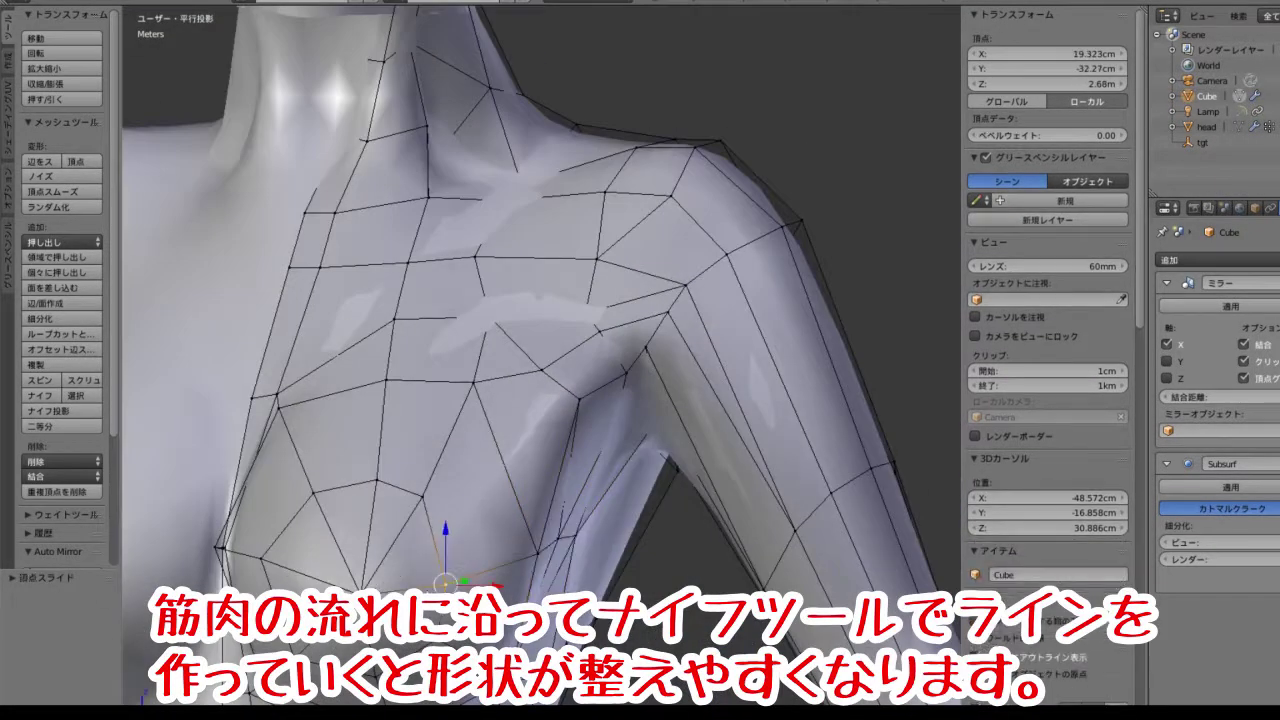
key("Return")
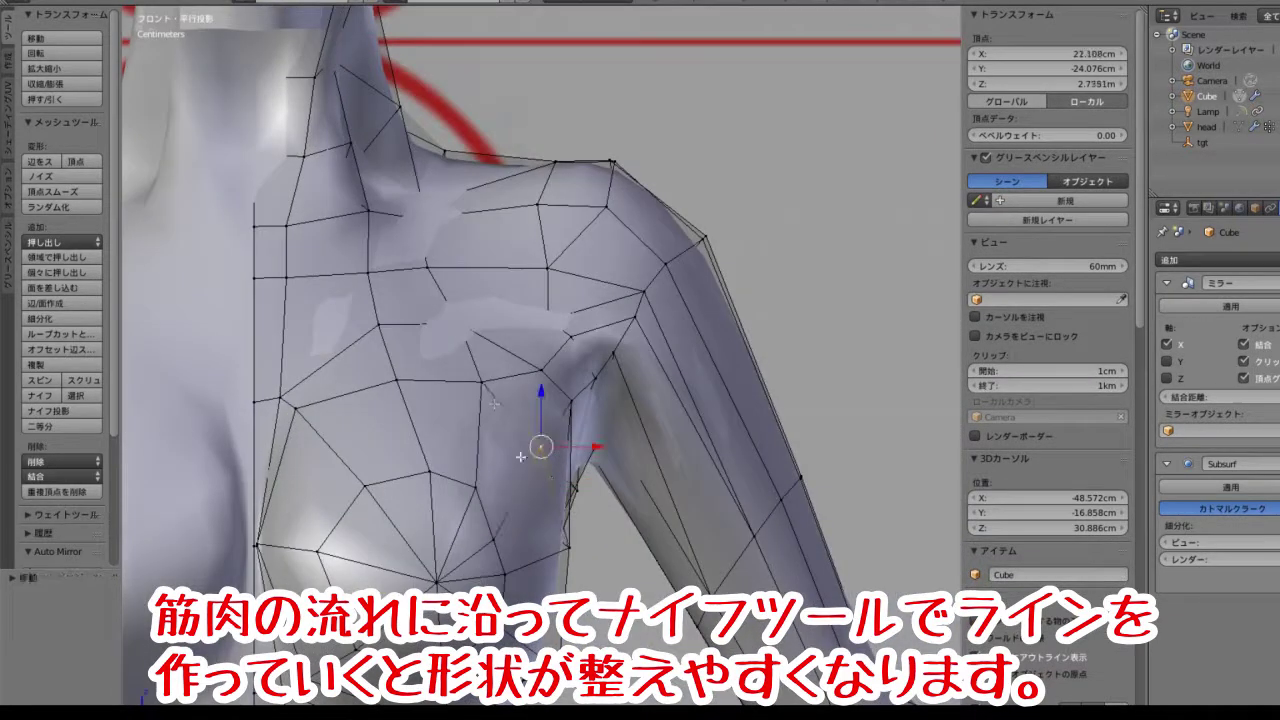
left_click(475, 482)
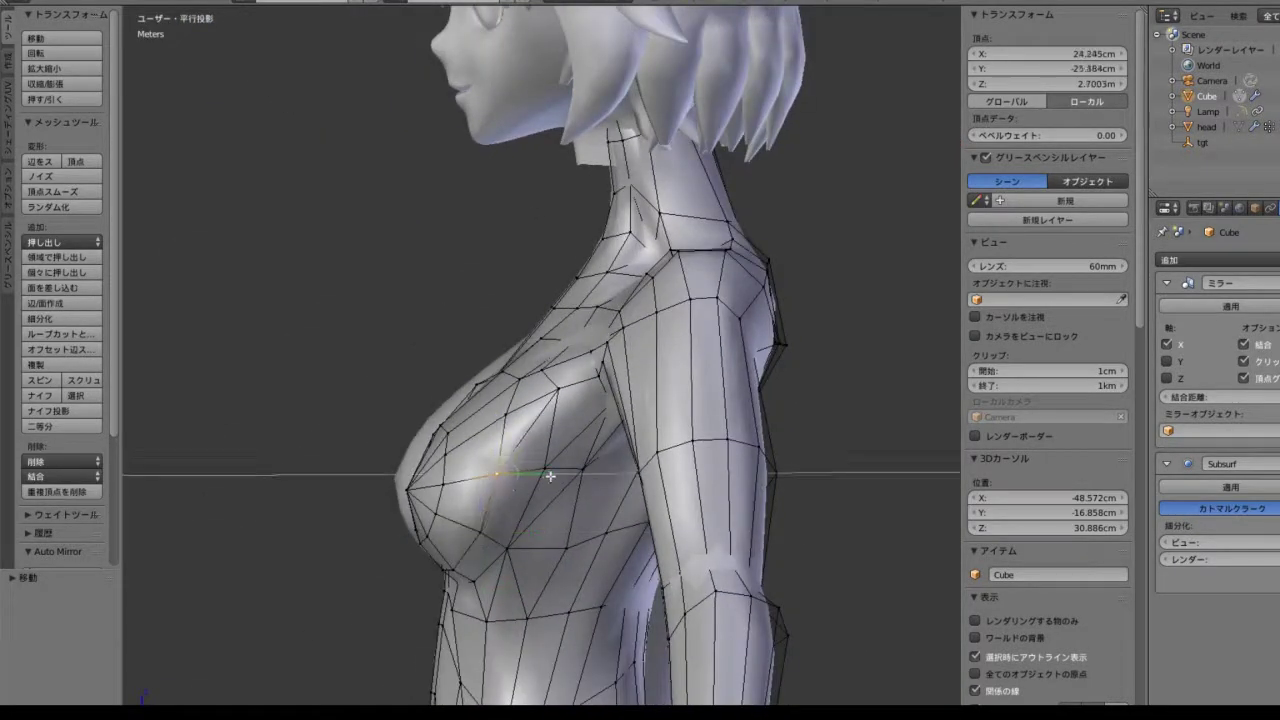
Dissolve the surplus edges on the shoulder.
mouse_move(550, 476)
middle_mouse_down()
mouse_move(543, 457)
mouse_move(557, 471)
mouse_move(578, 456)
middle_mouse_up()
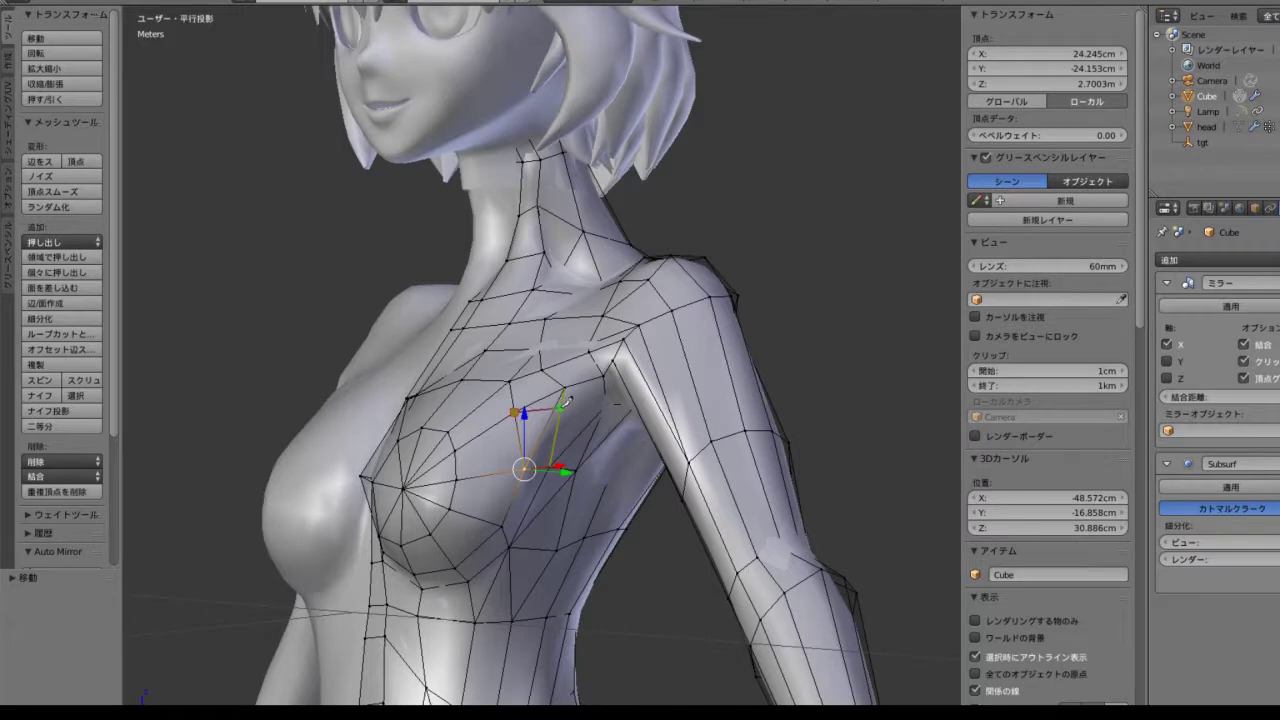
middle_click_drag(620, 372, 655, 367)
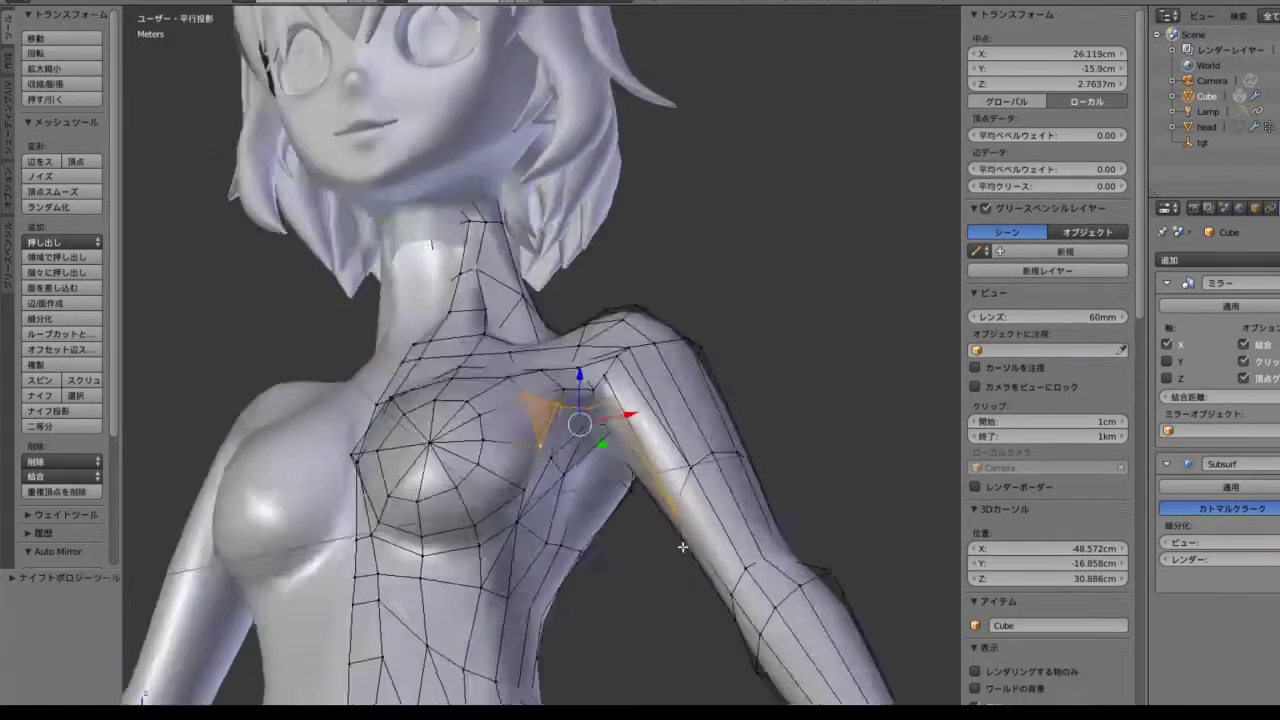
mouse_move(655, 497)
middle_mouse_down()
mouse_move(600, 450)
mouse_move(722, 498)
mouse_move(623, 471)
middle_mouse_up()
key("x")
left_click(600, 449)
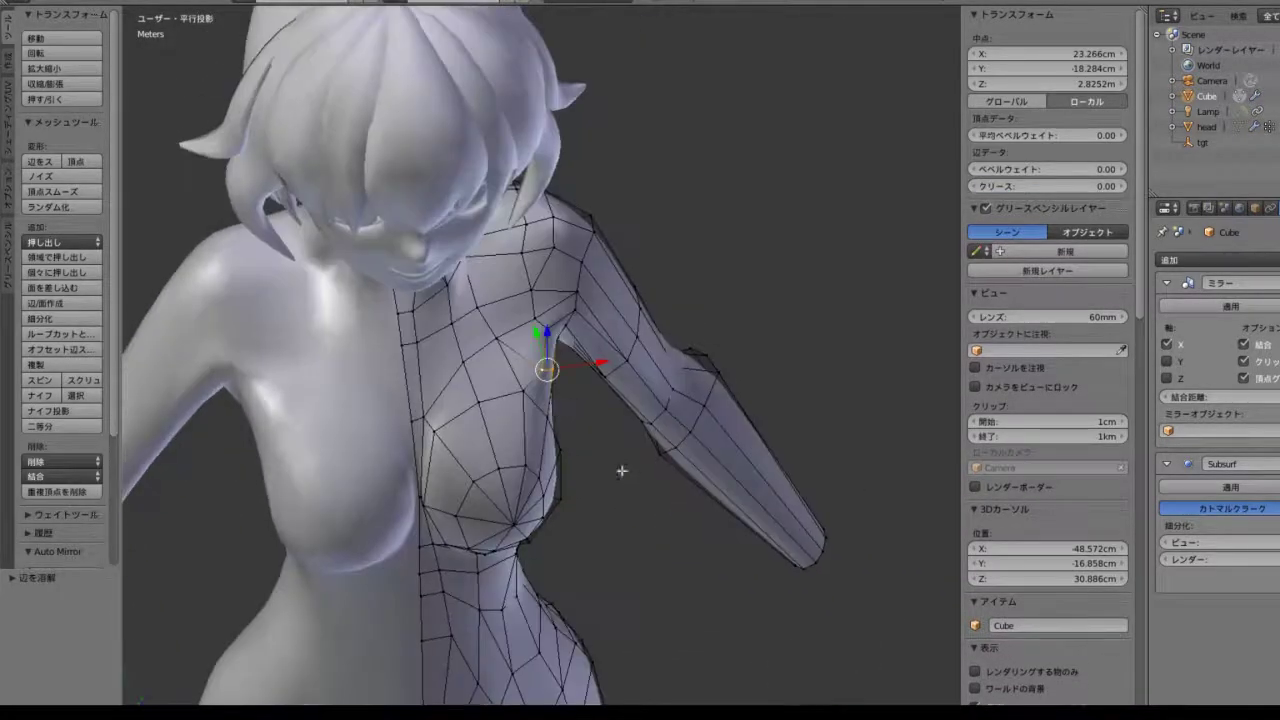
Reposition the shoulder vertices and toggle edit mode to check the shape.
left_click_drag(590, 372, 600, 365)
middle_click_drag(600, 365, 598, 408)
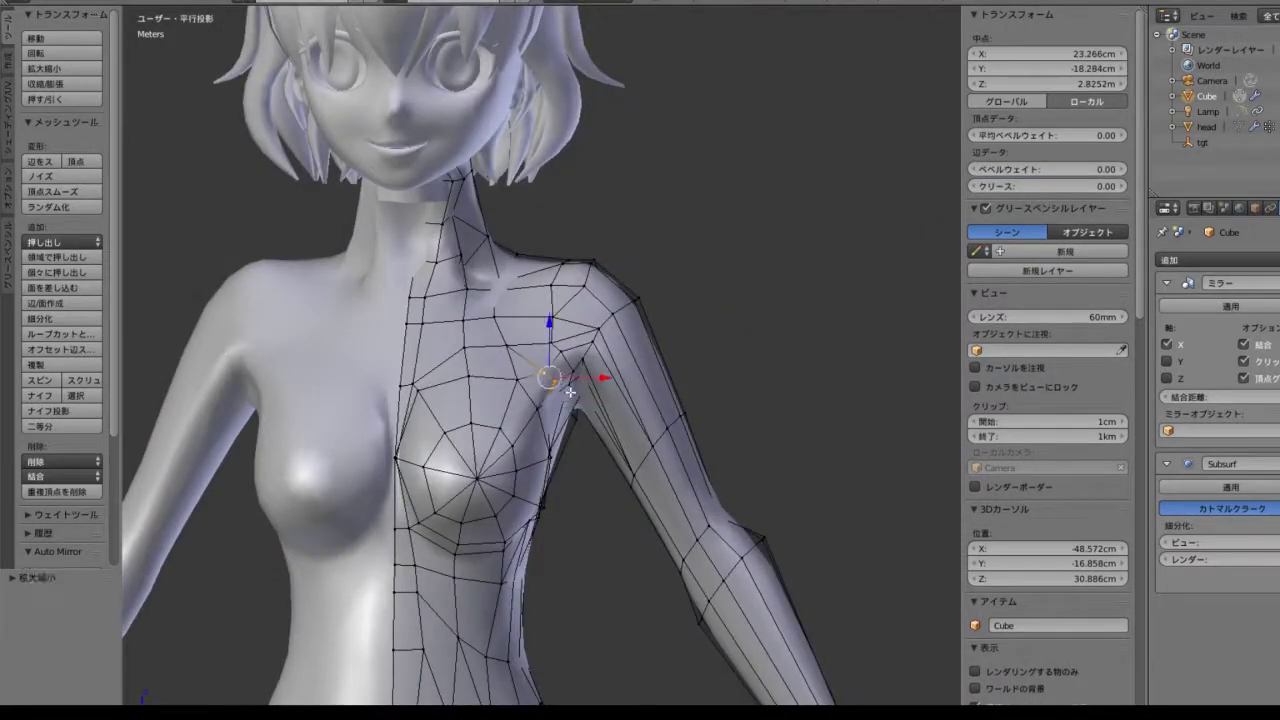
scroll(598, 408, "up", 3)
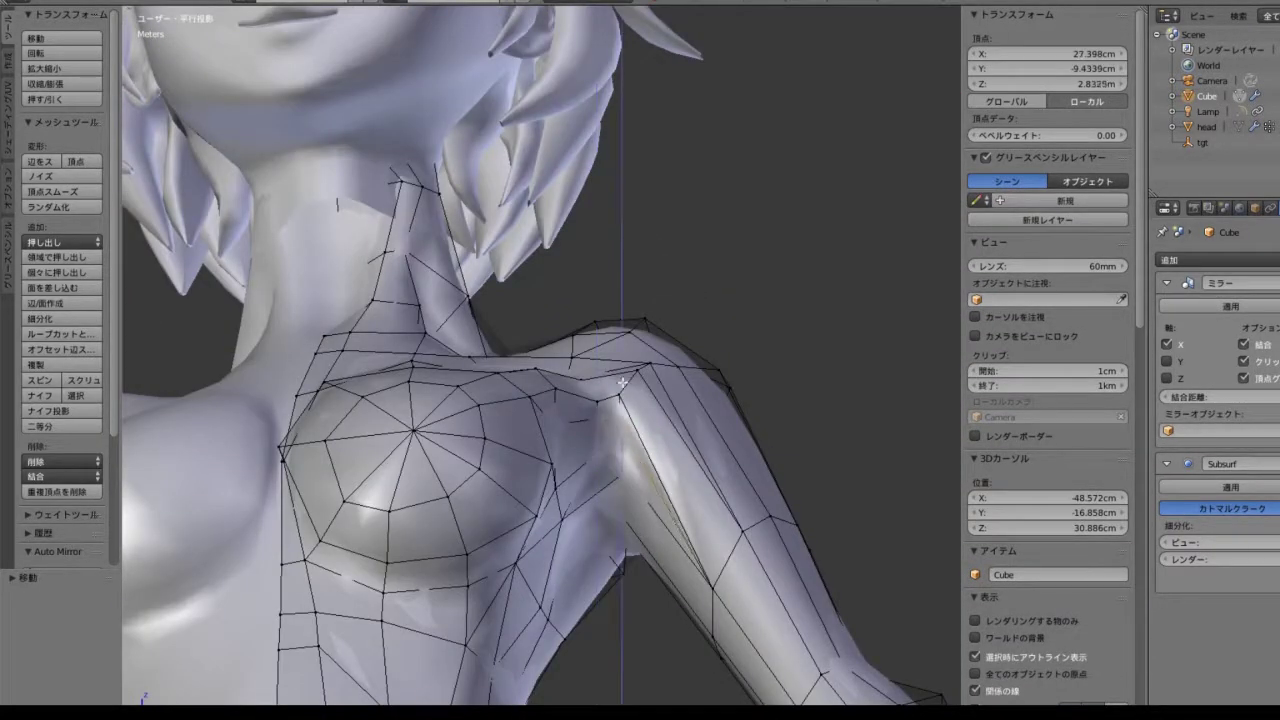
middle_click_drag(622, 382, 530, 395)
left_click(520, 400)
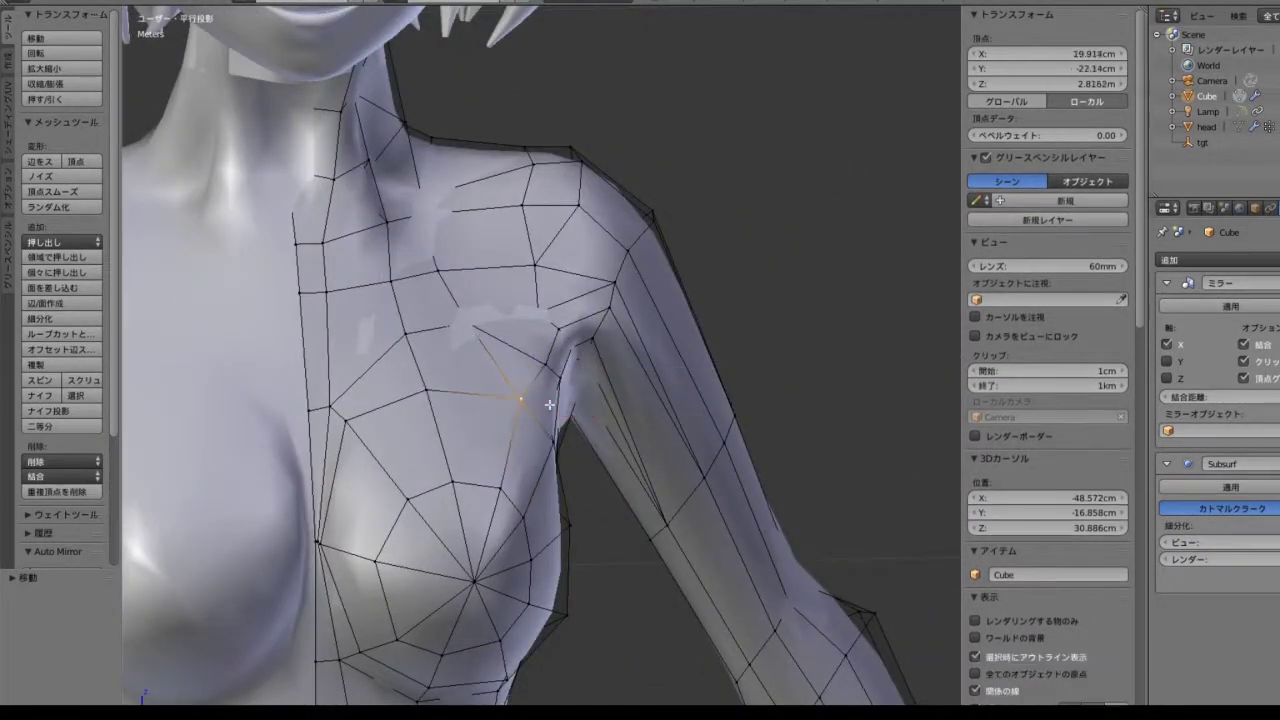
scroll(549, 404, "down", 2)
scroll(549, 404, "down", 3)
key("Tab")
key("Tab")
In front view, move a shoulder vertex and slide another along its adjacent edge.
left_click(552, 262, "shift")
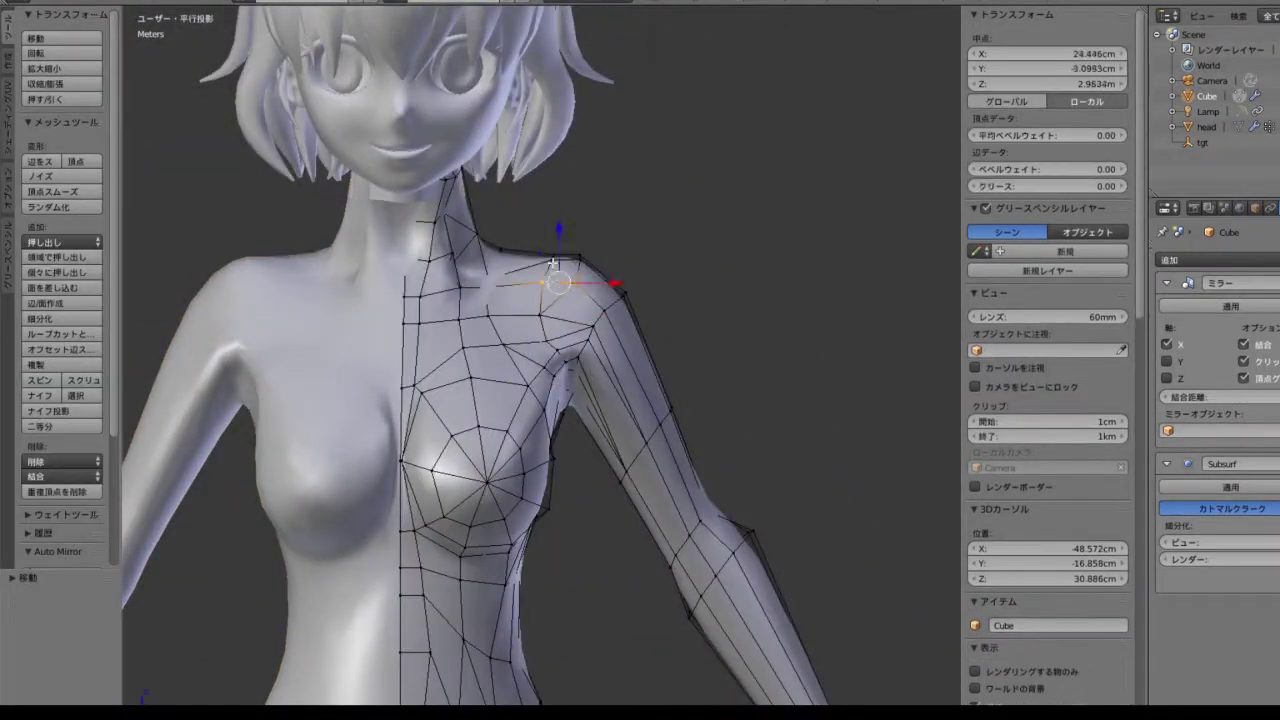
key("KP_1")
key("g")
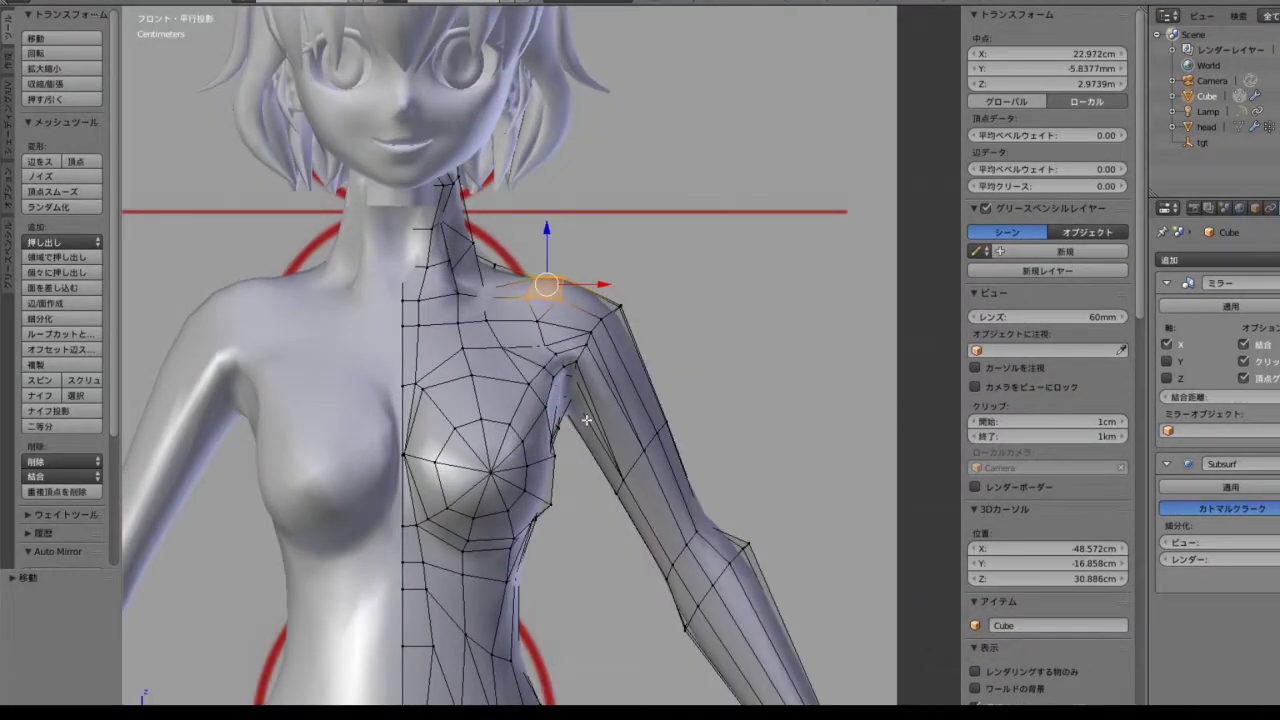
left_click(586, 375)
middle_click_drag(586, 375, 640, 423)
left_click(640, 423)
key("shift+v")
left_click(641, 424)
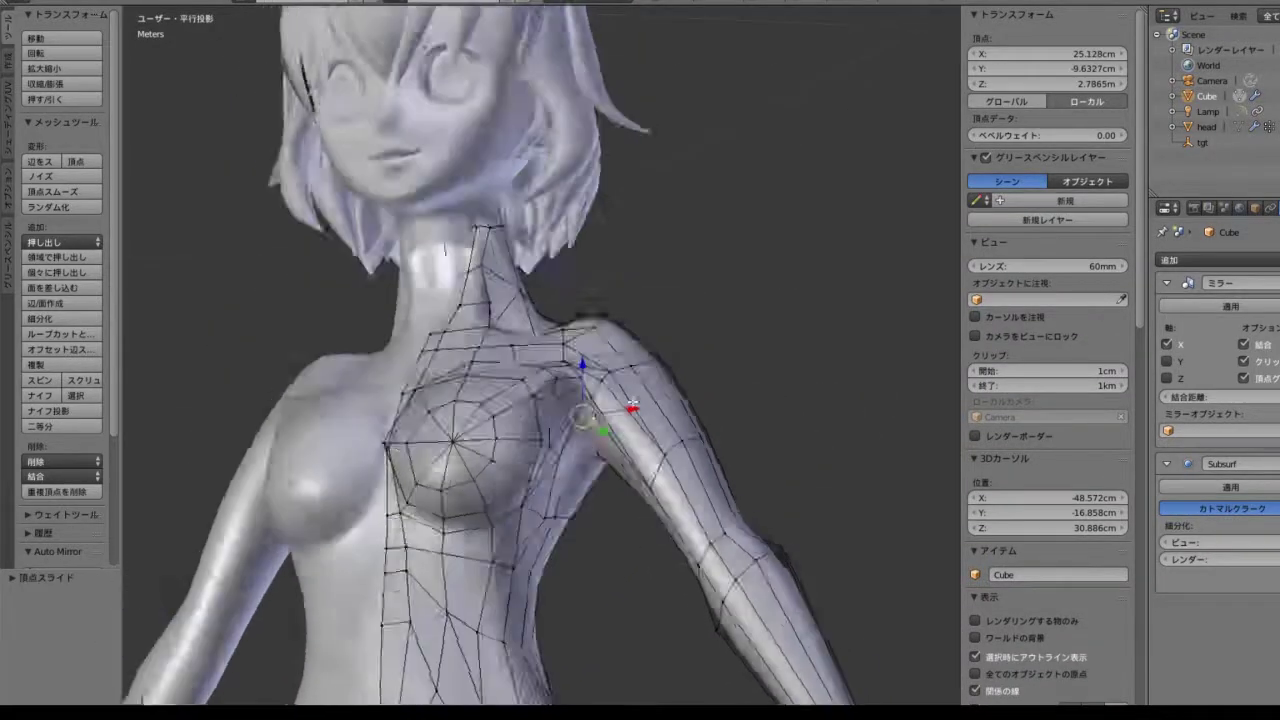
Push the armpit vertex inward to form a cleaner fold.
key("KP_Decimal")
mouse_move(646, 491)
middle_mouse_down()
mouse_move(629, 517)
mouse_move(600, 480)
mouse_move(486, 183)
mouse_move(449, 191)
mouse_move(463, 329)
mouse_move(552, 386)
mouse_move(509, 337)
mouse_move(571, 386)
mouse_move(529, 357)
mouse_move(624, 484)
mouse_move(600, 440)
middle_mouse_up()
left_click_drag(600, 440, 600, 430)
middle_click_drag(600, 430, 597, 433)
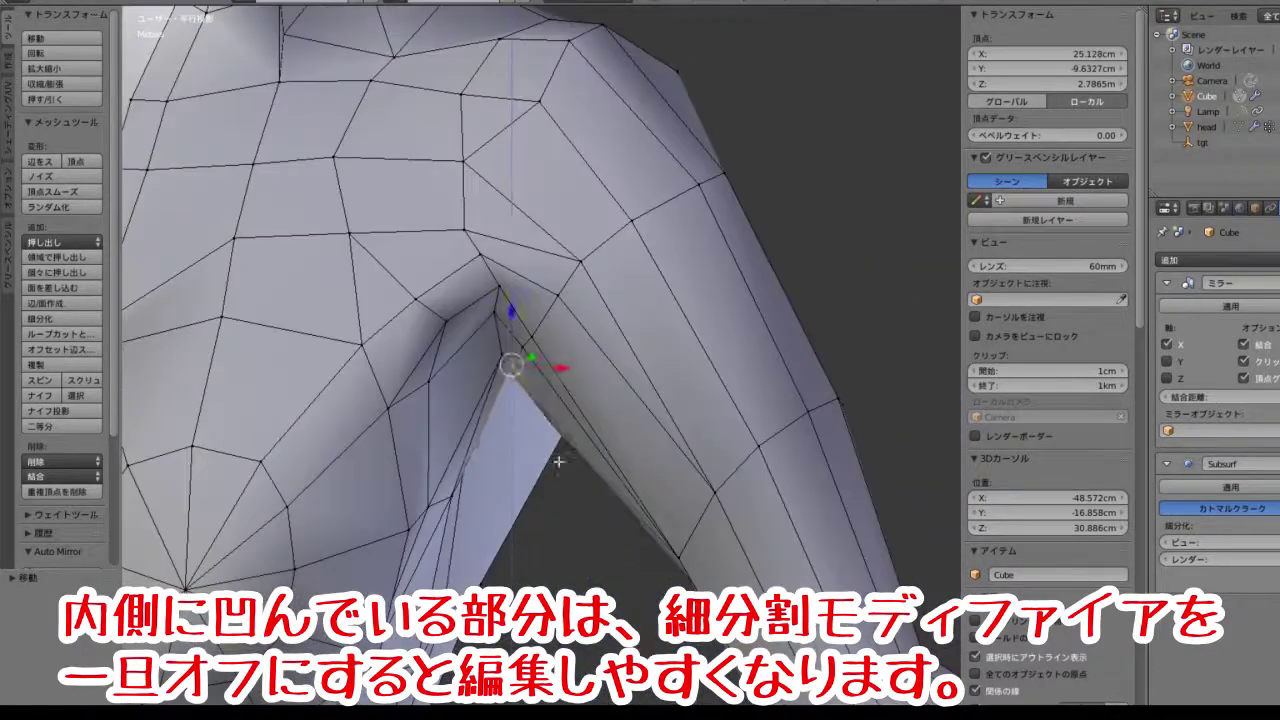
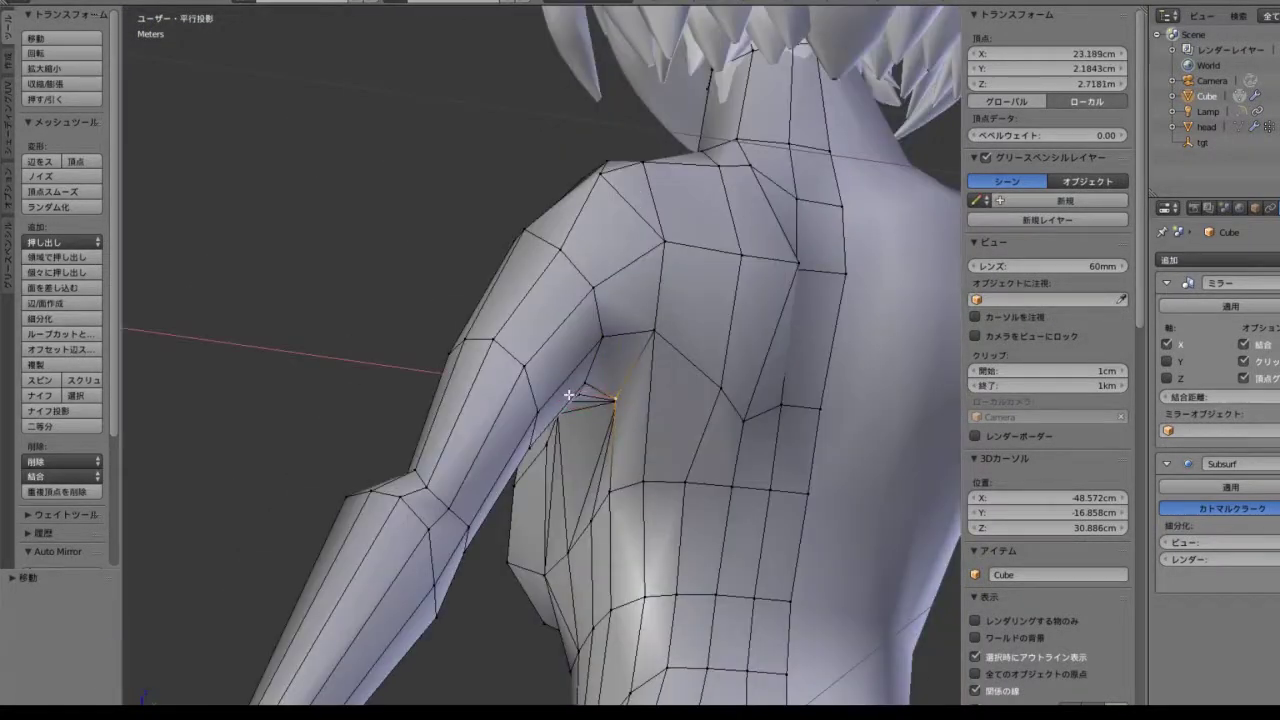
Finish the shoulder vertex move and slide the shoulder-top vertex outward.
left_click(568, 395)
middle_click_drag(568, 395, 600, 345)
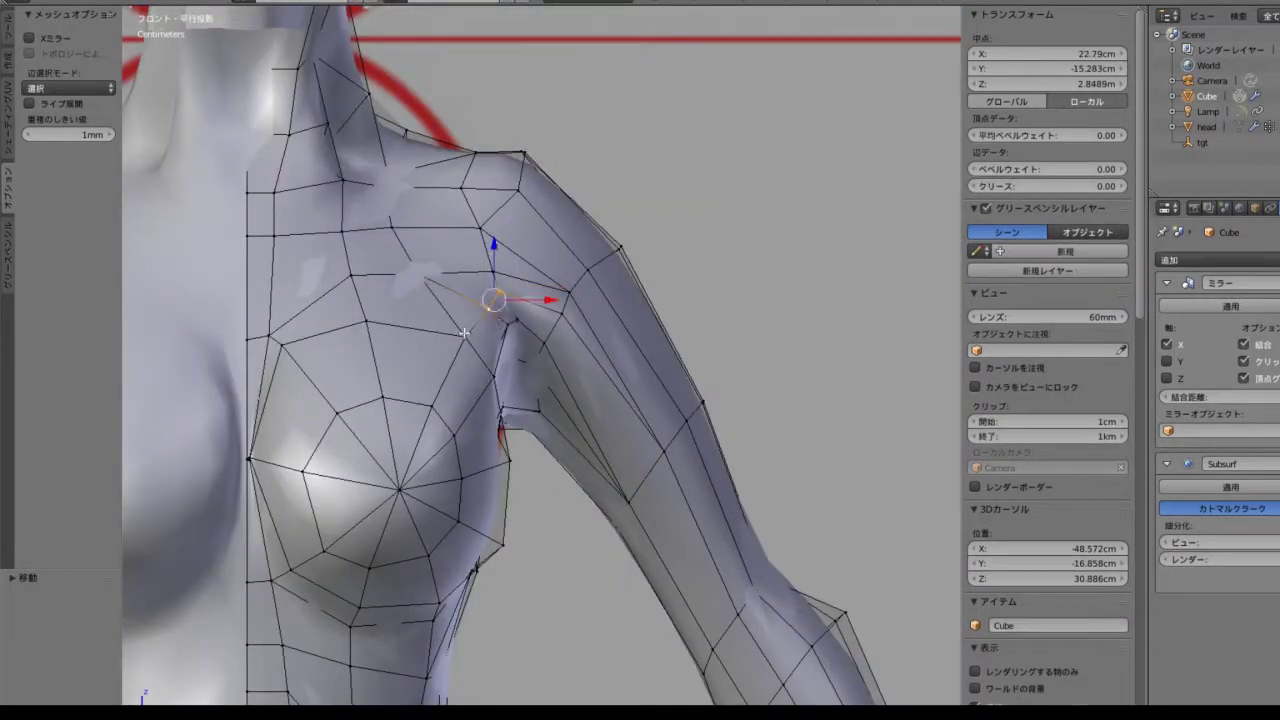
right_click(492, 273)
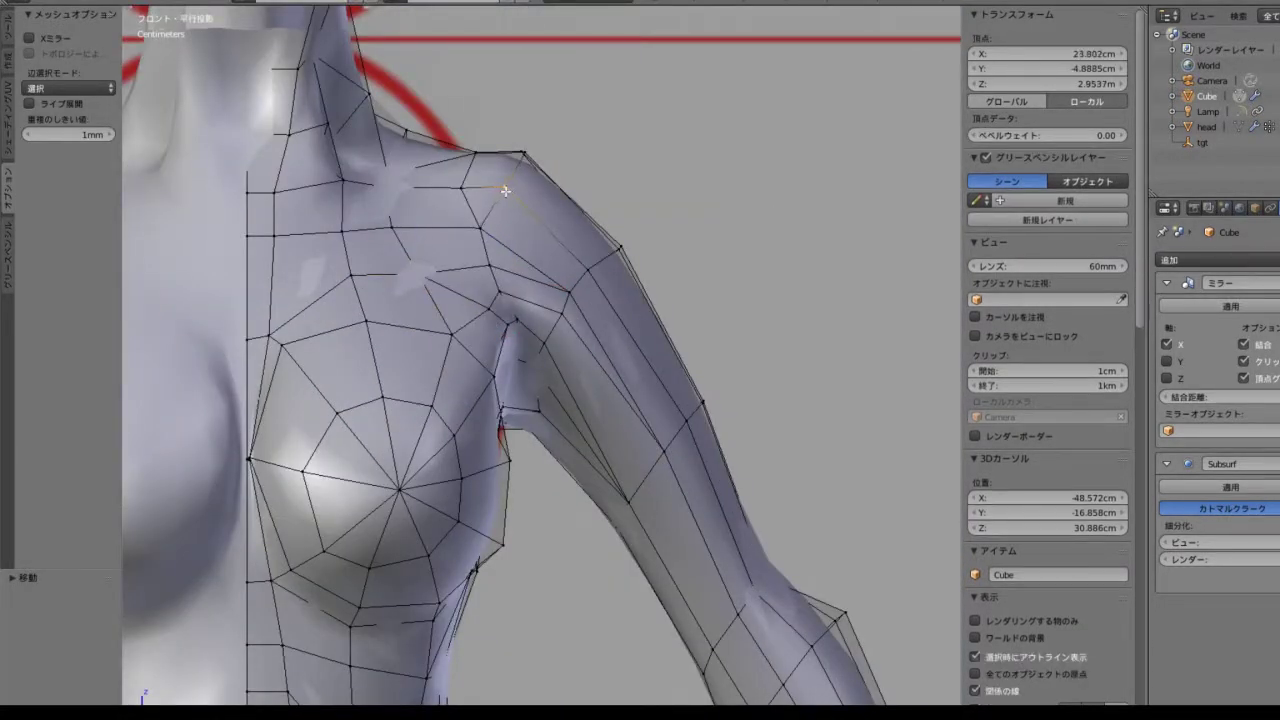
key("g")
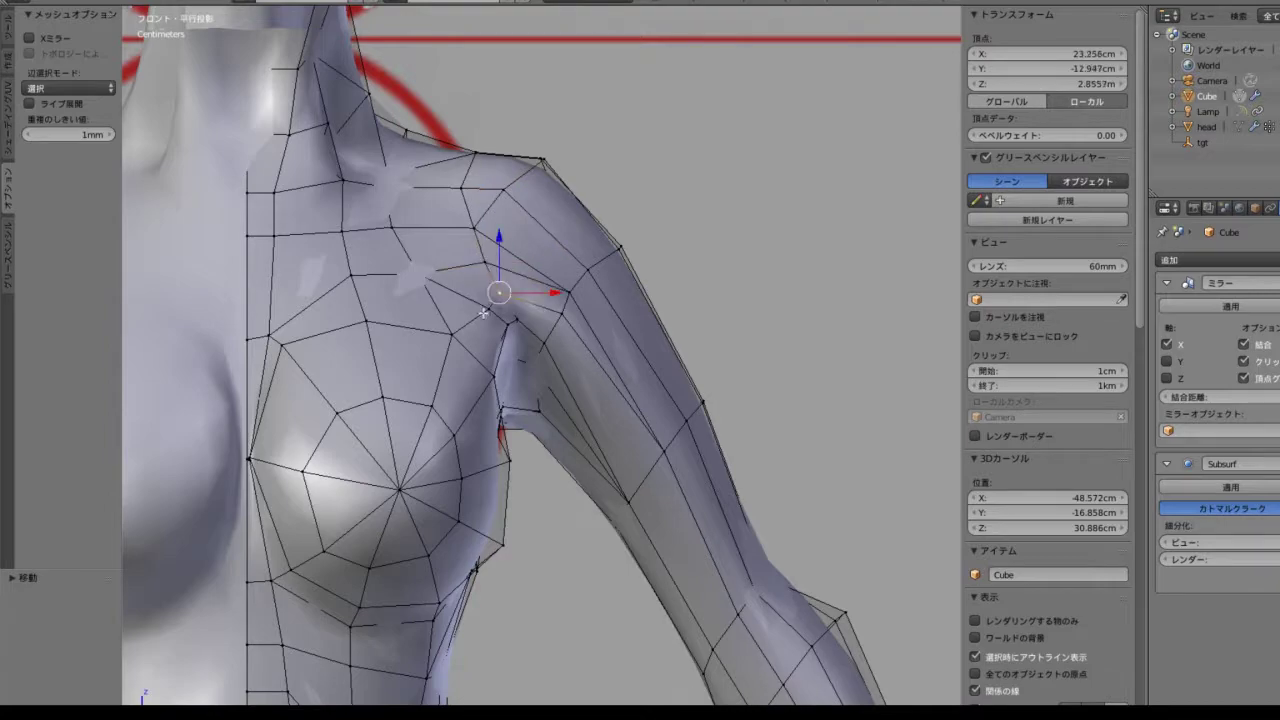
scroll(483, 313, "down", 5)
mouse_move(483, 313)
middle_mouse_down()
mouse_move(364, 218)
mouse_move(743, 449)
middle_mouse_up()
scroll(628, 428, "up", 4)
Pick out several arm vertices around the elbow from a front-oblique view.
right_click(598, 410)
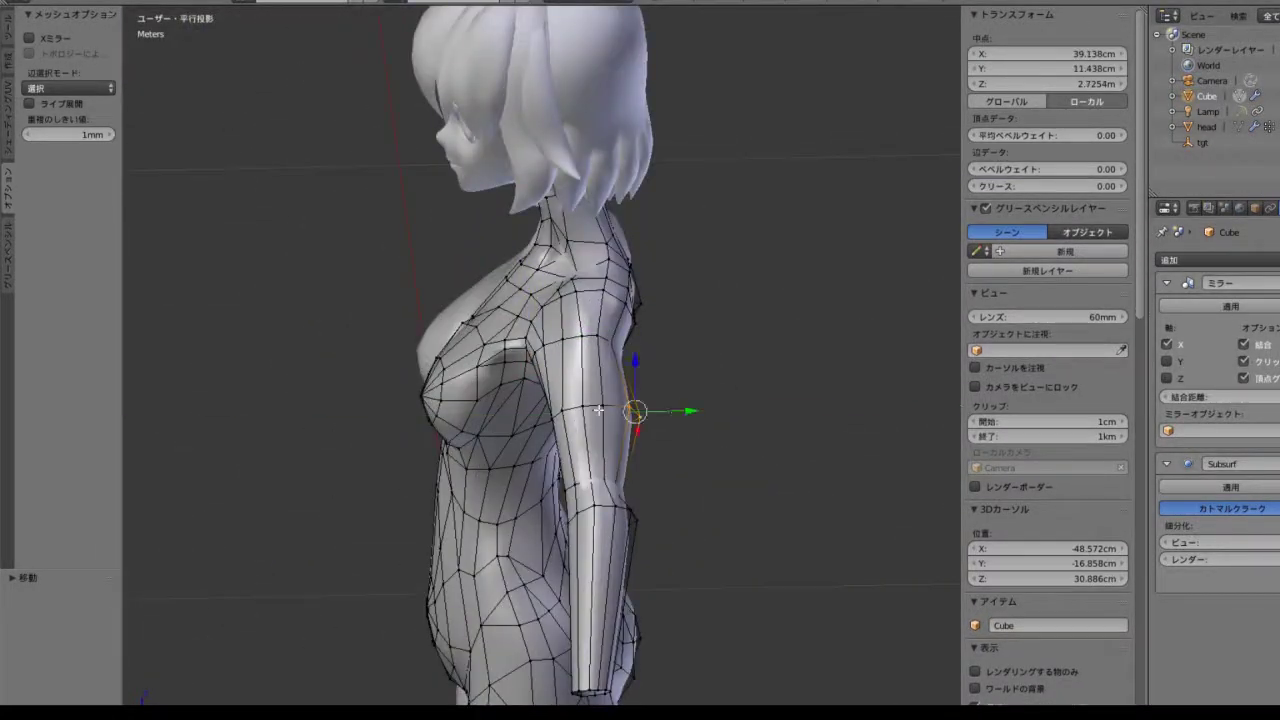
right_click(598, 410)
mouse_move(598, 410)
middle_mouse_down()
mouse_move(644, 402)
mouse_move(571, 450)
mouse_move(744, 488)
mouse_move(660, 495)
mouse_move(705, 513)
mouse_move(510, 520)
mouse_move(511, 463)
middle_mouse_up()
right_click(571, 450)
right_click(660, 495)
right_click(510, 520, "shift")
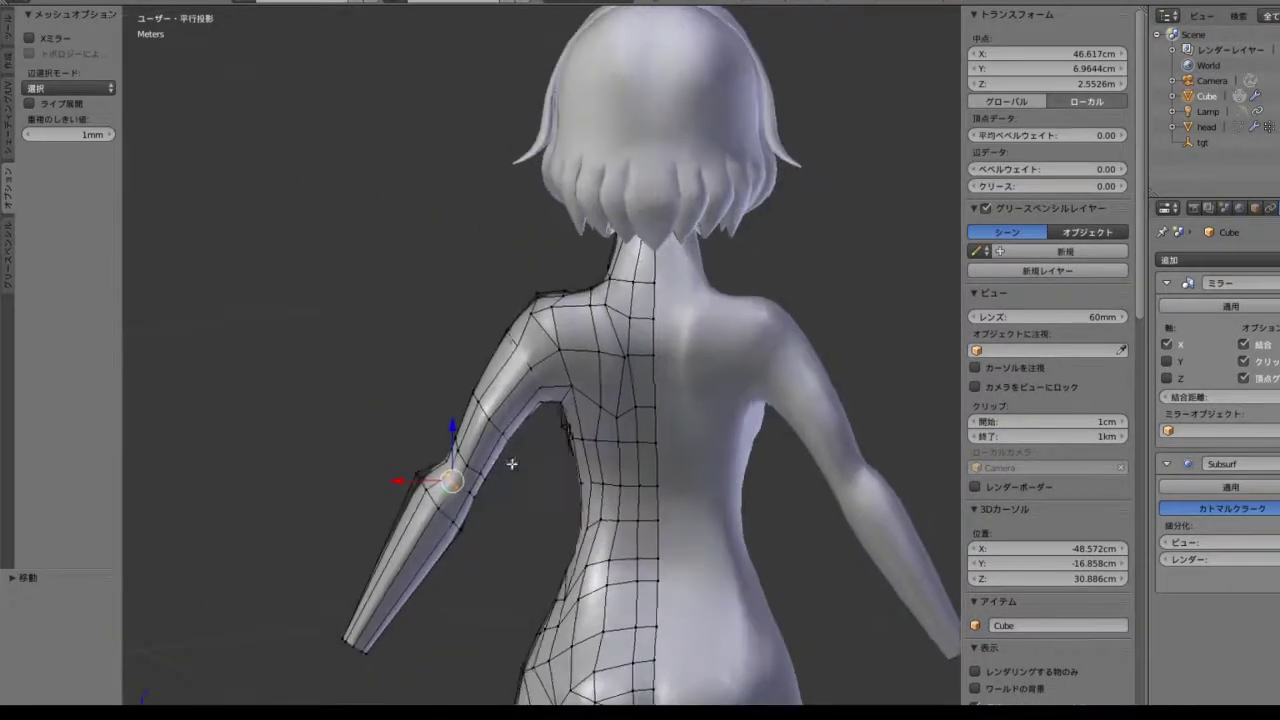
scroll(537, 471, "down", 2)
scroll(580, 377, "up", 6)
Slide the upper-arm vertex near the elbow along its edge.
right_click(423, 394)
mouse_move(423, 394)
middle_mouse_down()
mouse_move(616, 549)
mouse_move(510, 450)
mouse_move(534, 421)
mouse_move(520, 450)
mouse_move(543, 457)
mouse_move(572, 411)
middle_mouse_up()
right_click(510, 450)
right_click(540, 412)
key("g")
key("g")
left_click(525, 456)
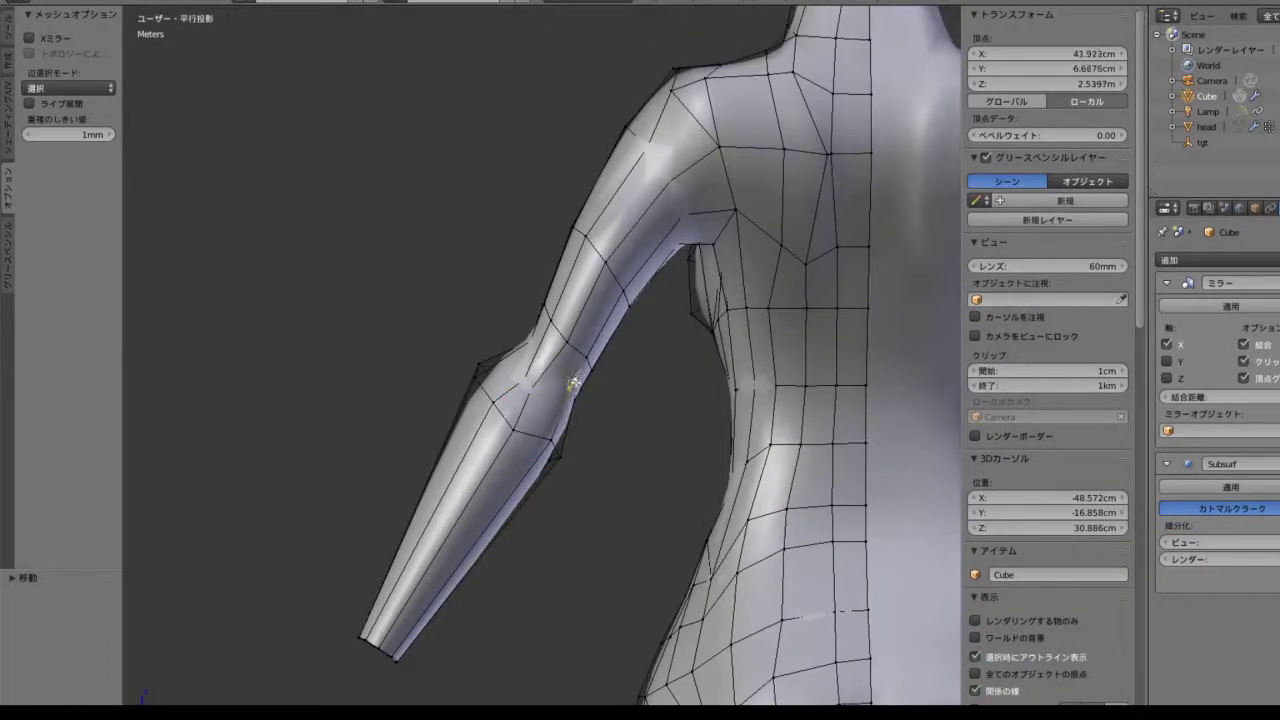
Move and scale a pair of arm vertices, then shift one sideways along X.
right_click(601, 362)
mouse_move(601, 362)
middle_mouse_down()
mouse_move(547, 312)
mouse_move(614, 417)
mouse_move(518, 383)
mouse_move(560, 365)
mouse_move(534, 358)
middle_mouse_up()
right_click(518, 383, "shift")
left_click(518, 383)
left_click(549, 364)
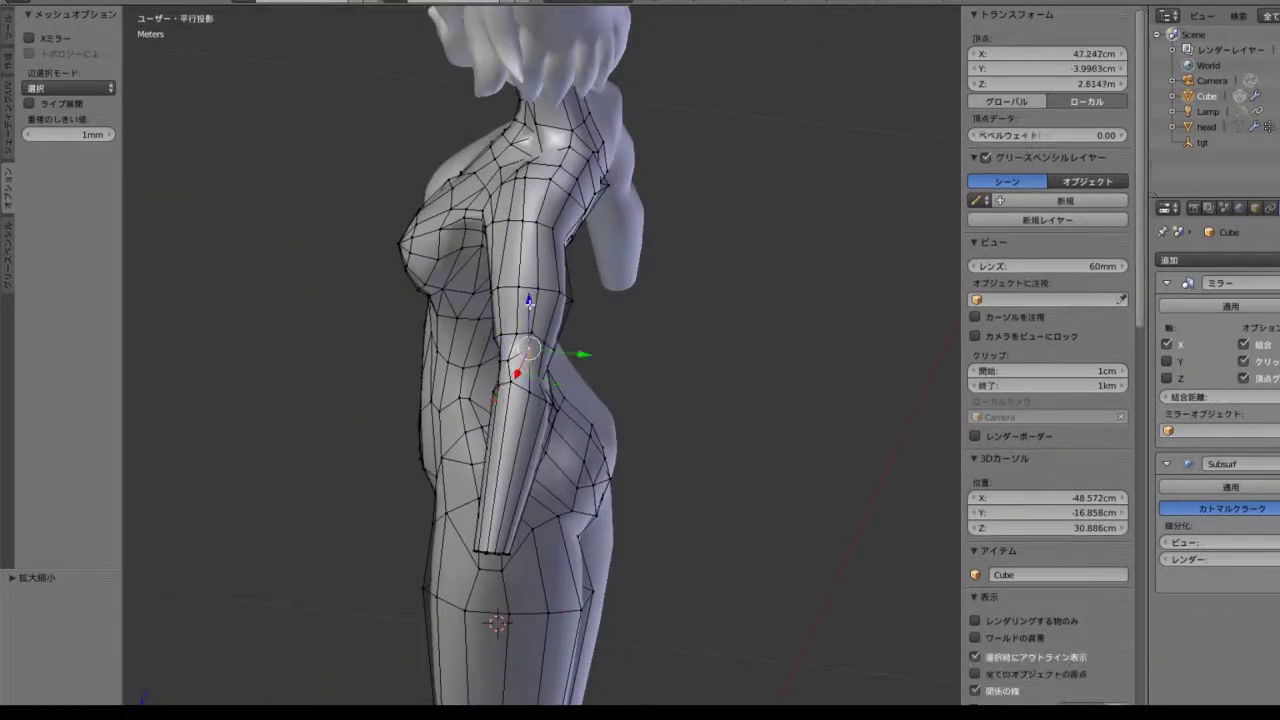
key("g")
key("x")
mouse_move(520, 300)
middle_mouse_down()
mouse_move(505, 289)
mouse_move(734, 426)
middle_mouse_up()
left_click(540, 305)
Toggle between Object and Edit Mode to compare the smoothed body with the cage.
key("Tab")
scroll(580, 434, "down", 5)
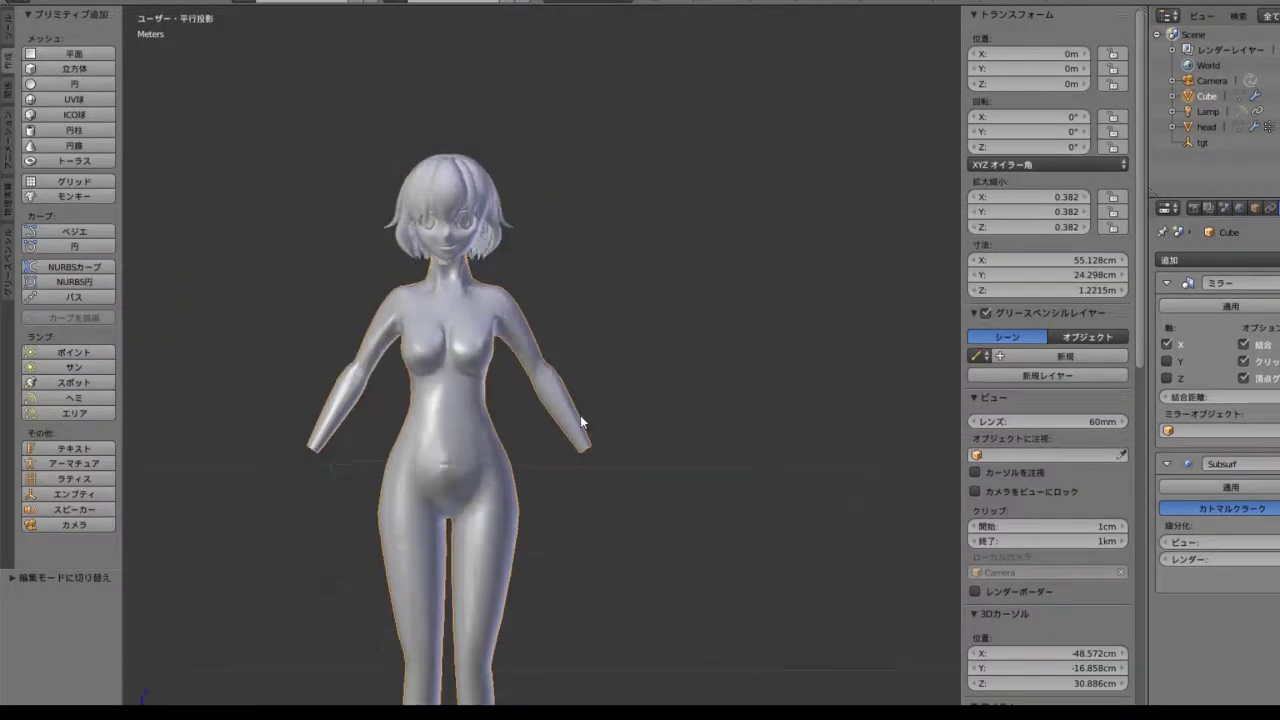
middle_click_drag(580, 434, 563, 449)
scroll(500, 635, "down", 2)
key("Tab")
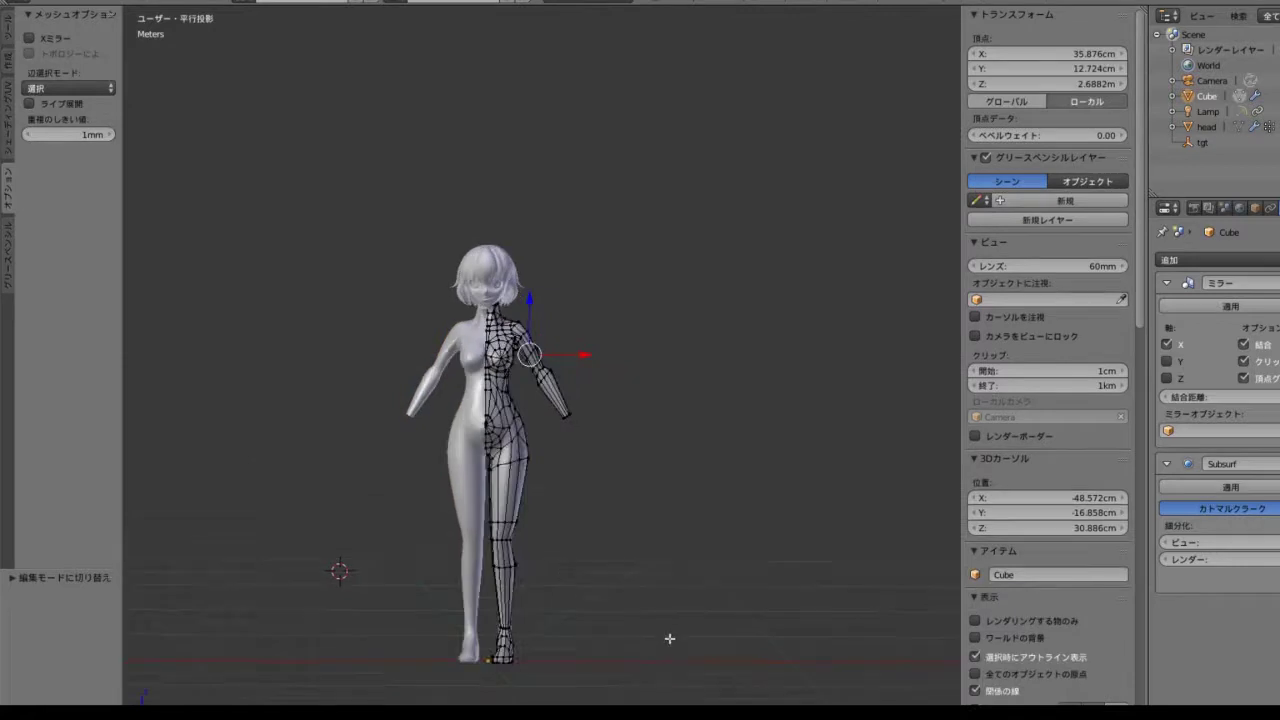
key("Tab")
scroll(646, 638, "up", 3)
scroll(513, 501, "up", 2)
key("Tab")
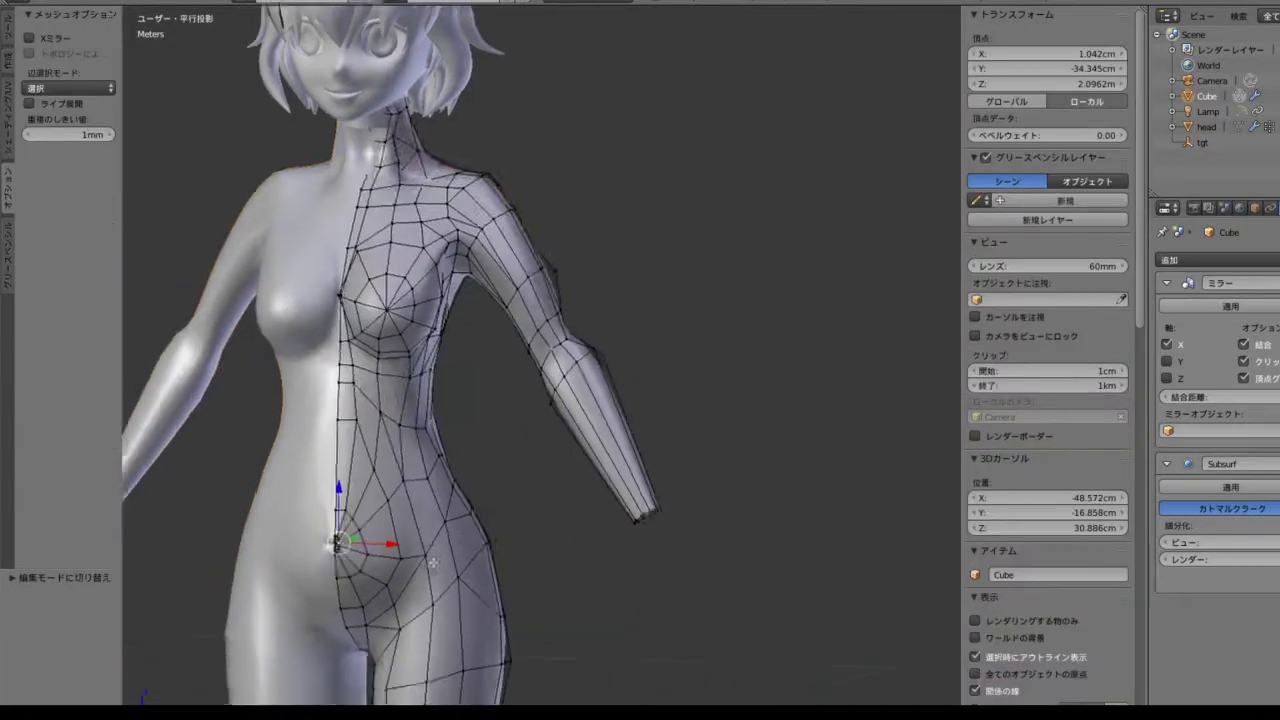
Frame the belly in front view and select the small navel face.
key("KP_Decimal")
key("KP_1")
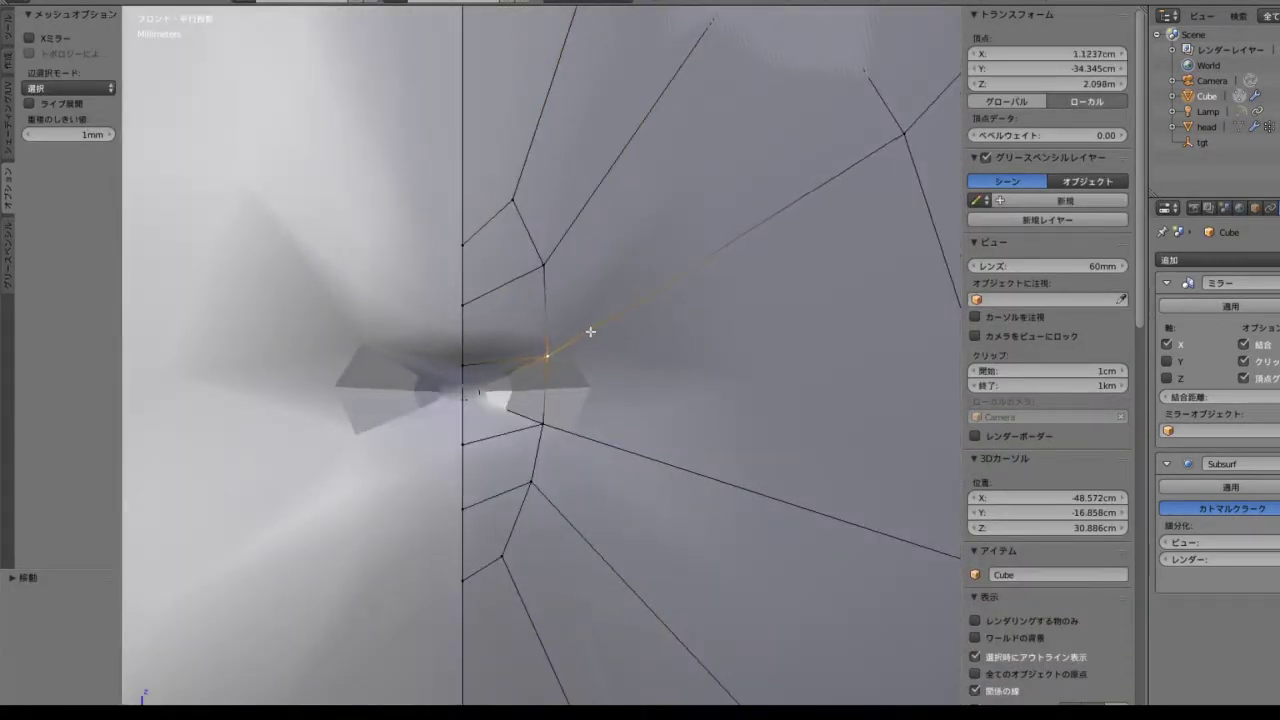
scroll(540, 620, "down", 4)
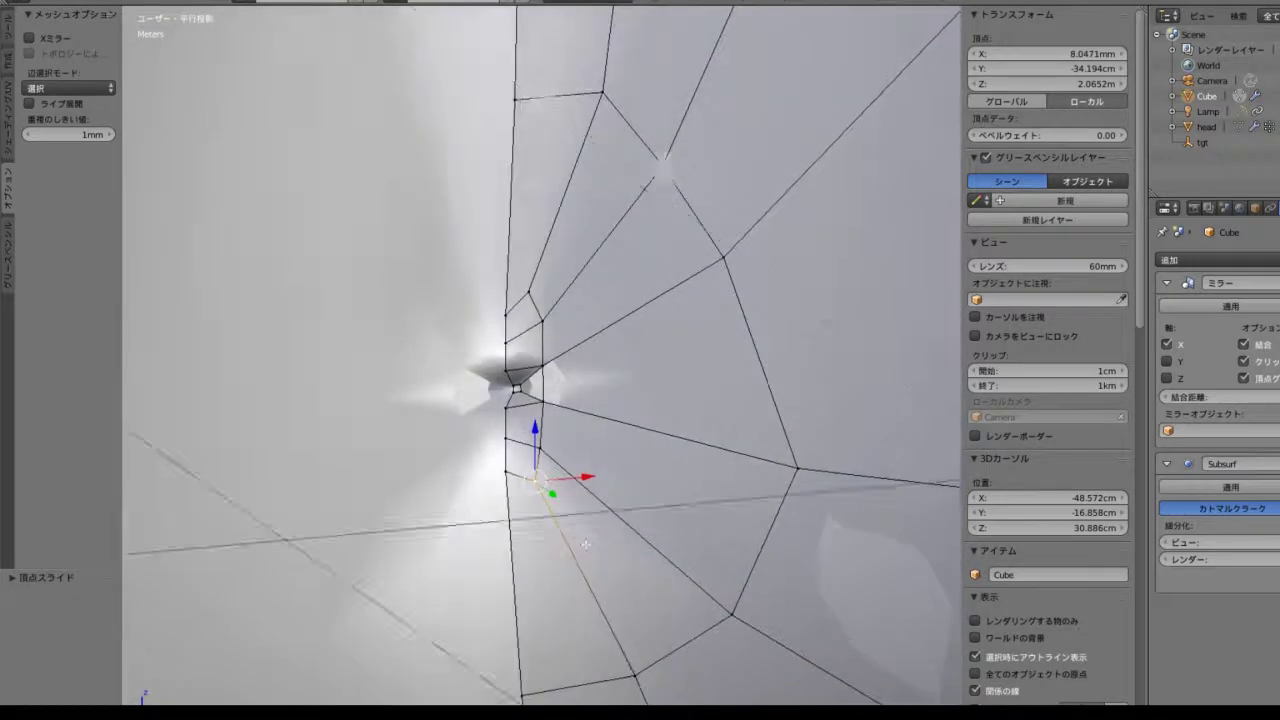
scroll(560, 409, "up", 7)
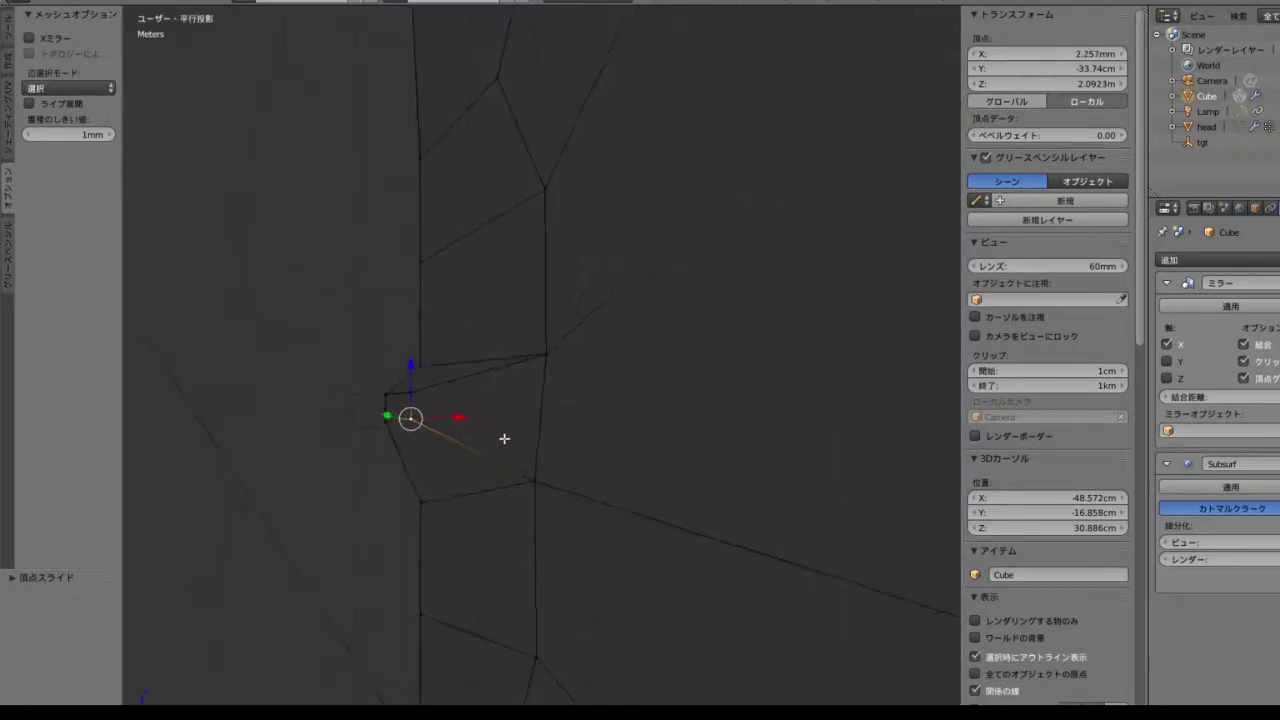
right_click(412, 400, "shift")
middle_click_drag(412, 400, 379, 417)
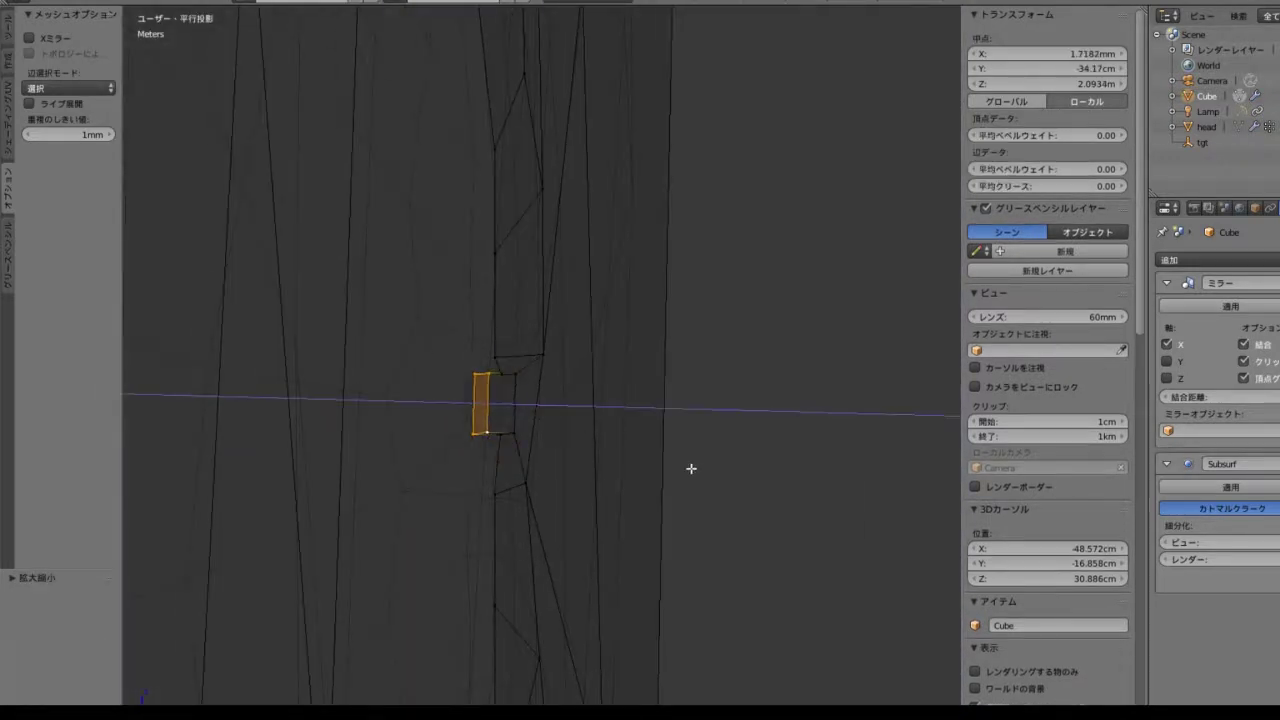
Shift the navel face along X, pull a nearby vertex up-right, and check it smoothed.
key("g")
key("x")
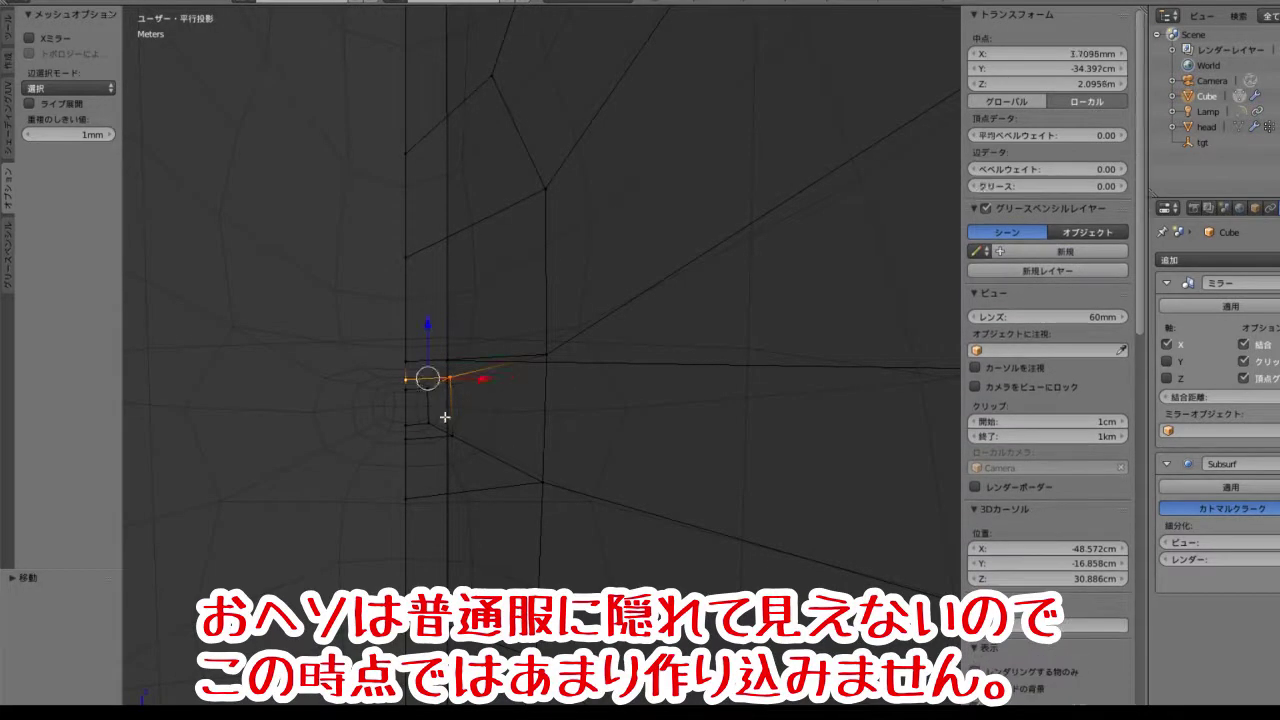
key("KP_1")
right_click_drag(453, 368, 578, 308)
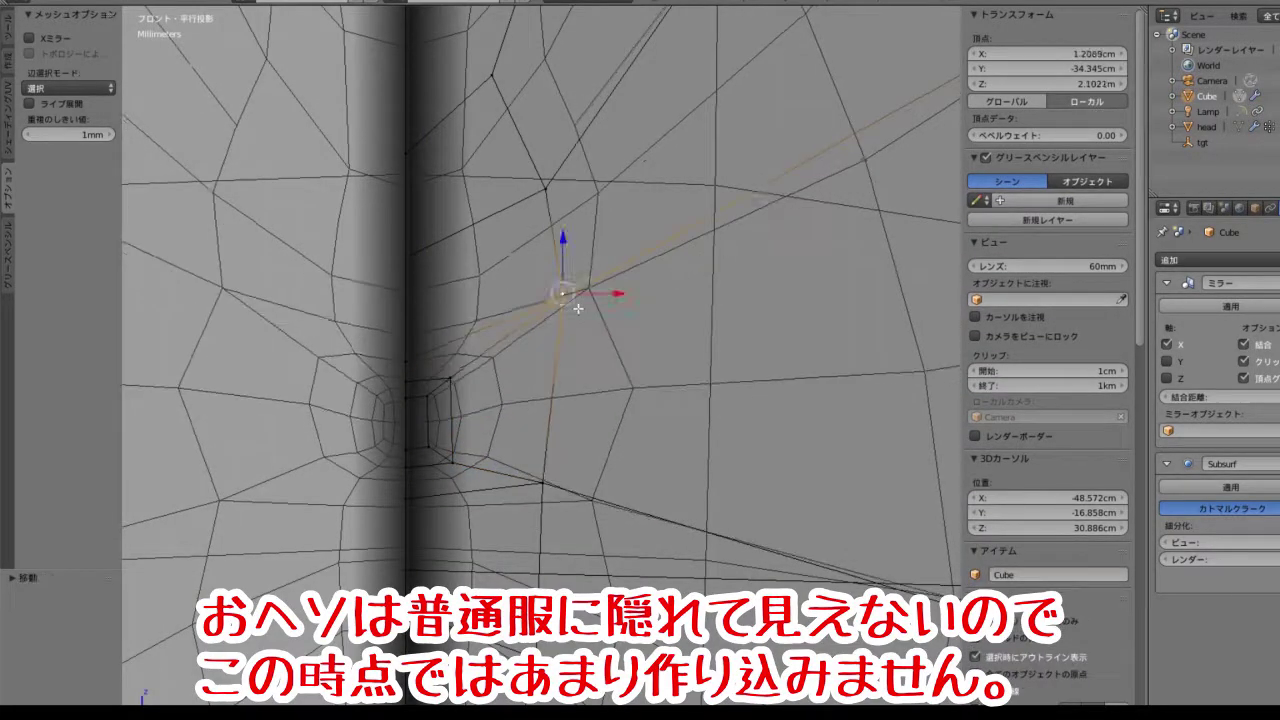
middle_click_drag(636, 93, 551, 162)
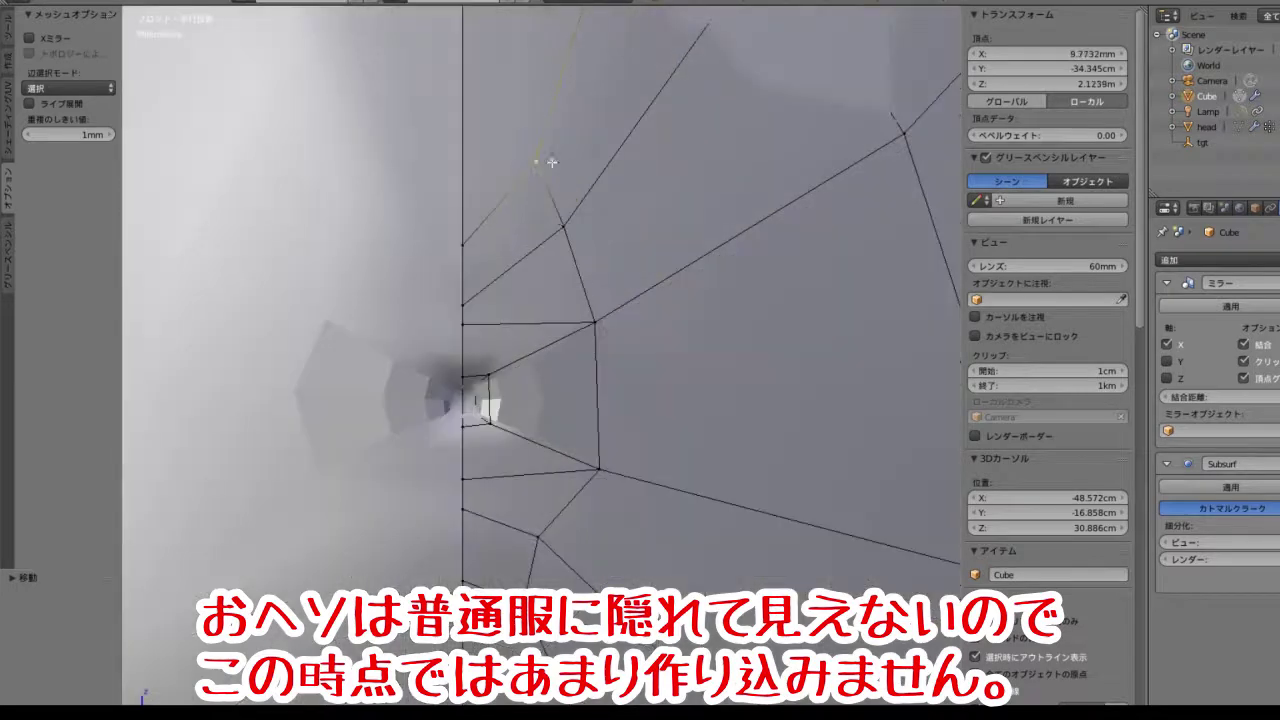
middle_click_drag(611, 585, 689, 560)
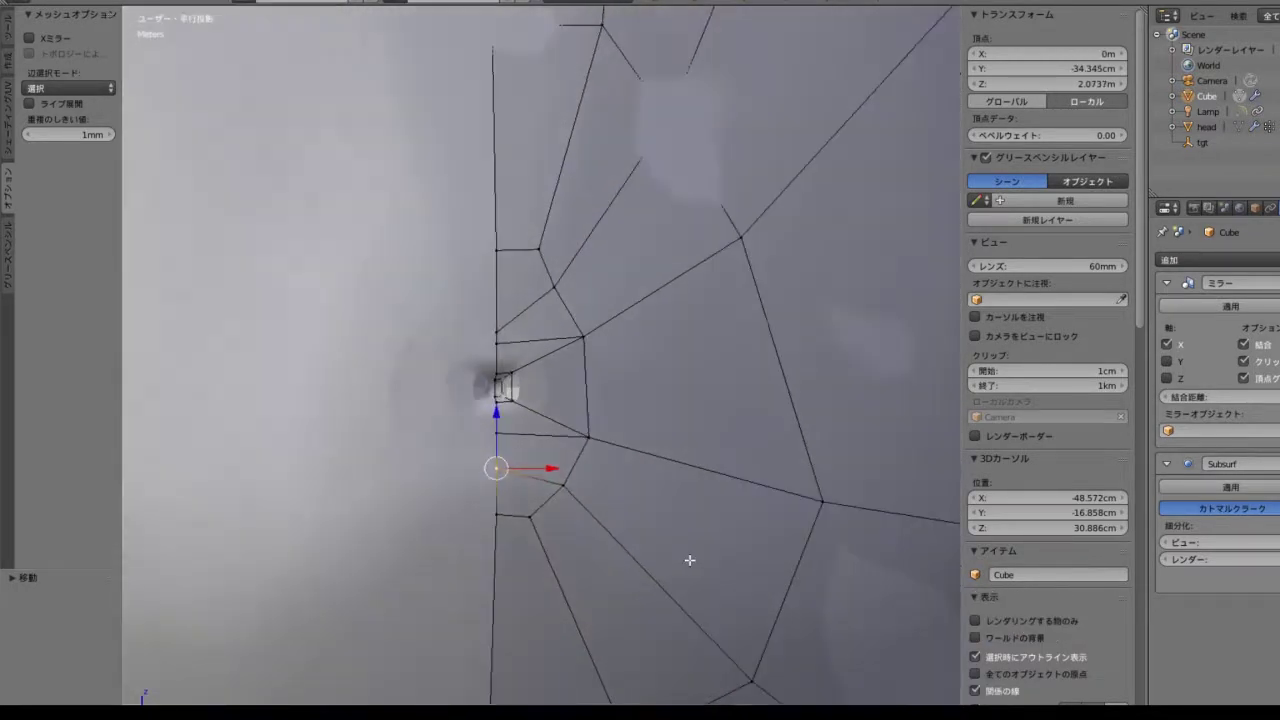
key("Tab")
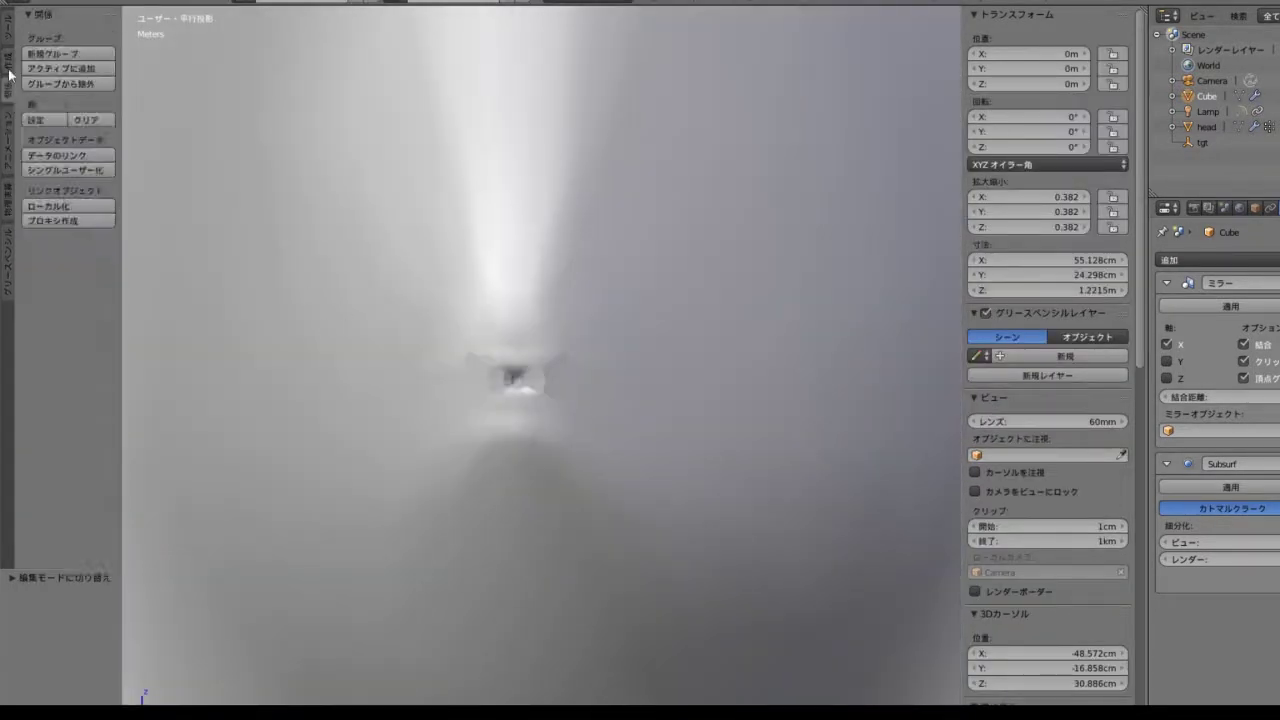
With head and body merged into 'head', drop the neck loop to the collar and slide it.
left_click(7, 148)
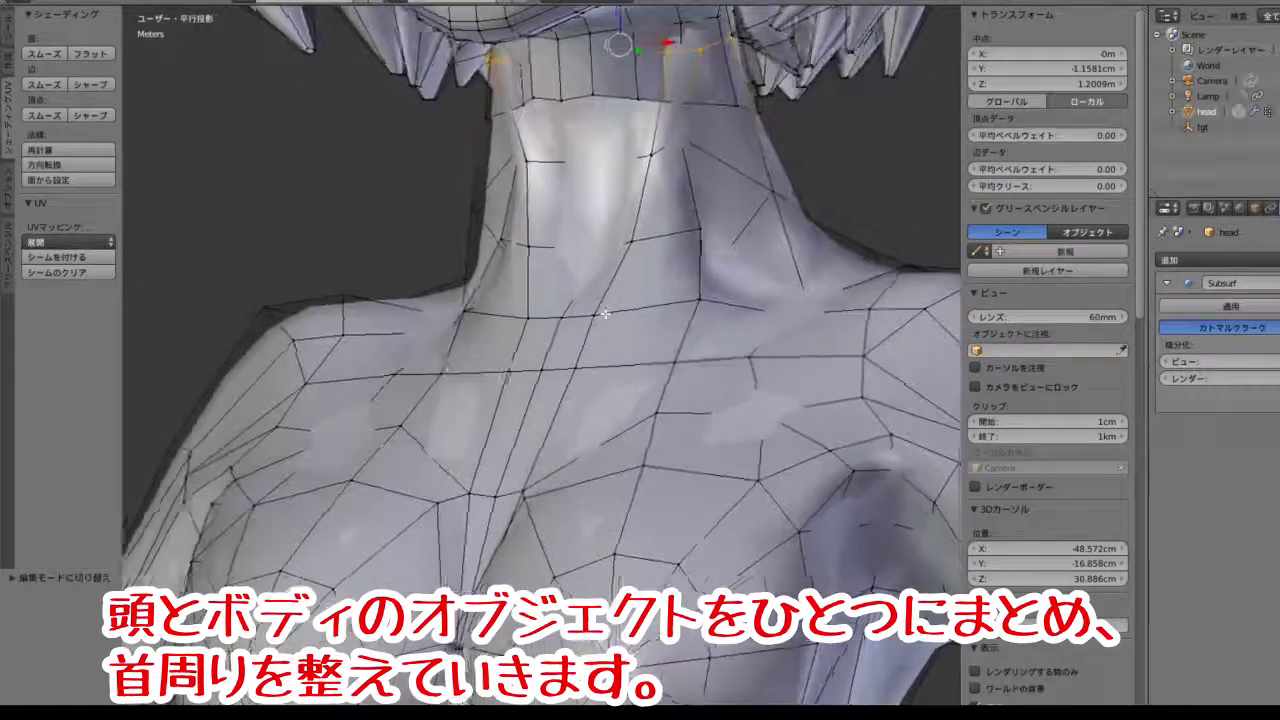
middle_click_drag(605, 314, 748, 238)
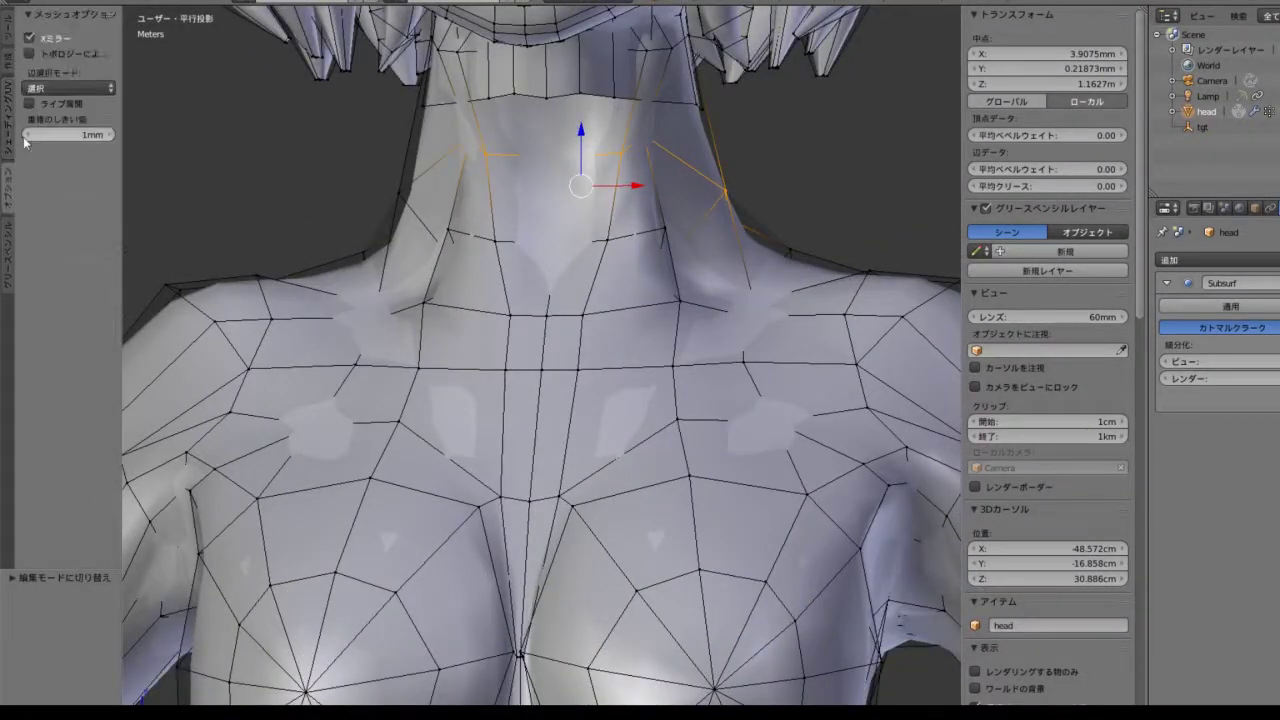
key("g")
left_click(563, 362)
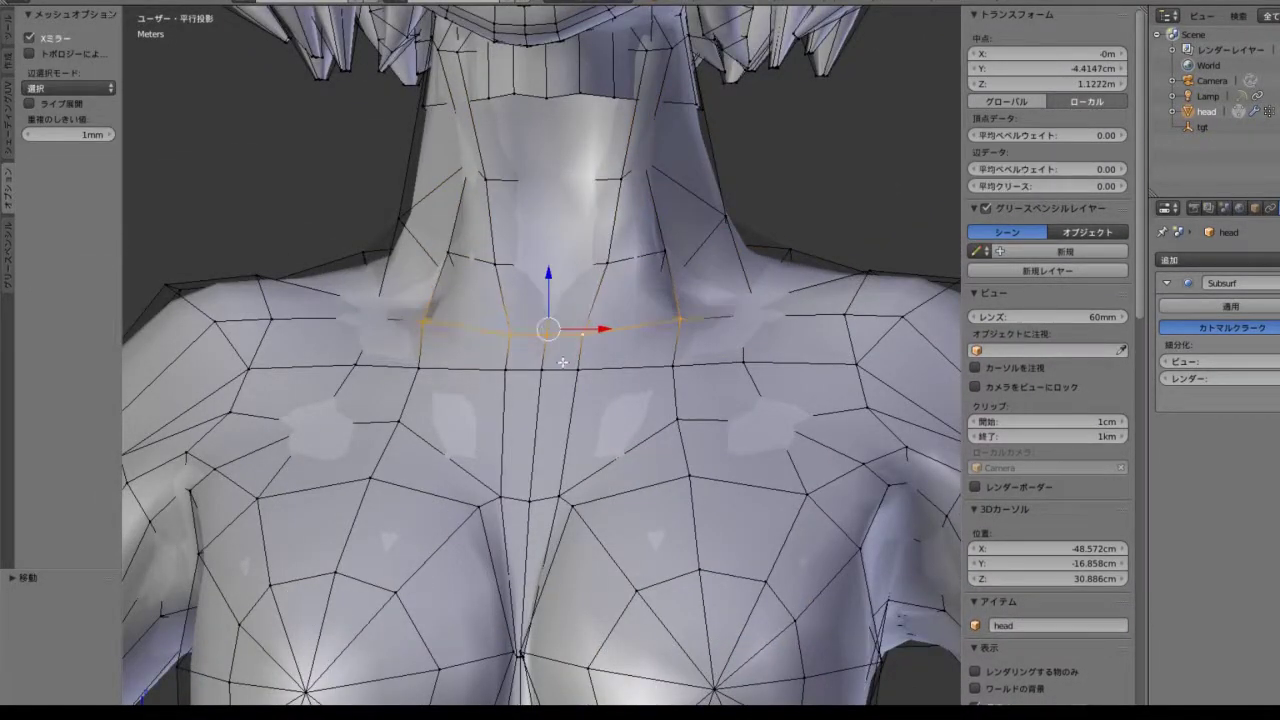
key("g")
key("g")
left_click(589, 372)
middle_click_drag(589, 372, 712, 178)
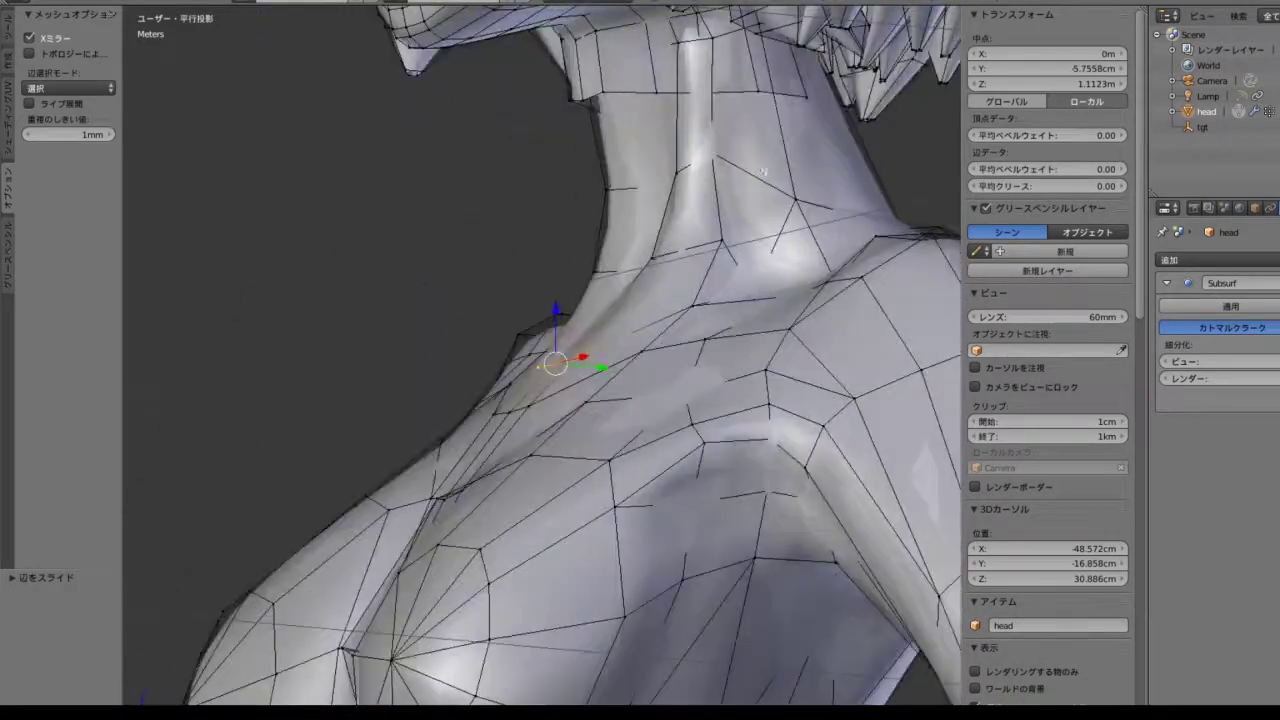
scroll(712, 178, "up", 5)
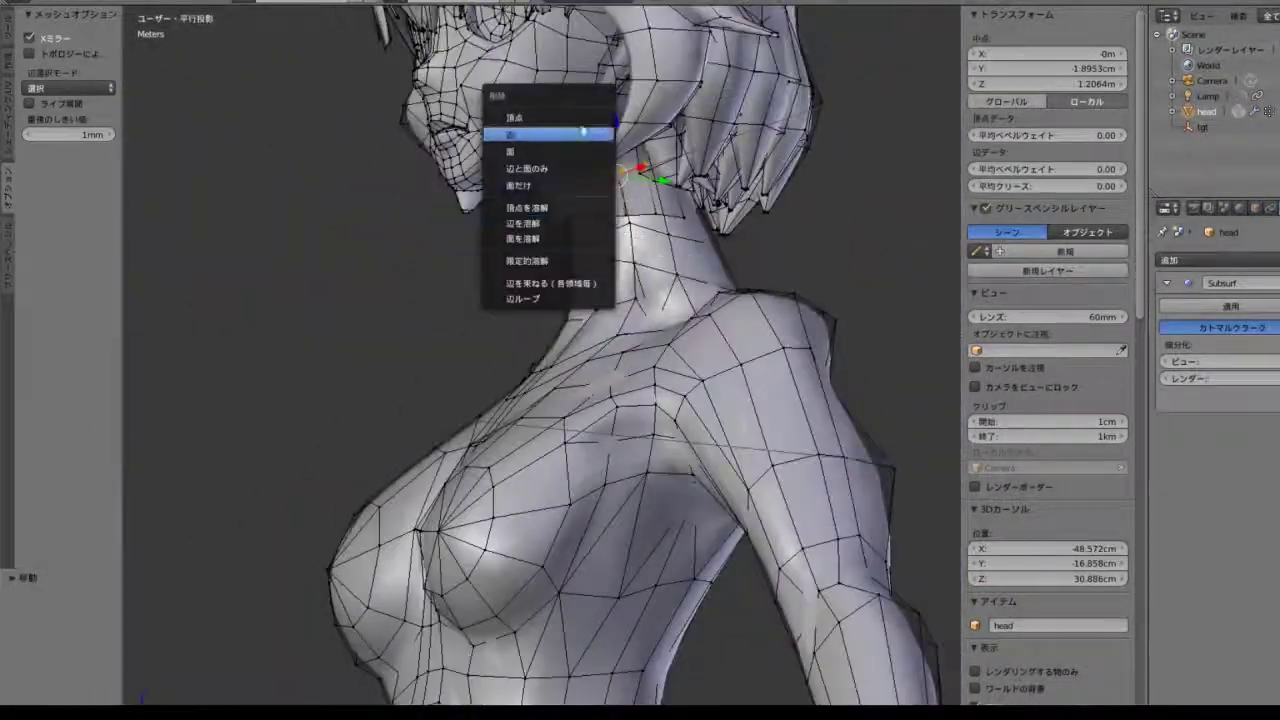
Delete the overlapping neck edges, check in wireframe via hide/reveal, and merge the neck vertices.
left_click(583, 131)
key("z")
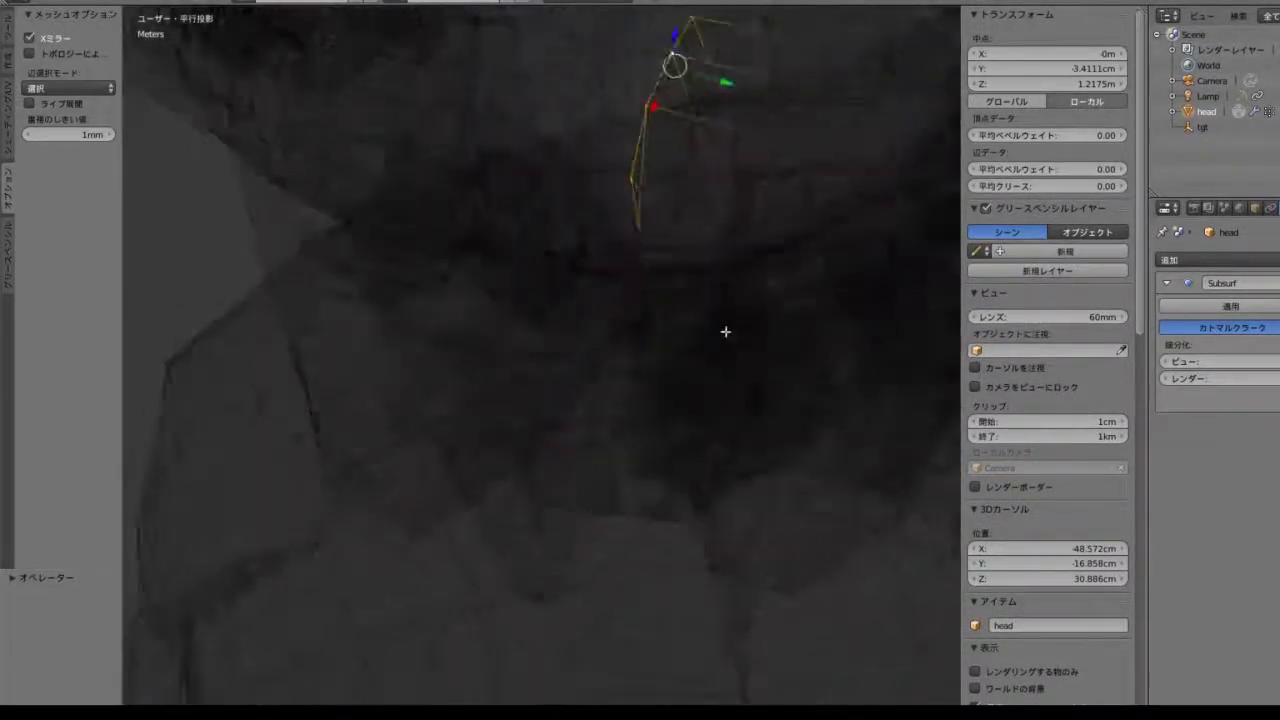
key("h")
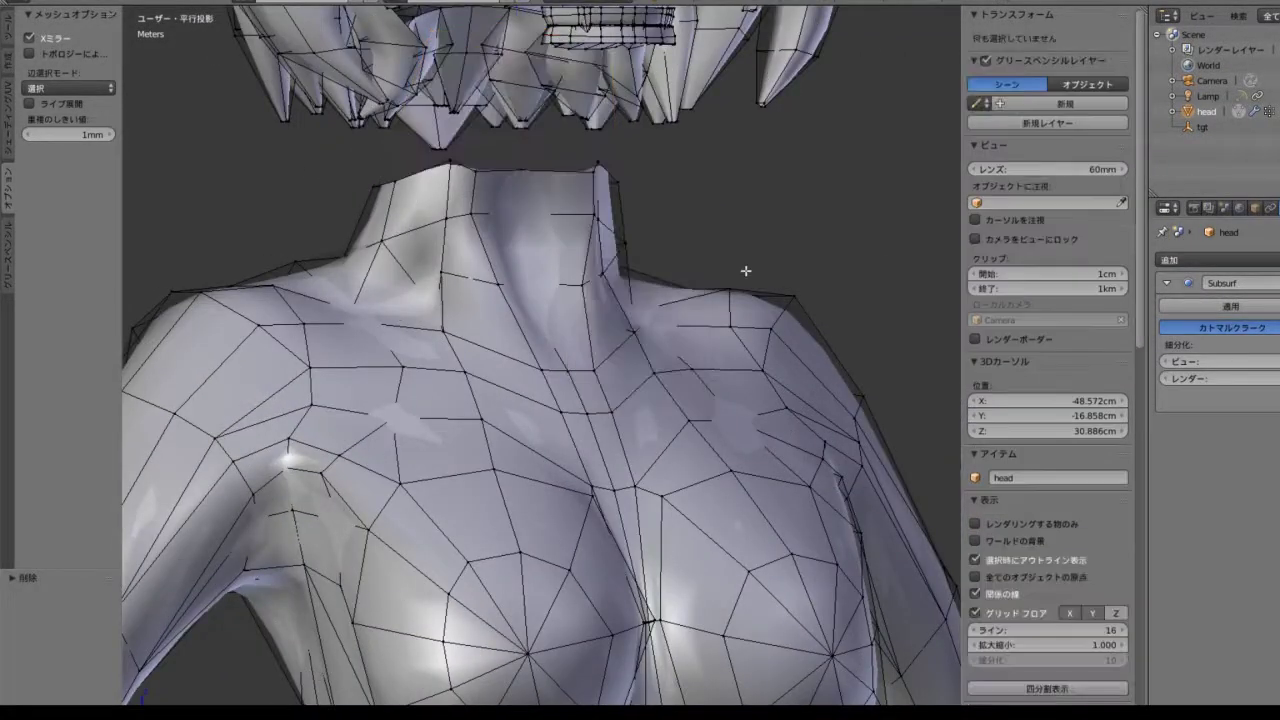
key("alt+h")
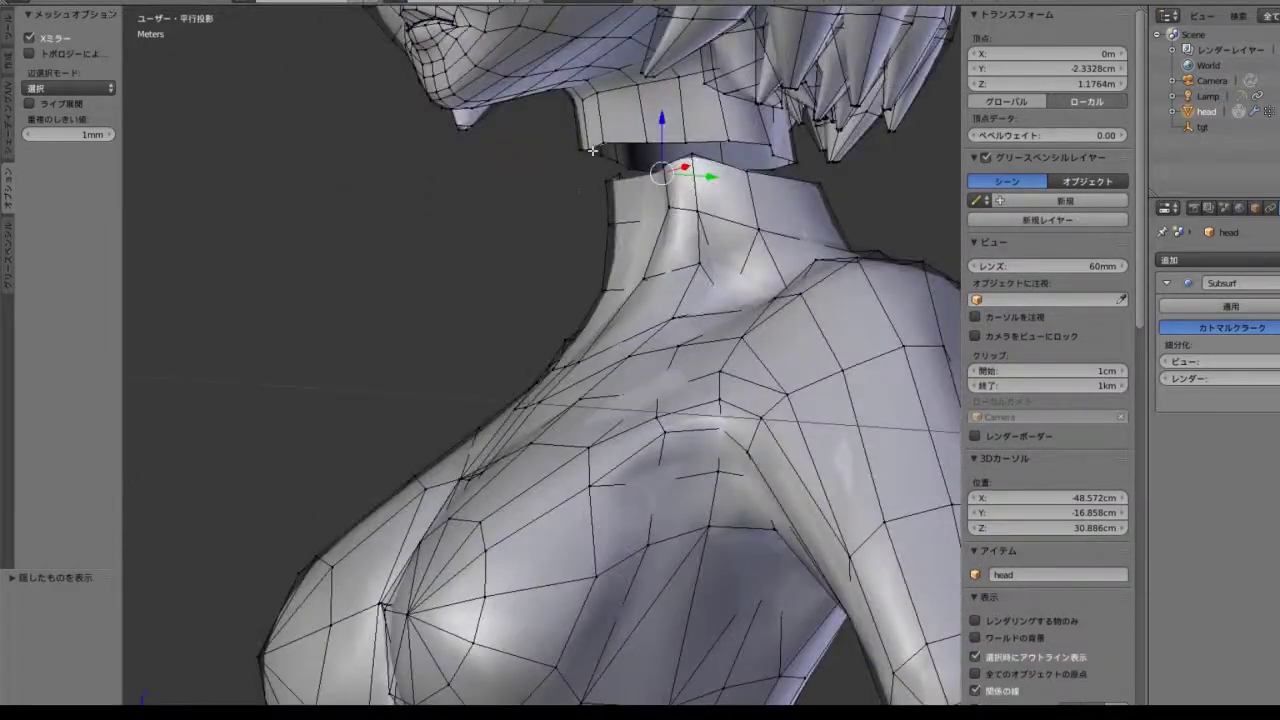
key("alt+m")
left_click(663, 212)
middle_click_drag(663, 212, 843, 234)
scroll(695, 200, "up", 2)
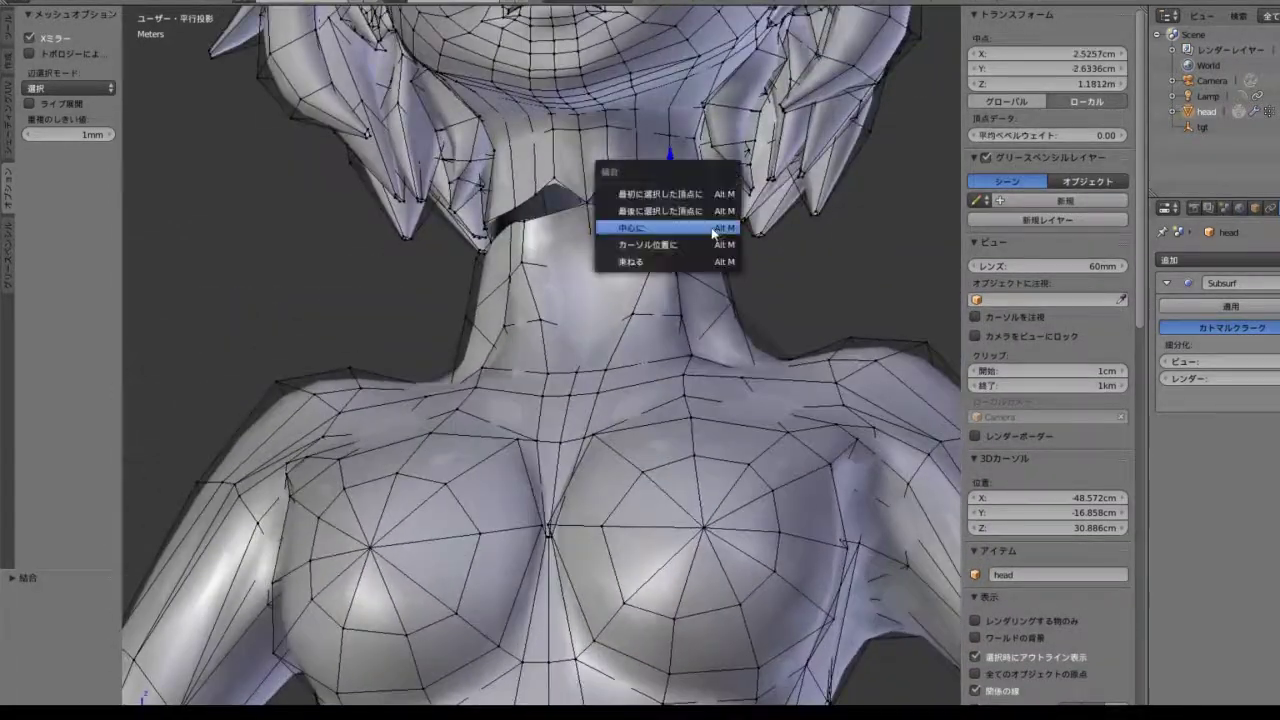
Merge gap vertices at centre, cut a new edge across the throat, and snap them symmetric.
left_click(714, 229)
scroll(640, 300, "down", 2)
middle_click_drag(640, 300, 622, 349)
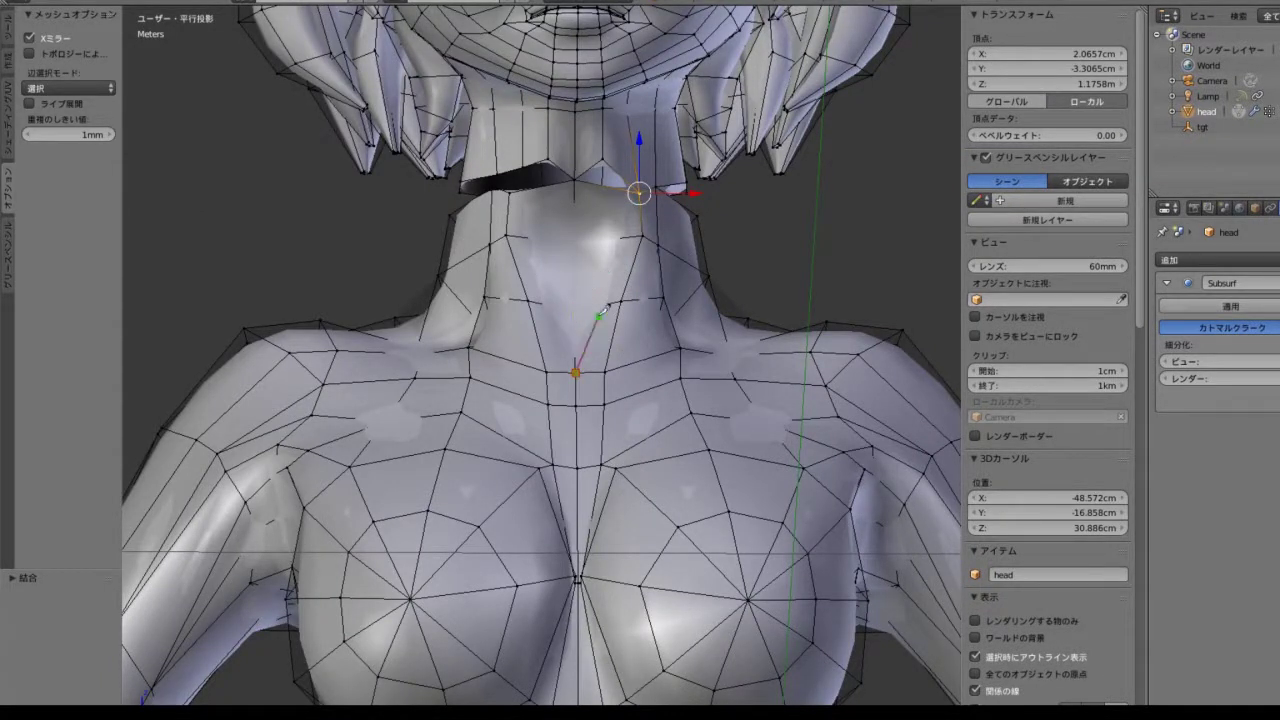
key("Return")
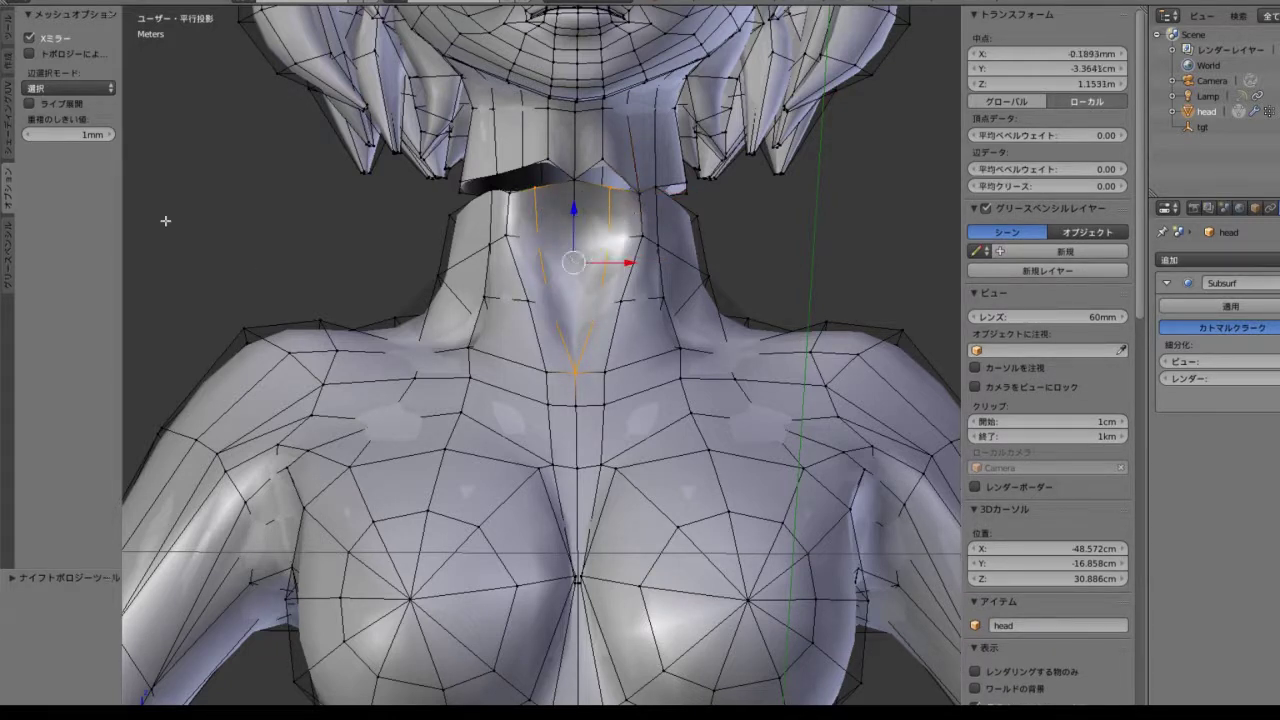
left_click(596, 303, "alt")
key("w")
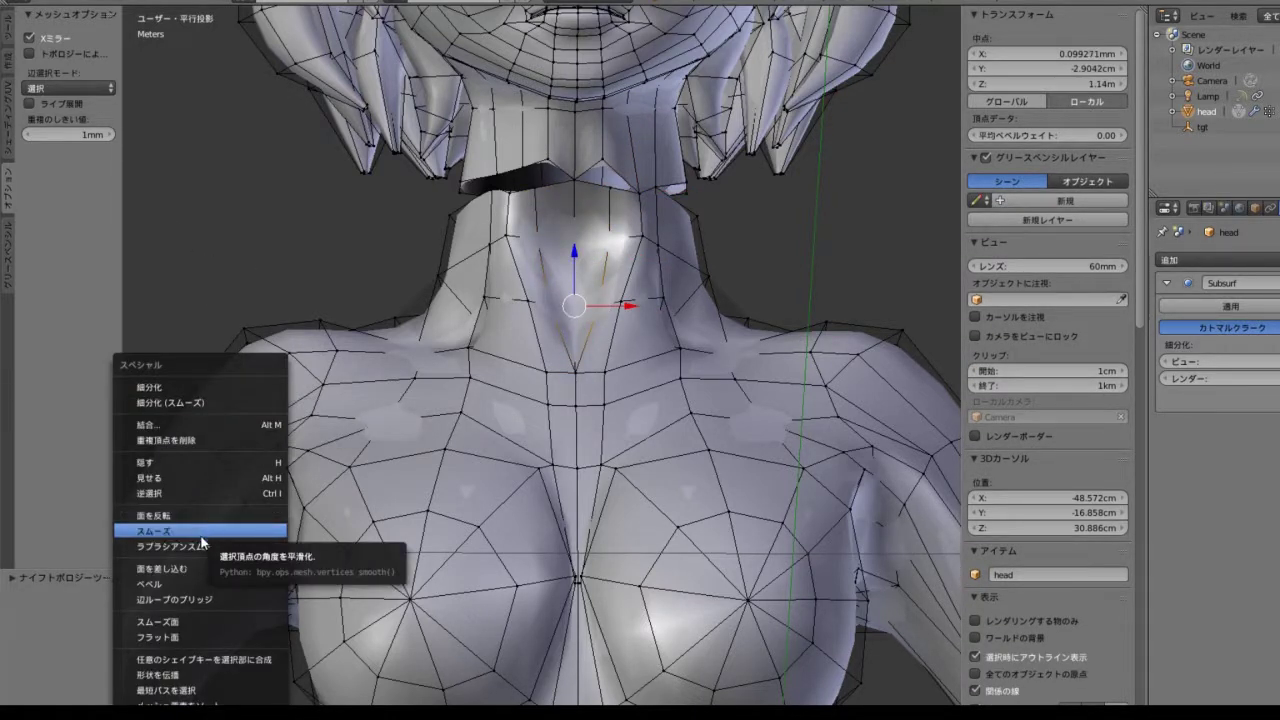
left_click(145, 690)
Merge the side and back-of-neck vertices onto the last-selected vertex.
key("w")
right_click(592, 189)
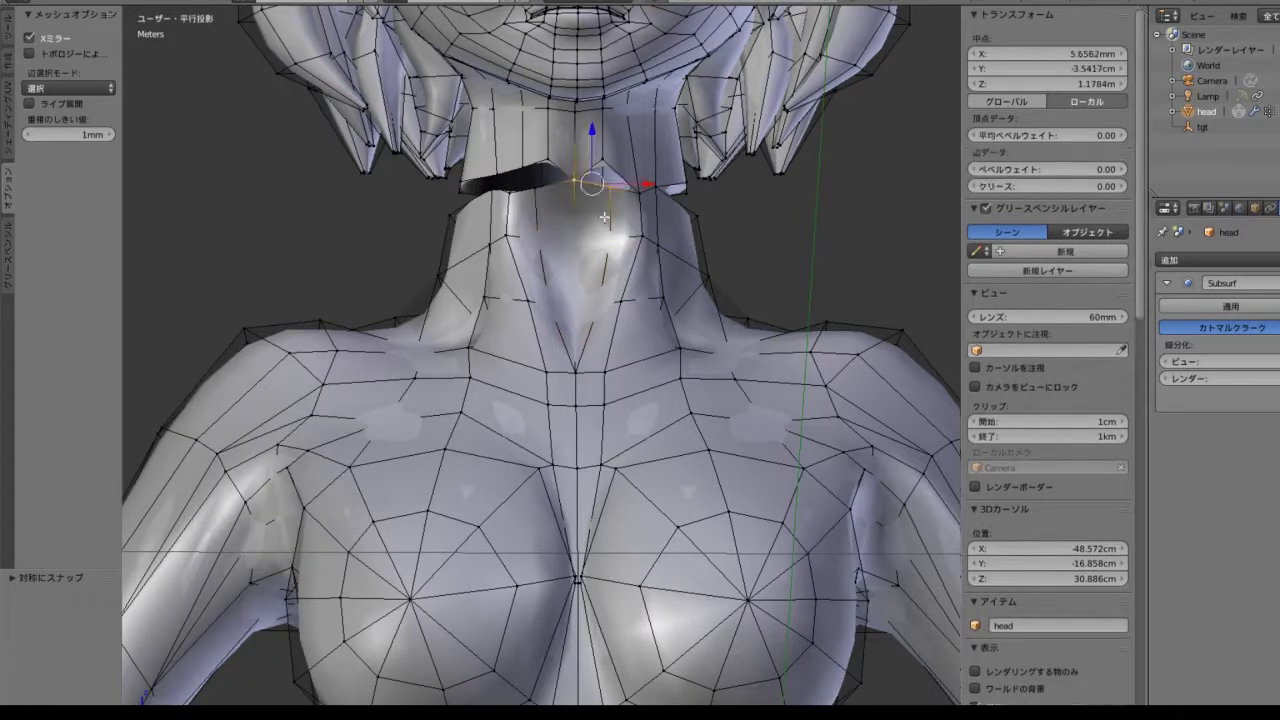
key("w")
key("Escape")
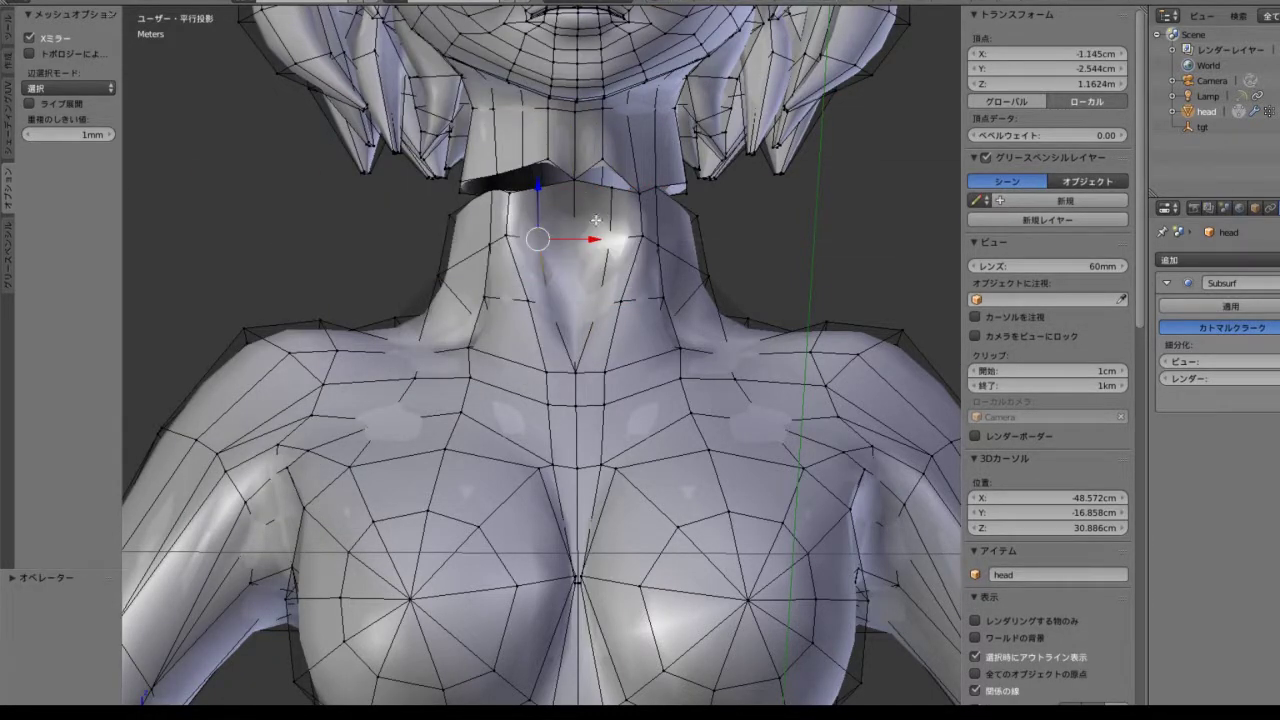
mouse_move(645, 188)
middle_mouse_down()
mouse_move(526, 218)
mouse_move(420, 285)
middle_mouse_up()
key("alt+m")
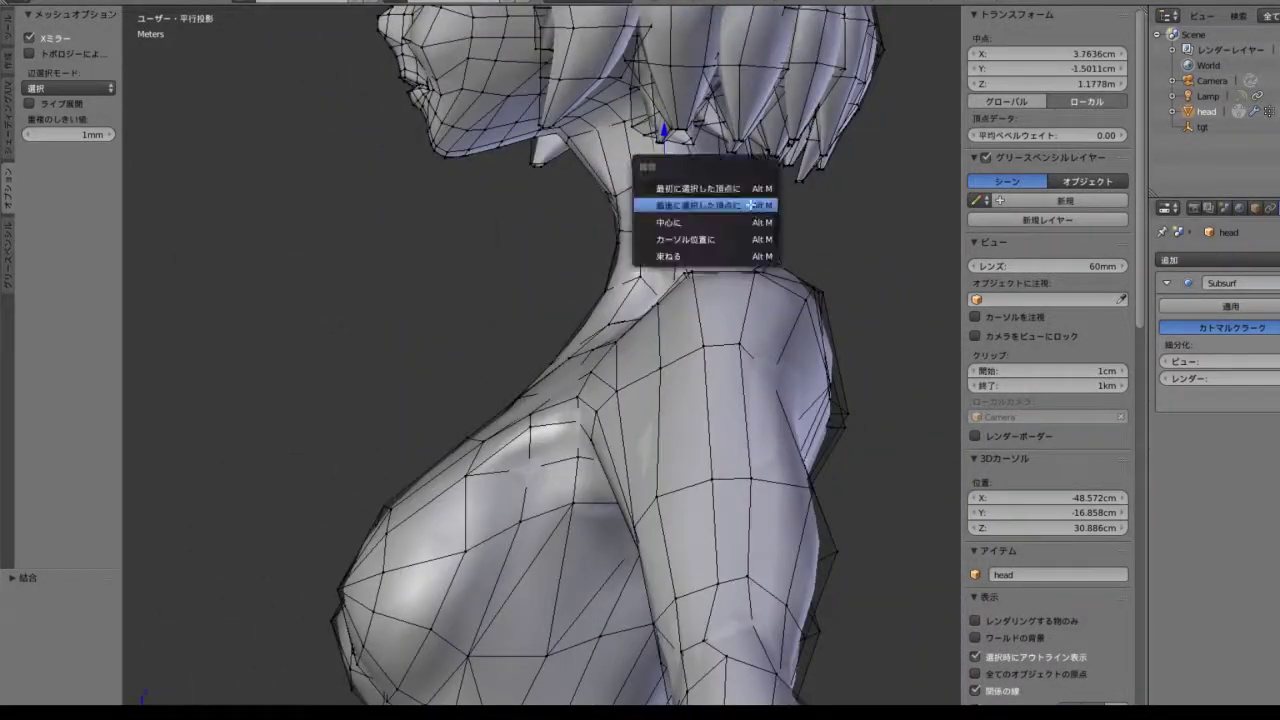
left_click(751, 204)
middle_click_drag(751, 204, 591, 205)
key("alt+m")
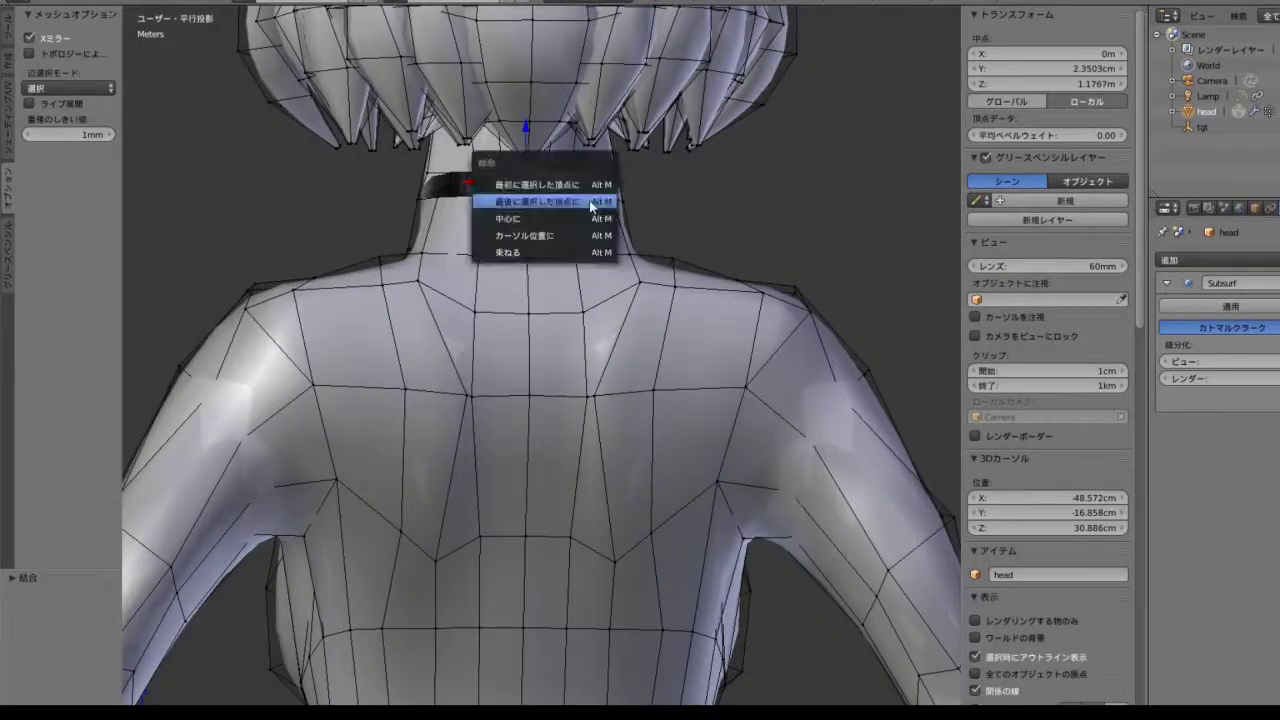
left_click(519, 212)
mouse_move(519, 212)
middle_mouse_down()
mouse_move(673, 213)
mouse_move(582, 236)
middle_mouse_up()
Select the edge loop around the neck join.
left_click(716, 238)
middle_click_drag(697, 237, 385, 225)
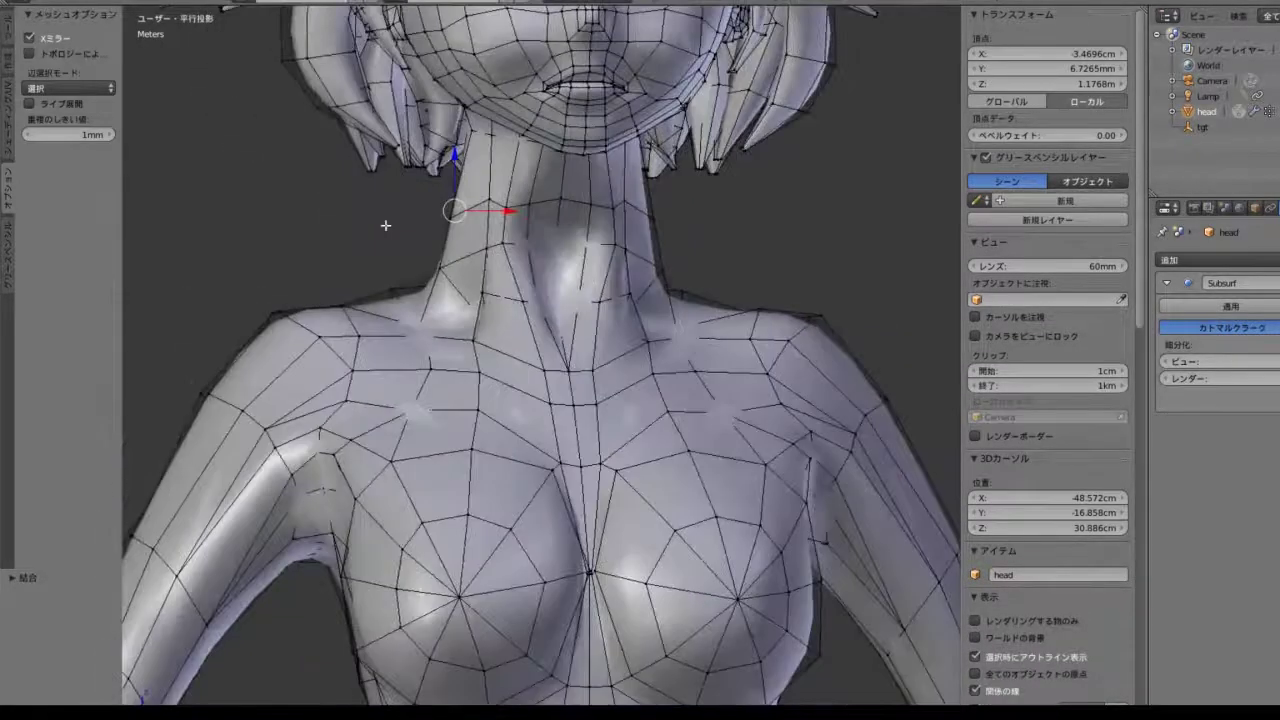
left_click(497, 205, "alt")
middle_click_drag(497, 205, 760, 289)
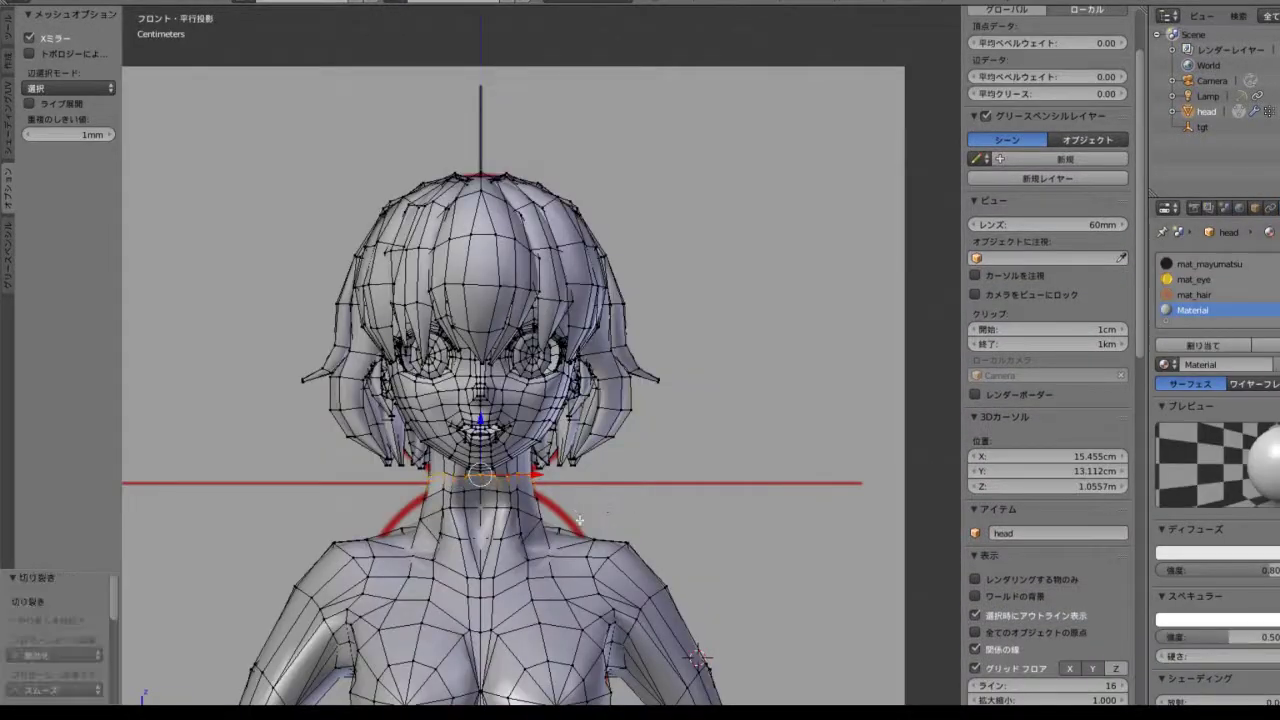
Box-select the upper body through wireframe and raise it 9.71 mm along Z.
scroll(571, 514, "down", 4)
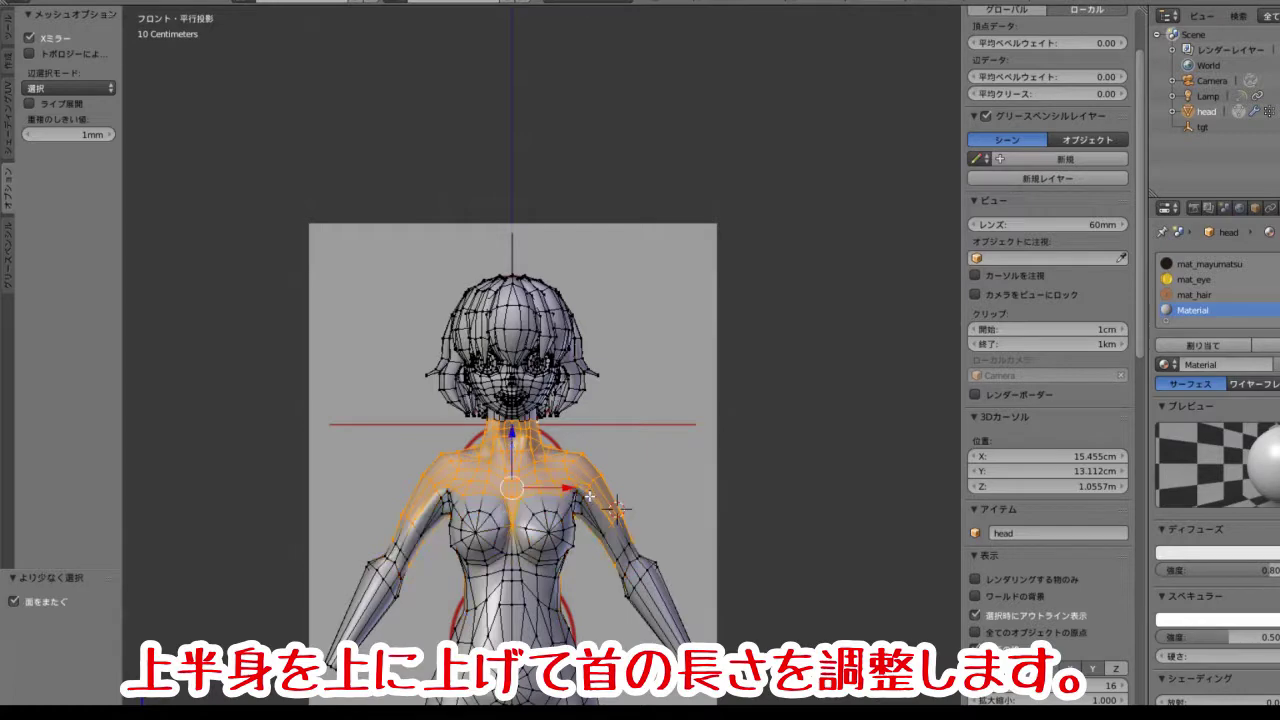
key("z")
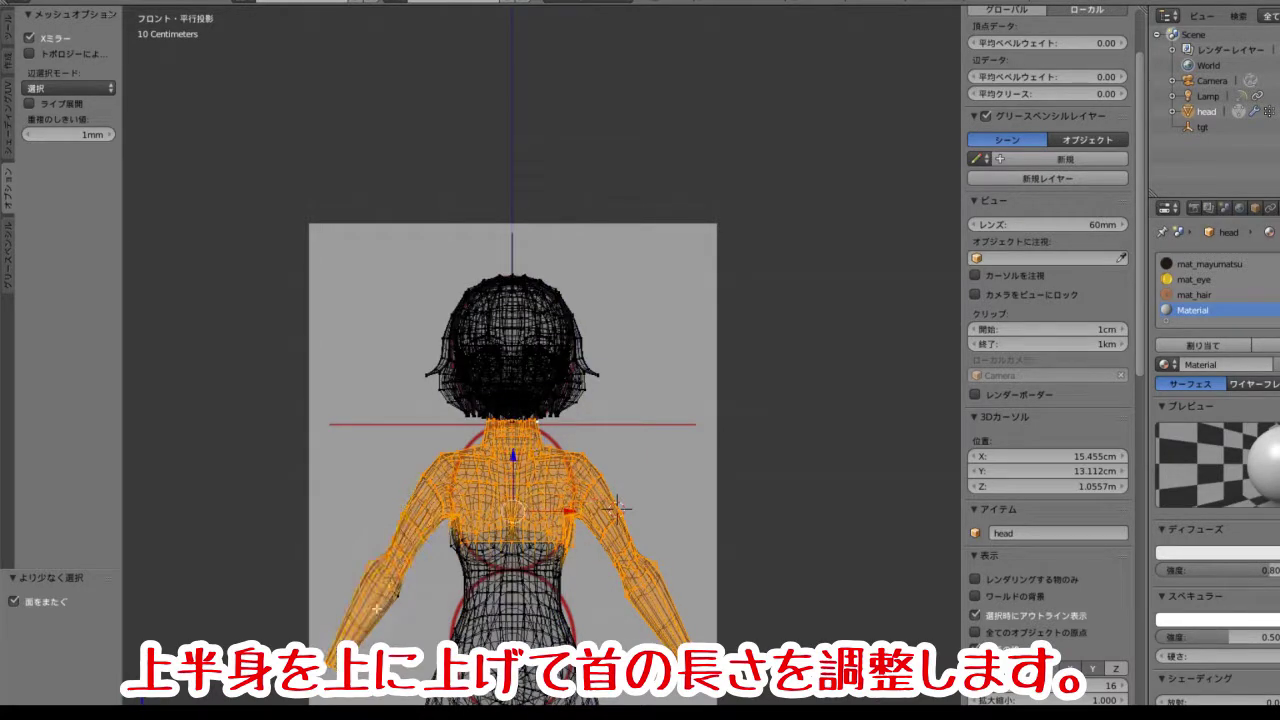
key("z")
middle_click_drag(557, 557, 586, 580)
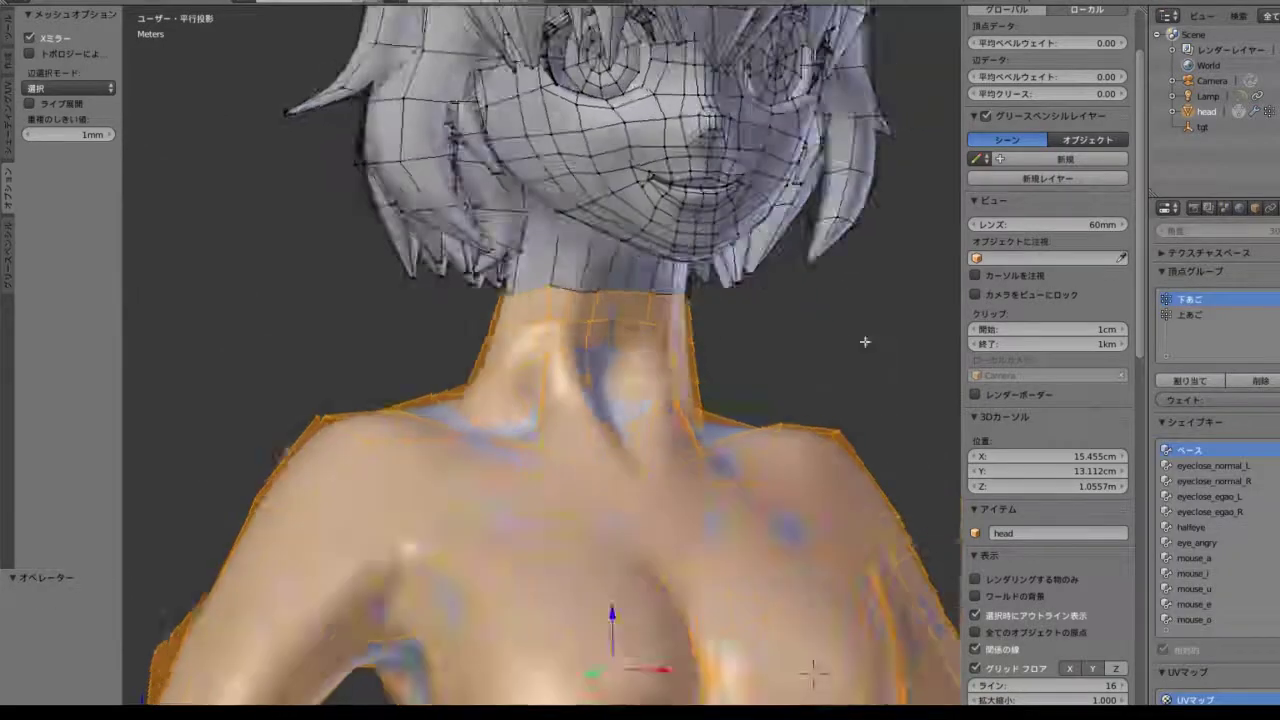
middle_click_drag(865, 341, 690, 320)
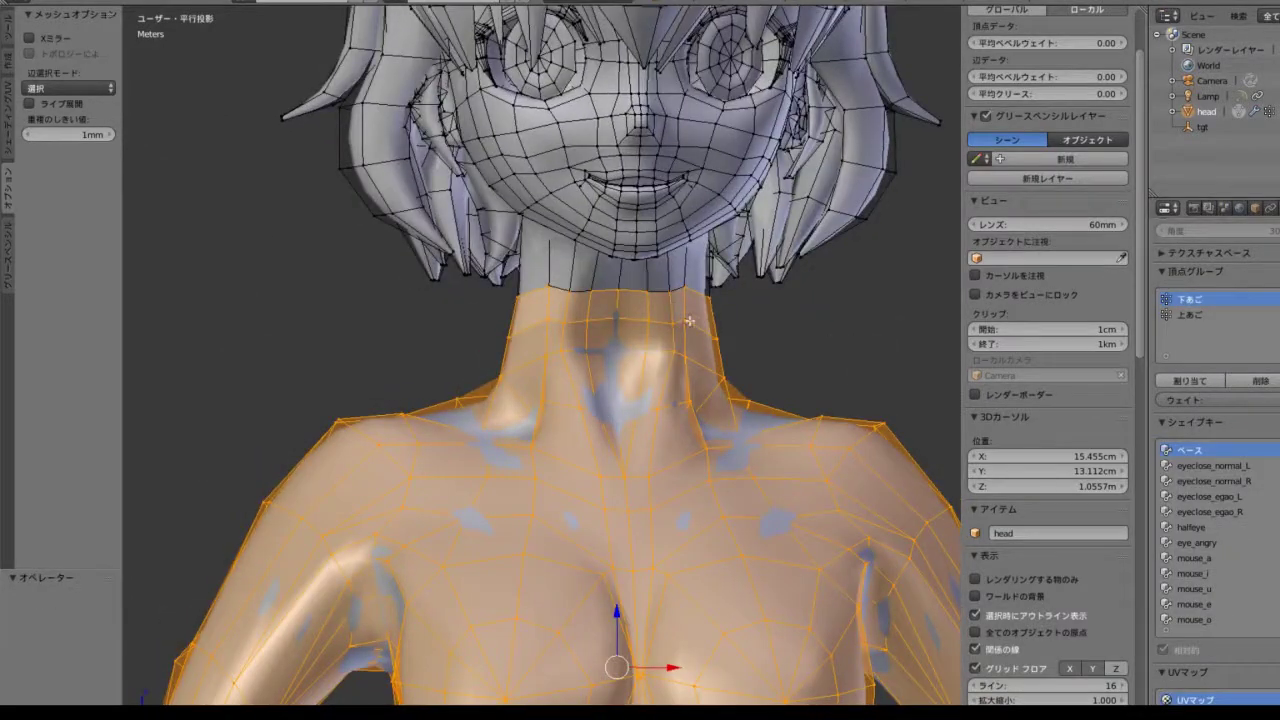
key("g")
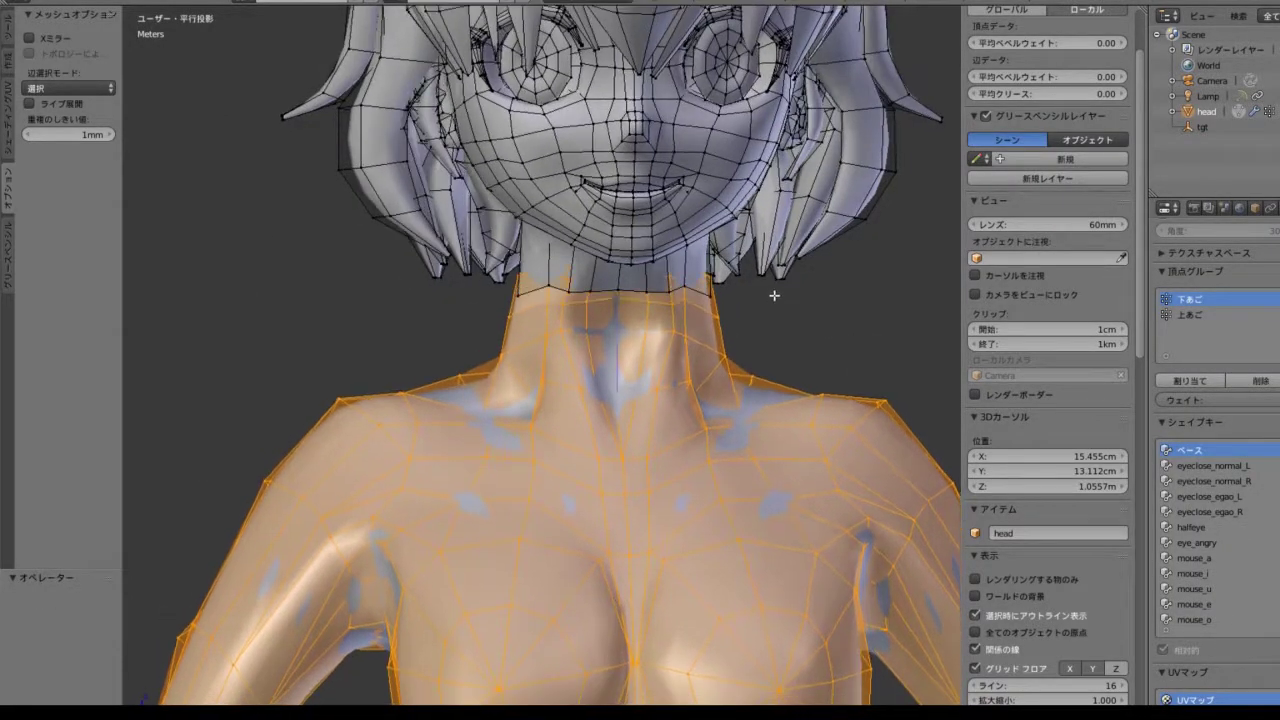
left_click(783, 286)
middle_click_drag(783, 286, 711, 388)
Lower the edge loop at the top of the neck by 1.3 cm.
left_click(640, 284, "alt")
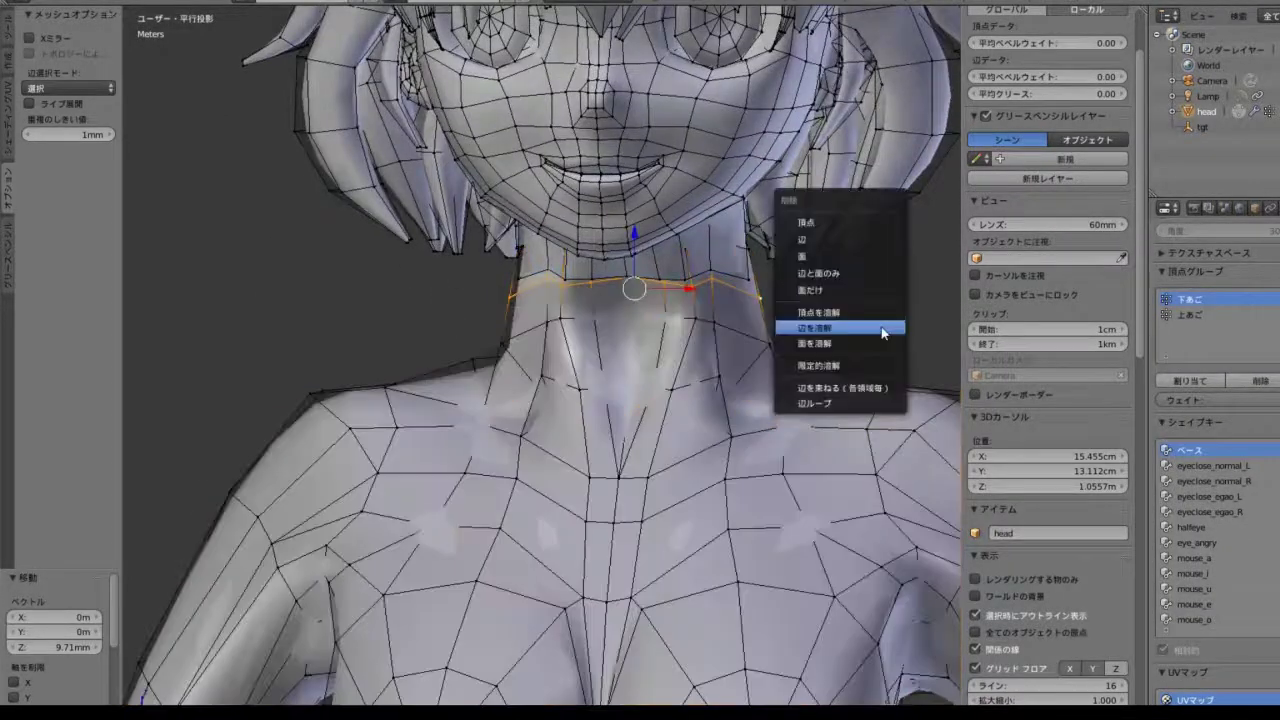
left_click(886, 329)
mouse_move(886, 329)
middle_mouse_down()
mouse_move(779, 322)
mouse_move(700, 230)
middle_mouse_up()
key("g")
left_click(779, 322)
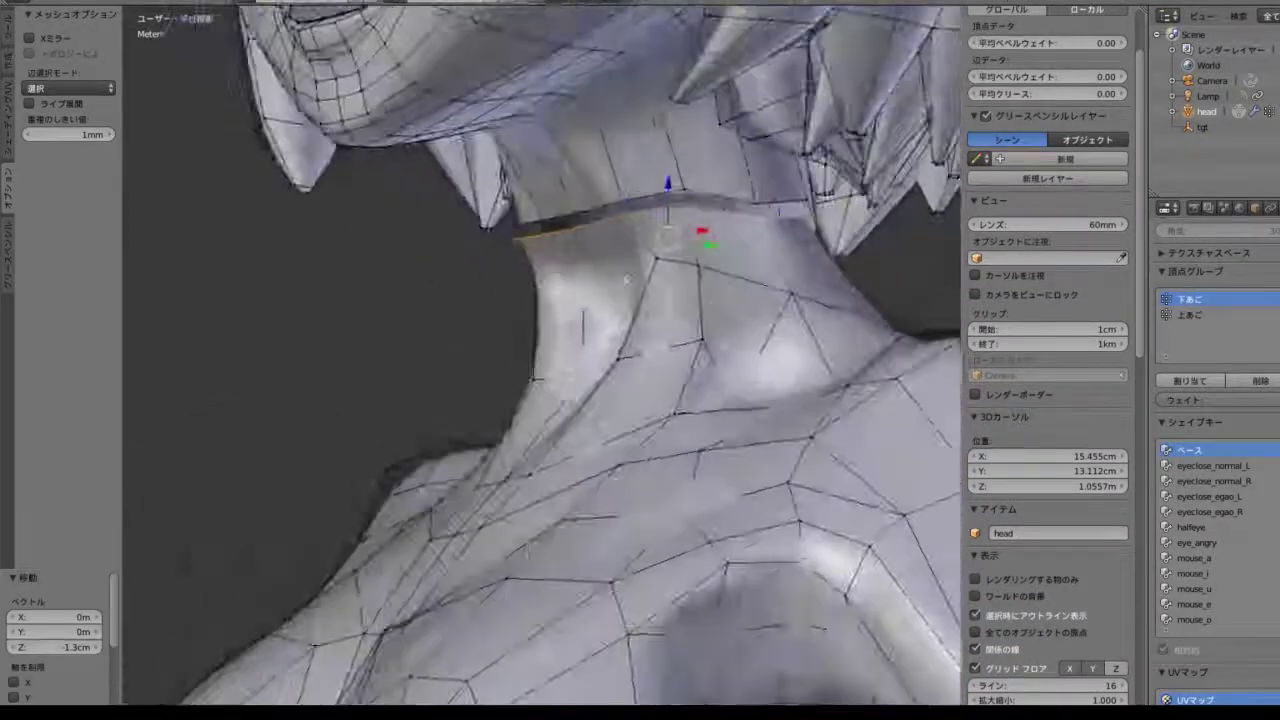
scroll(1050, 300, "down", 2)
Merge the neck seam vertices at the last-selected vertex, including the left neck edge.
key("alt+m")
left_click(700, 203)
right_click(631, 226)
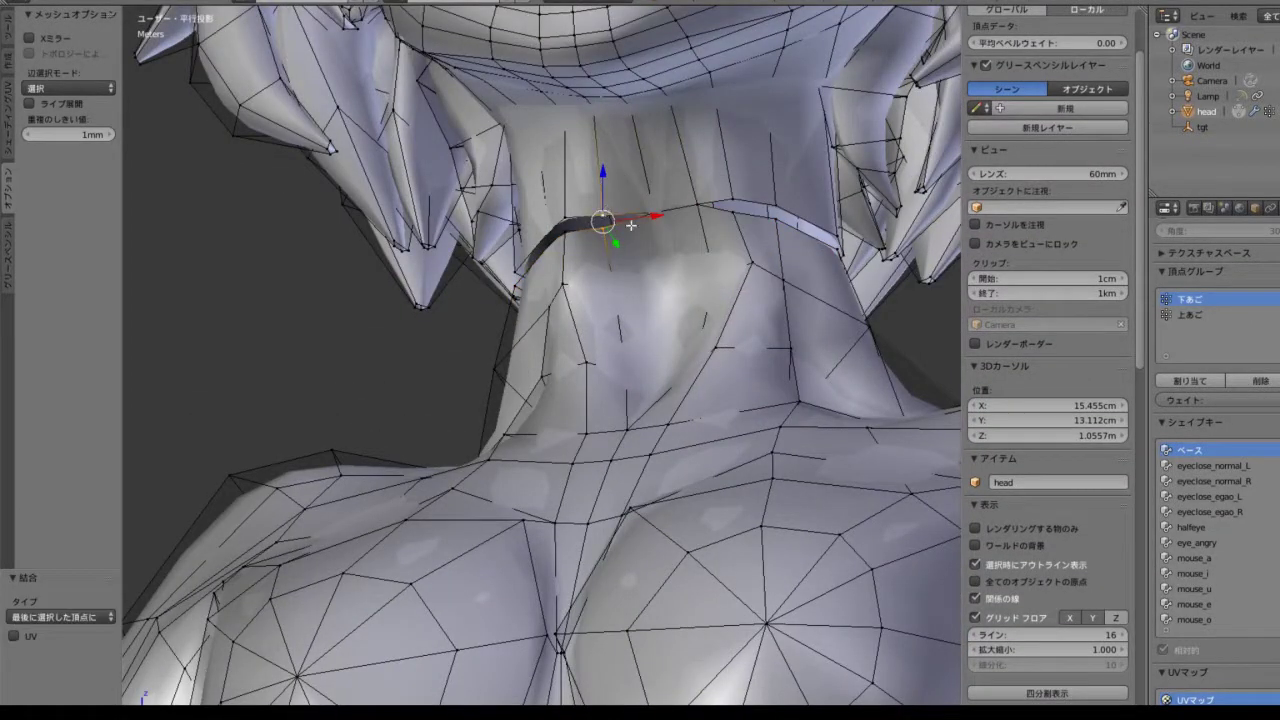
key("alt+m")
left_click(745, 320)
middle_click_drag(745, 320, 710, 181)
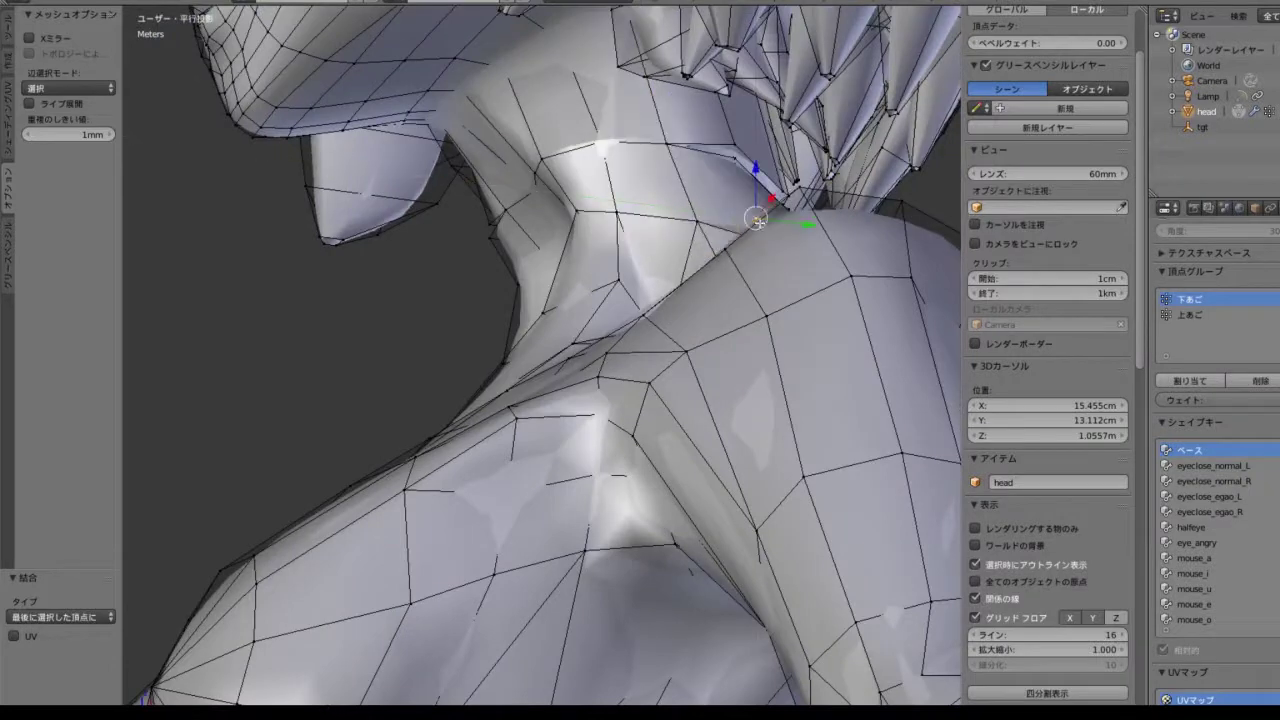
mouse_move(757, 220)
middle_mouse_down()
mouse_move(511, 211)
mouse_move(424, 259)
mouse_move(474, 294)
mouse_move(458, 225)
middle_mouse_up()
Merge the remaining vertices on the left side of the neck, at centre and at last.
right_click(365, 185)
right_click(443, 242, "shift")
key("shift+g")
left_click(470, 277)
key("alt+m")
left_click(462, 268)
key("alt+m")
left_click(440, 254)
key("alt+m")
left_click(458, 225)
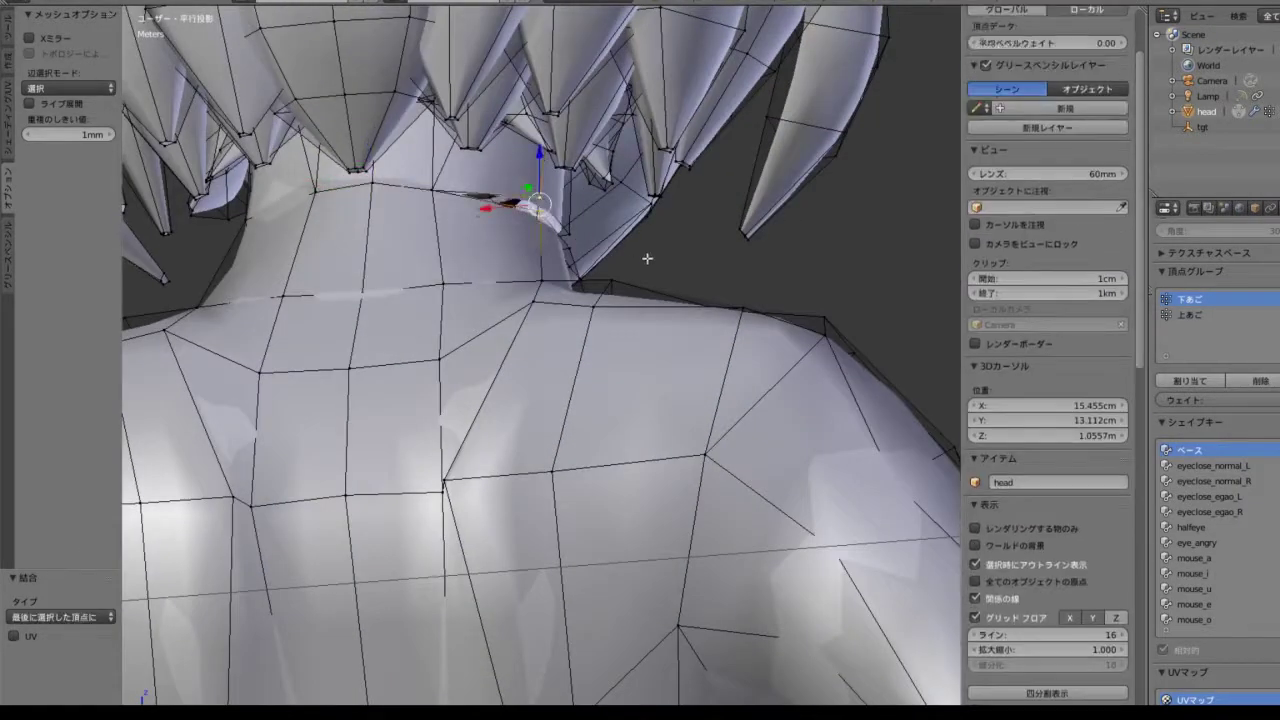
Enable X mirror, nudge the neck vertices down, and slide the neck edge 2.32 cm sideways.
mouse_move(649, 260)
middle_mouse_down()
mouse_move(579, 258)
mouse_move(80, 124)
middle_mouse_up()
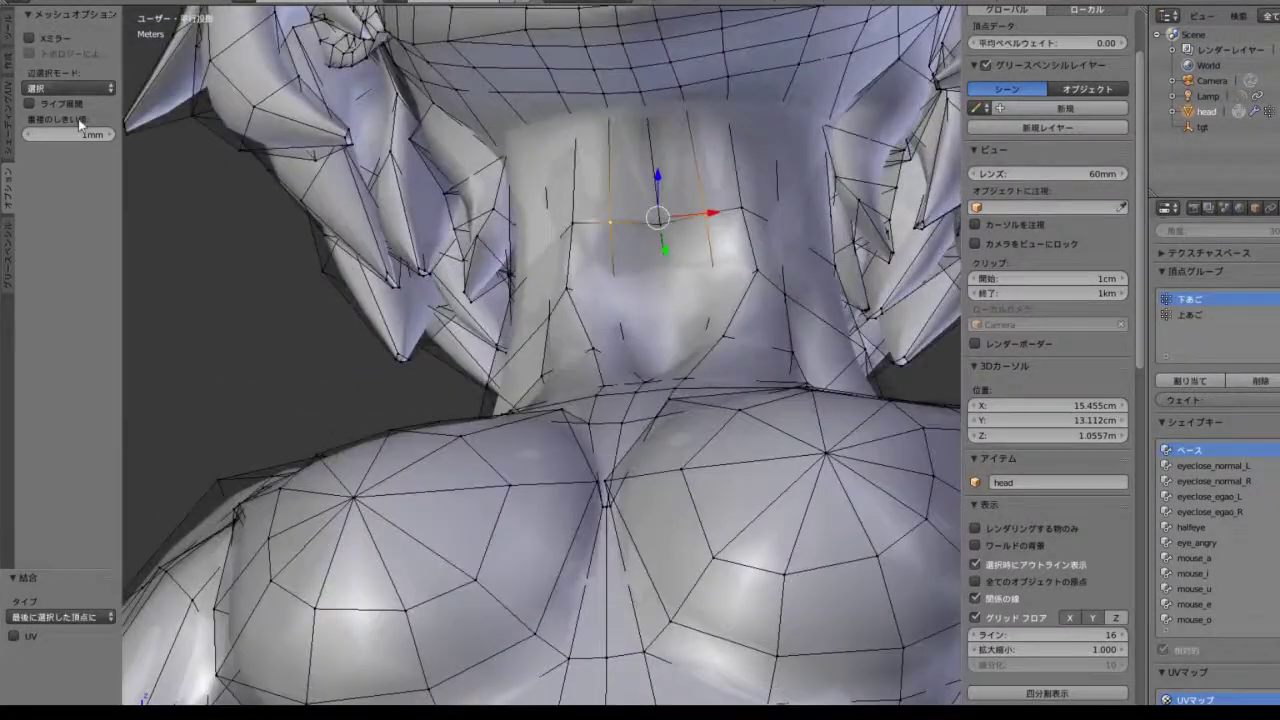
left_click(30, 38)
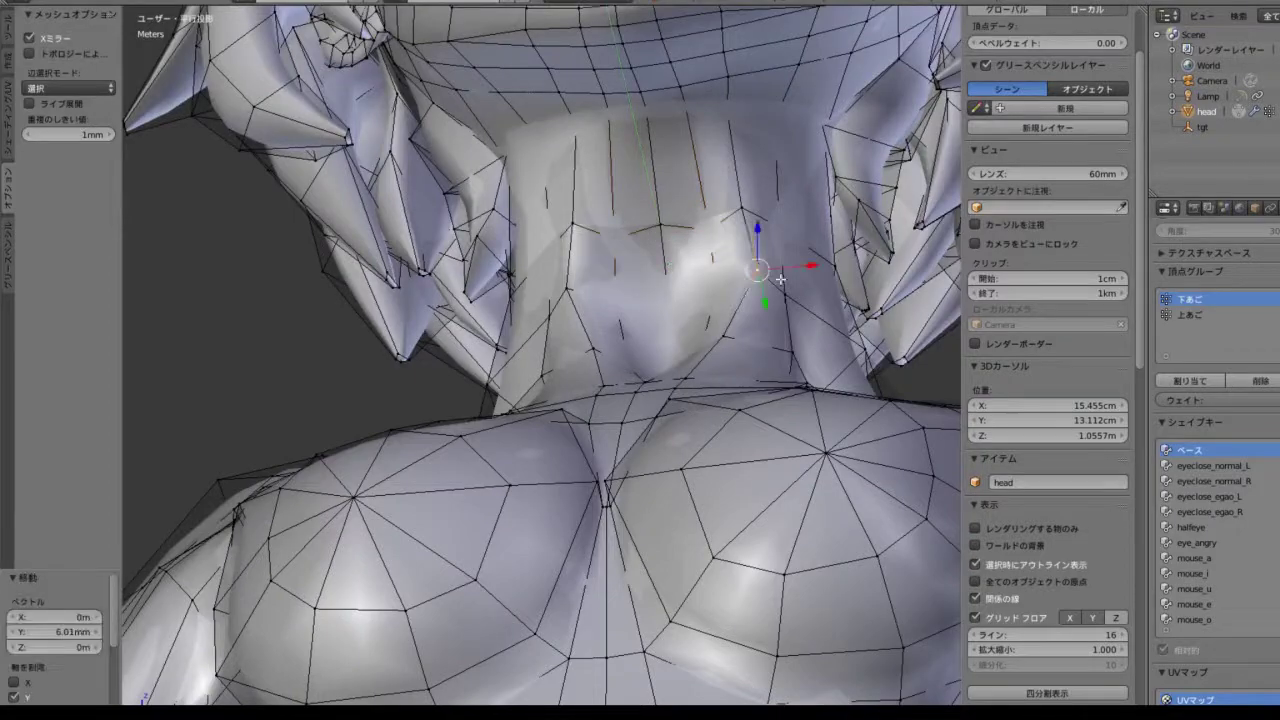
left_click_drag(741, 172, 741, 186)
mouse_move(741, 186)
middle_mouse_down()
mouse_move(600, 200)
mouse_move(755, 257)
mouse_move(737, 286)
mouse_move(640, 260)
middle_mouse_up()
left_click_drag(790, 234, 760, 240)
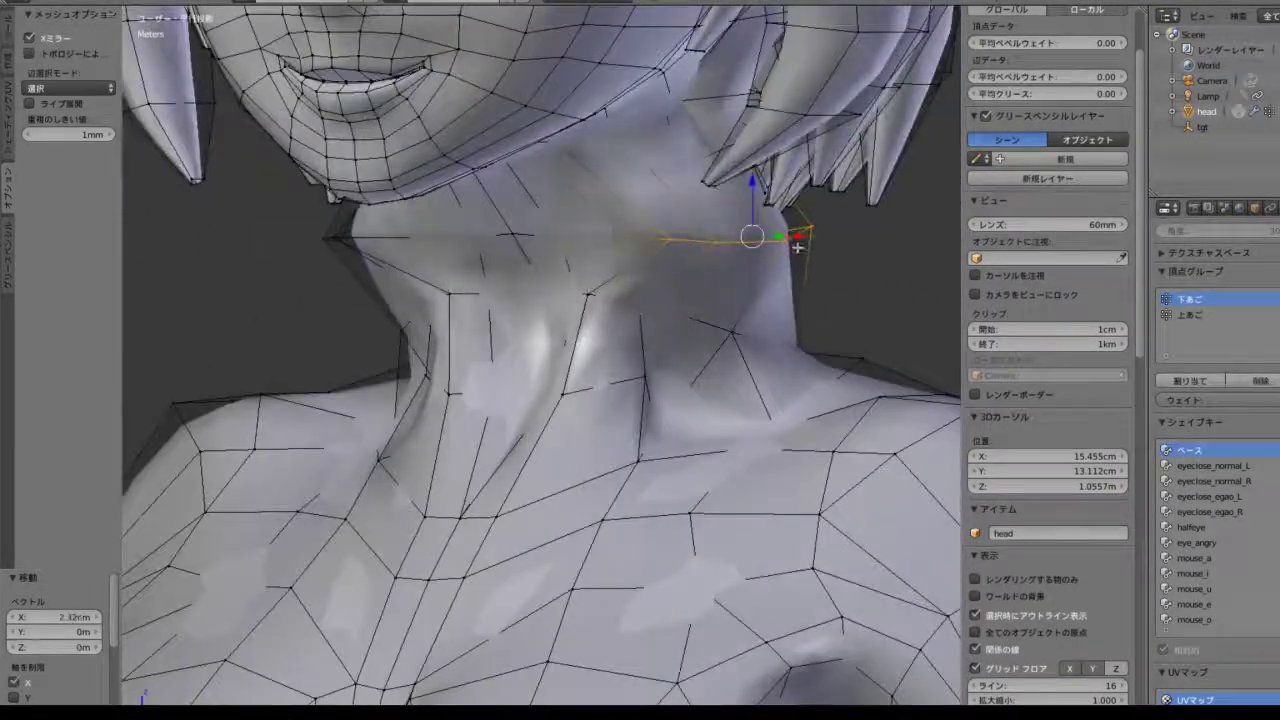
mouse_move(760, 240)
middle_mouse_down()
mouse_move(800, 270)
mouse_move(560, 300)
middle_mouse_up()
Snap the neck vertices to symmetry, shift them slightly along X, and view the smoothed model.
key("w")
left_click(330, 470)
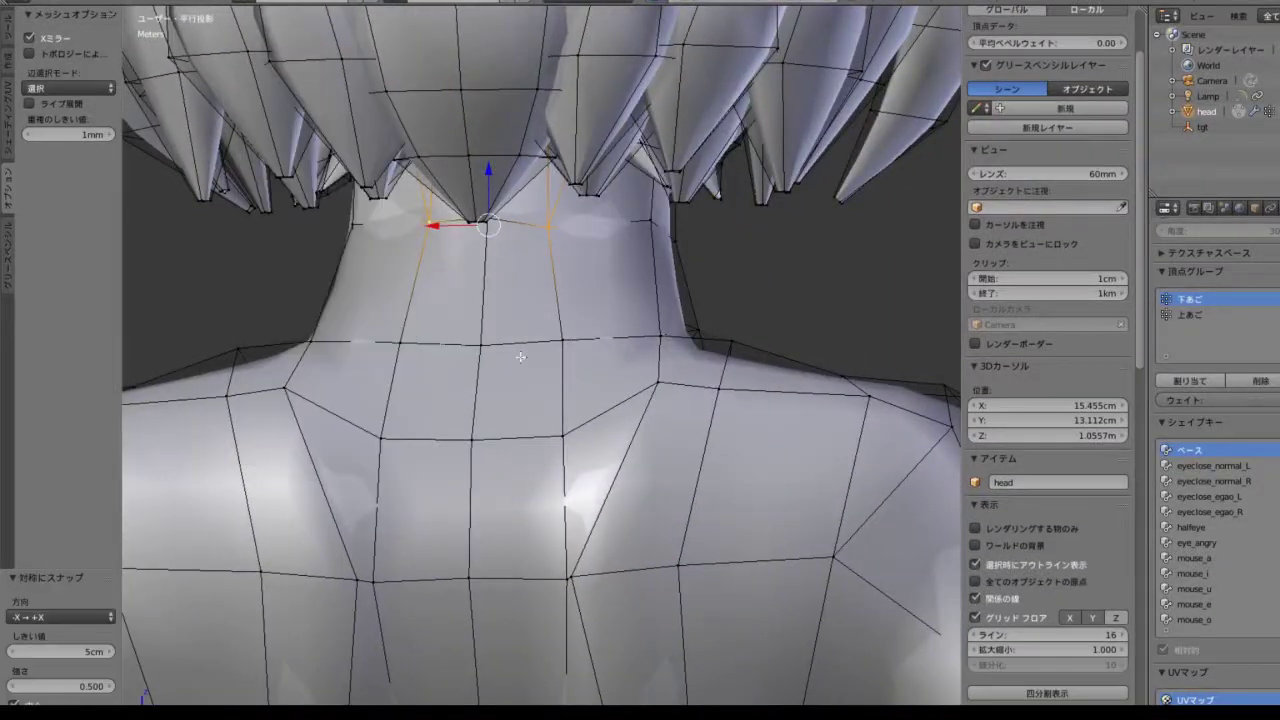
left_click_drag(495, 224, 485, 224)
middle_click_drag(485, 224, 692, 325)
scroll(580, 167, "down", 8)
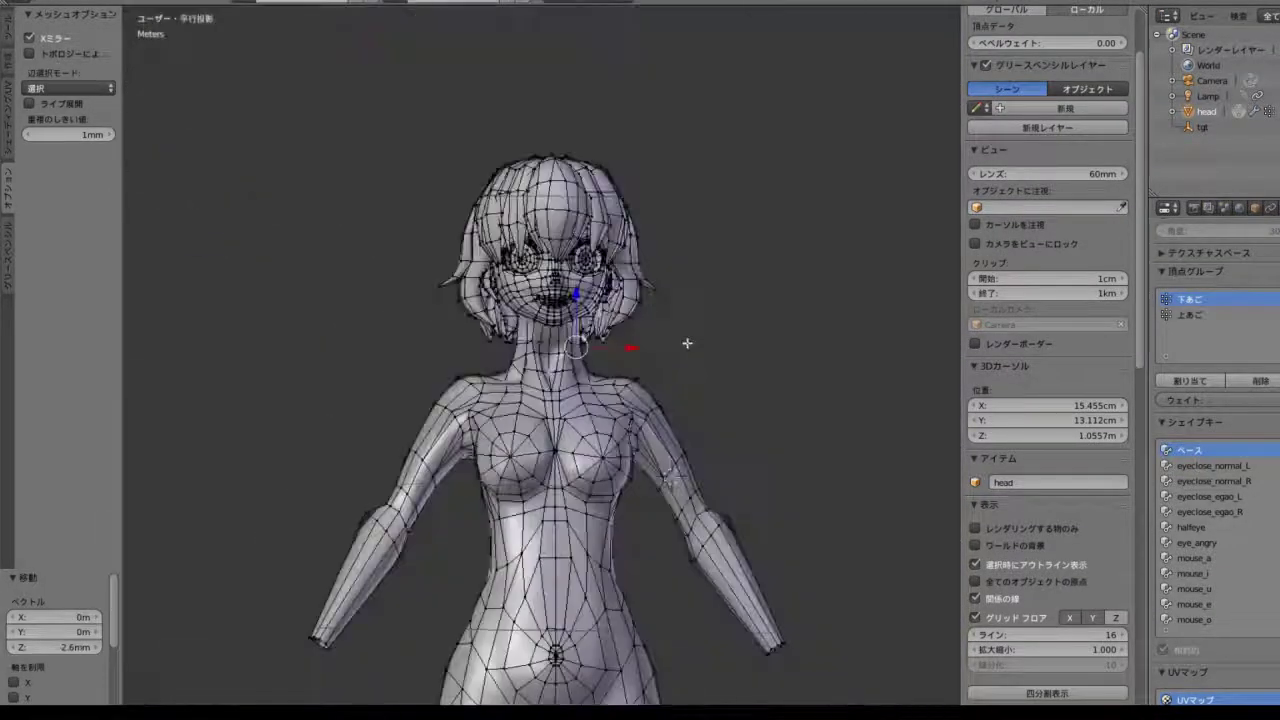
key("Tab")
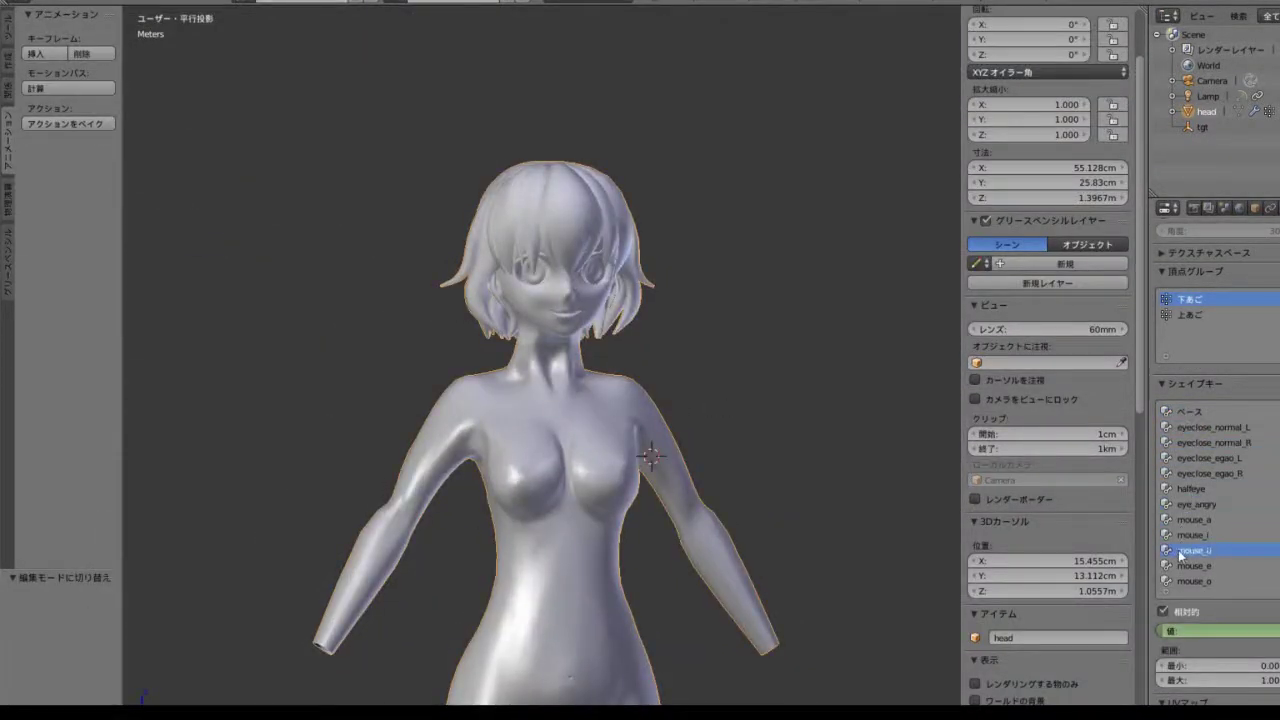
Zoom out and orbit around the full smoothed figure from head to feet.
scroll(600, 400, "down", 5)
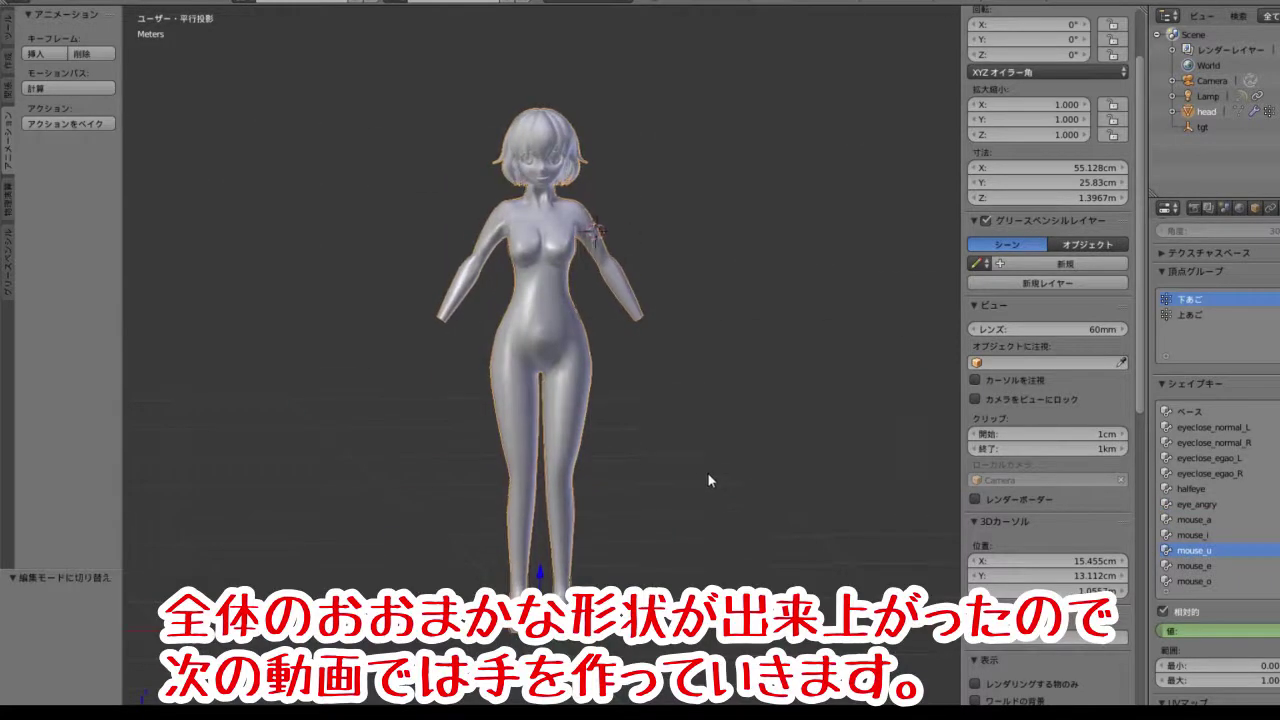
mouse_move(707, 480)
middle_mouse_down()
mouse_move(601, 470)
mouse_move(705, 464)
mouse_move(629, 477)
mouse_move(690, 470)
mouse_move(657, 468)
middle_mouse_up()
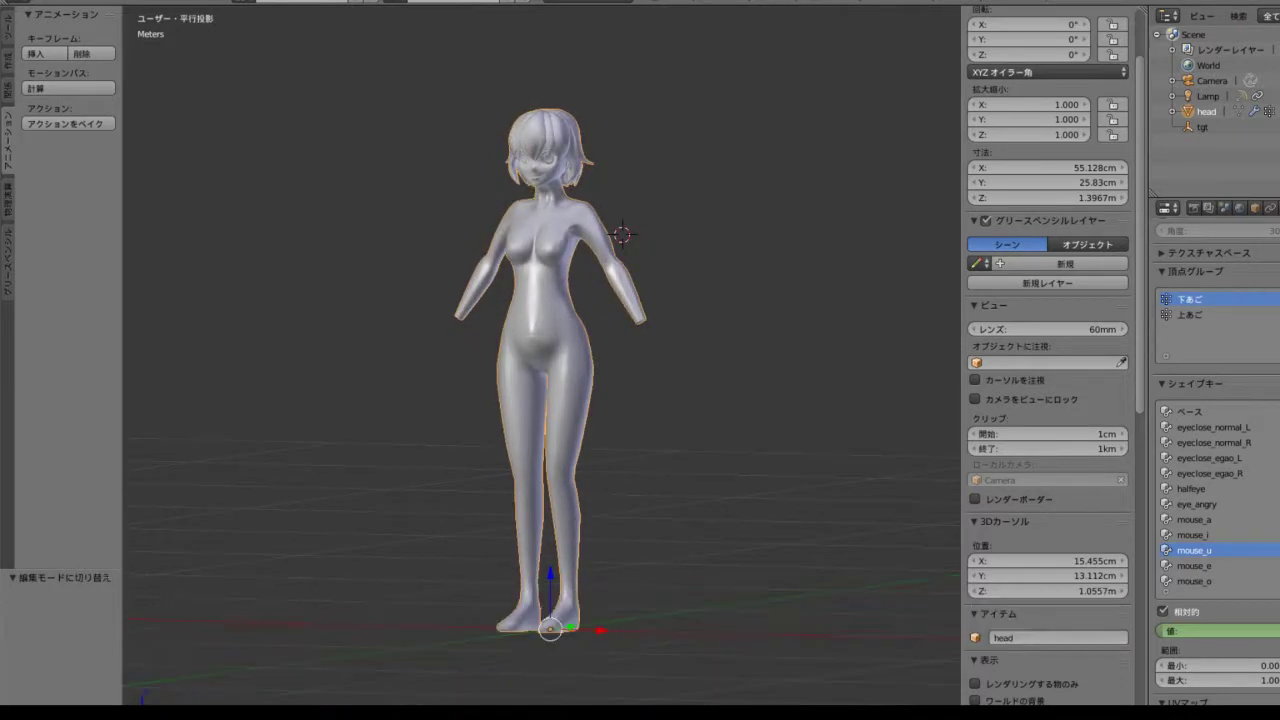